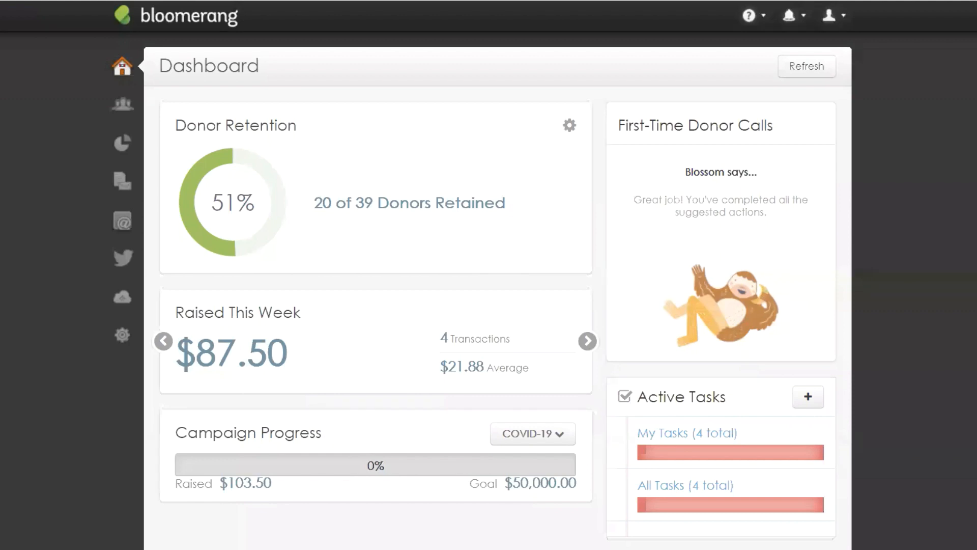
Step: Go to Email Settings from the Emails sidebar menu, then reopen the Emails flyout
left_click(120, 225)
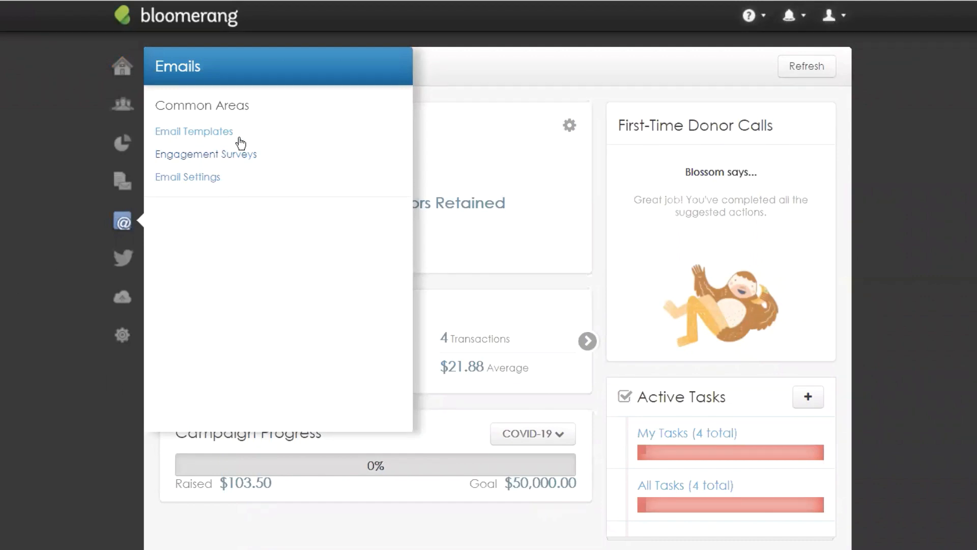
left_click(175, 186)
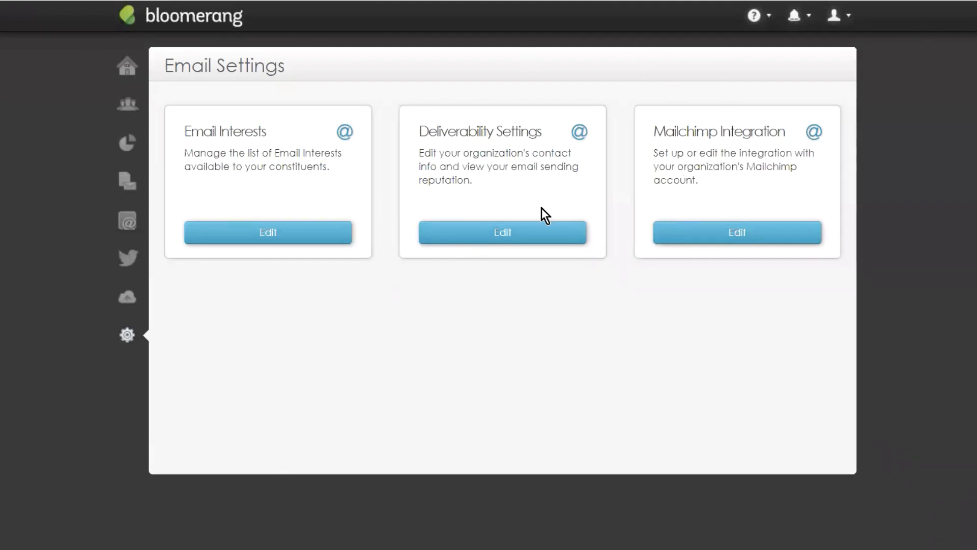
left_click(128, 222)
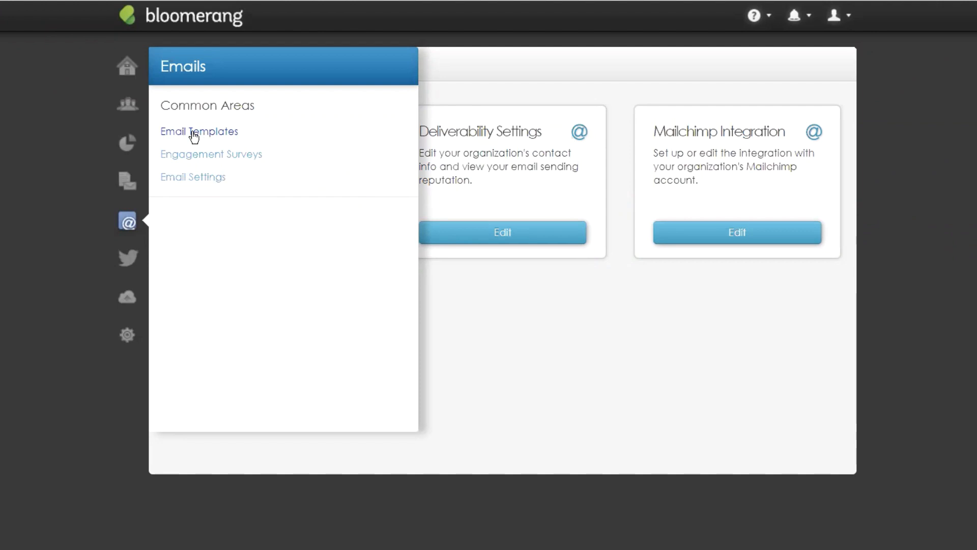
Step: Open Email Templates and include inactive templates in the list
left_click(193, 132)
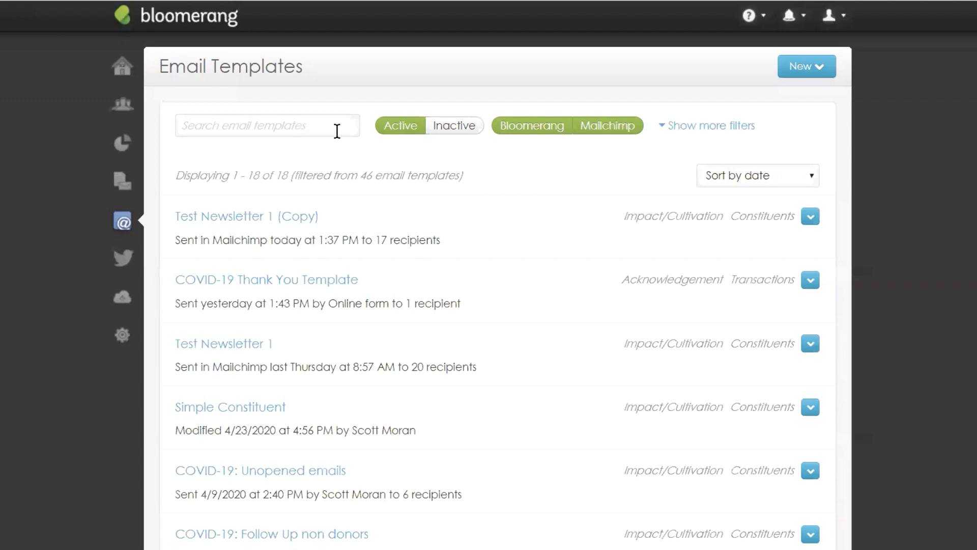
left_click(440, 129)
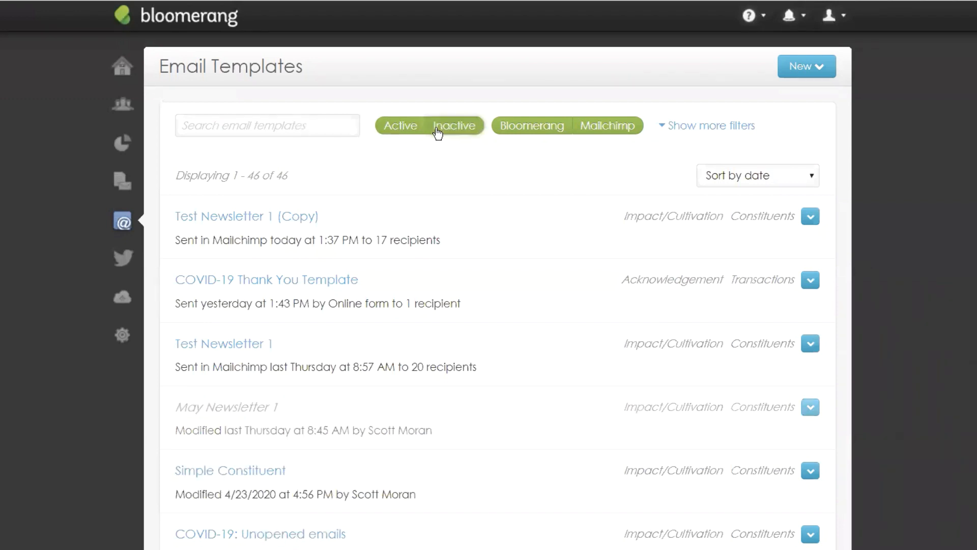
left_click(388, 133)
left_click(410, 133)
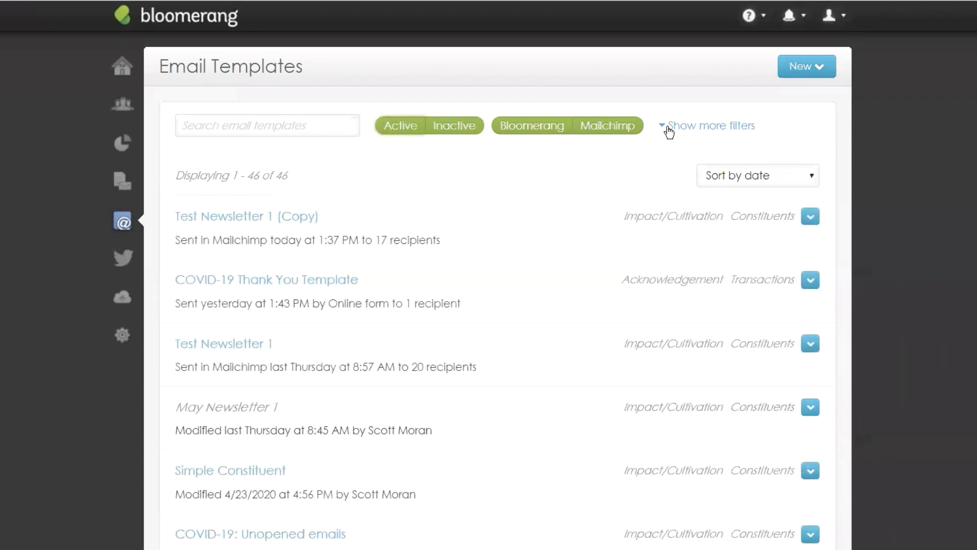
Step: Reveal more filters, set All Statuses, and start a new email from a template
left_click(661, 126)
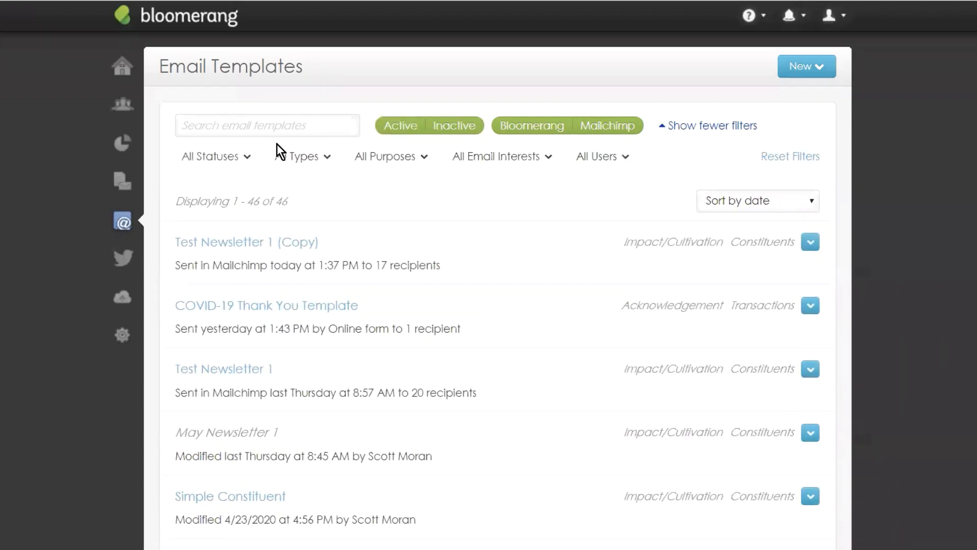
left_click(213, 162)
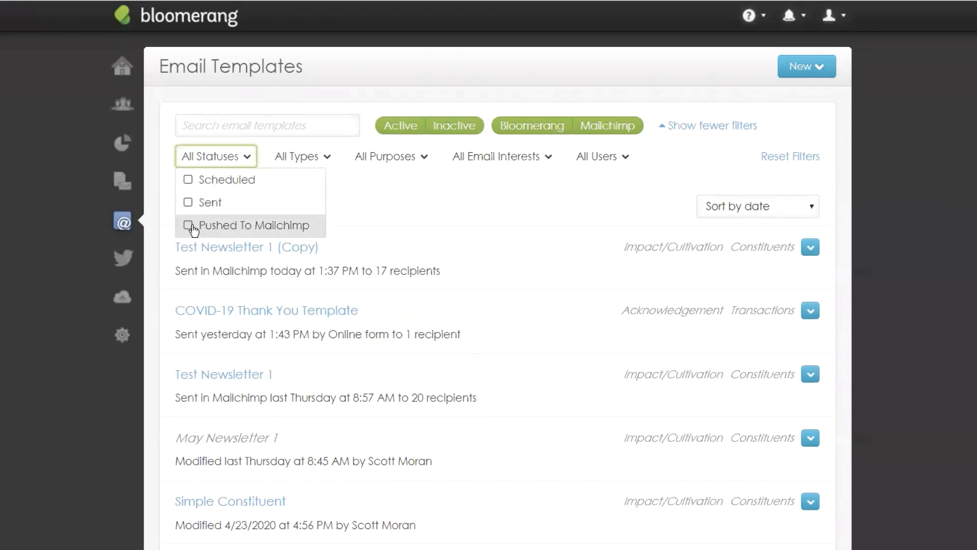
left_click(431, 211)
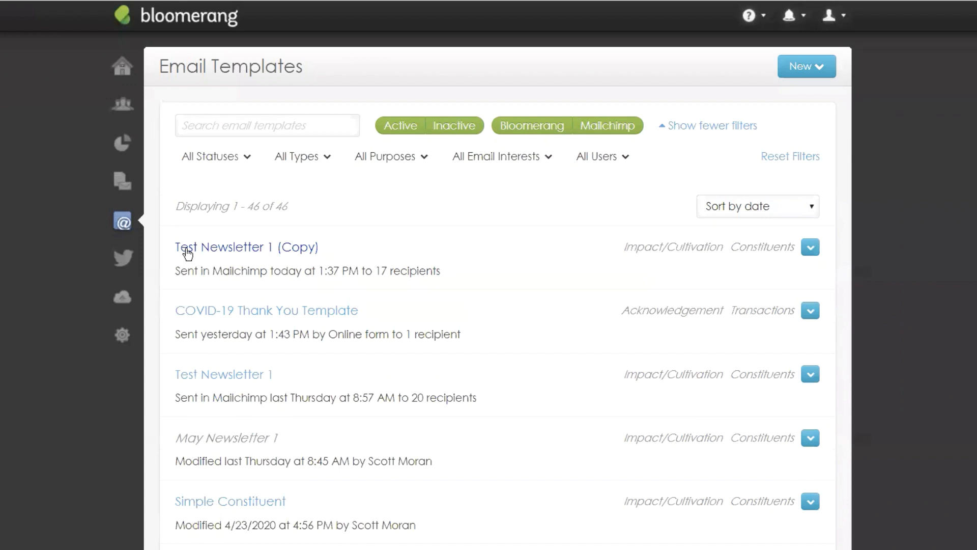
left_click(824, 67)
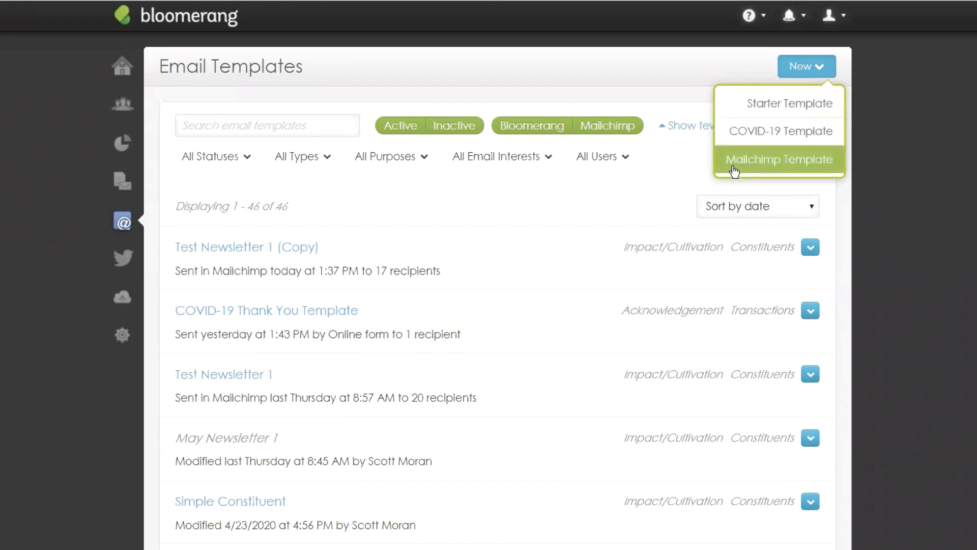
left_click(753, 140)
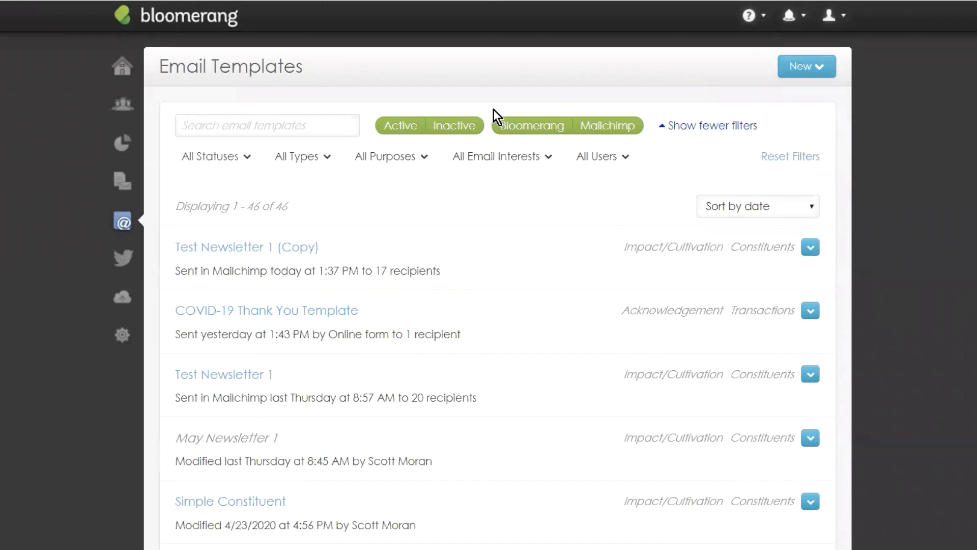
Step: Browse the starter designs and pick the What We're Doing template for the new email
scroll(719, 173, "down", 7)
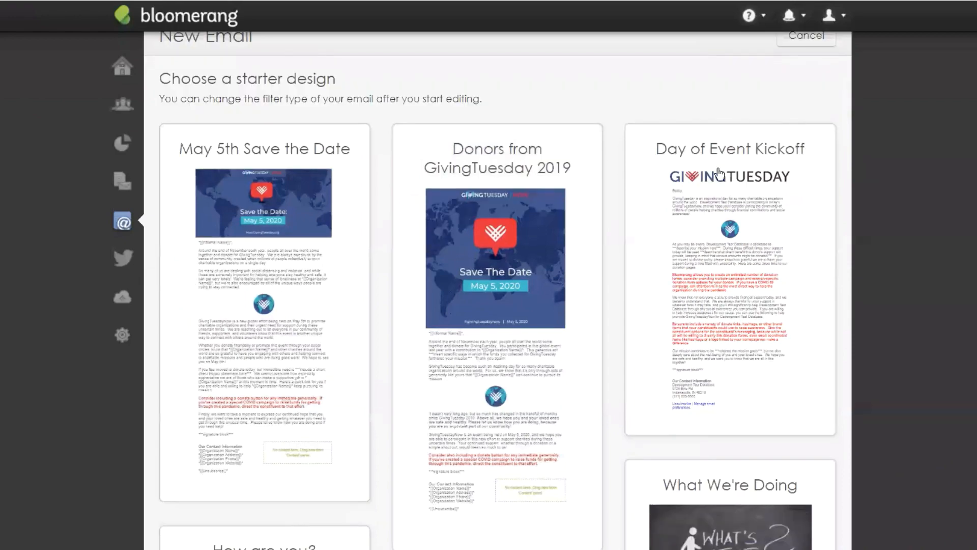
scroll(664, 230, "down", 10)
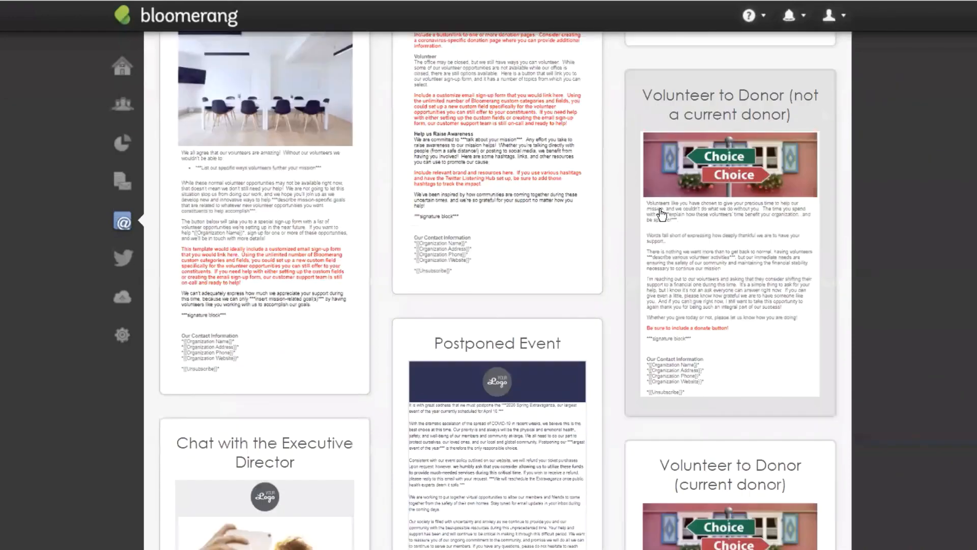
scroll(665, 229, "up", 15)
scroll(888, 206, "up", 2)
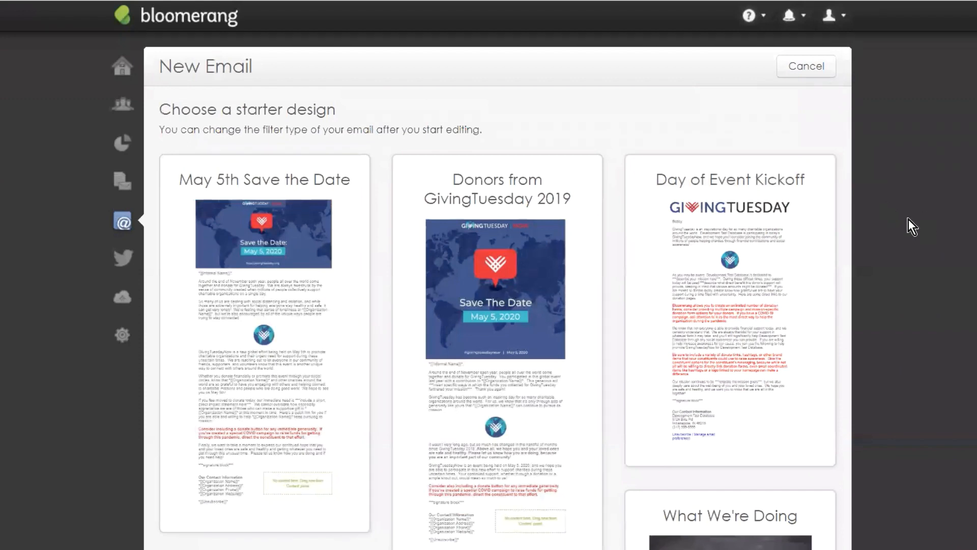
scroll(872, 211, "down", 2)
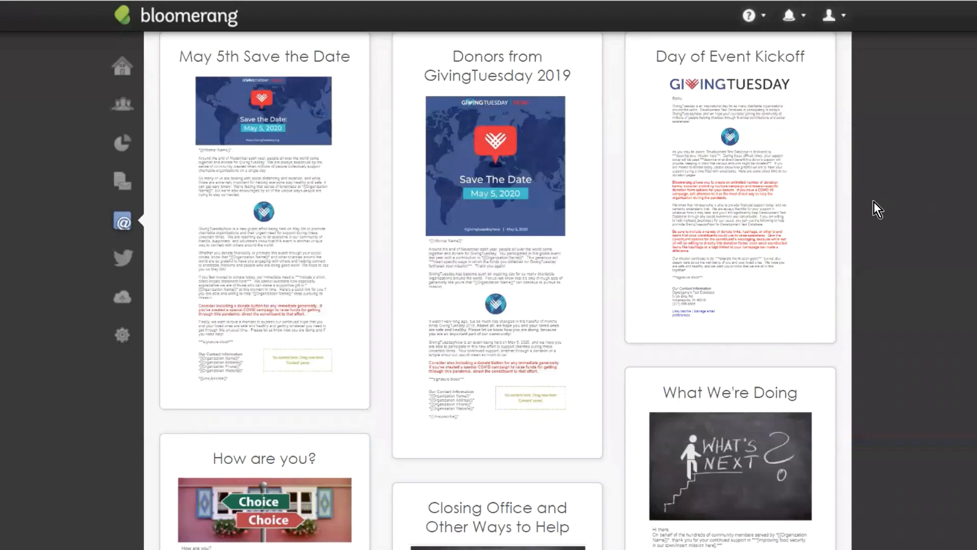
scroll(941, 207, "up", 2)
scroll(741, 131, "down", 1)
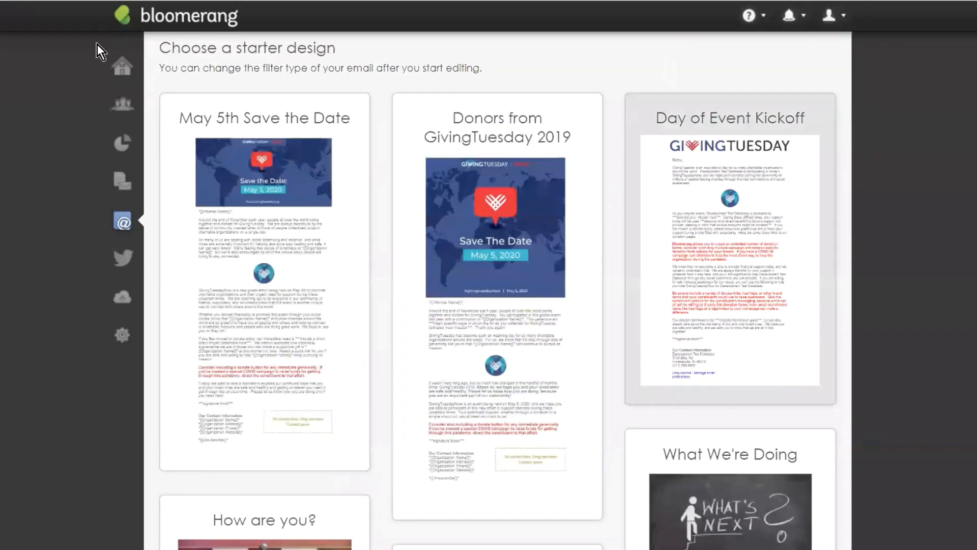
scroll(594, 93, "down", 1)
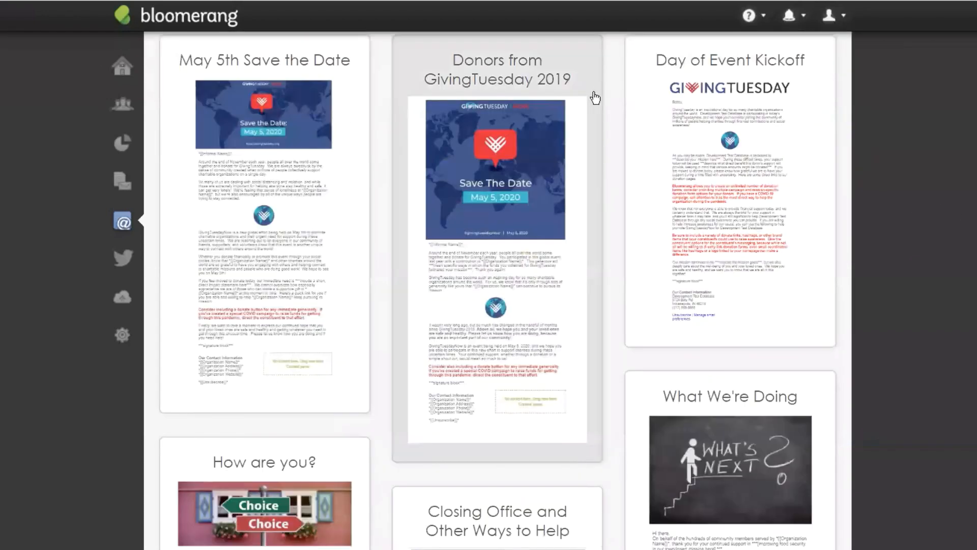
scroll(903, 270, "down", 3)
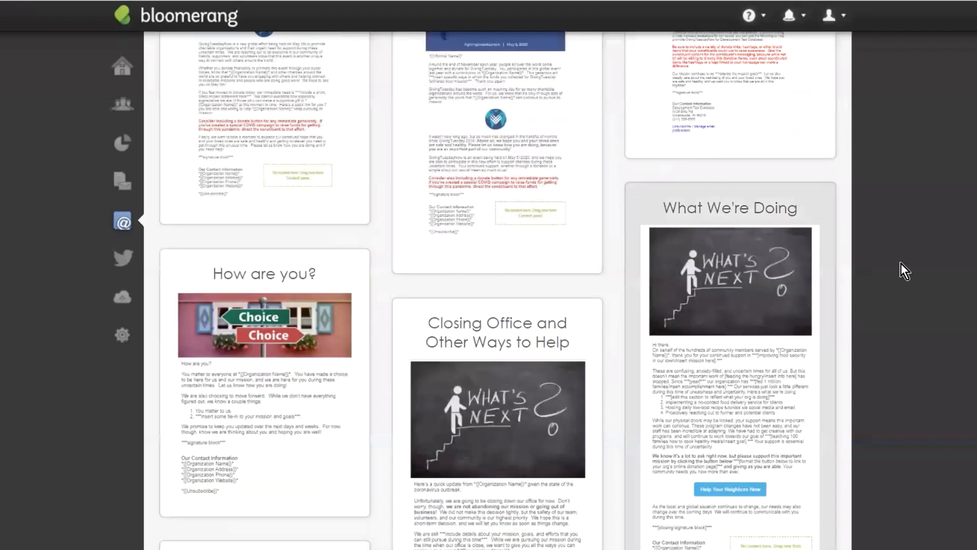
scroll(917, 269, "down", 2)
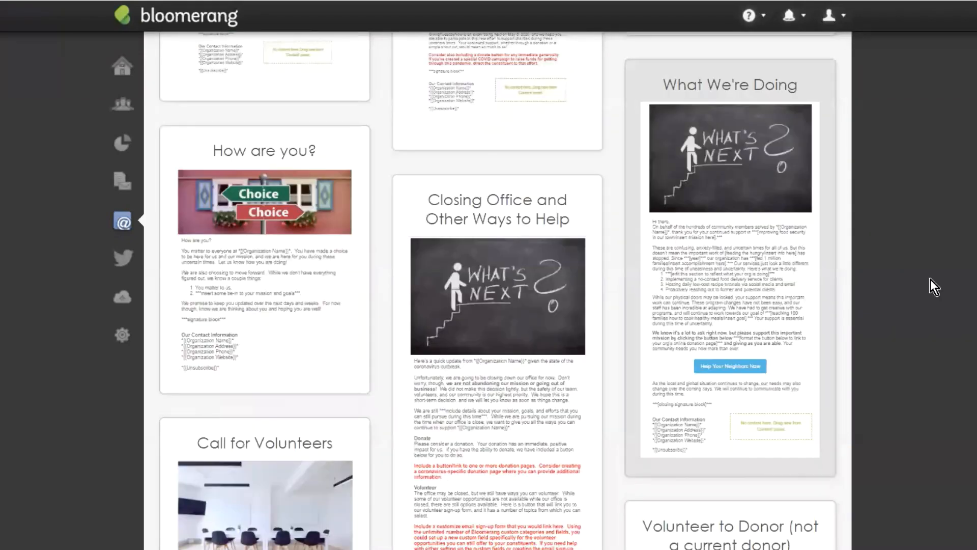
left_click(786, 188)
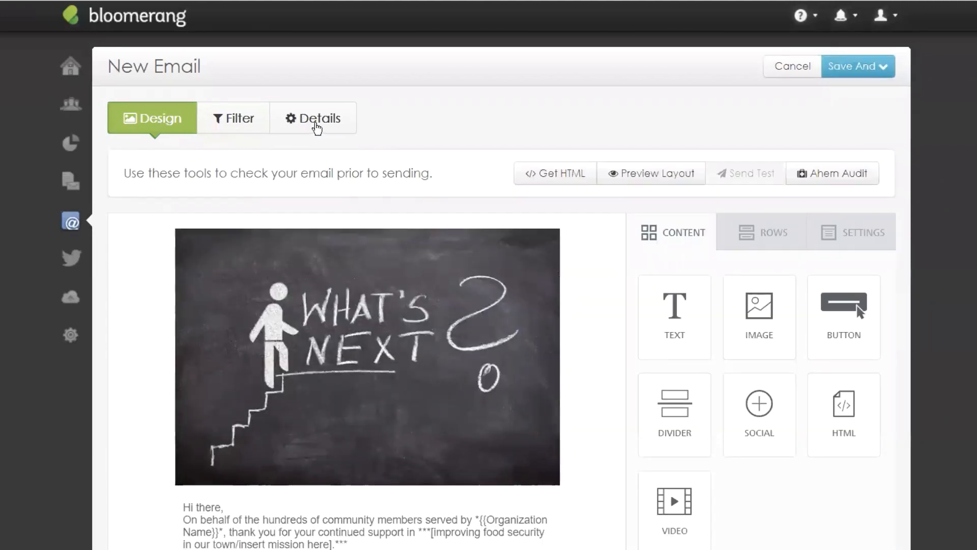
Step: Name the email 'New Custom Confirmation Email', purpose Acknowledgement, with Update, Newsletter and Event interests
left_click(318, 122)
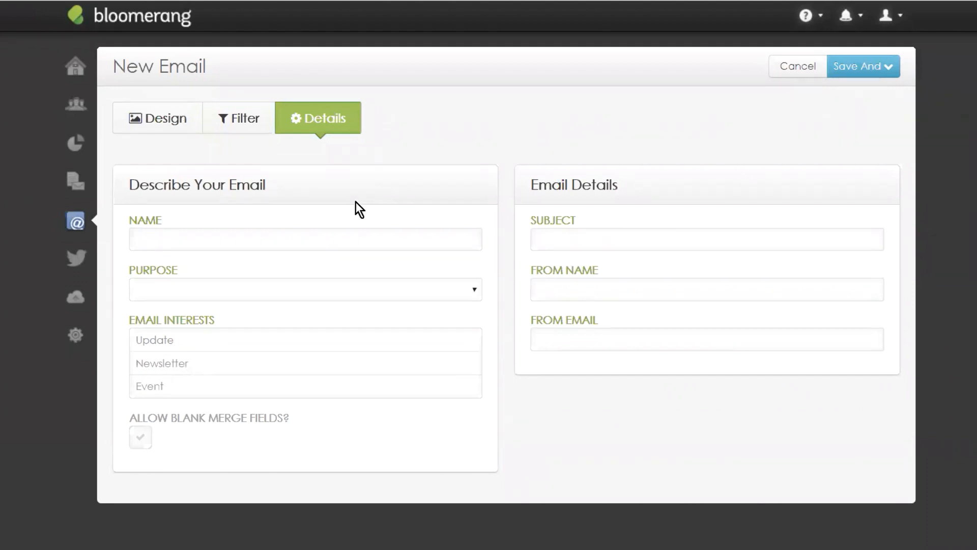
left_click(185, 238)
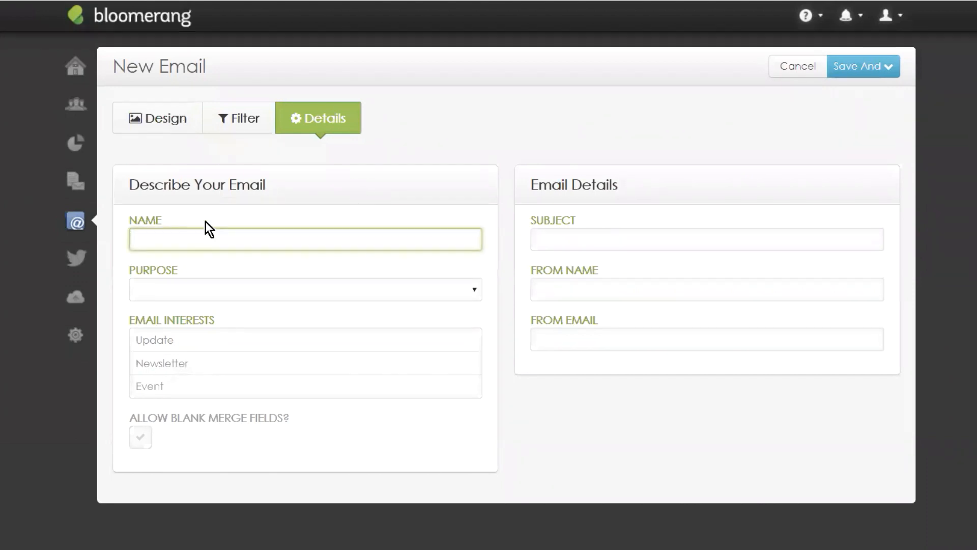
type("New Cu")
type("stom COnfi")
type("firmation Email")
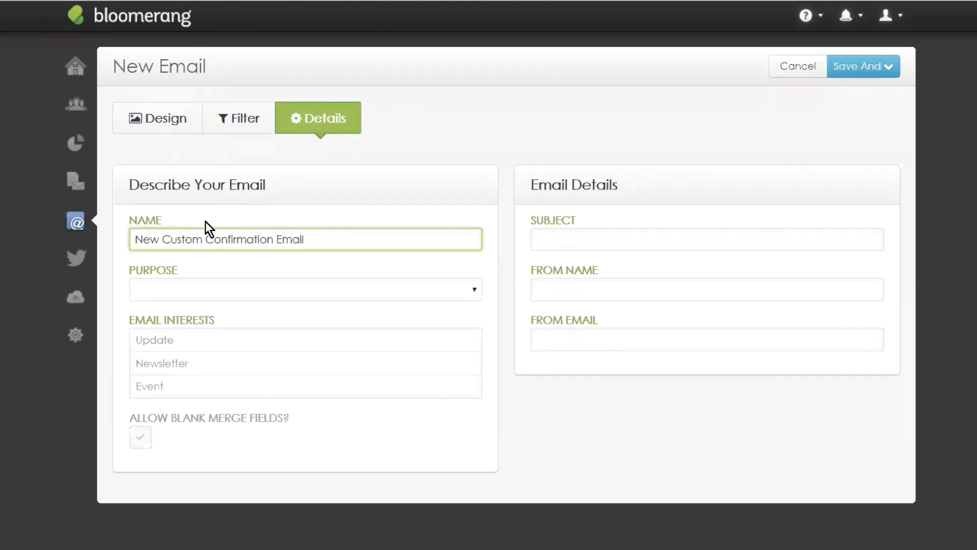
left_click(263, 283)
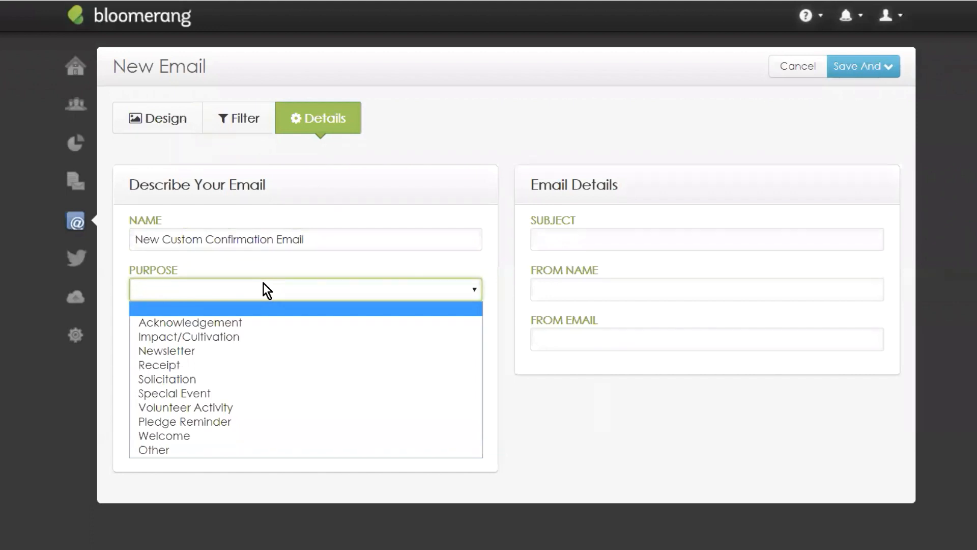
left_click(179, 324)
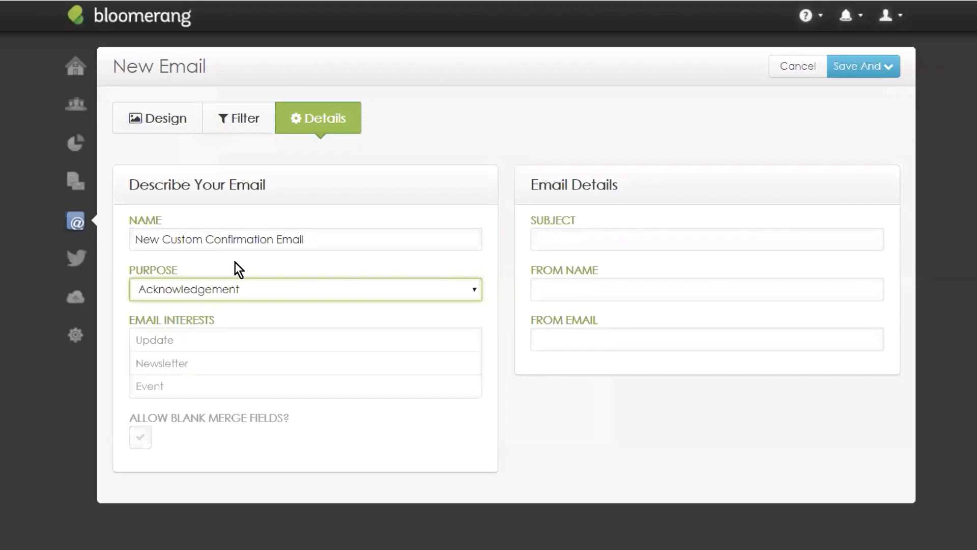
left_click(189, 345)
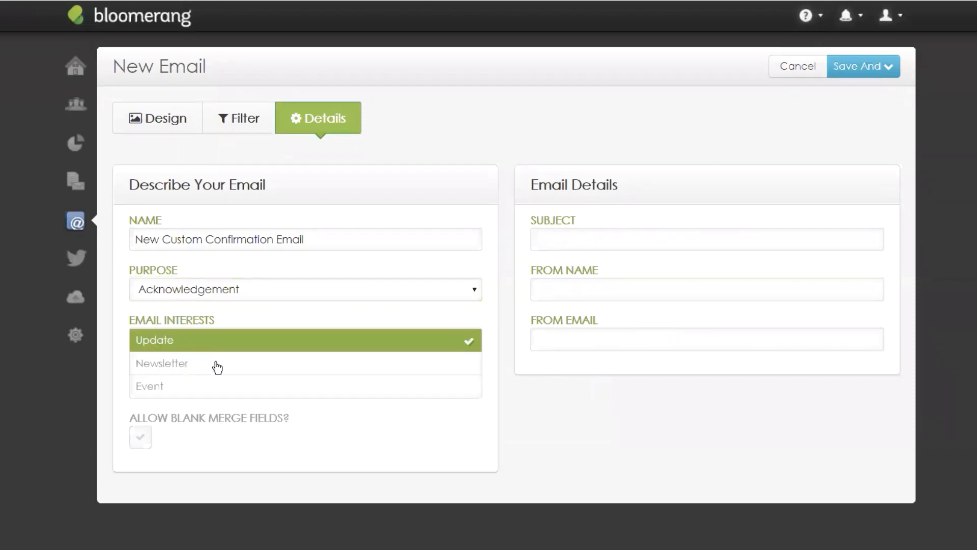
left_click(170, 368)
left_click(175, 386)
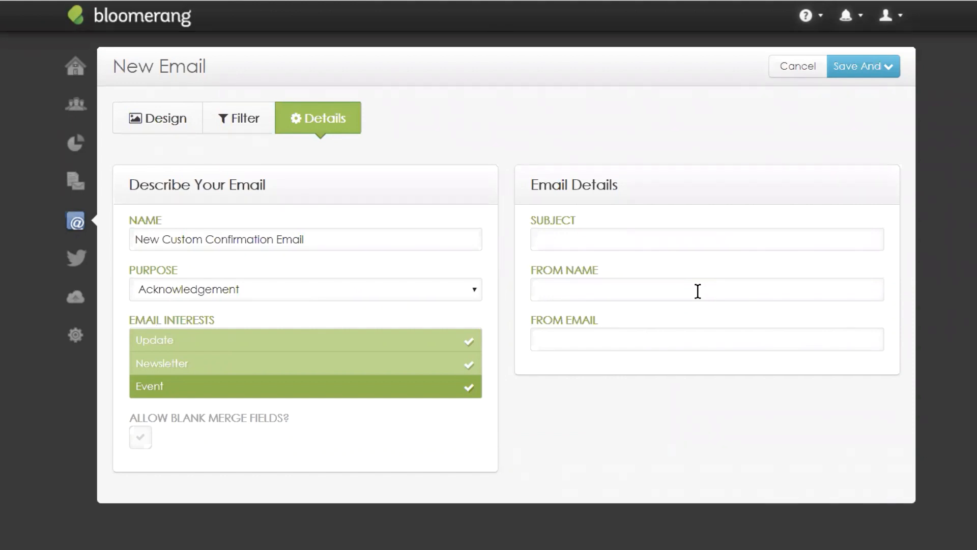
Step: Set the subject to 'Thank you for your support!' and enter the sender's name and email
left_click(595, 241)
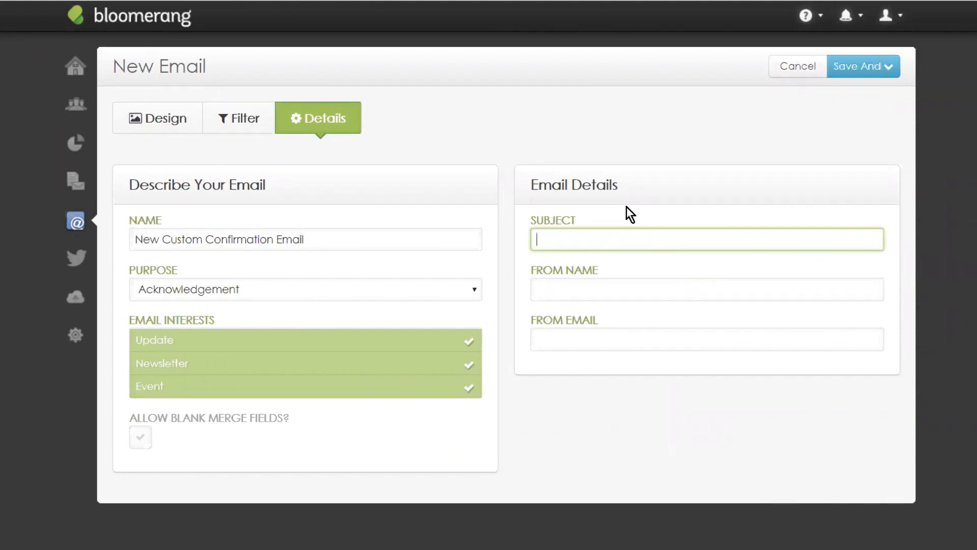
type("Thank you for yu")
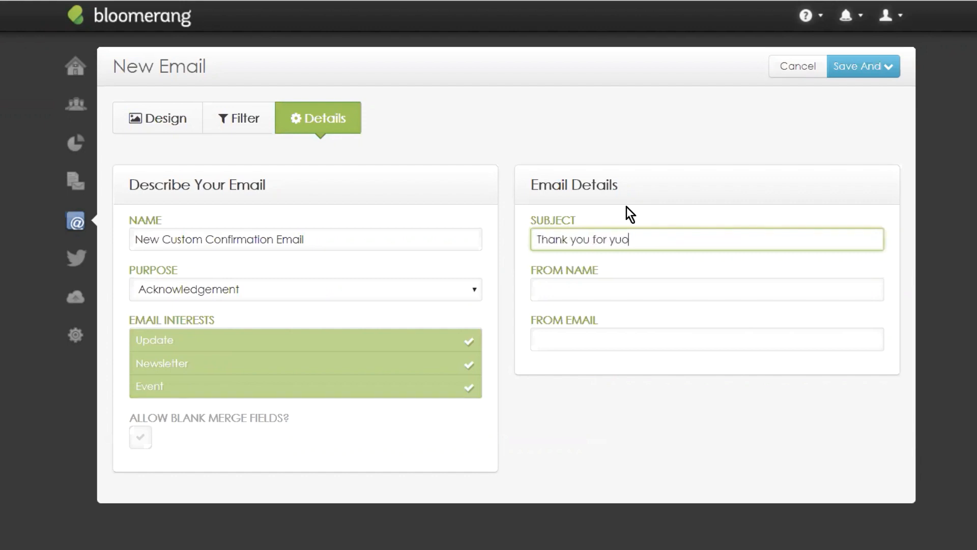
key("BackSpace")
type("our support!")
left_click(583, 298)
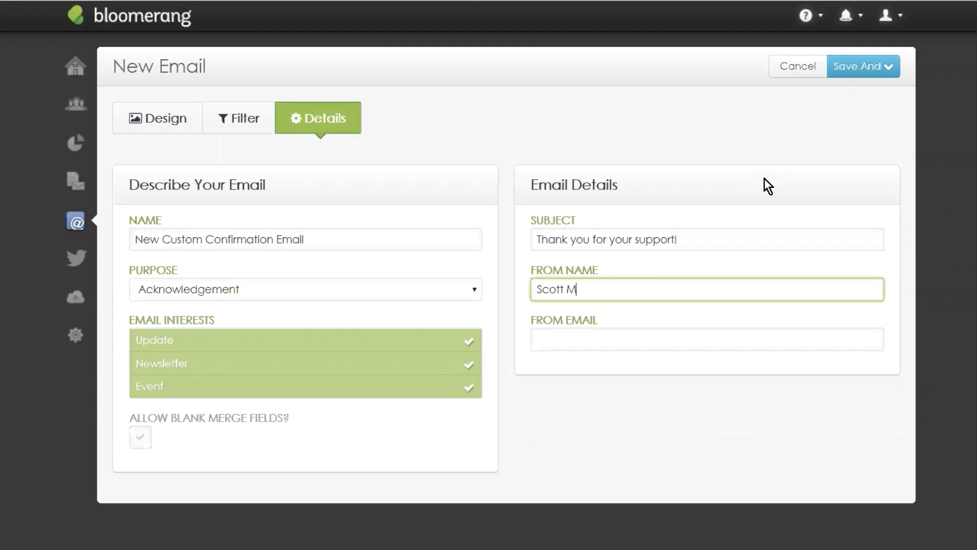
key("Tab")
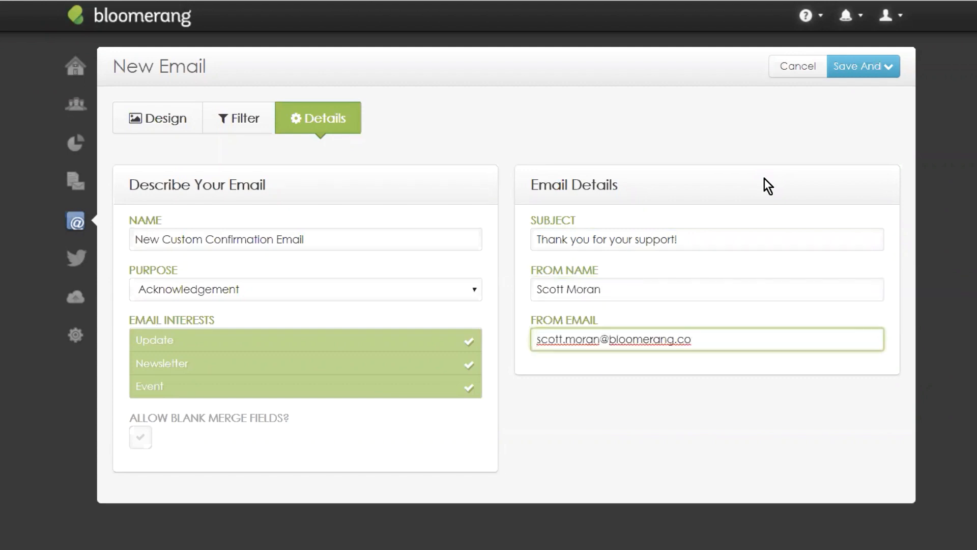
left_click(675, 402)
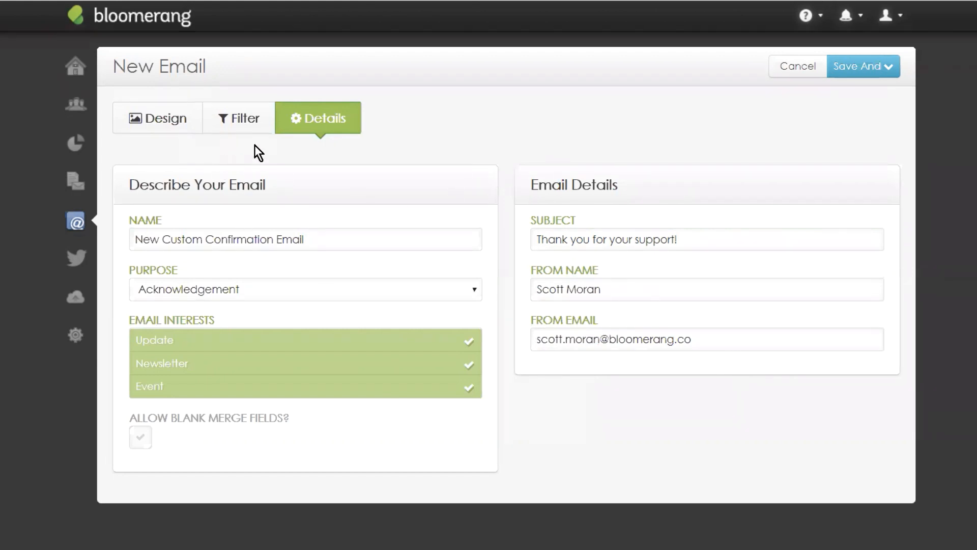
Step: Change the recipient filter type from constituent to transaction, yielding 1332 transactions
left_click(246, 133)
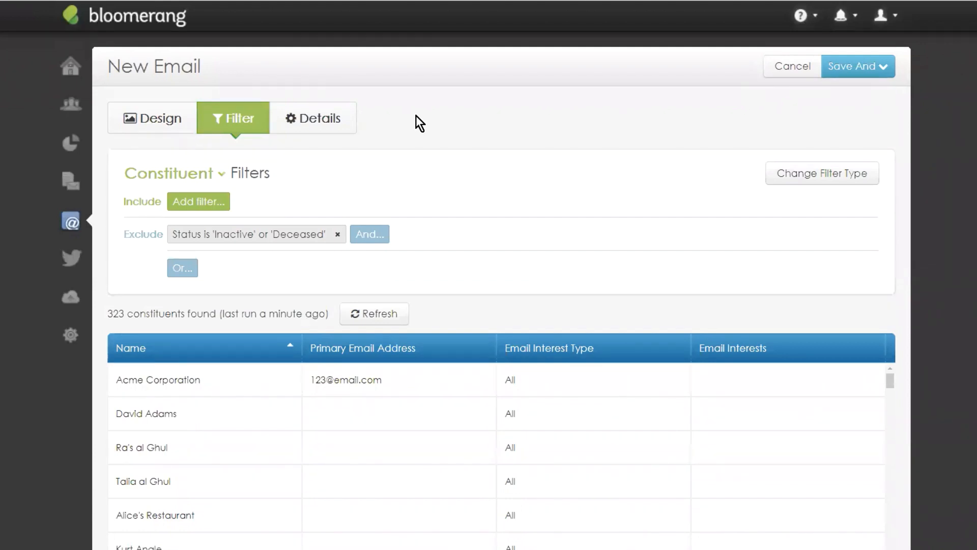
left_click_drag(113, 171, 306, 160)
left_click(302, 167)
left_click(805, 177)
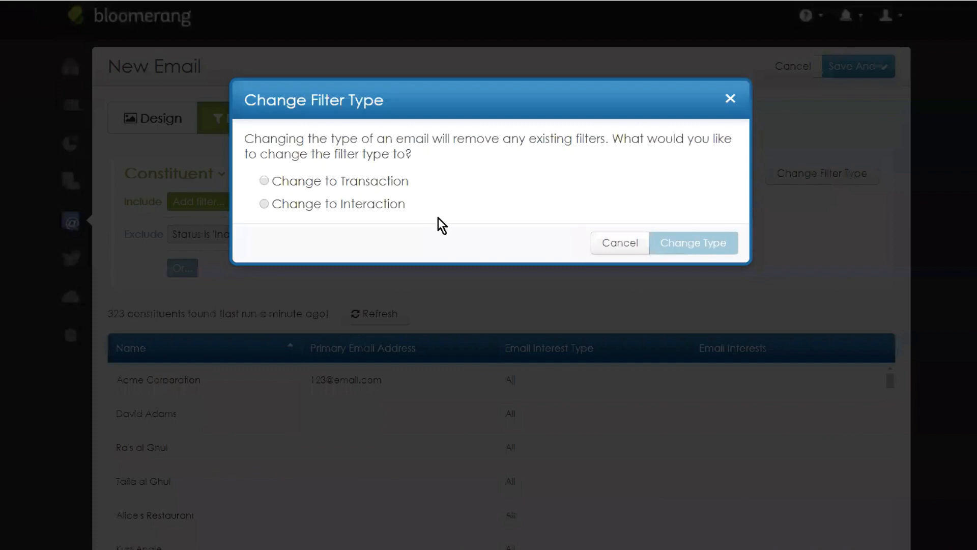
left_click(264, 181)
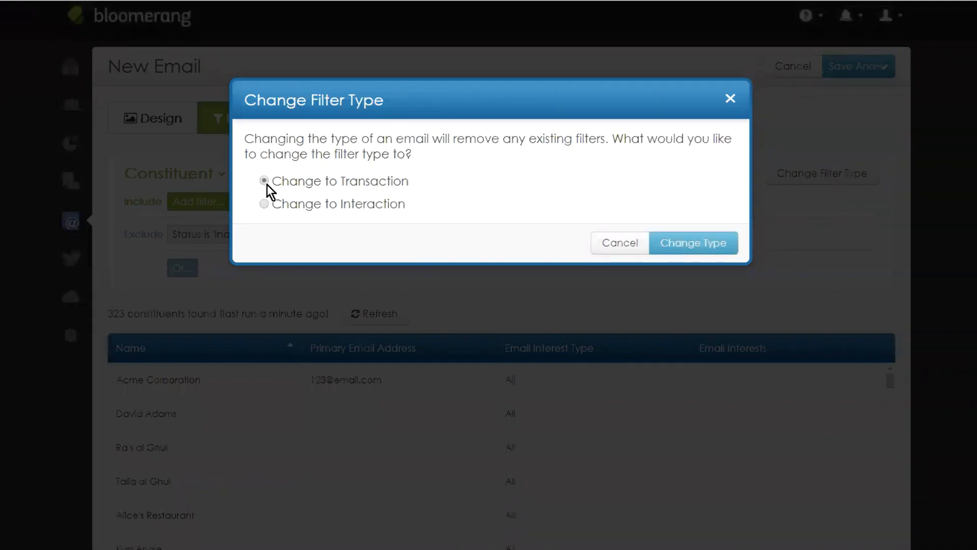
left_click(704, 243)
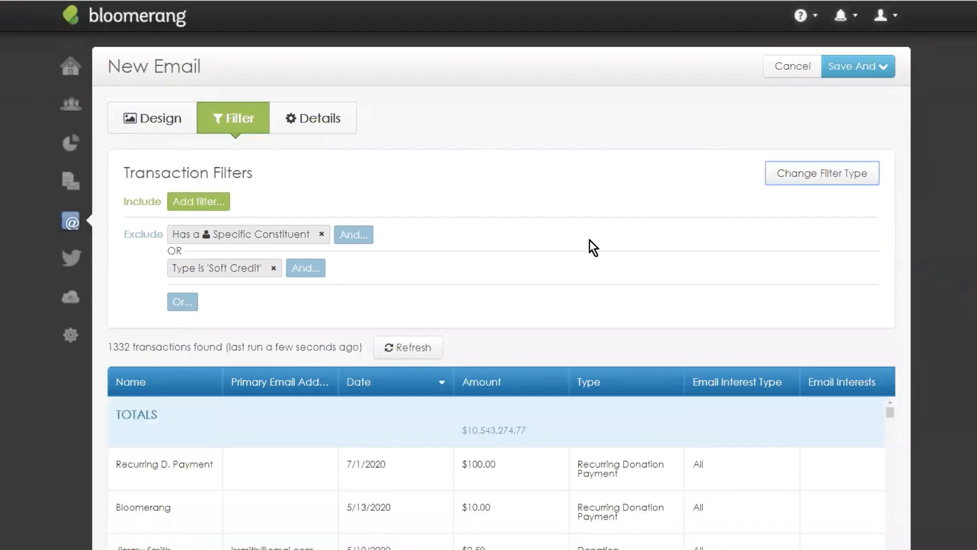
left_click_drag(128, 179, 277, 170)
left_click(366, 191)
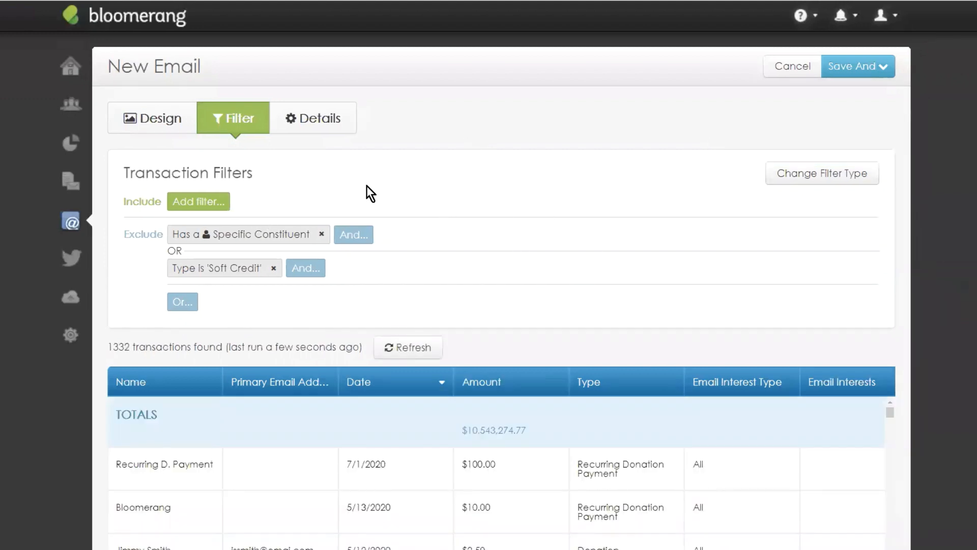
scroll(269, 390, "down", 1)
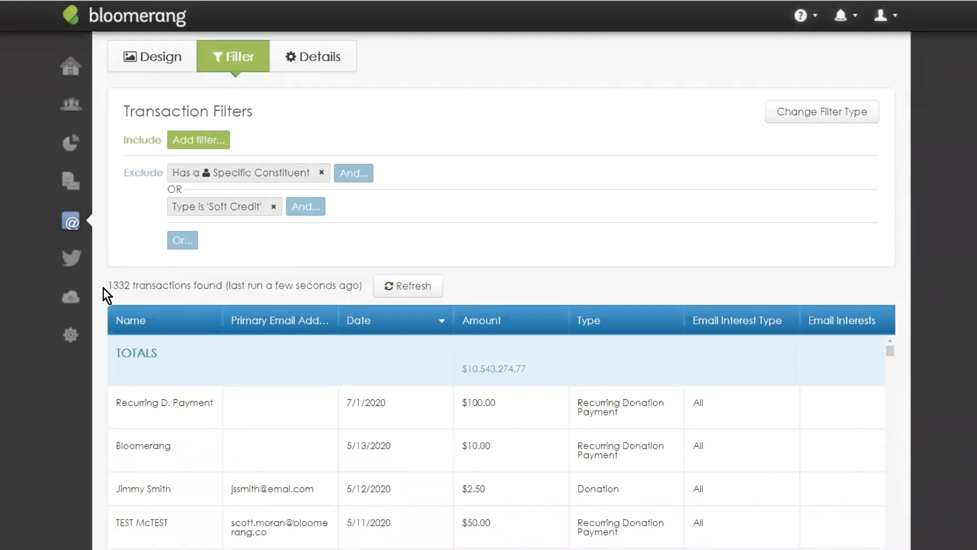
left_click_drag(107, 286, 251, 272)
left_click(461, 213)
scroll(514, 249, "down", 3)
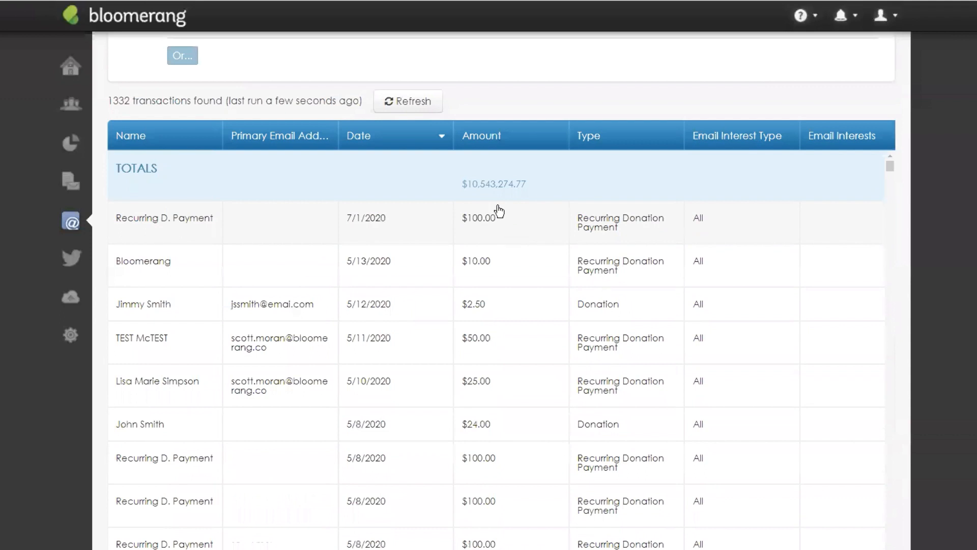
scroll(502, 140, "up", 4)
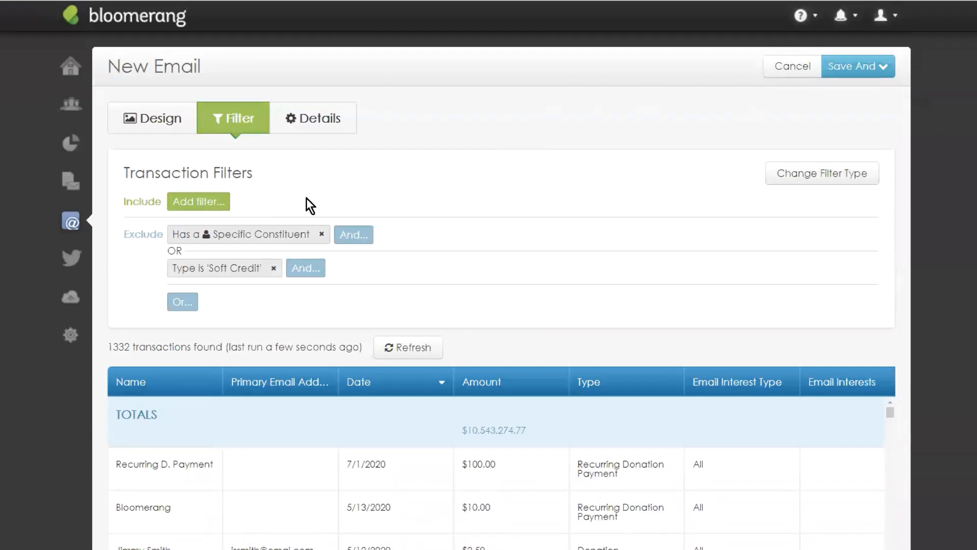
Step: Add an include filter 'Date is this year', narrowing results to 71 transactions
left_click(184, 204)
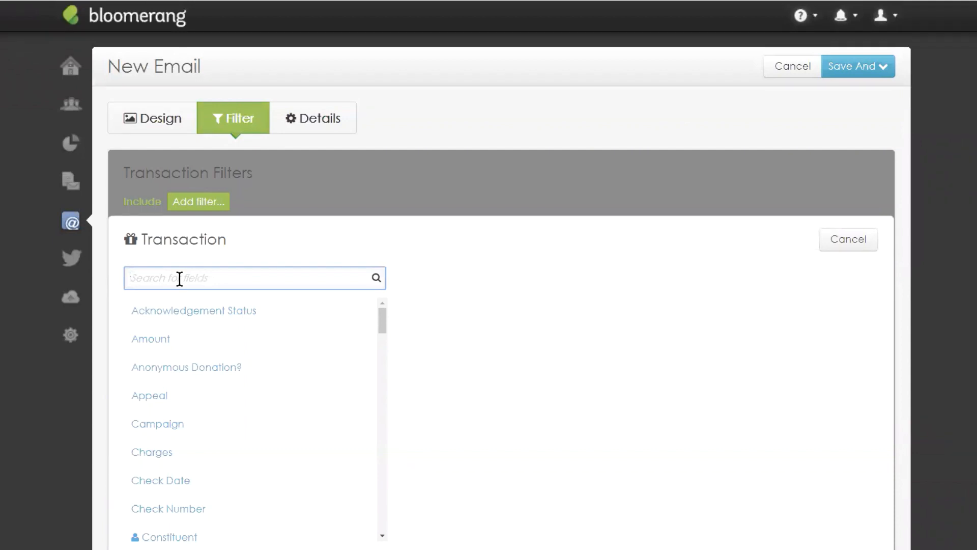
type("date")
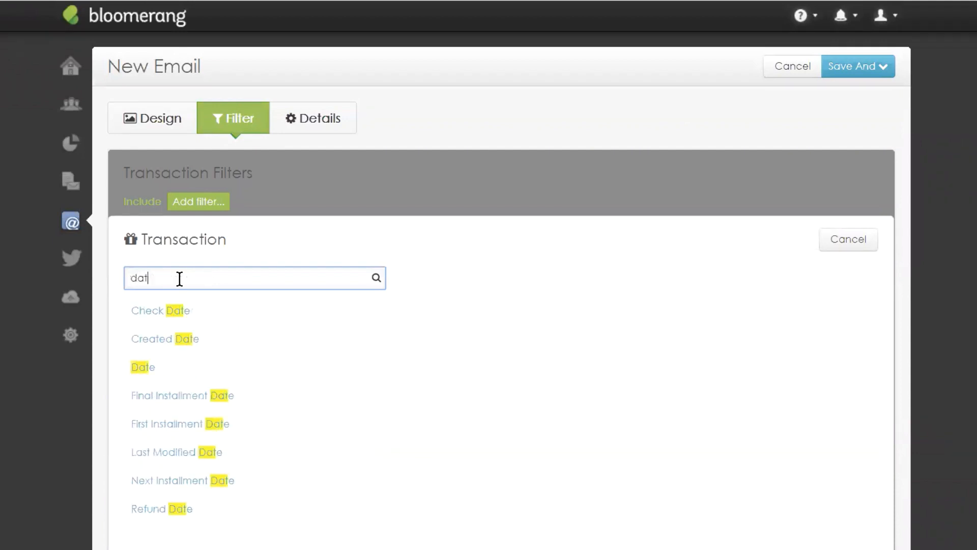
left_click(165, 377)
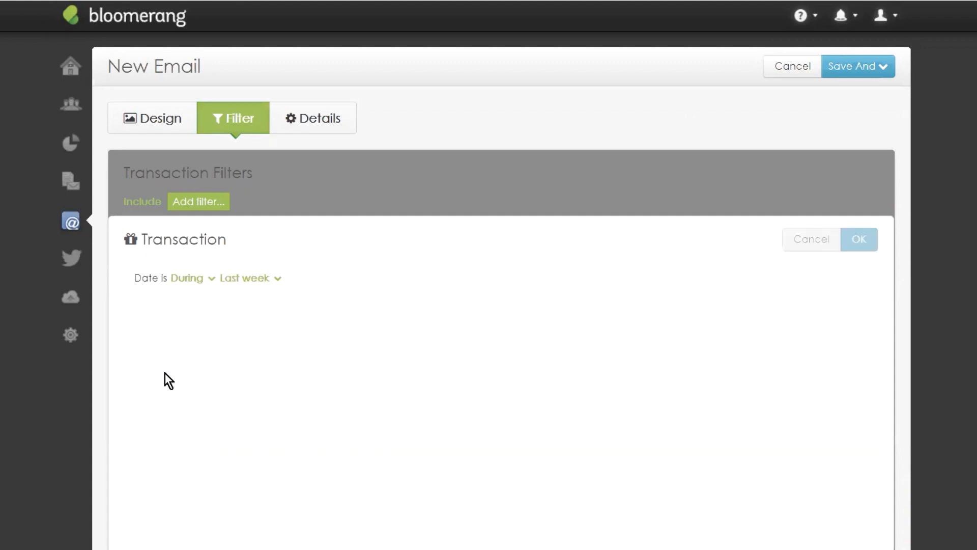
left_click(236, 279)
scroll(263, 341, "down", 5)
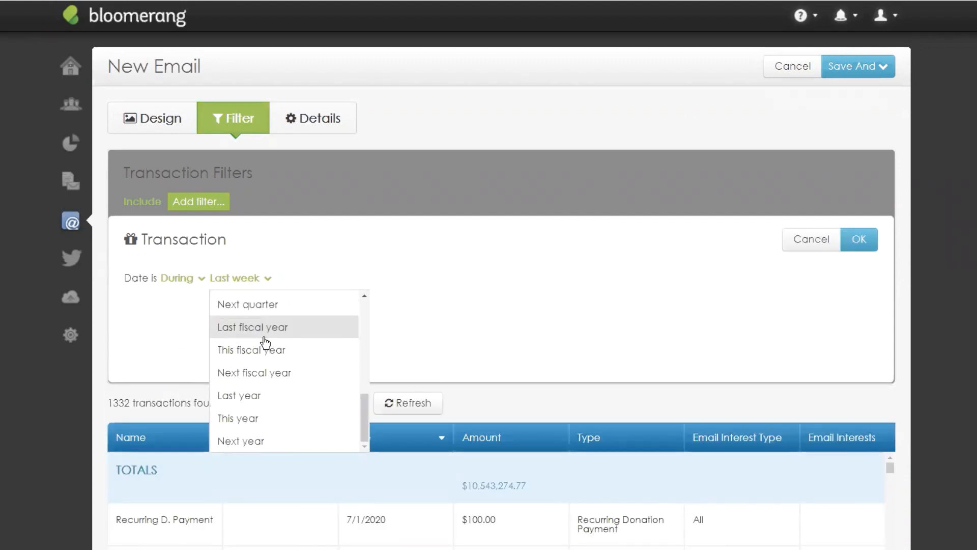
left_click(257, 419)
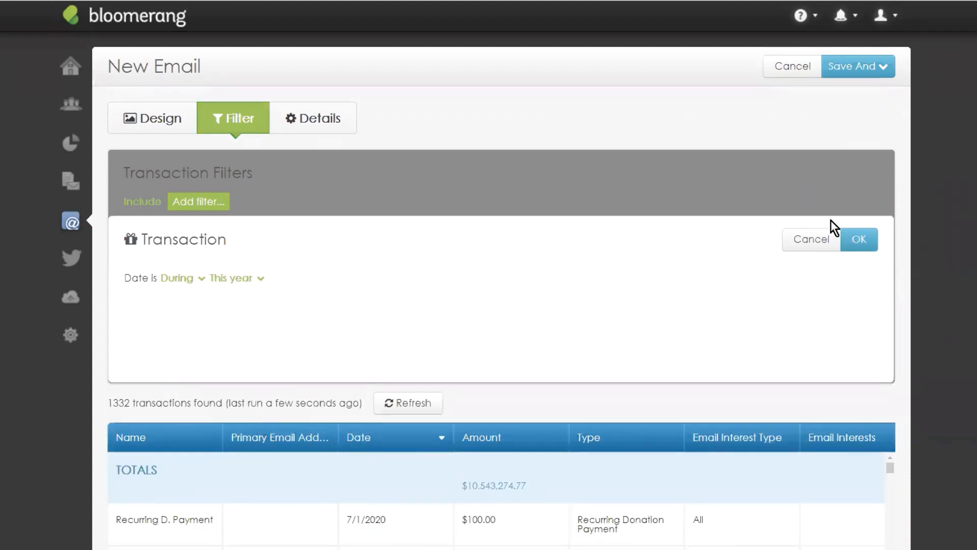
left_click(861, 241)
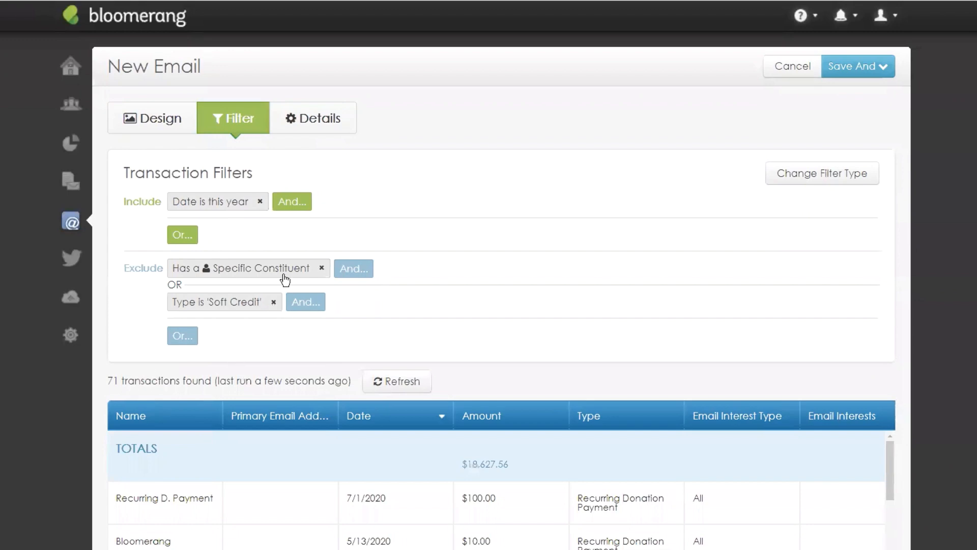
scroll(429, 288, "down", 5)
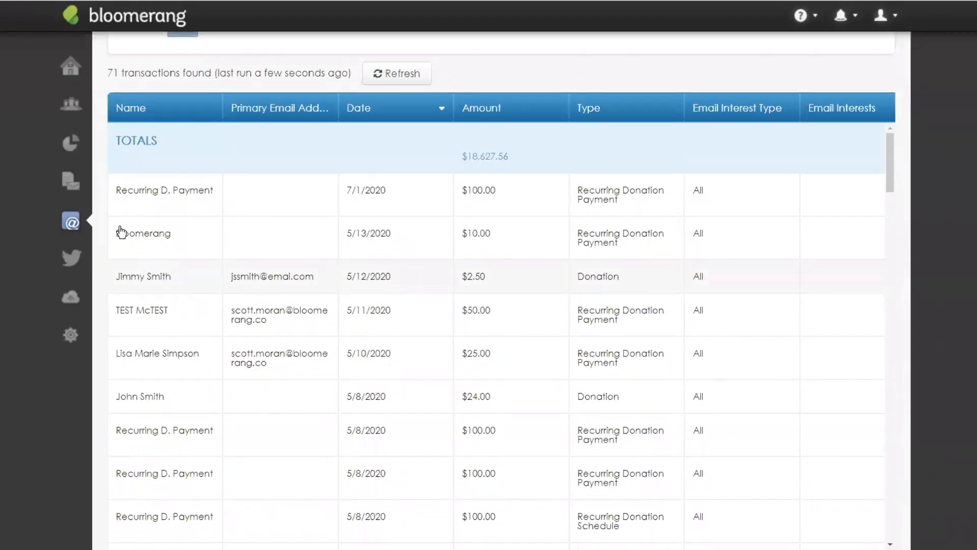
scroll(513, 131, "up", 5)
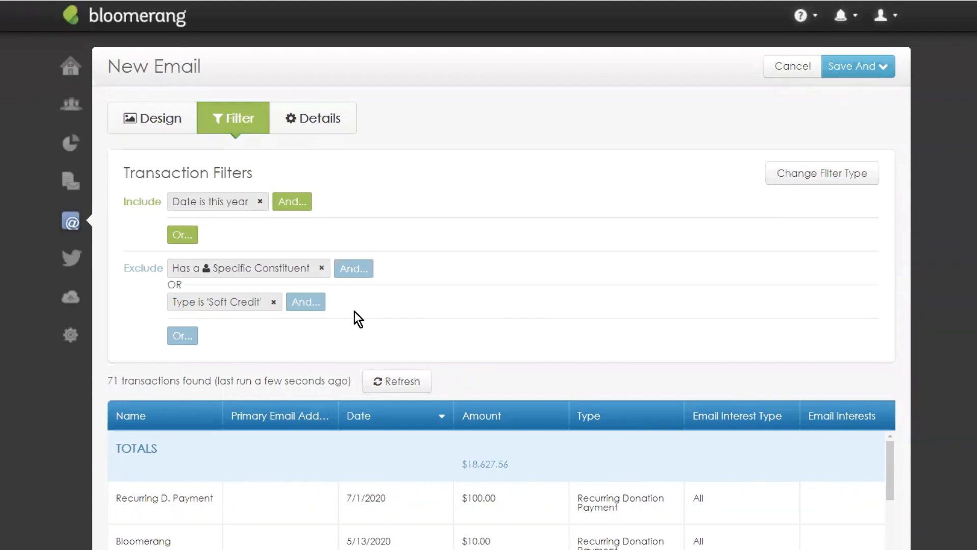
scroll(357, 282, "down", 2)
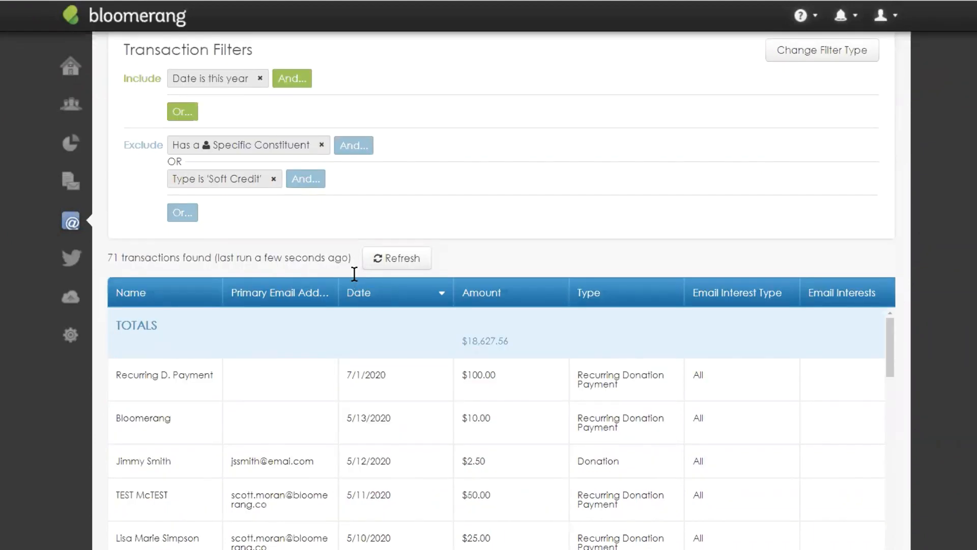
scroll(455, 224, "up", 2)
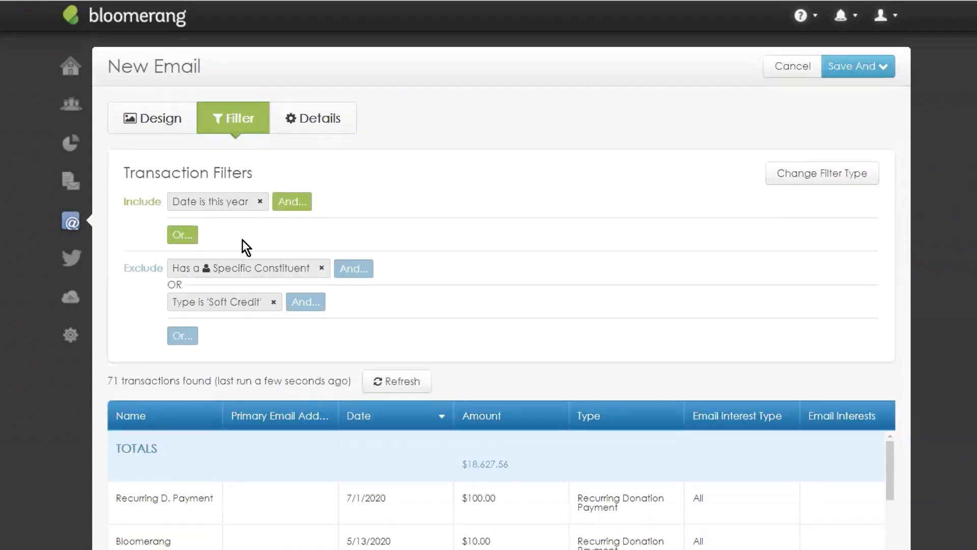
Step: Remove the 'Date is this year' filter and open the Design tab with its general settings
left_click(261, 202)
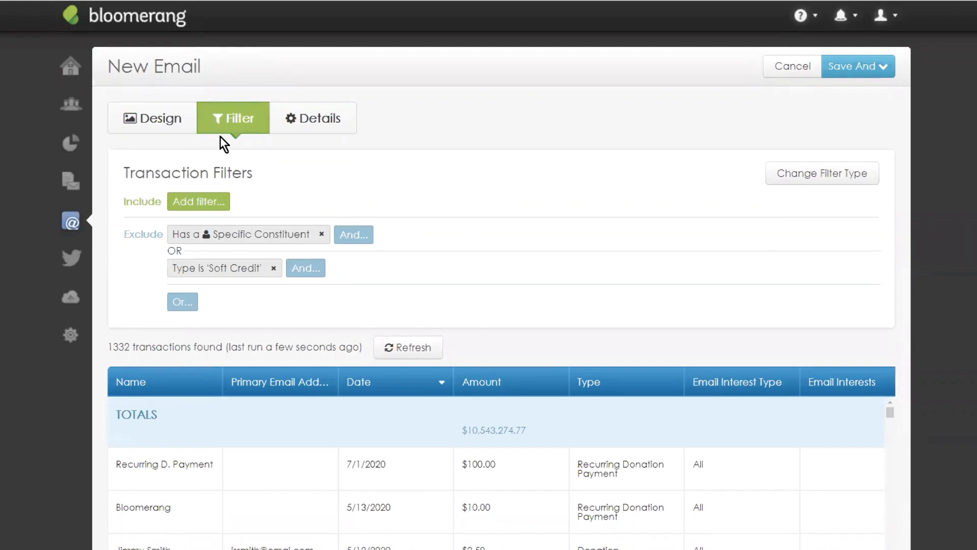
left_click(159, 118)
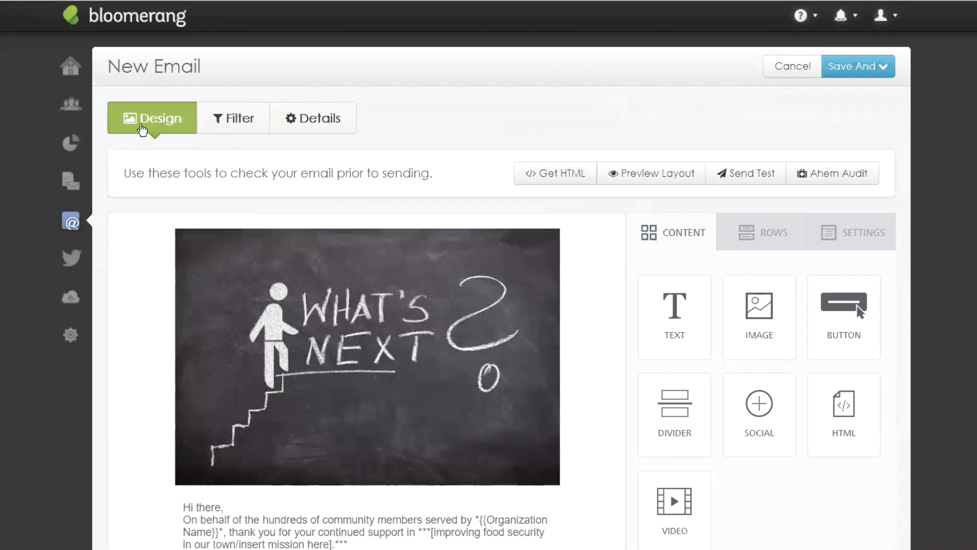
scroll(563, 102, "down", 1)
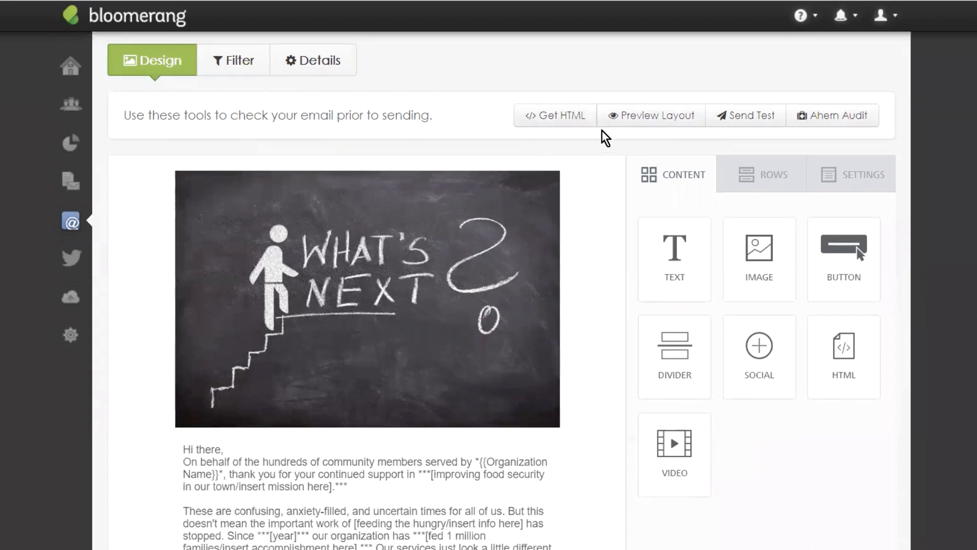
scroll(602, 136, "up", 1)
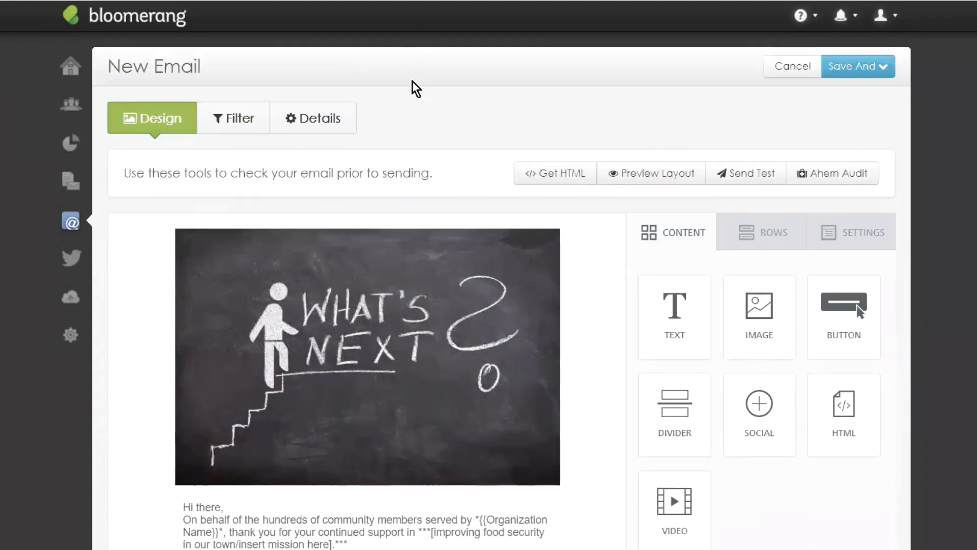
scroll(761, 105, "down", 3)
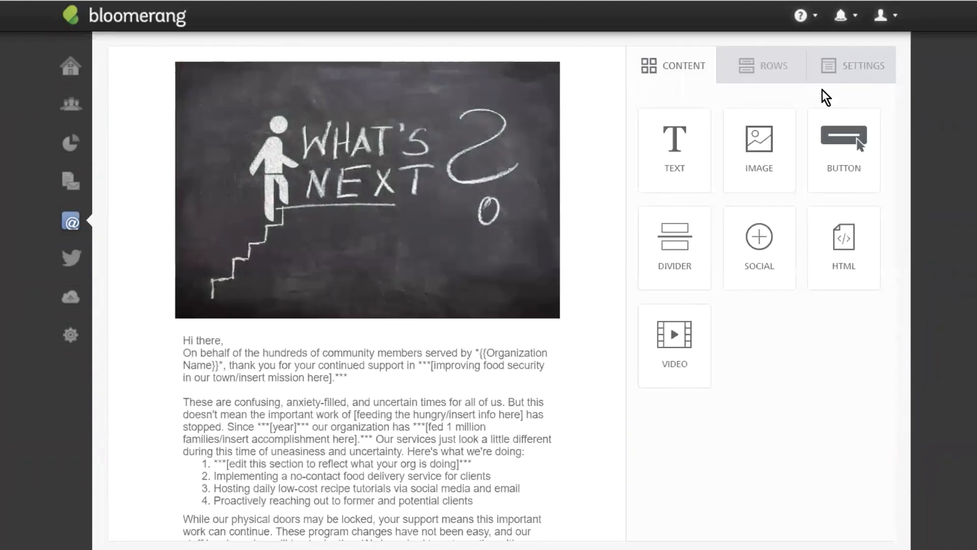
scroll(792, 109, "up", 1)
Step: In general Settings, widen the content to 520px and keep the email background white
left_click(855, 127)
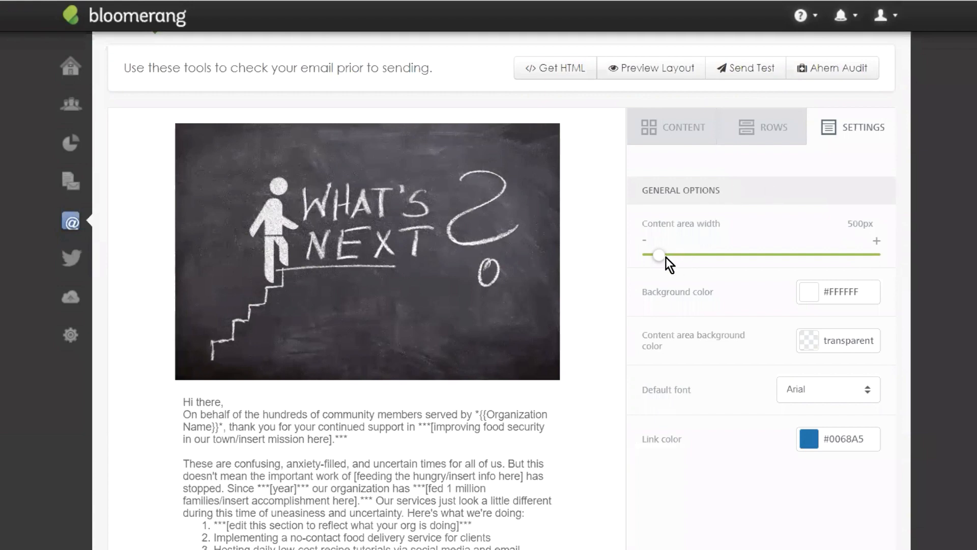
mouse_move(661, 258)
left_mouse_down()
mouse_move(686, 251)
mouse_move(658, 252)
left_mouse_up()
left_click(808, 293)
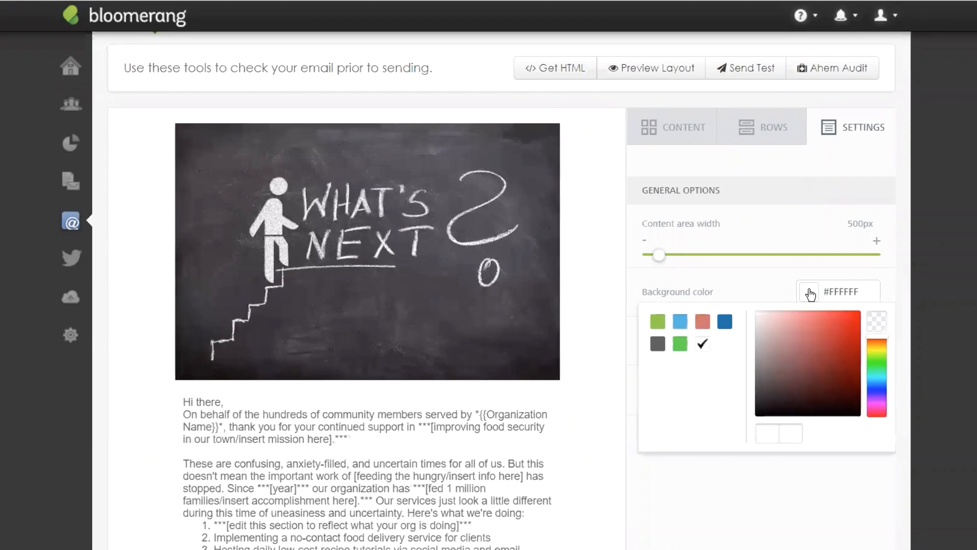
left_click(681, 326)
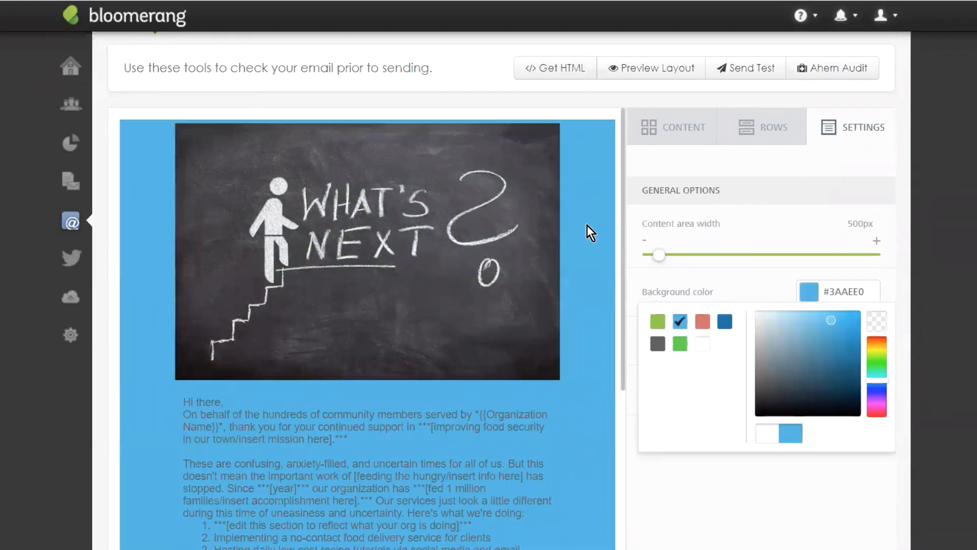
scroll(588, 225, "down", 8)
scroll(693, 449, "up", 10)
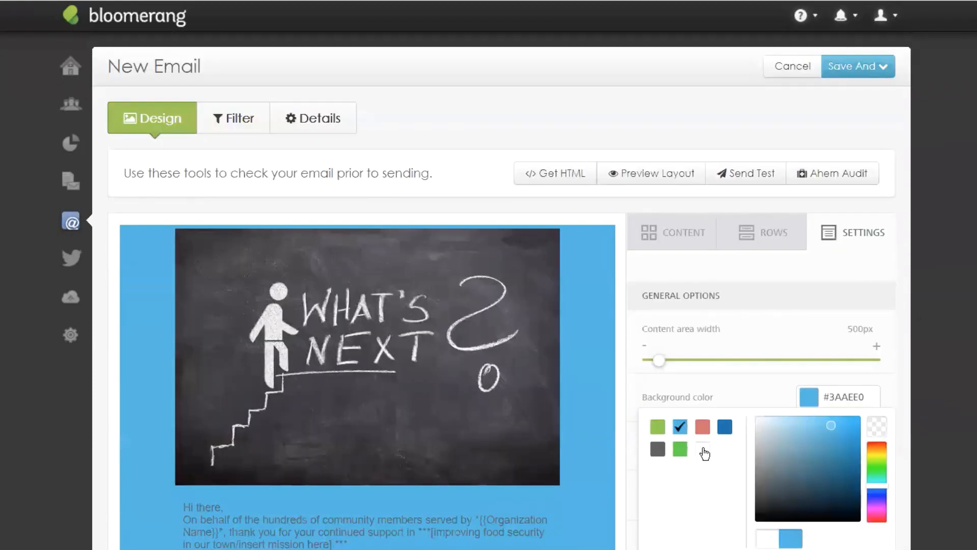
left_click(704, 451)
scroll(948, 222, "down", 3)
left_click(684, 404)
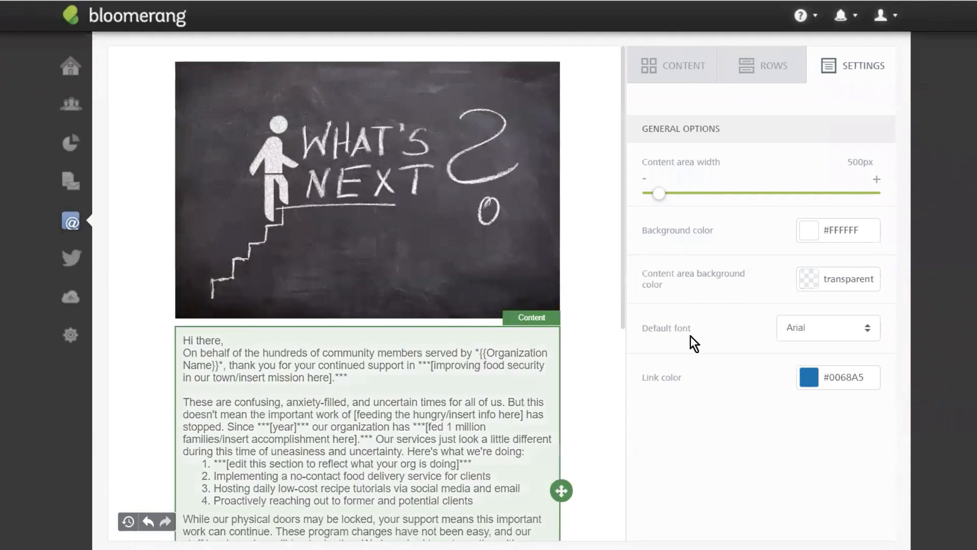
Step: Set the content area background colour to transparent
left_click(809, 279)
left_click(678, 310)
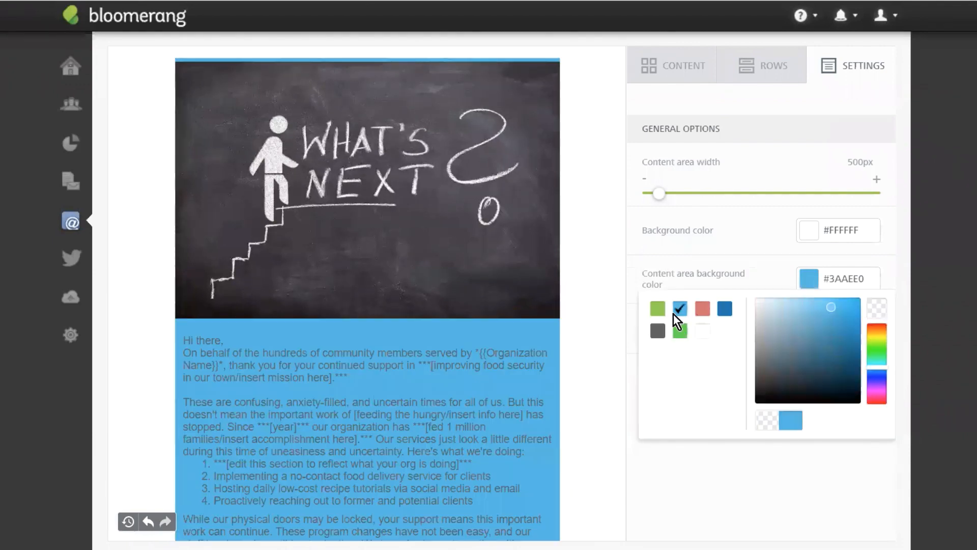
scroll(332, 344, "down", 7)
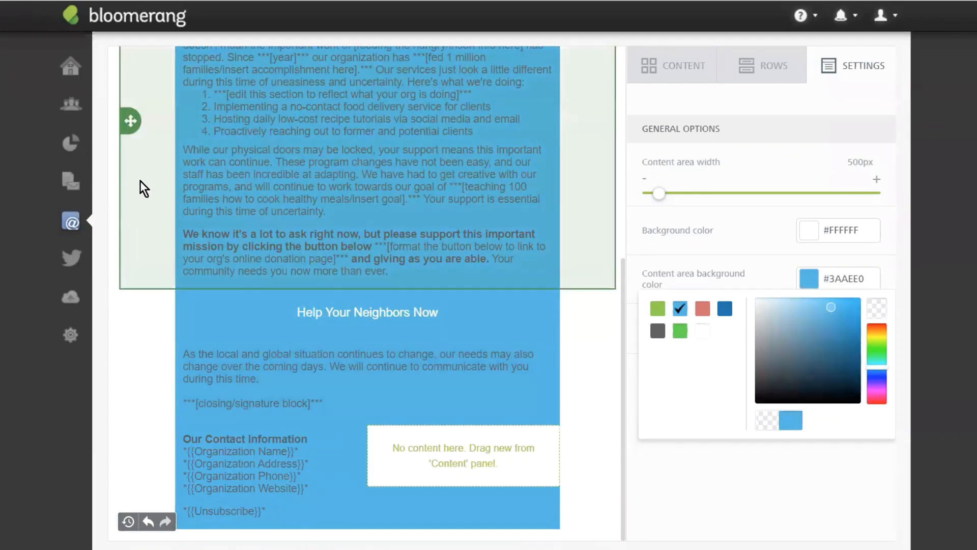
left_click(703, 332)
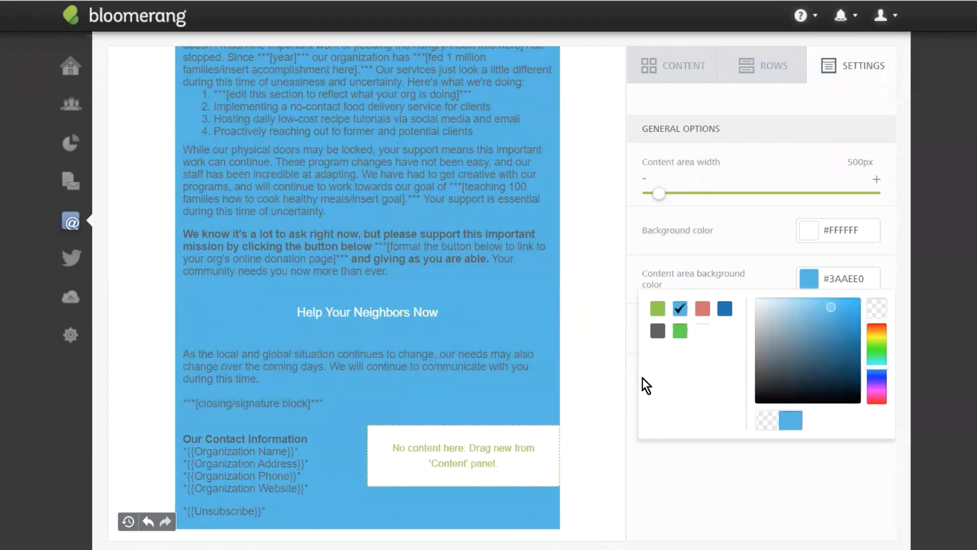
left_click(876, 311)
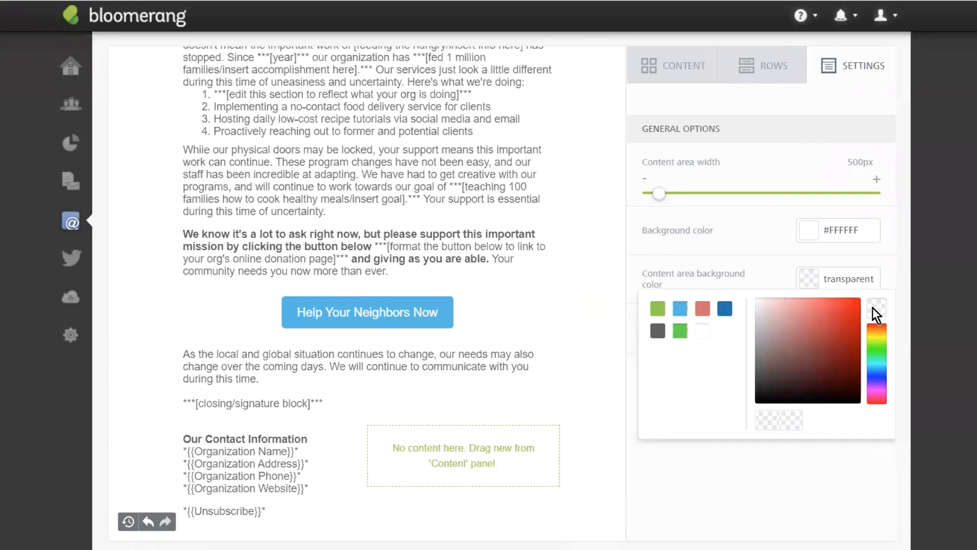
left_click(695, 445)
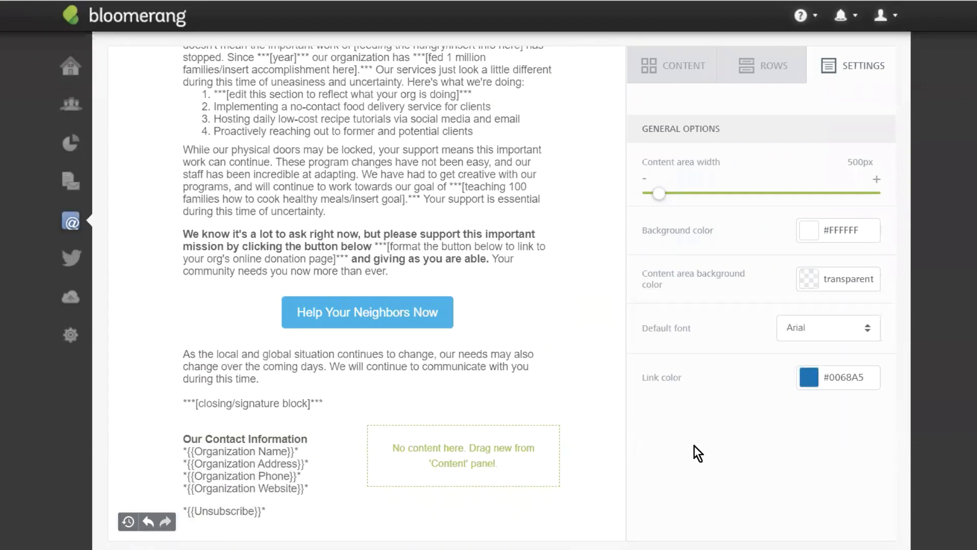
scroll(698, 472, "up", 3)
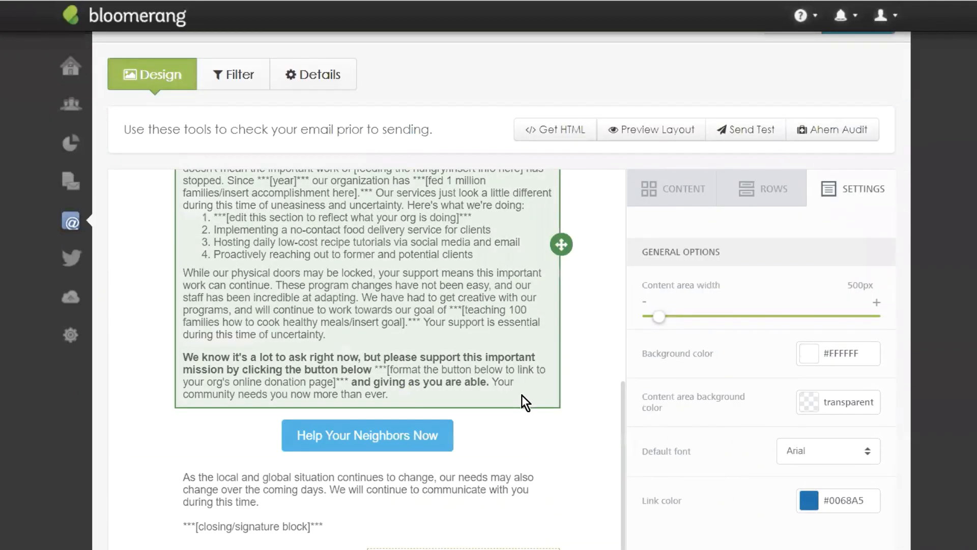
scroll(521, 395, "up", 10)
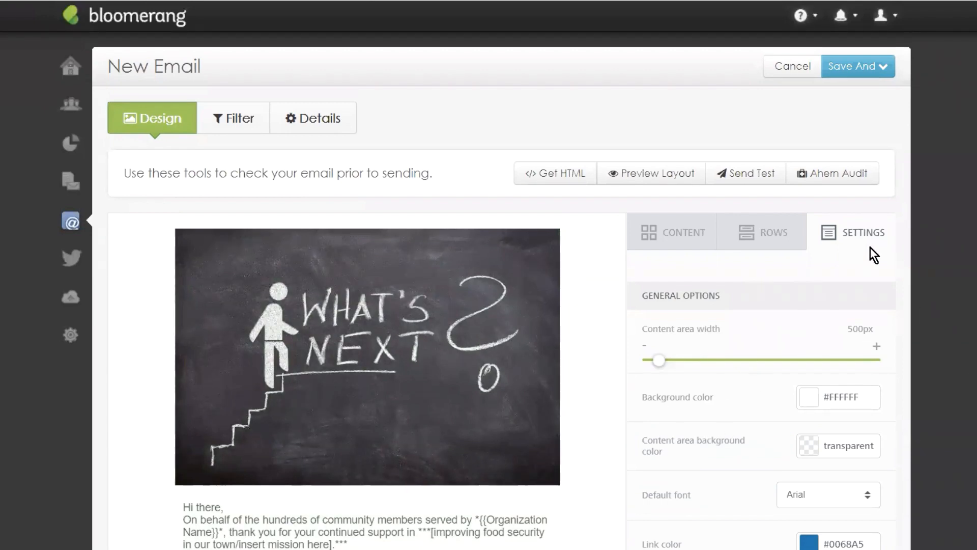
Step: Show the ROWS layout panel and scroll down the email to its contact information footer
left_click(764, 230)
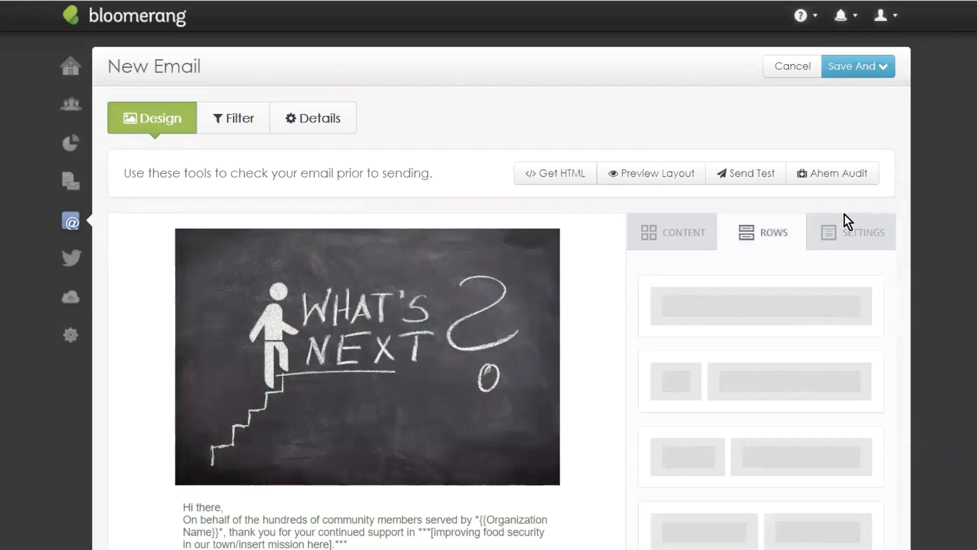
scroll(545, 224, "down", 4)
scroll(545, 237, "down", 3)
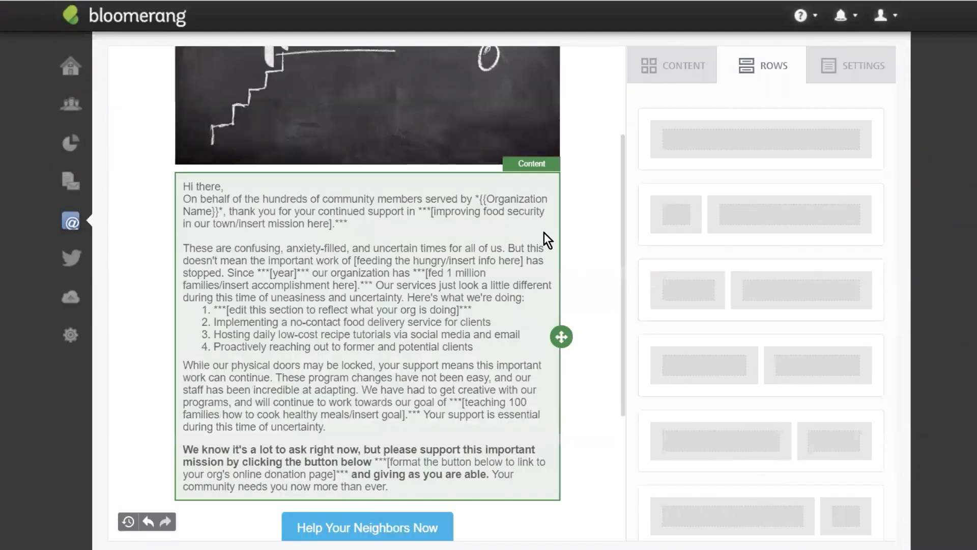
scroll(546, 236, "up", 5)
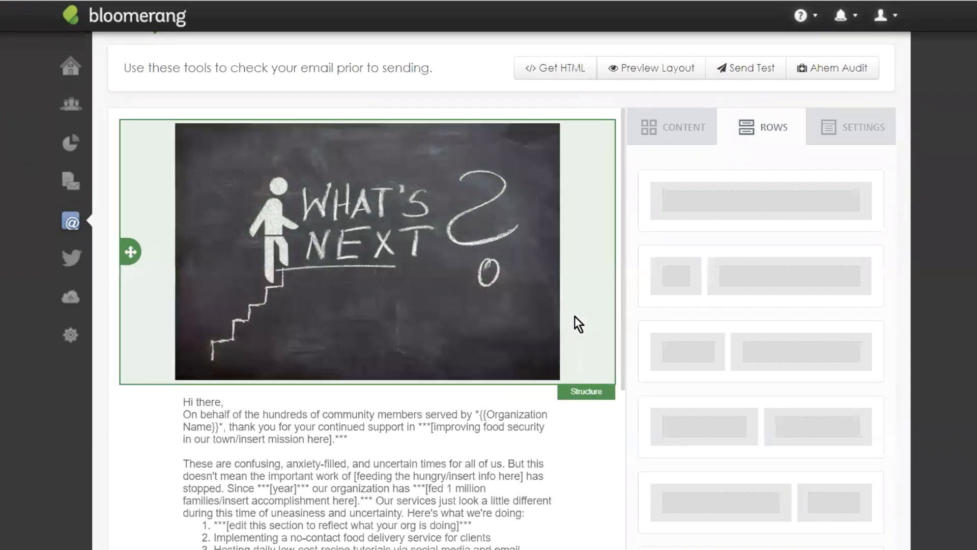
scroll(577, 310, "down", 3)
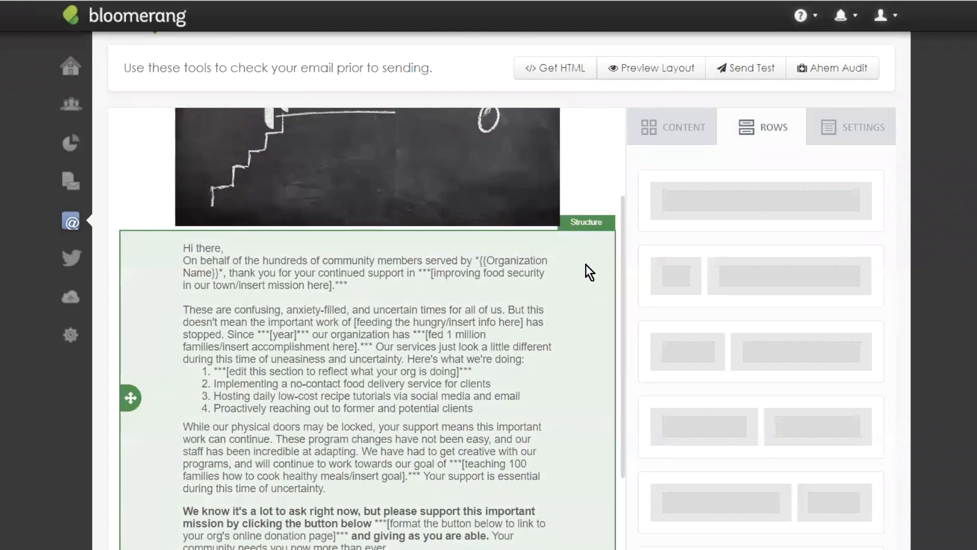
scroll(586, 272, "down", 3)
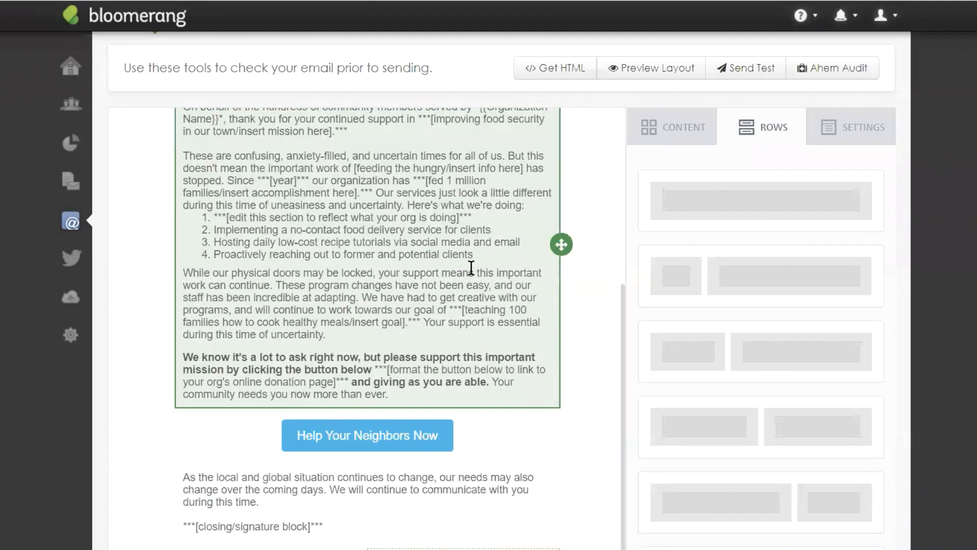
scroll(489, 283, "up", 3)
scroll(571, 300, "down", 3)
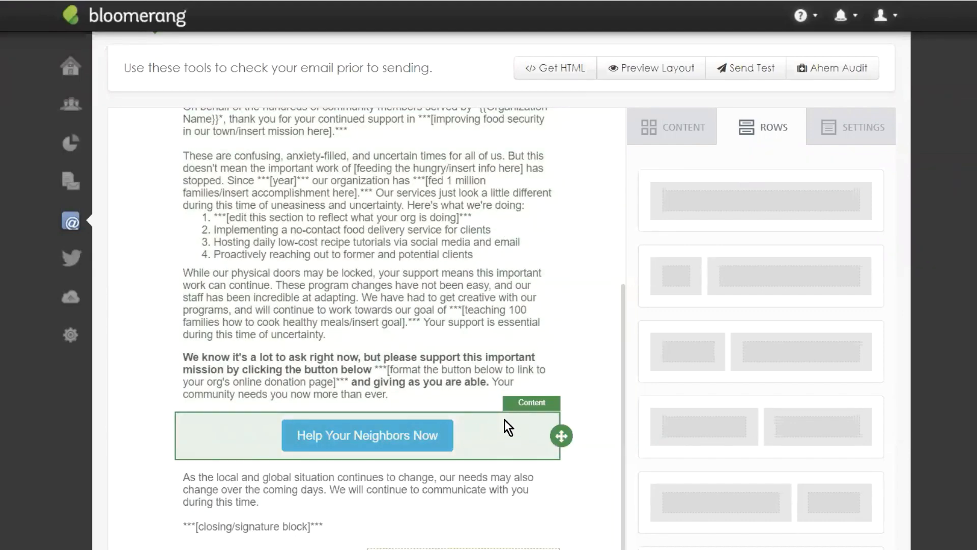
scroll(581, 487, "down", 3)
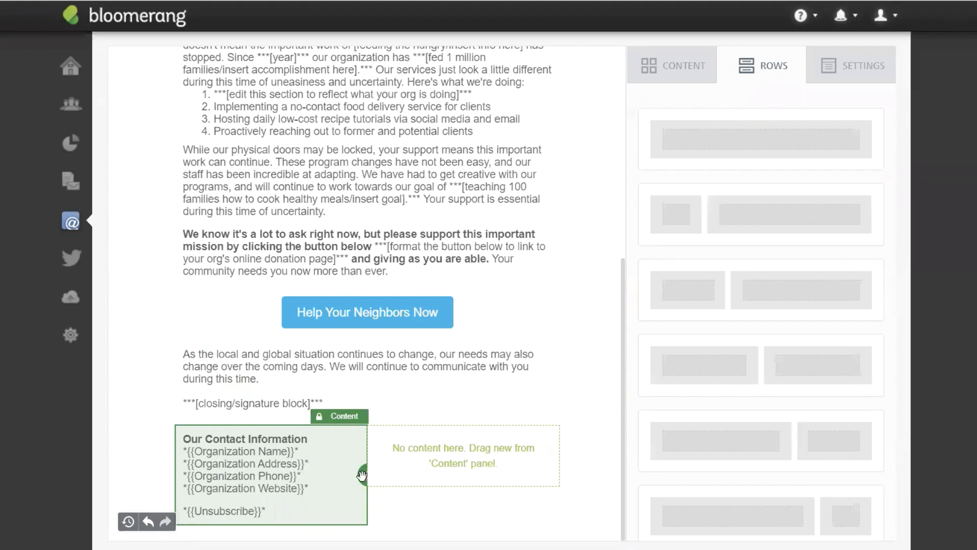
Step: Move the contact information block into the right column and reposition its row
left_click_drag(362, 475, 462, 426)
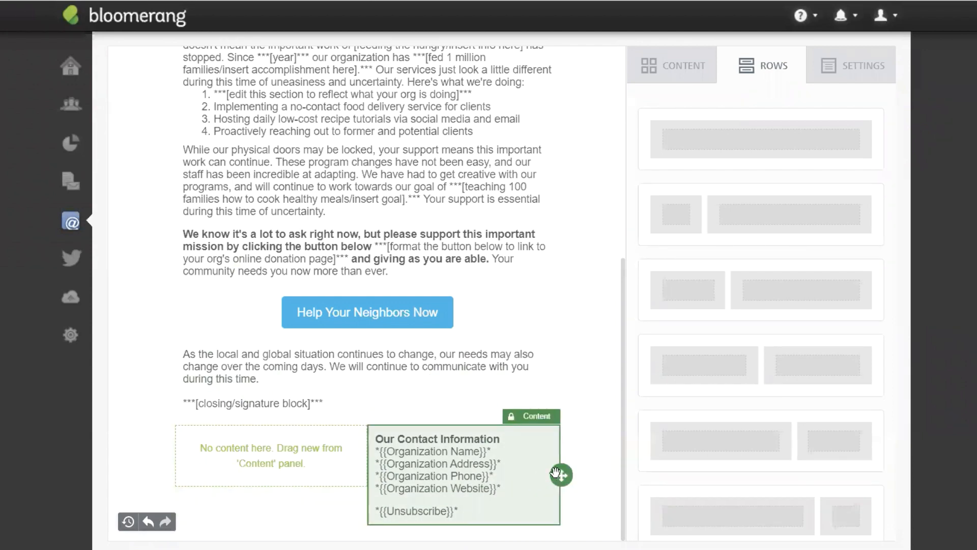
left_click_drag(562, 476, 350, 457)
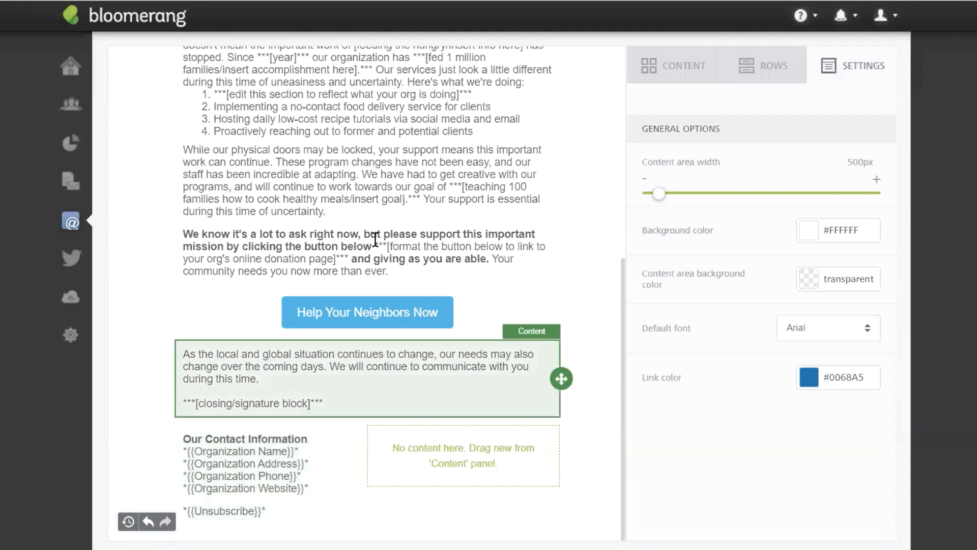
scroll(573, 289, "up", 6)
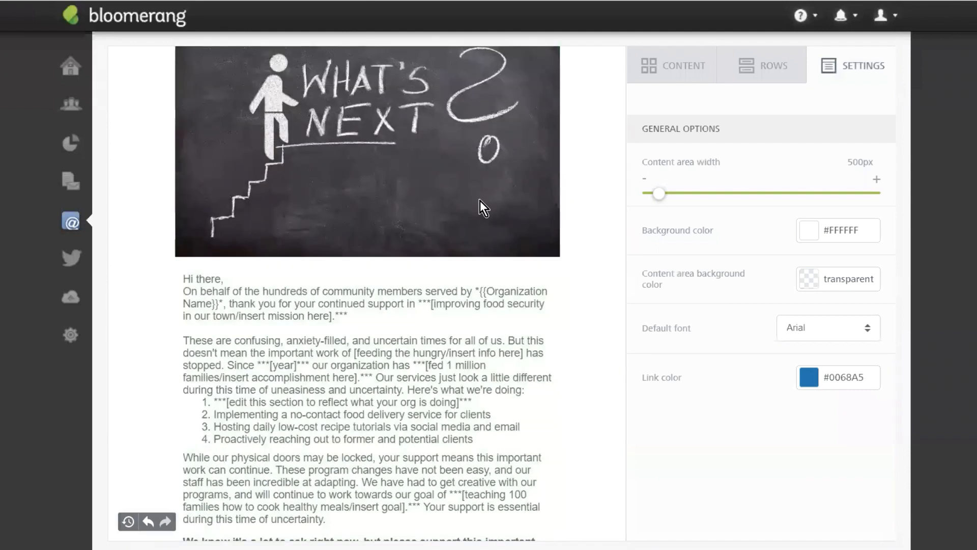
scroll(481, 201, "down", 5)
Step: Insert an empty two-column row and a single-column row above the Help Your Neighbors Now button
left_click(775, 65)
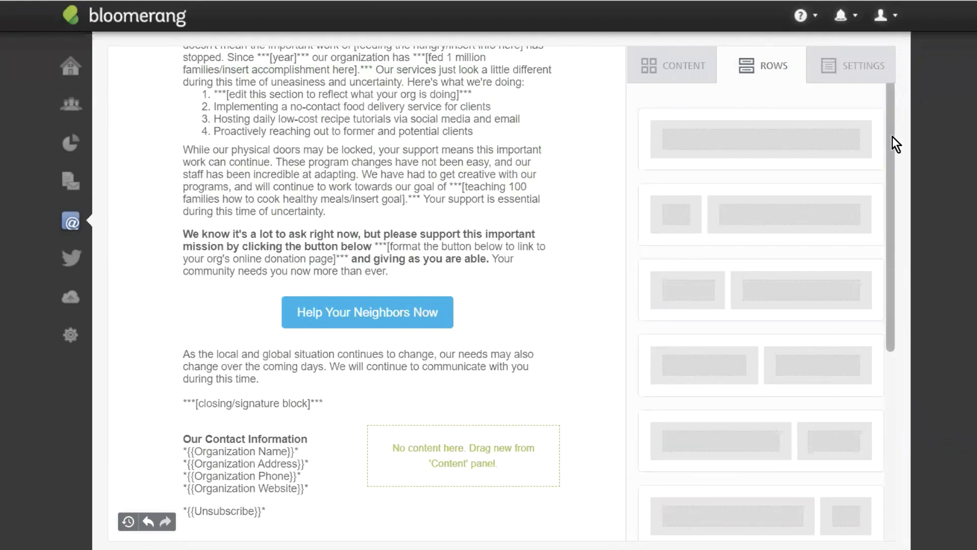
left_click_drag(893, 136, 817, 282)
scroll(824, 254, "up", 1)
scroll(833, 221, "down", 1)
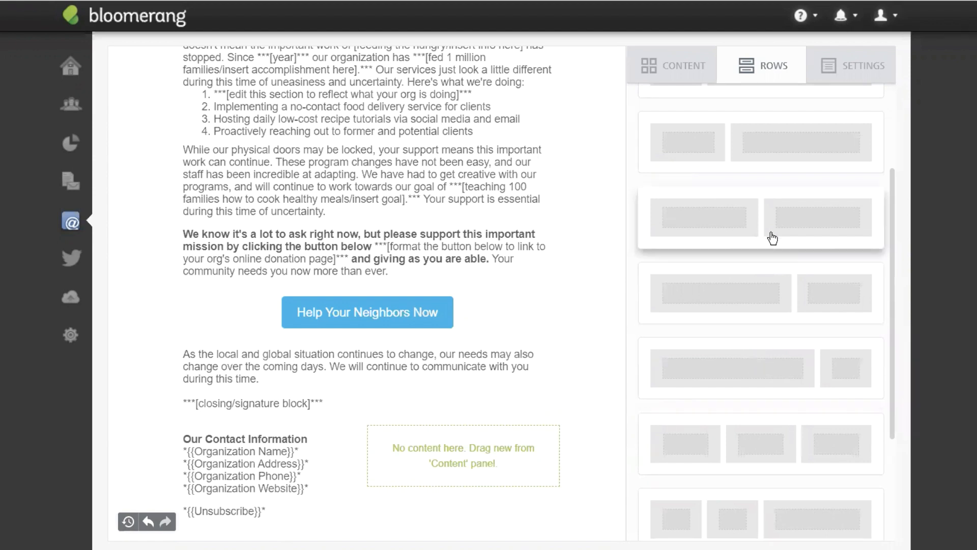
left_click_drag(770, 236, 348, 289)
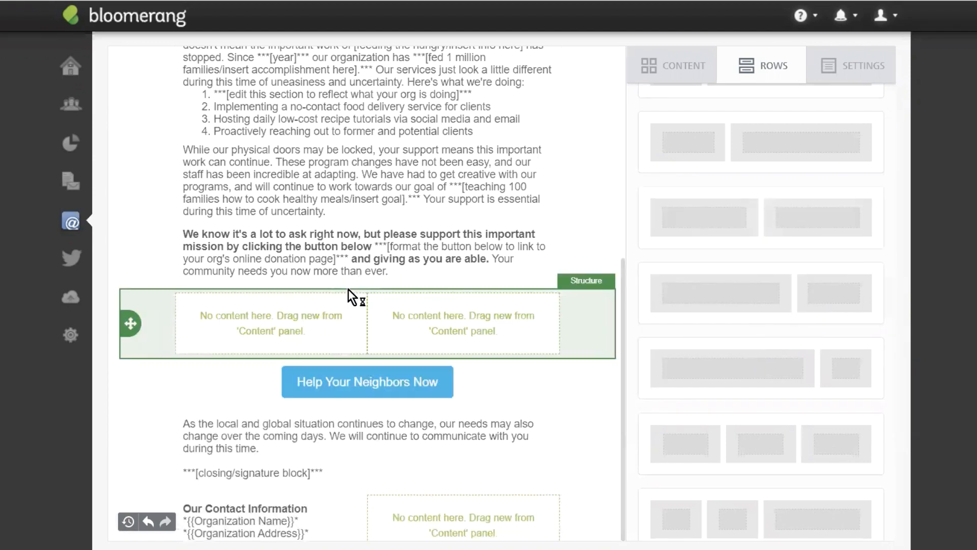
scroll(786, 214, "up", 5)
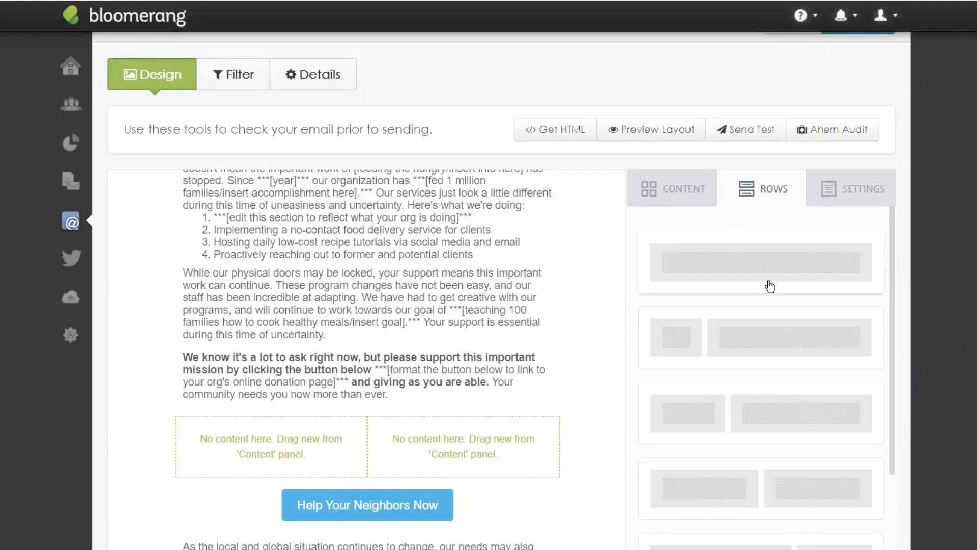
left_click_drag(768, 283, 342, 411)
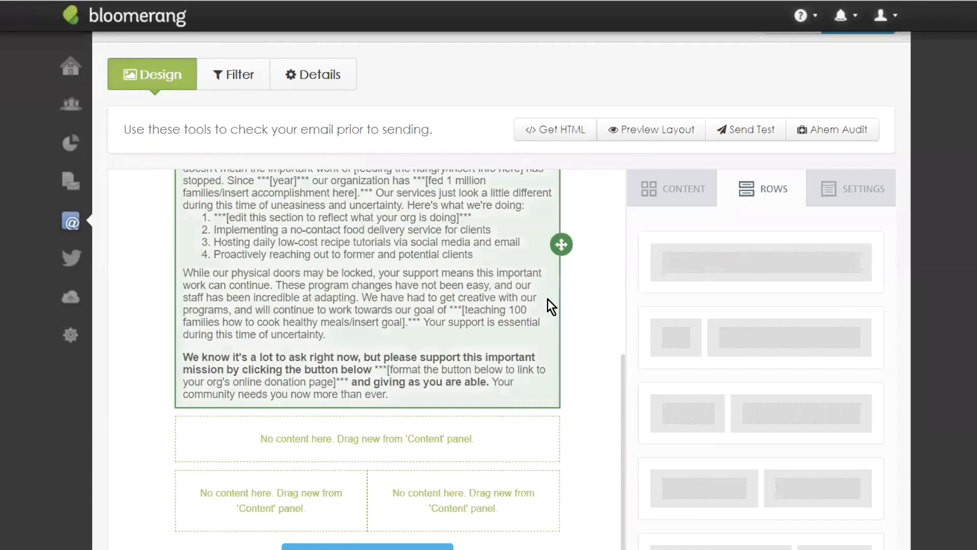
scroll(391, 430, "down", 3)
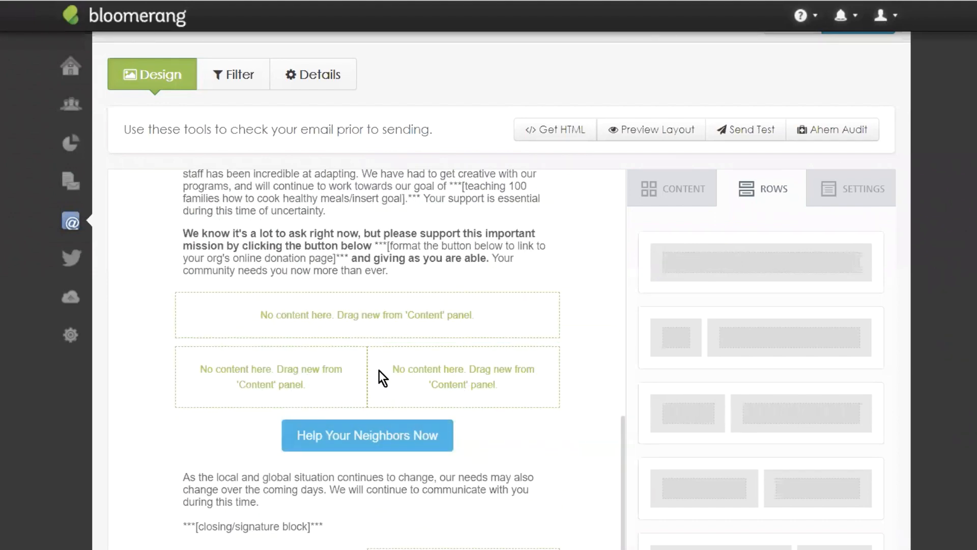
left_click(680, 196)
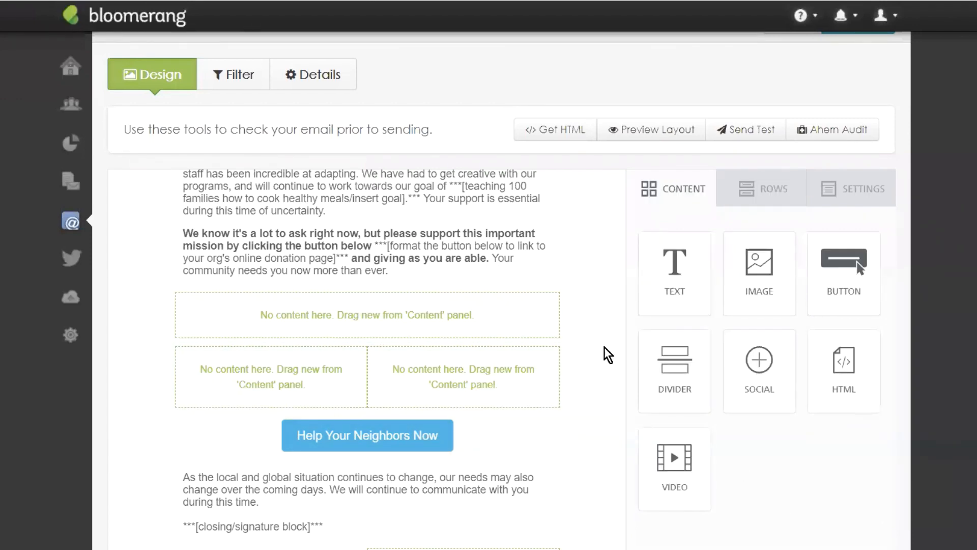
Step: Drop Image blocks into both empty columns and browse for the left column's picture
scroll(515, 303, "up", 10)
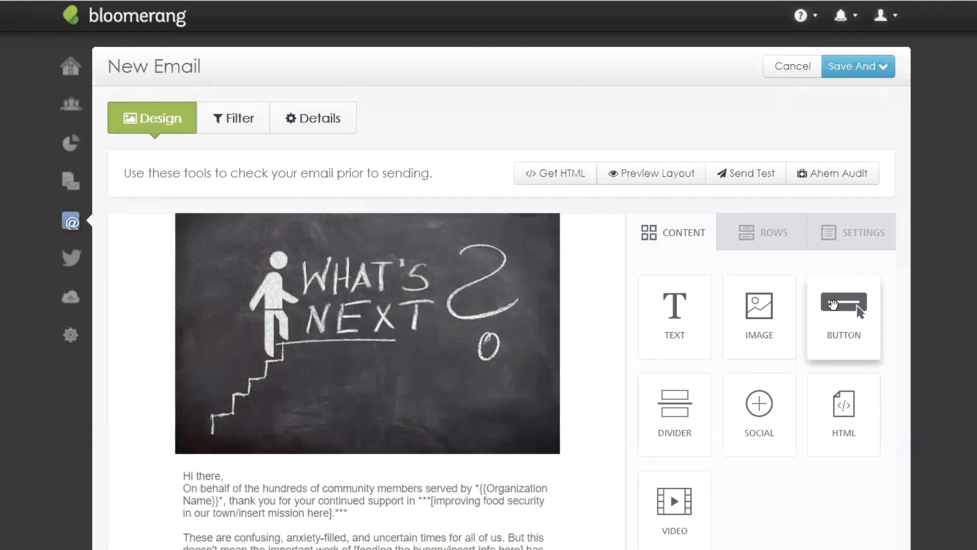
scroll(463, 273, "down", 6)
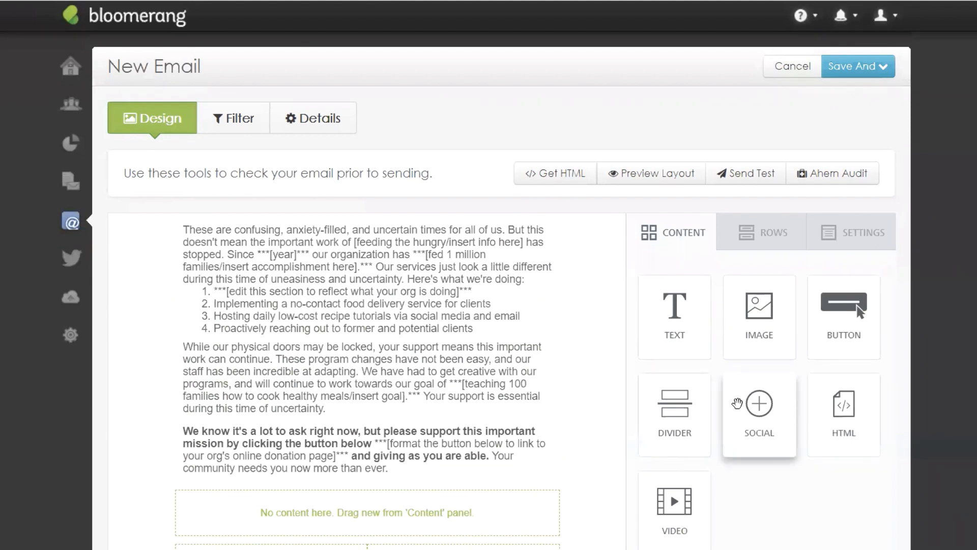
scroll(478, 299, "down", 3)
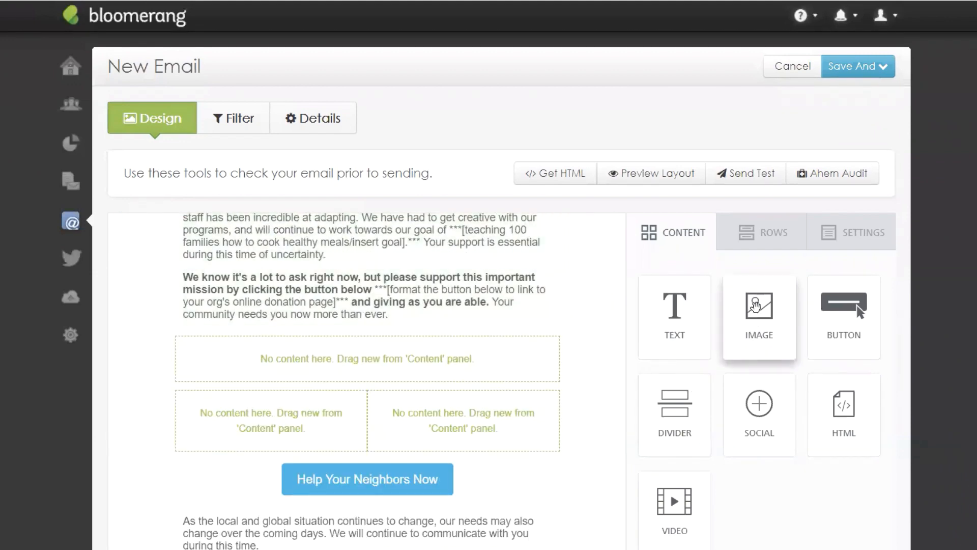
left_click_drag(756, 306, 254, 400)
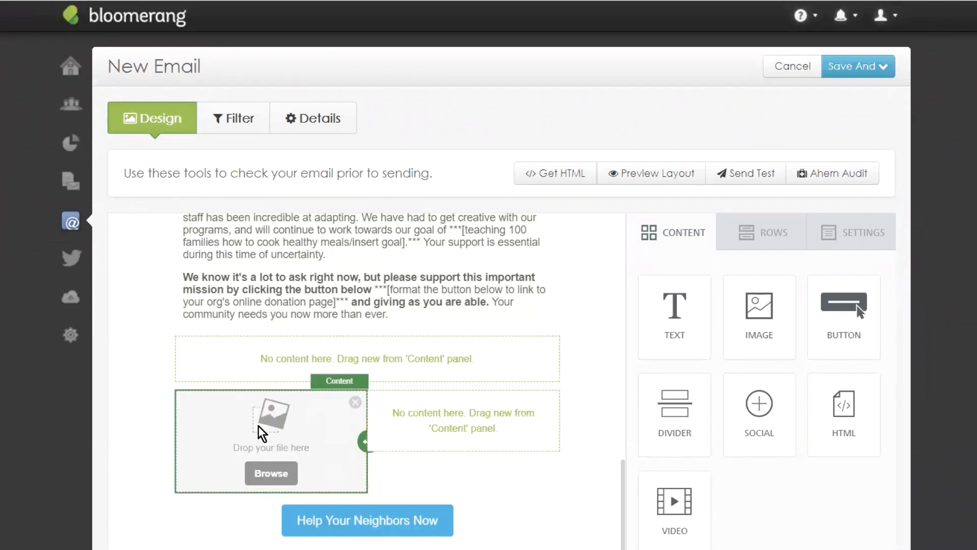
left_click_drag(767, 305, 429, 402)
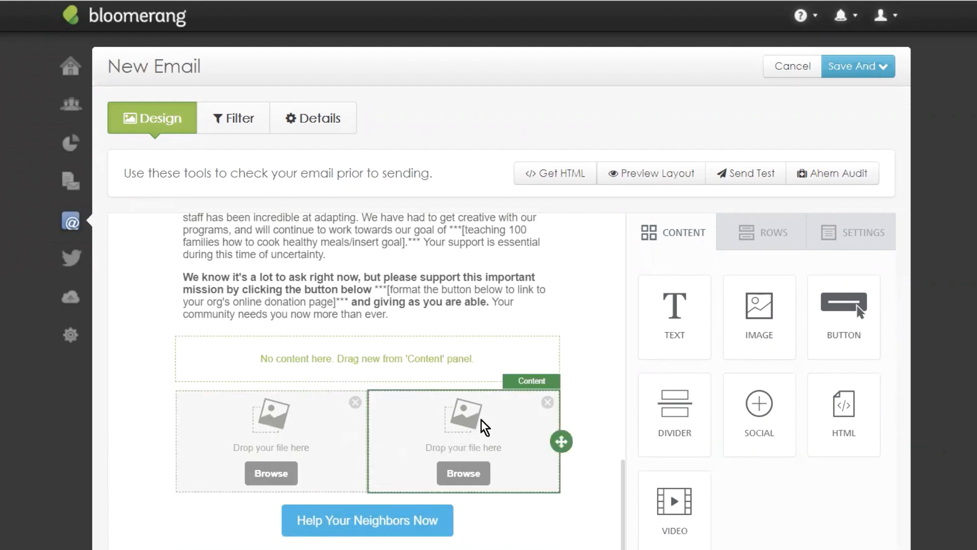
left_click(261, 474)
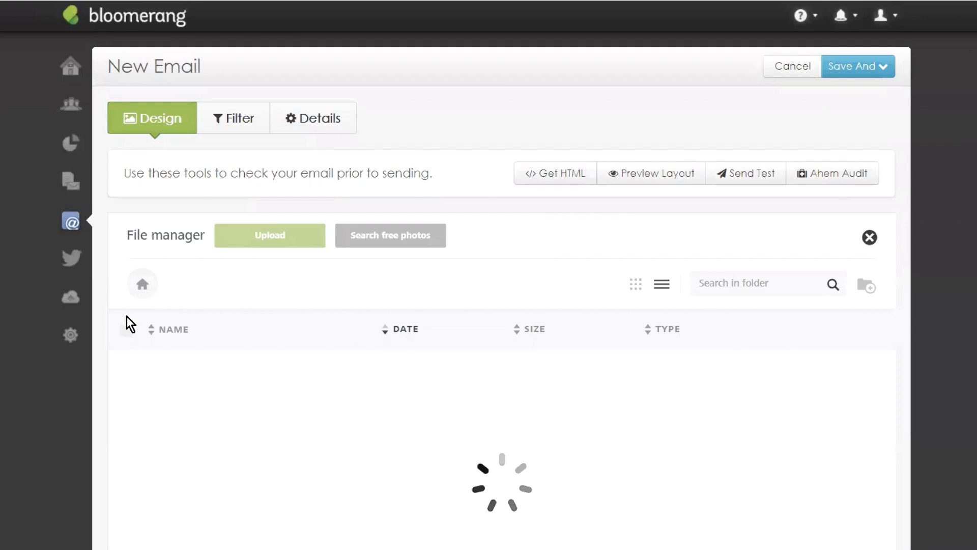
Step: Insert Gardening-Final from Scott - Images on the left and blossom-icon.jpg on the right
scroll(521, 216, "down", 1)
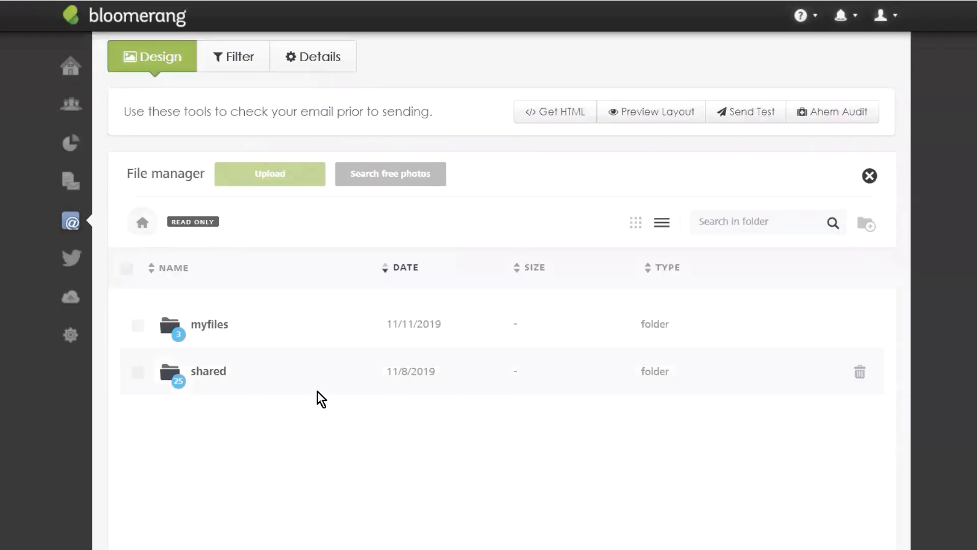
left_click(217, 328)
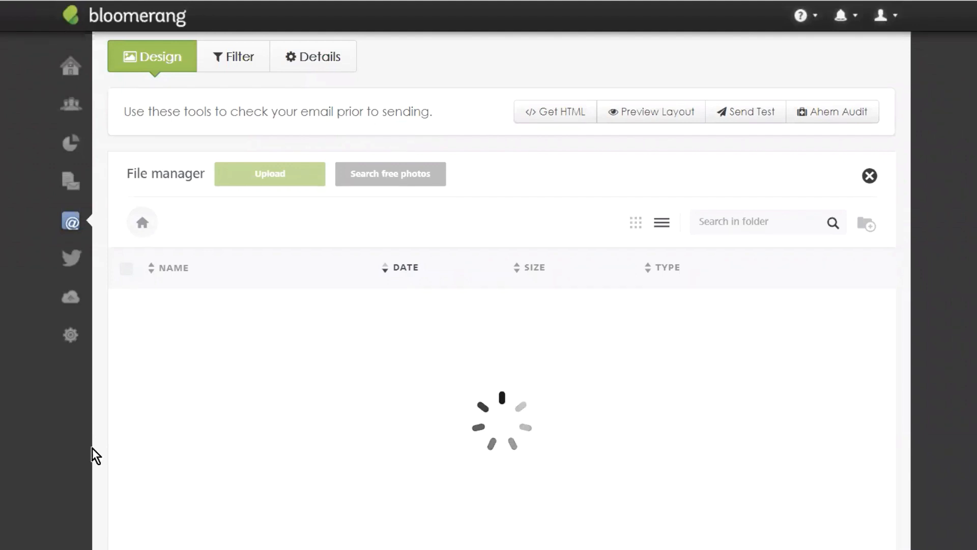
scroll(504, 176, "down", 1)
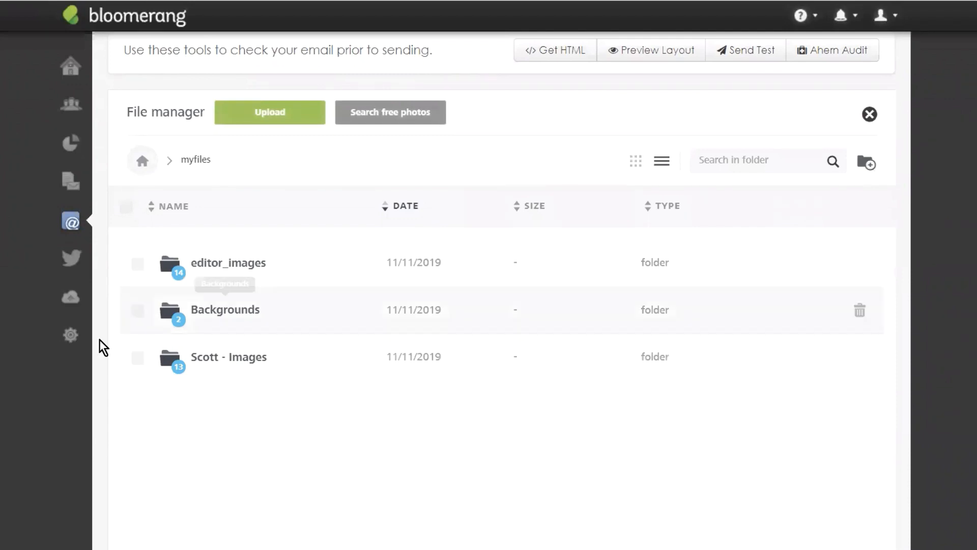
left_click(224, 359)
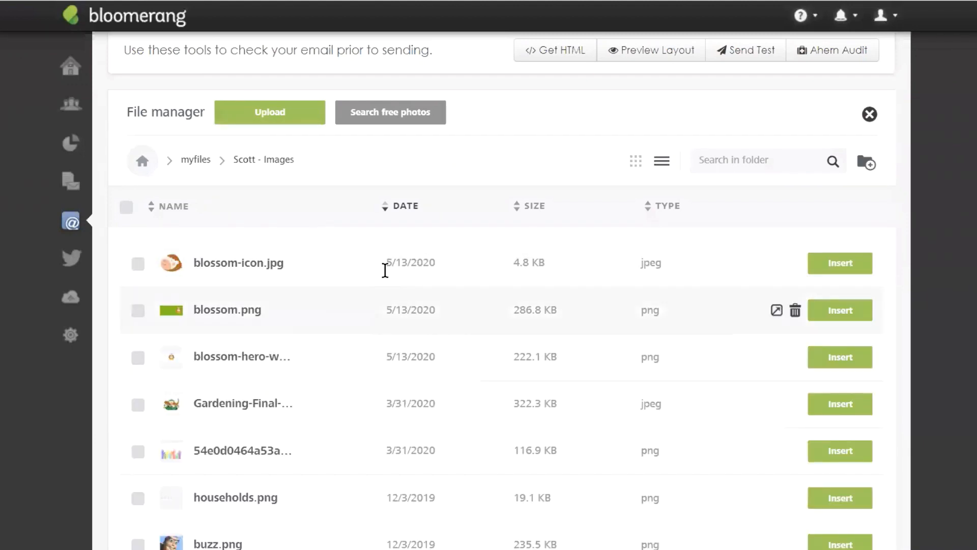
scroll(443, 280, "down", 3)
scroll(361, 366, "up", 5)
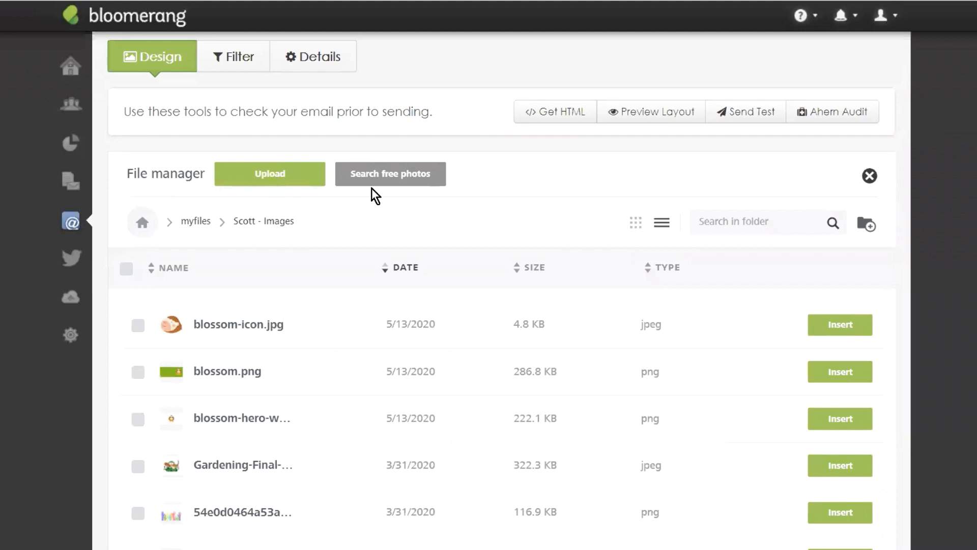
left_click(392, 183)
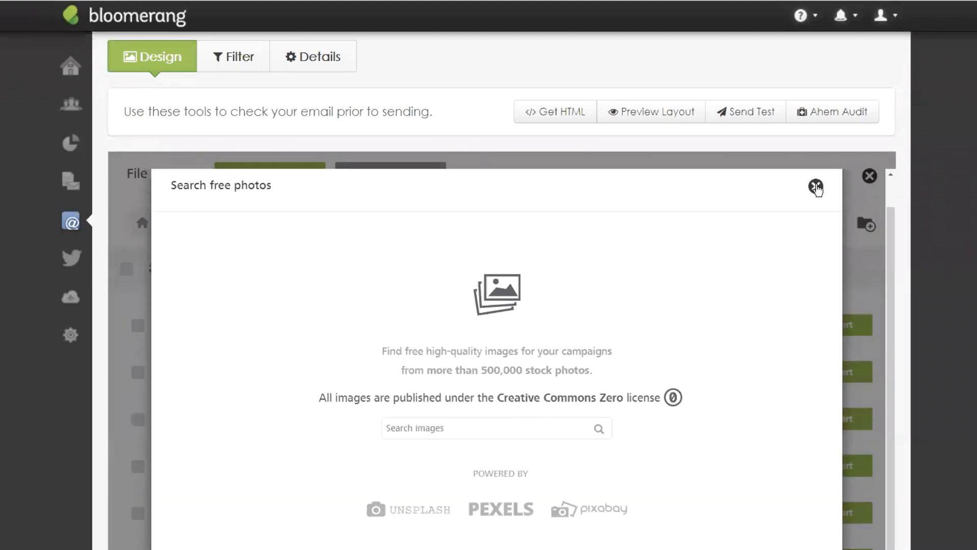
left_click(816, 187)
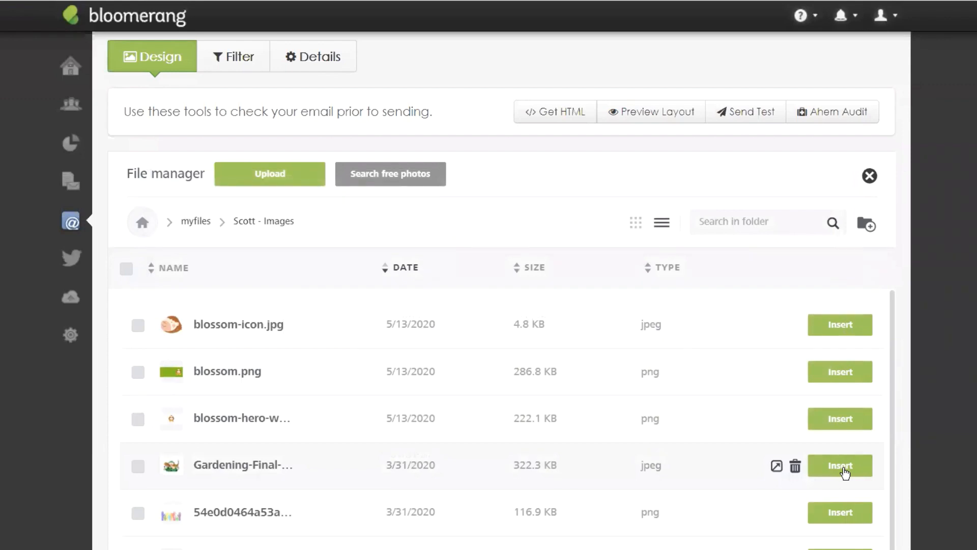
left_click(841, 466)
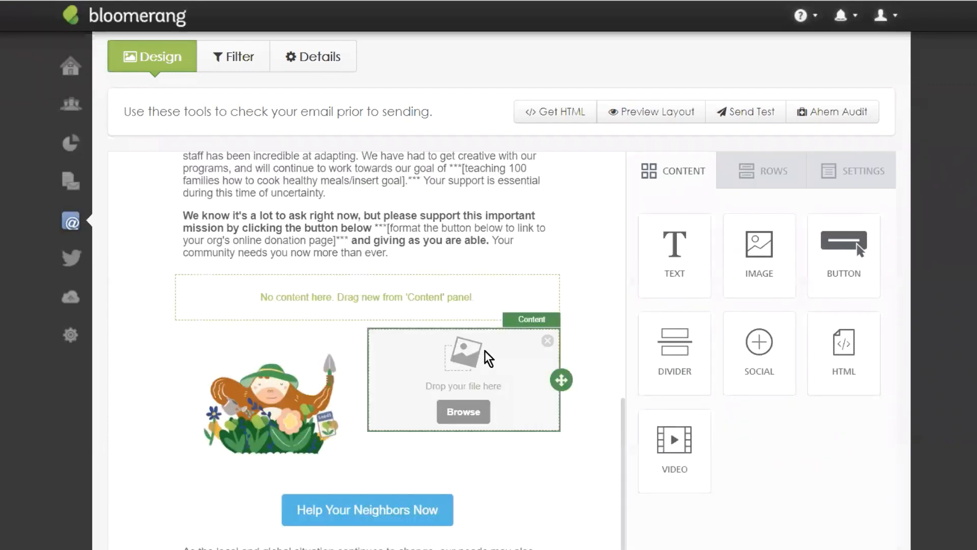
left_click(462, 419)
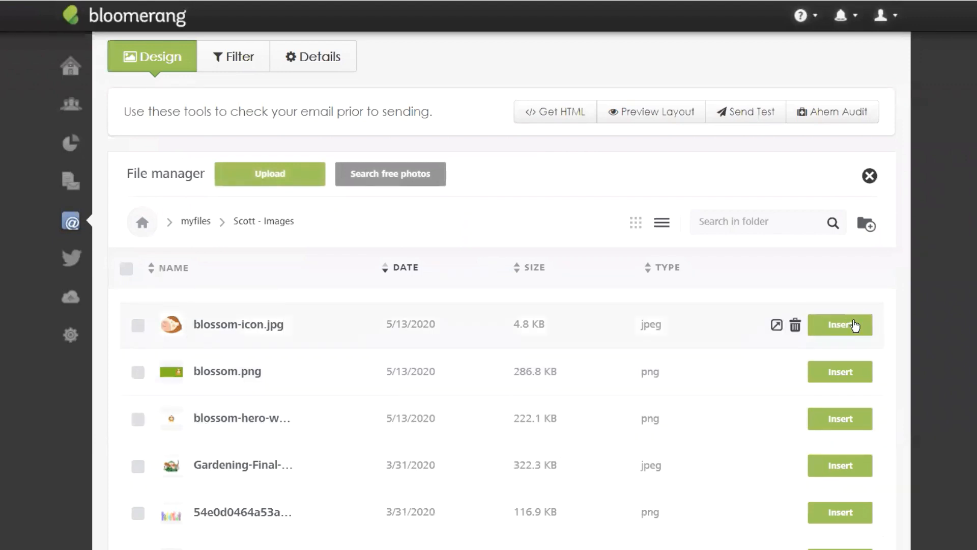
left_click(855, 325)
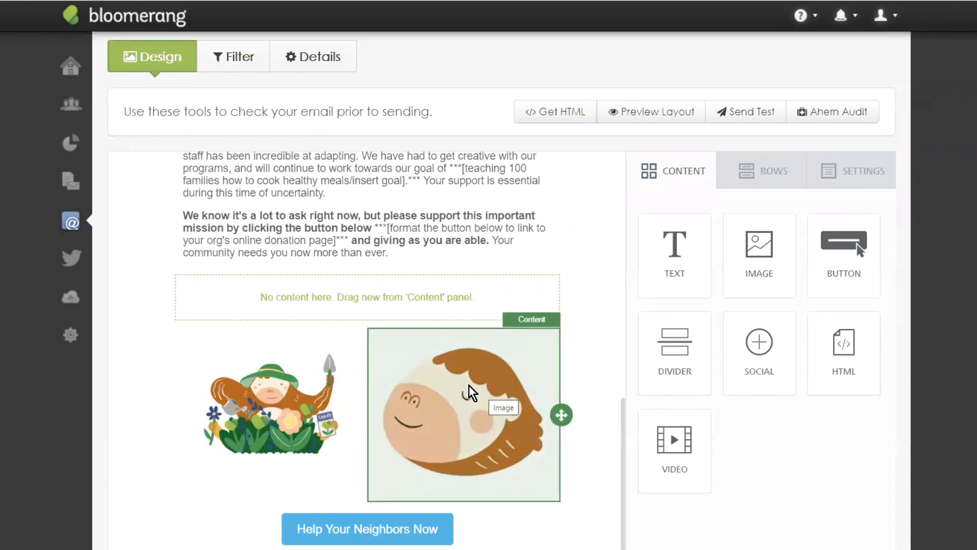
Step: Turn off Auto width on the blossom-icon image and narrow it to 75%
left_click(505, 363)
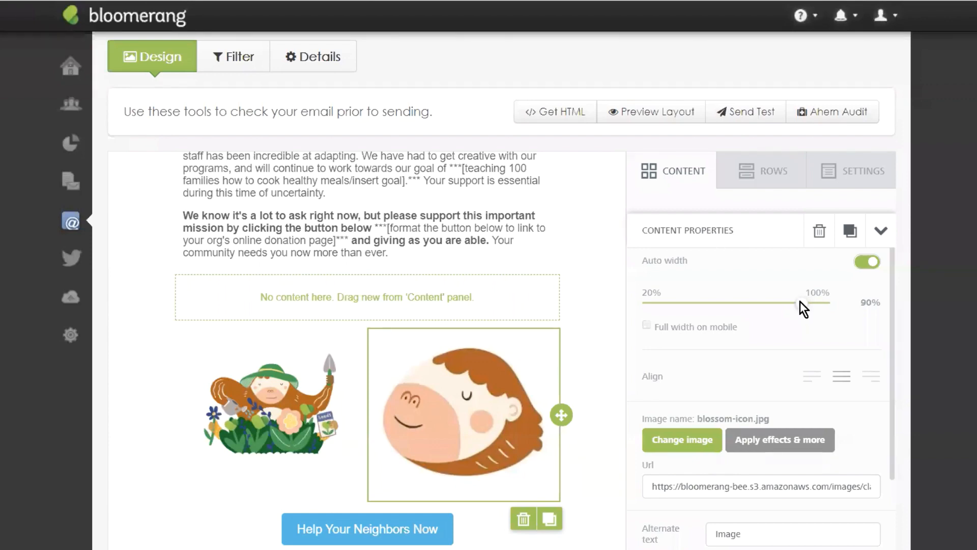
left_click(869, 262)
left_click_drag(801, 298, 772, 296)
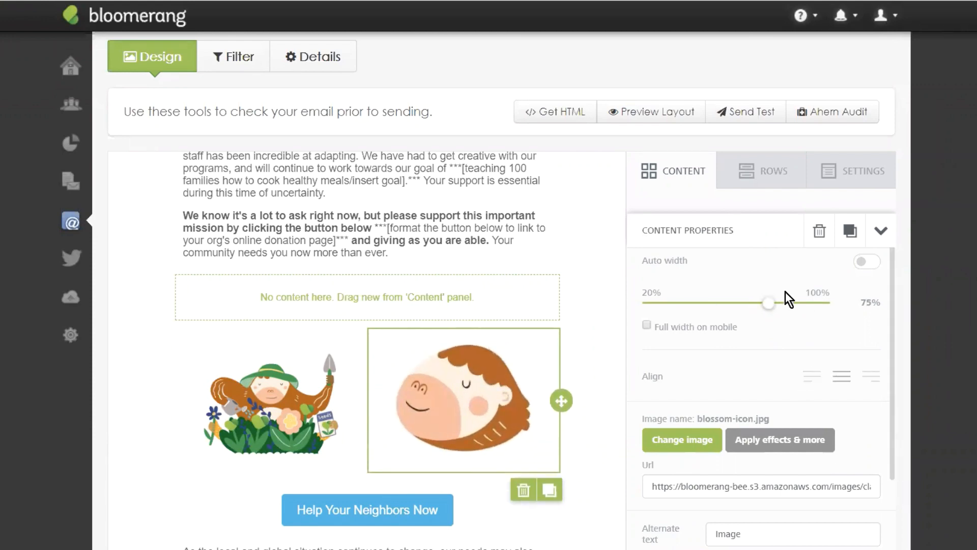
scroll(774, 287, "down", 3)
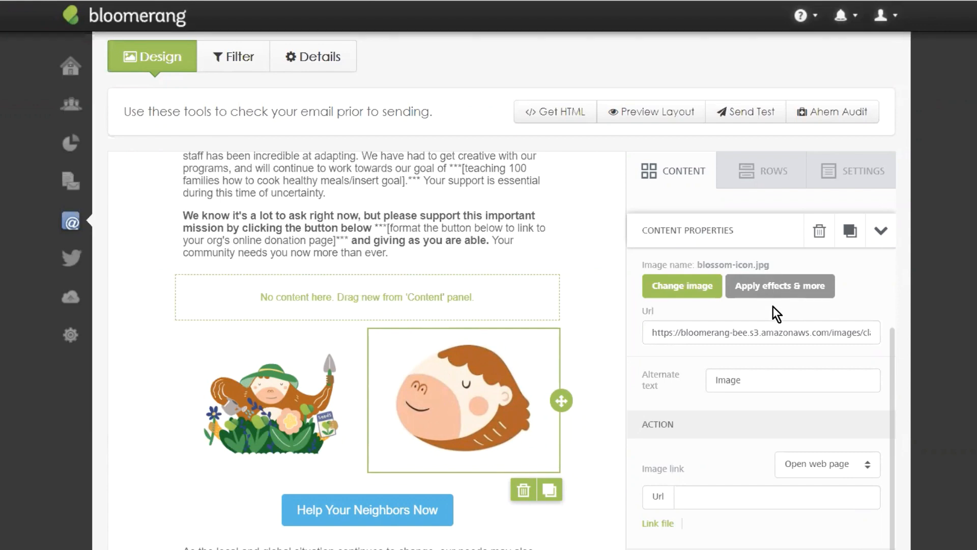
scroll(758, 335, "up", 5)
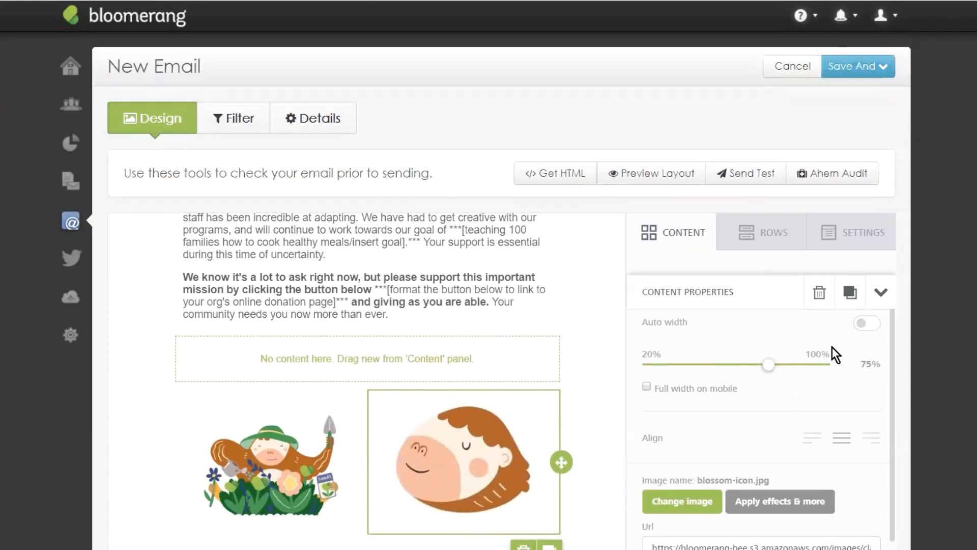
scroll(832, 347, "down", 5)
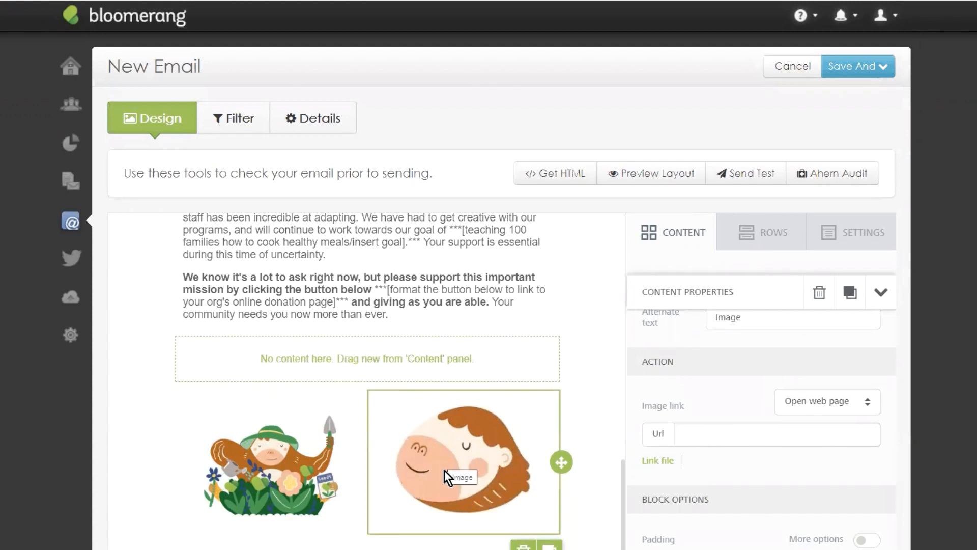
Step: Focus the image's link field, then select the gardening image block
left_click(714, 430)
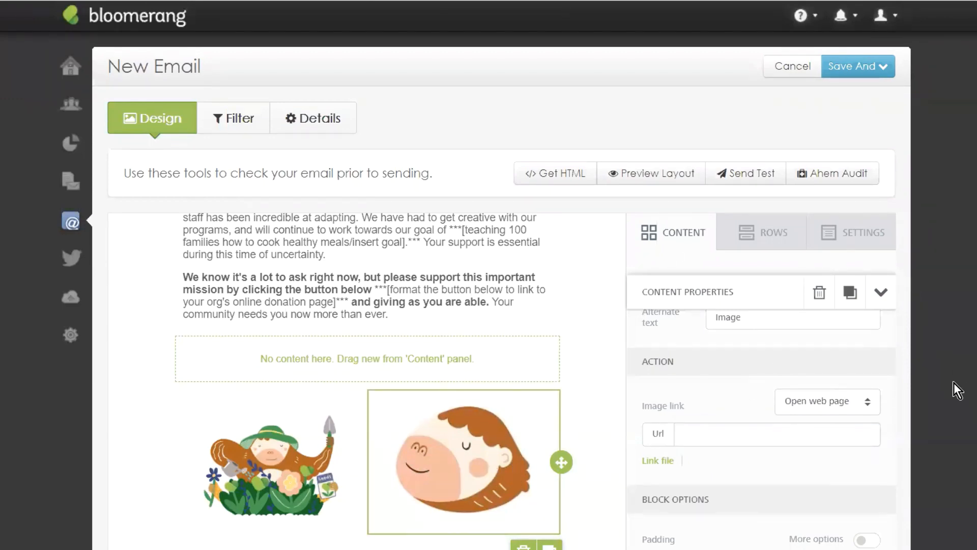
scroll(790, 341, "down", 3)
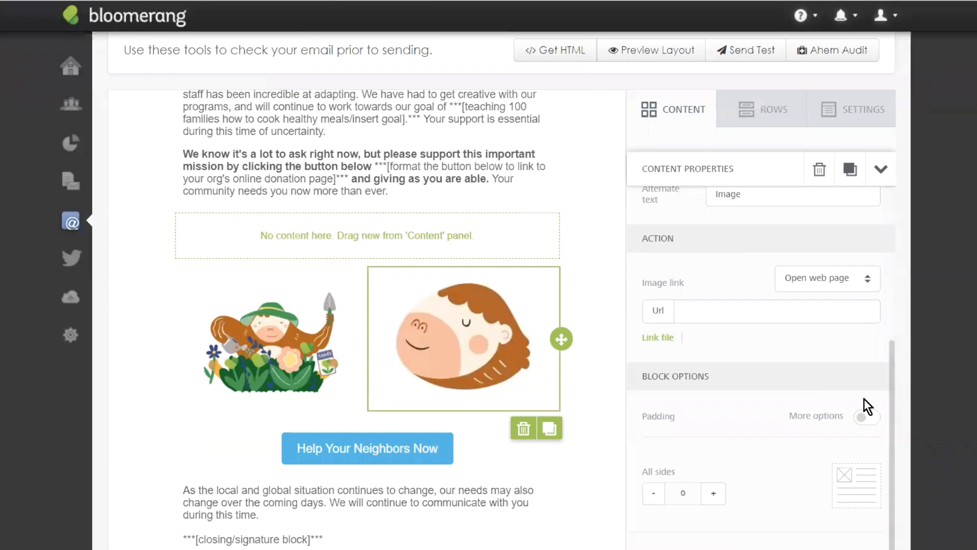
scroll(864, 403, "down", 1)
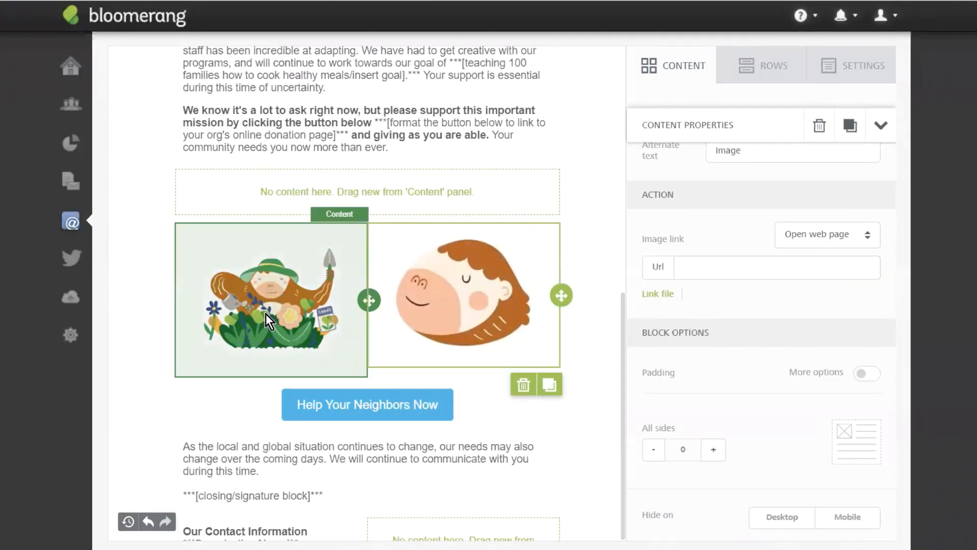
left_click(344, 243)
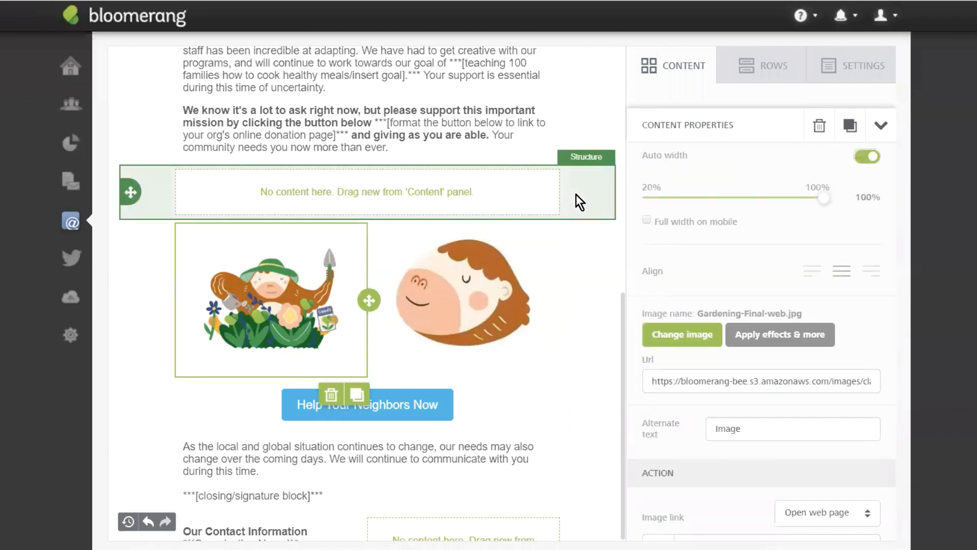
scroll(575, 194, "up", 6)
Step: Drop a TEXT block into the empty row under the donation appeal and edit the greeting
left_click(756, 63)
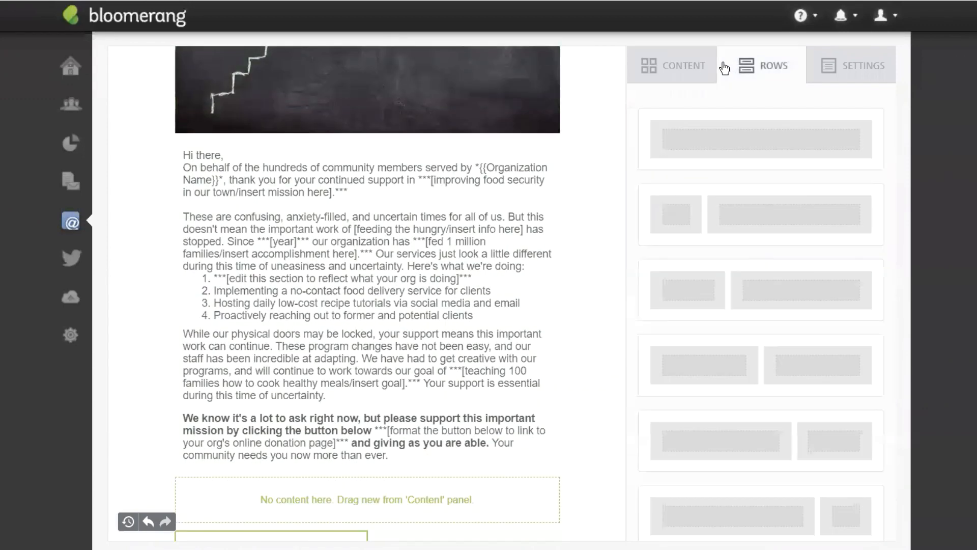
left_click(652, 65)
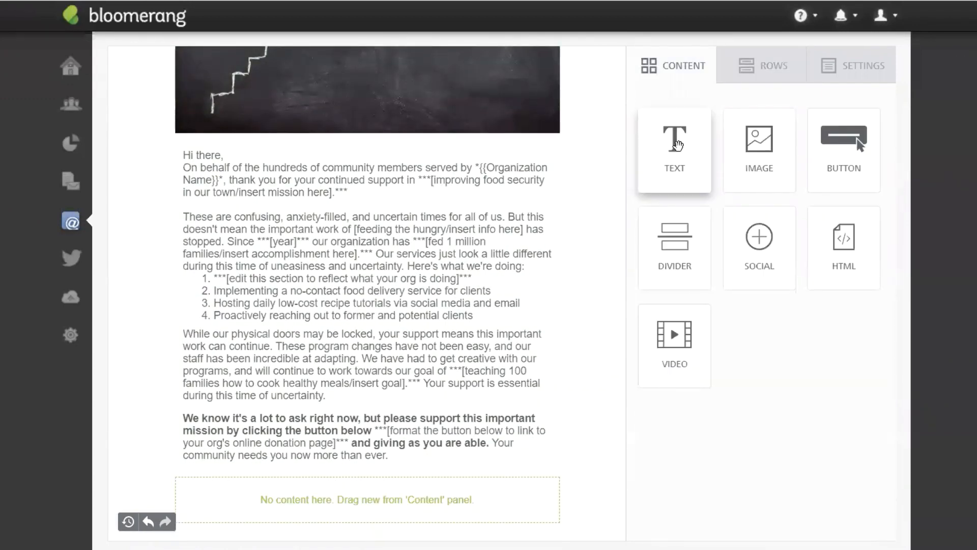
scroll(519, 303, "down", 3)
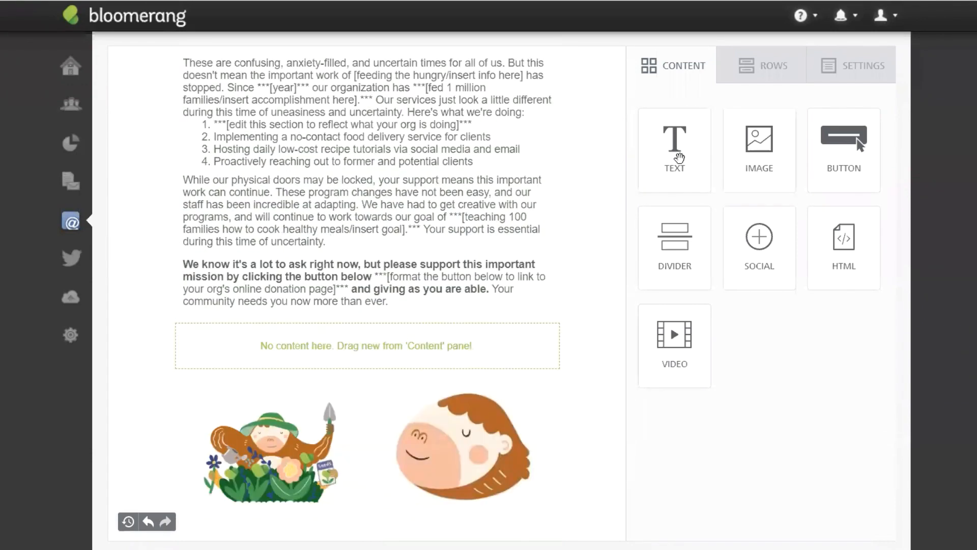
left_click_drag(708, 126, 356, 331)
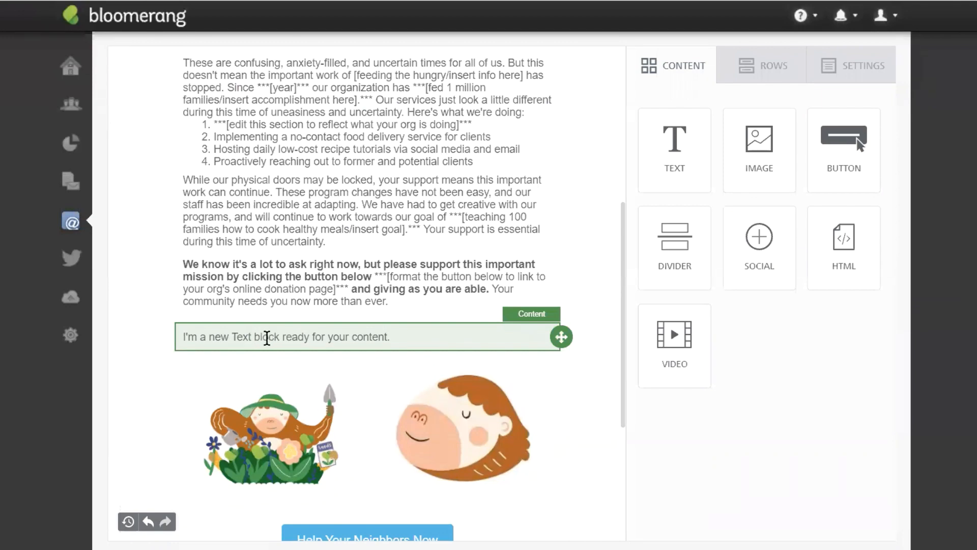
scroll(402, 248, "up", 3)
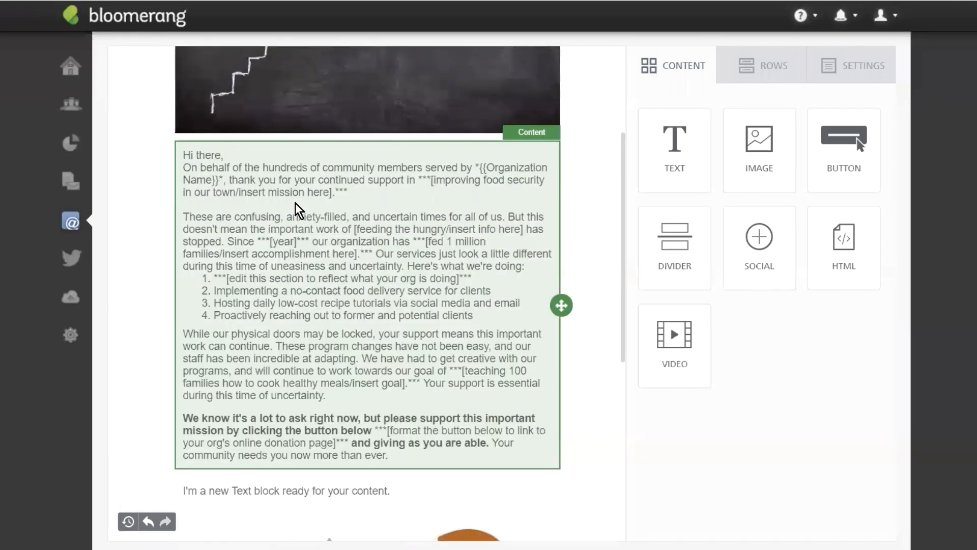
left_click(270, 214)
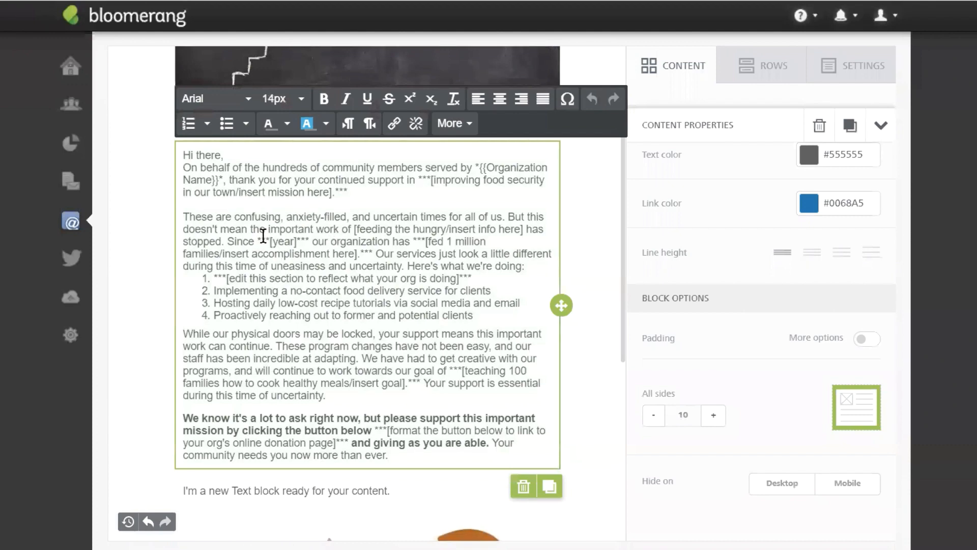
double_click(204, 156)
left_click(462, 130)
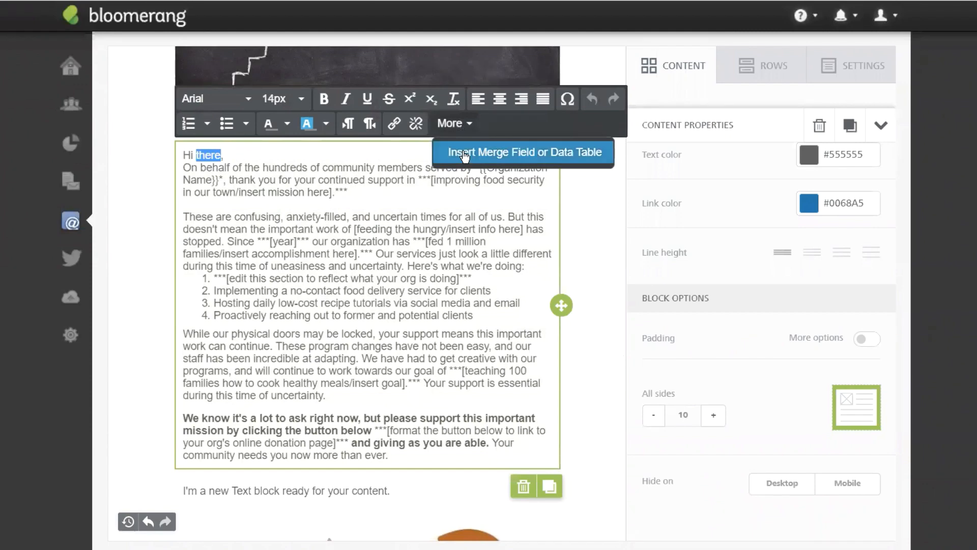
left_click(465, 155)
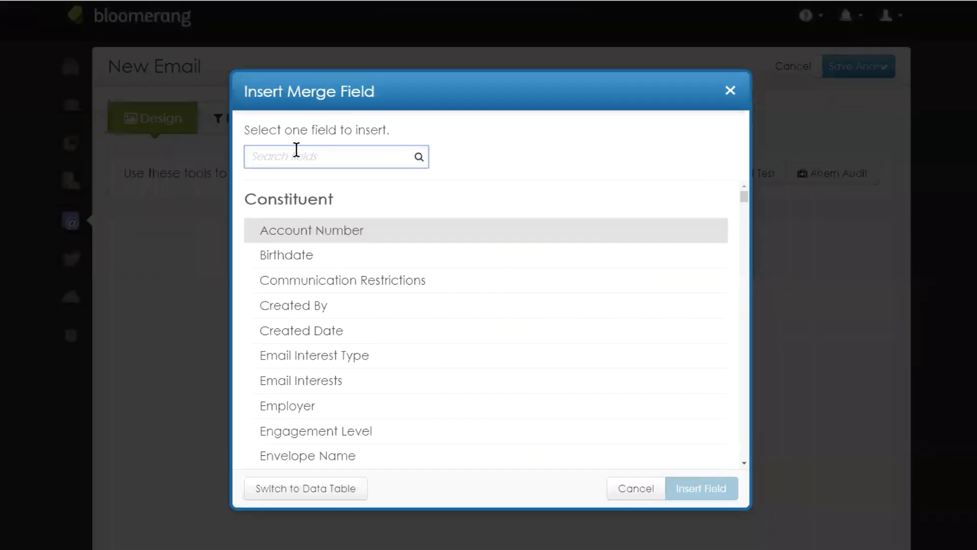
type("inf")
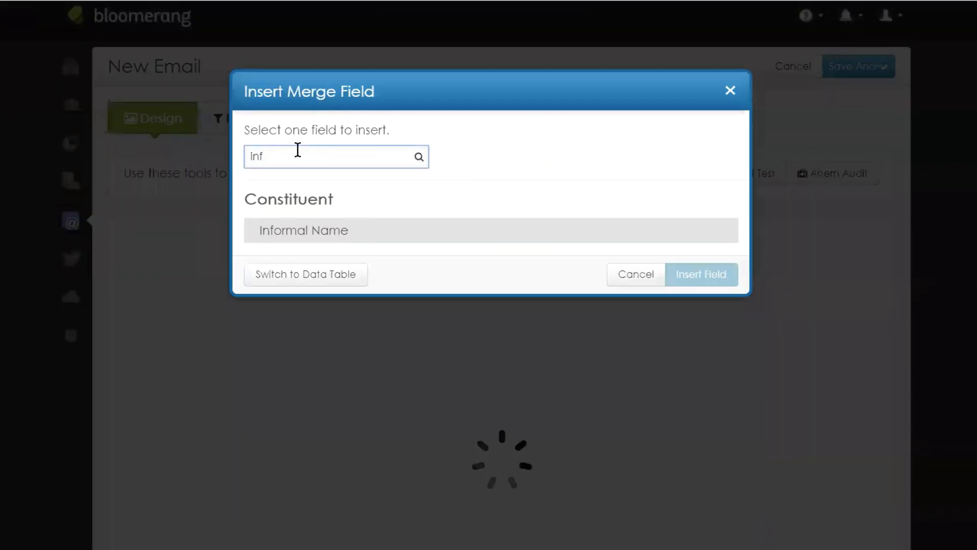
left_click(311, 233)
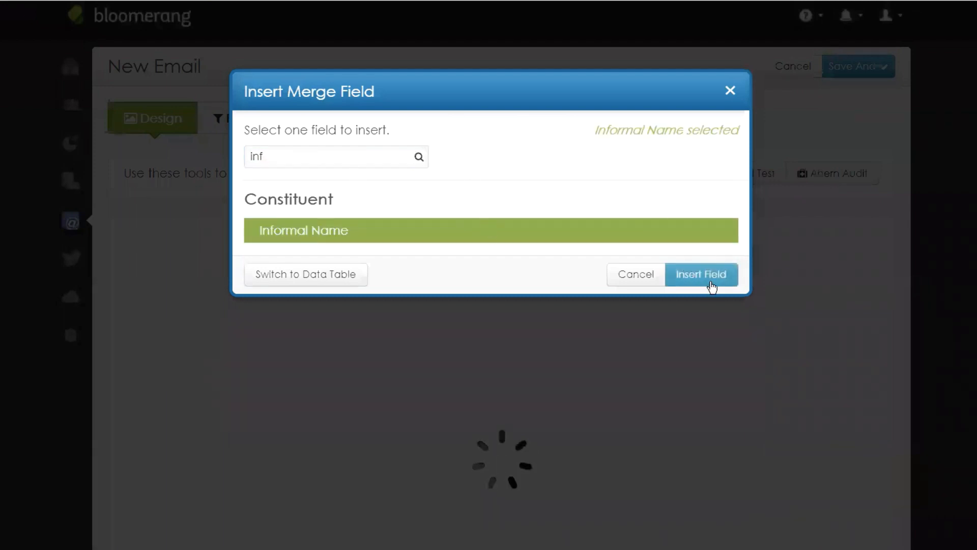
left_click(709, 279)
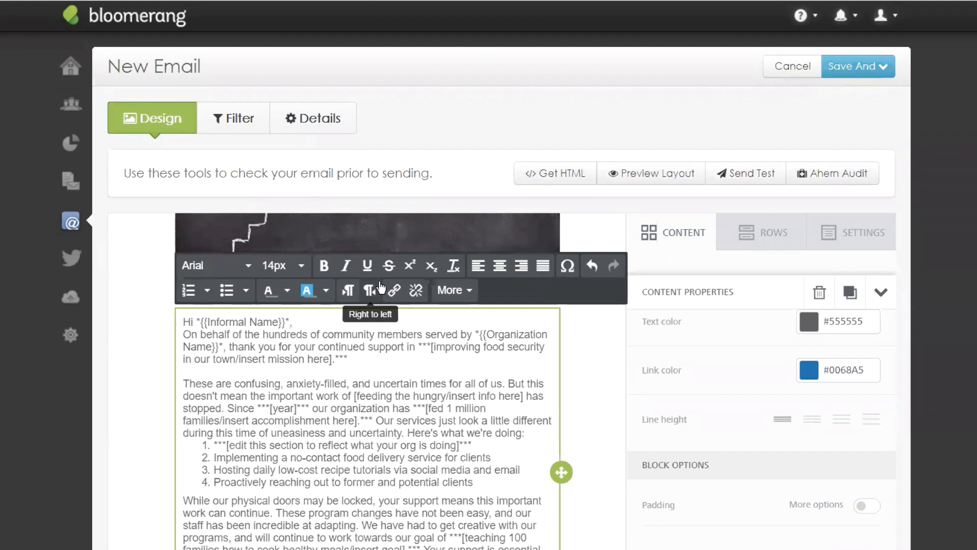
left_click(303, 322)
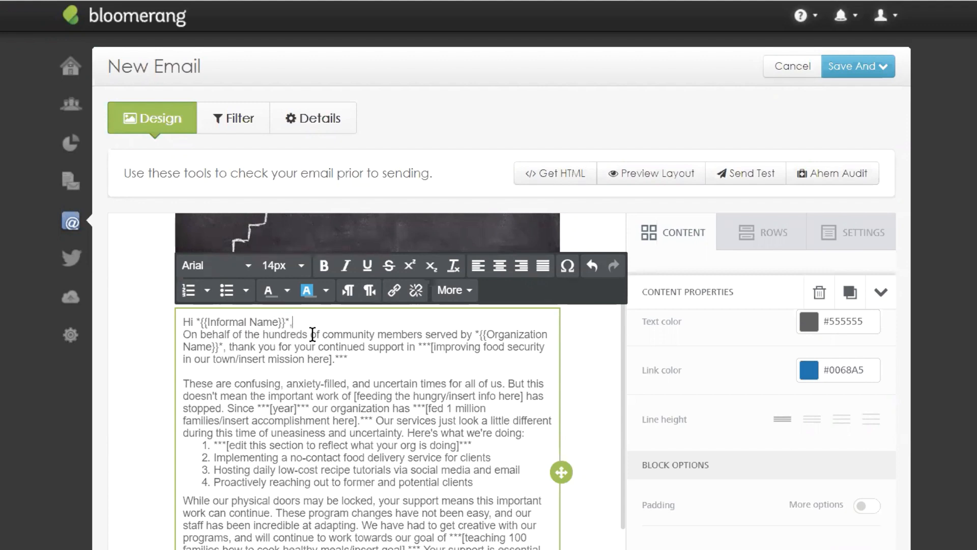
scroll(426, 362, "down", 2)
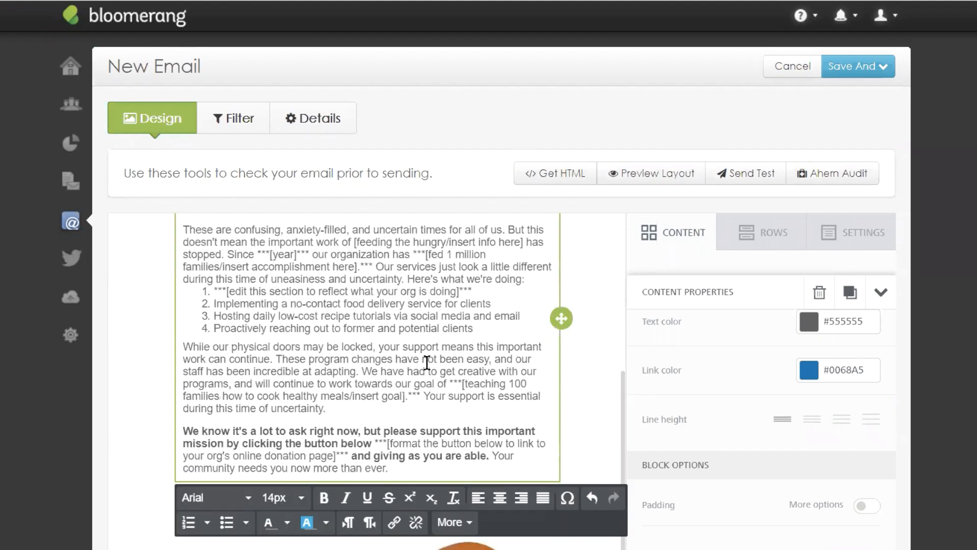
scroll(472, 357, "up", 2)
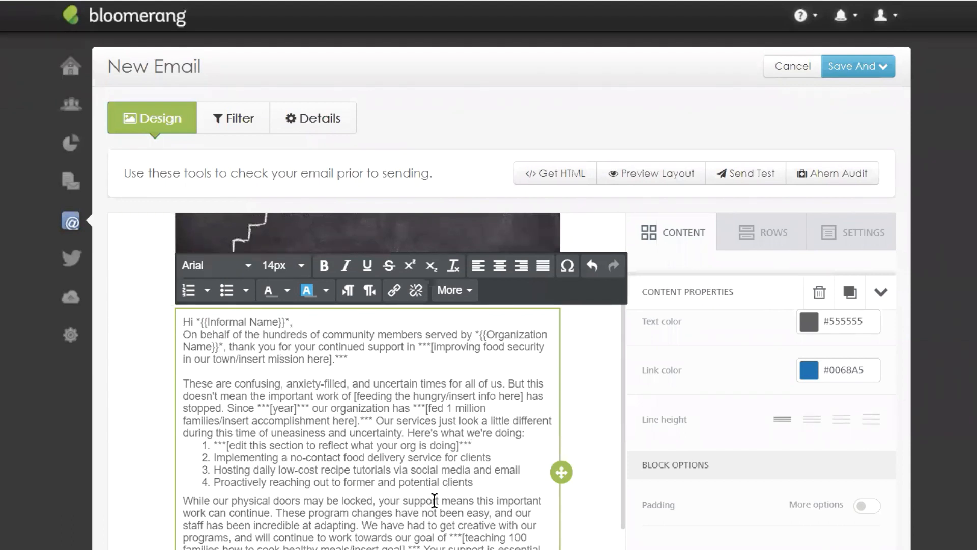
scroll(374, 437, "down", 4)
scroll(422, 390, "up", 4)
left_click_drag(183, 384, 284, 384)
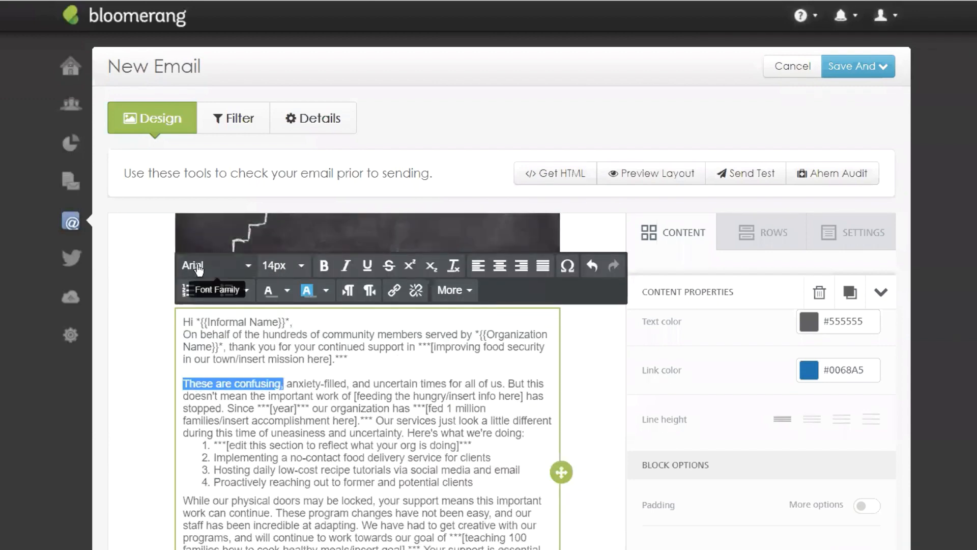
left_click(324, 265)
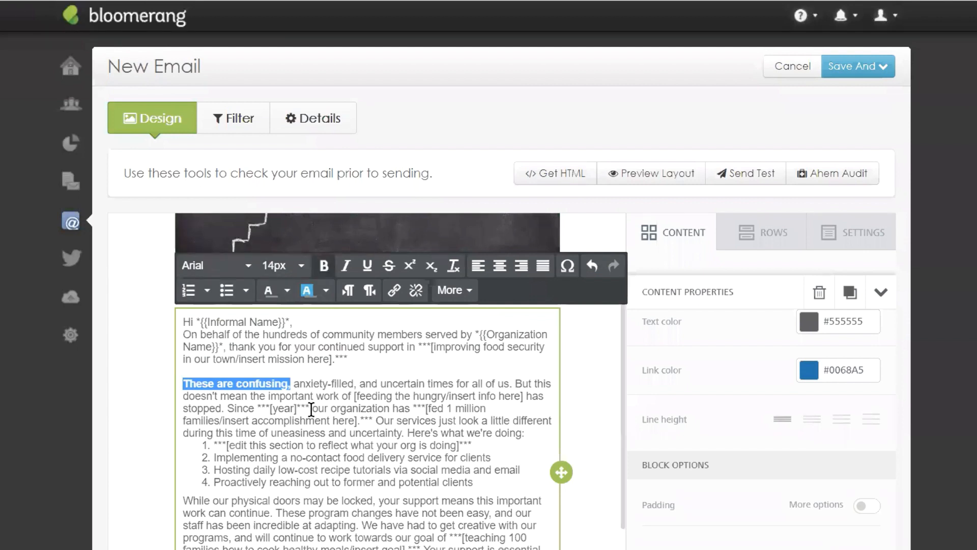
left_click(305, 383)
left_click_drag(288, 384, 183, 385)
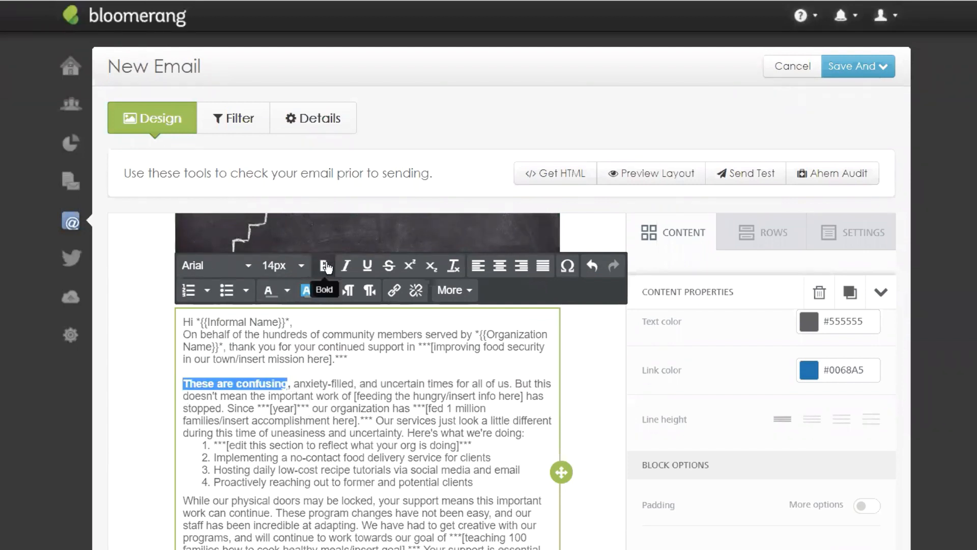
left_click(325, 265)
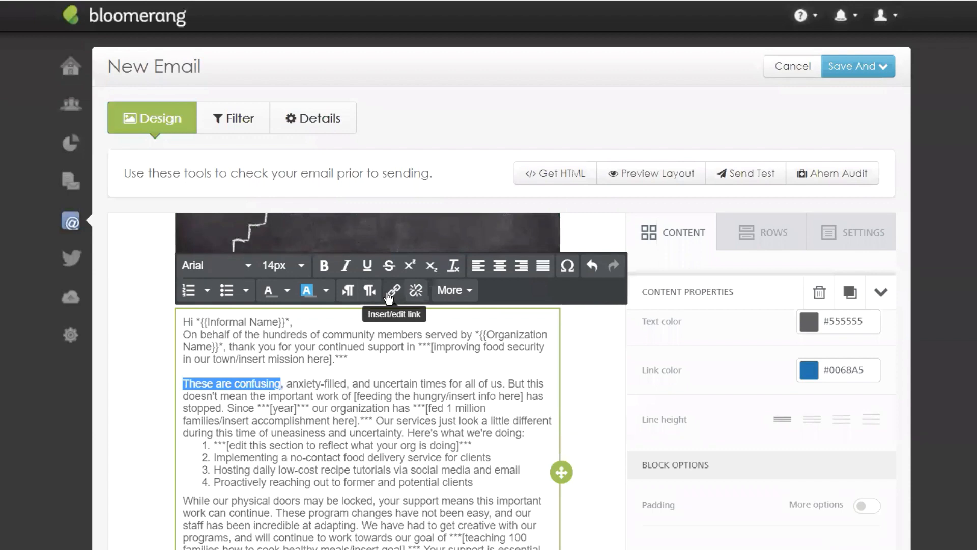
scroll(366, 400, "down", 5)
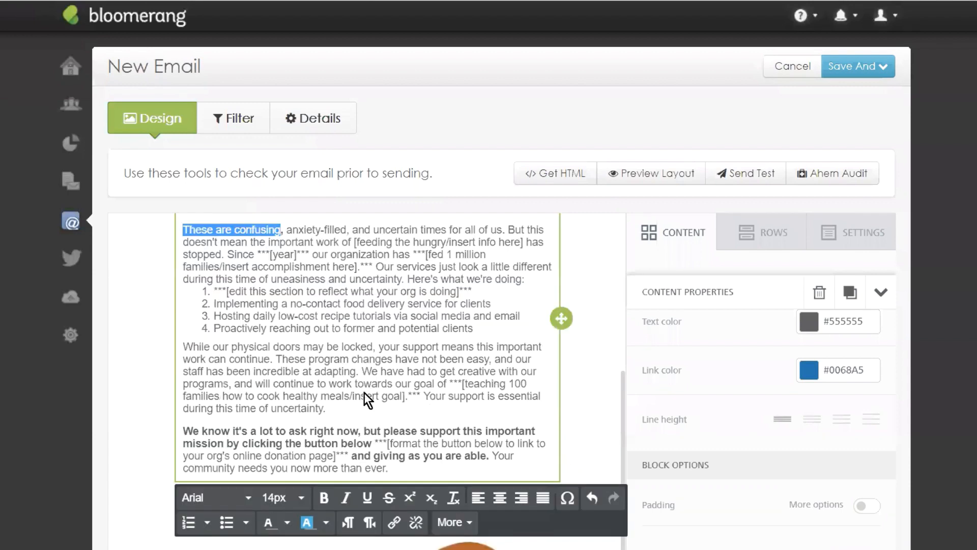
scroll(365, 387, "up", 5)
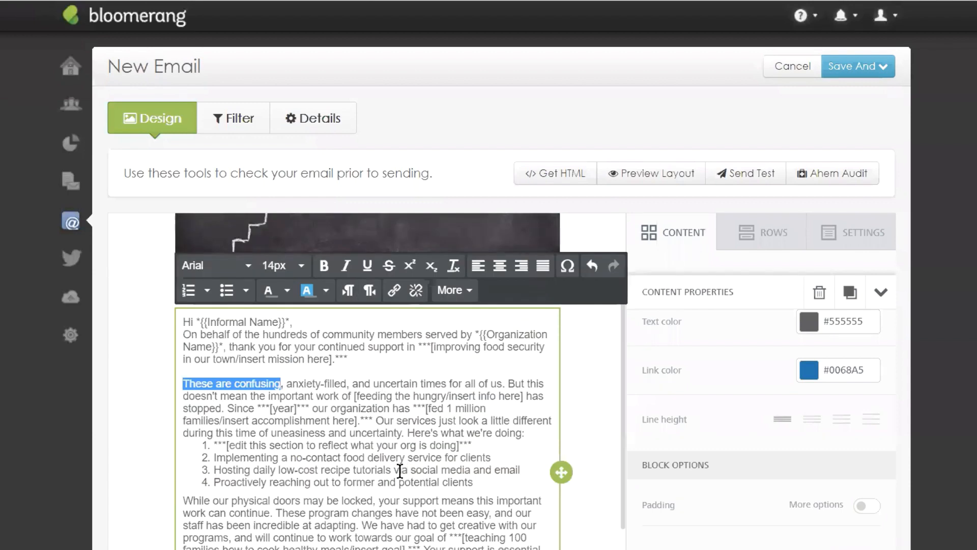
left_click_drag(400, 471, 471, 470)
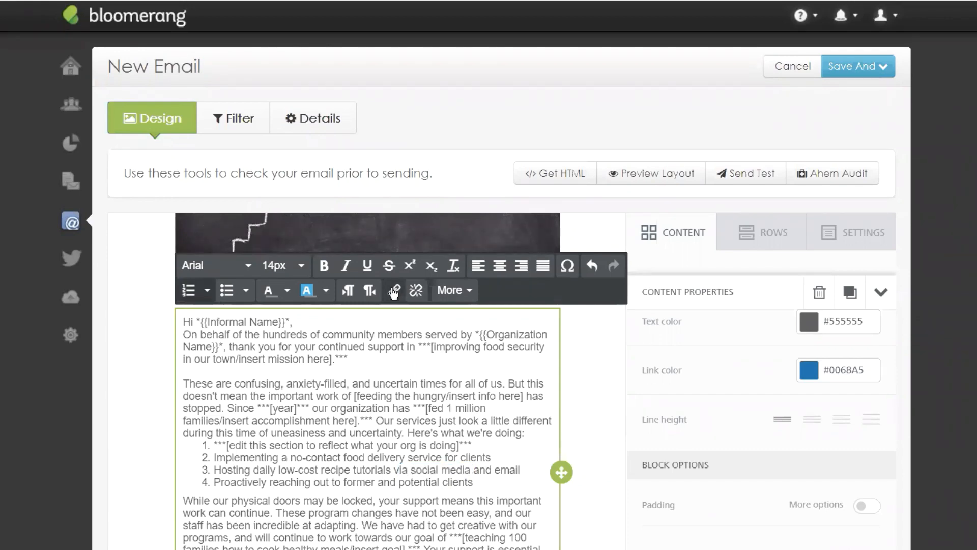
left_click(394, 291)
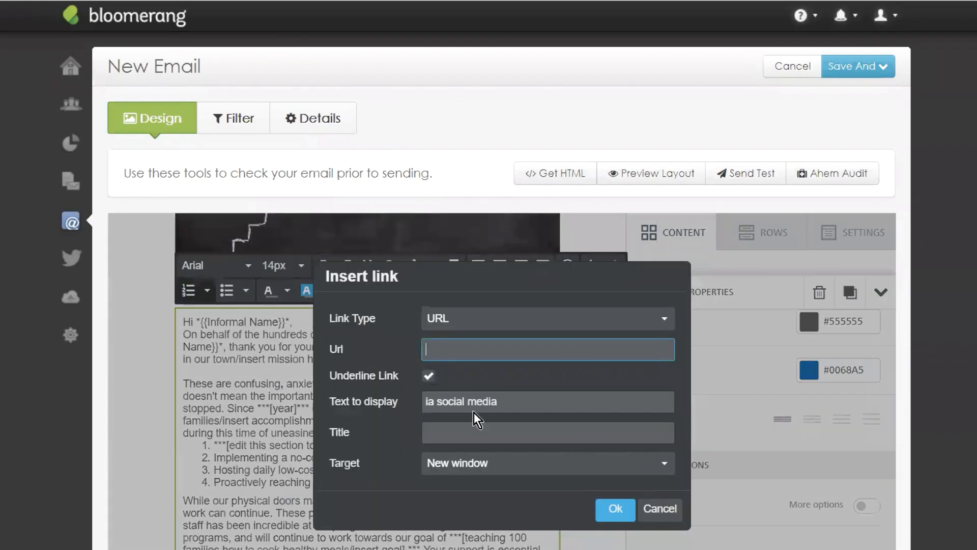
left_click(660, 509)
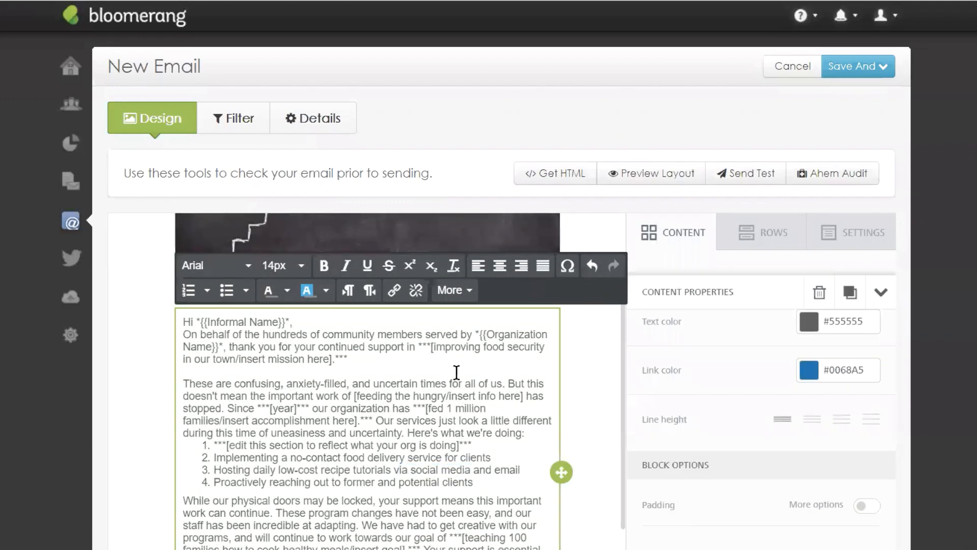
Step: Drag a Divider block in below the new text block
scroll(477, 361, "down", 7)
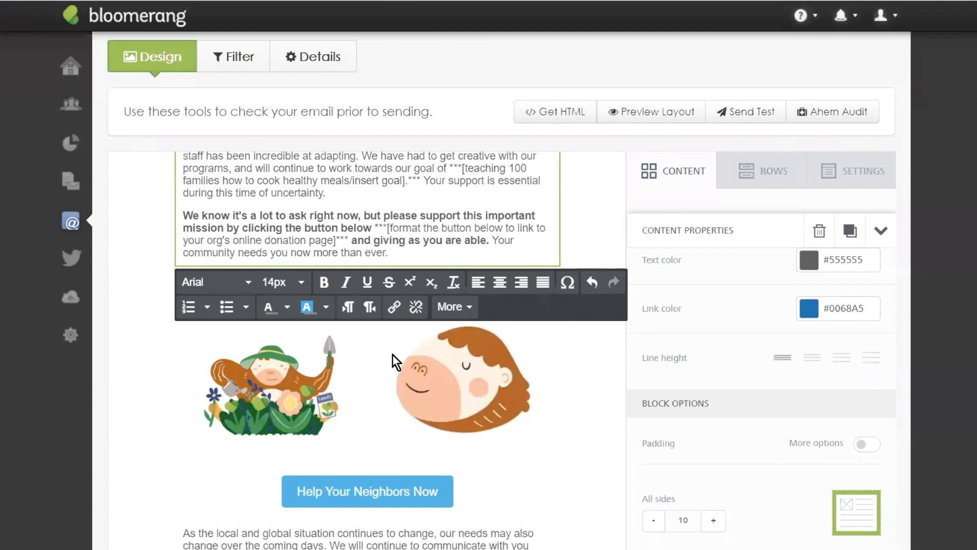
scroll(392, 354, "down", 1)
left_click(674, 207)
left_click(518, 397)
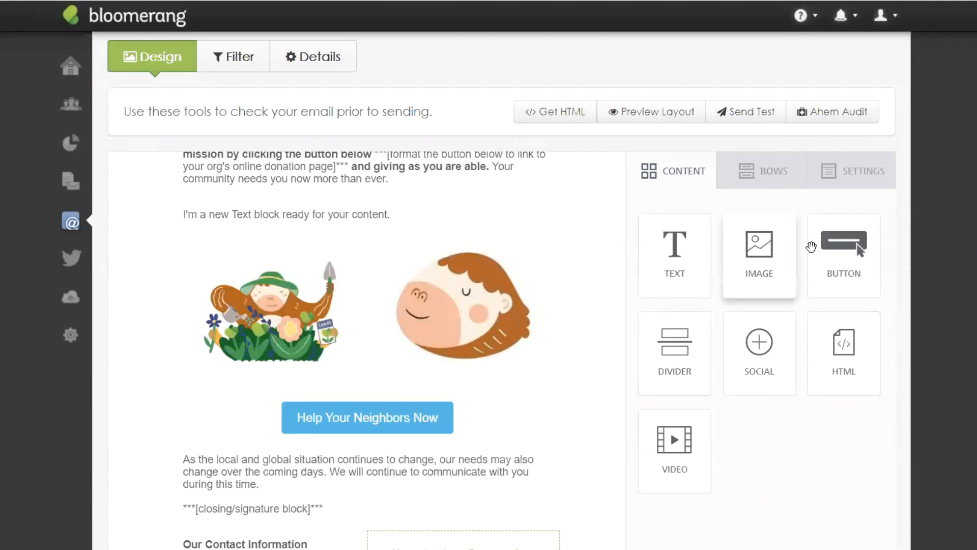
left_click_drag(666, 345, 340, 231)
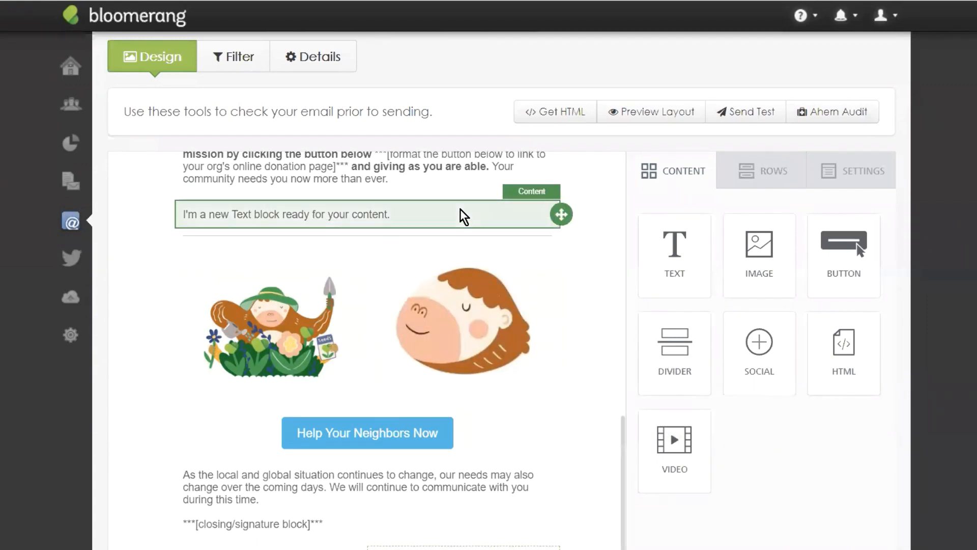
Step: Set the divider's line thickness to 2 and its width to 95
left_click(443, 234)
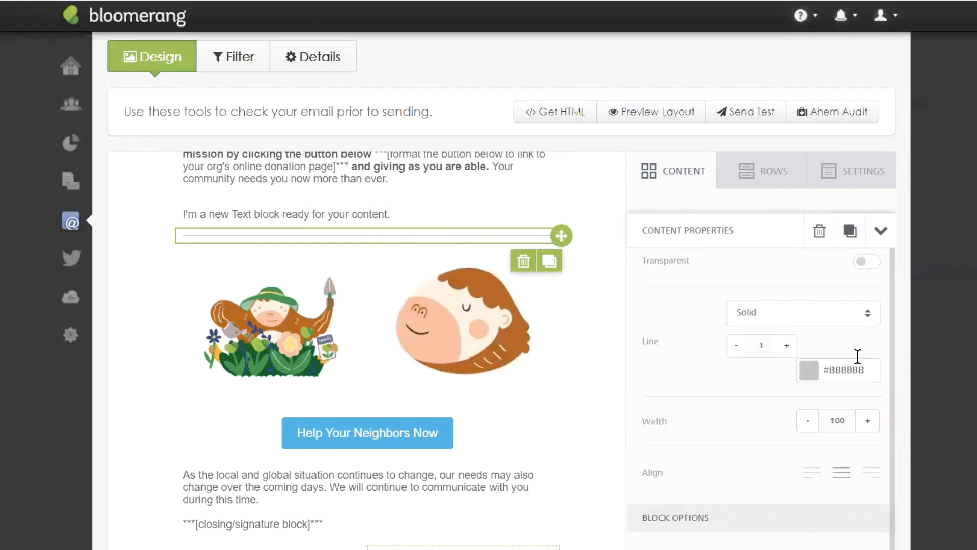
left_click(788, 347)
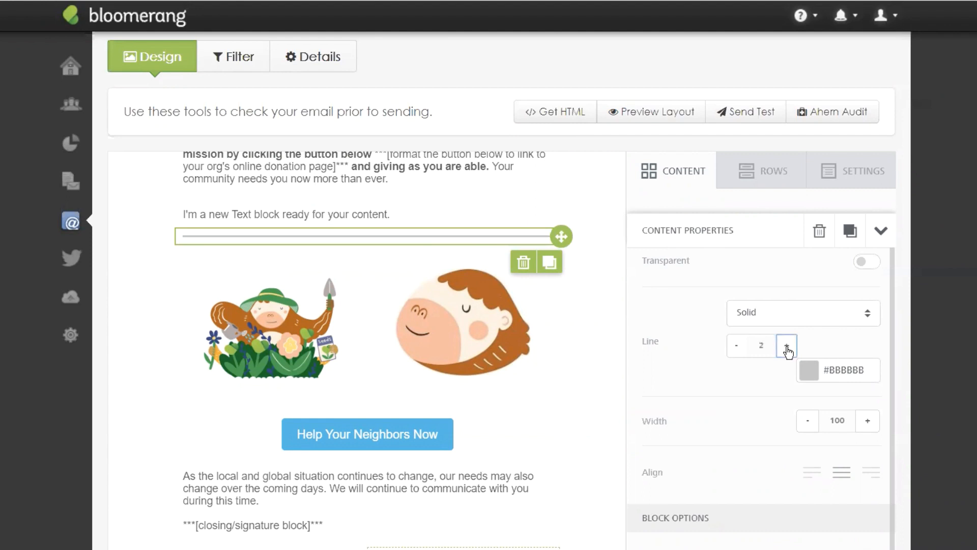
left_click(808, 423)
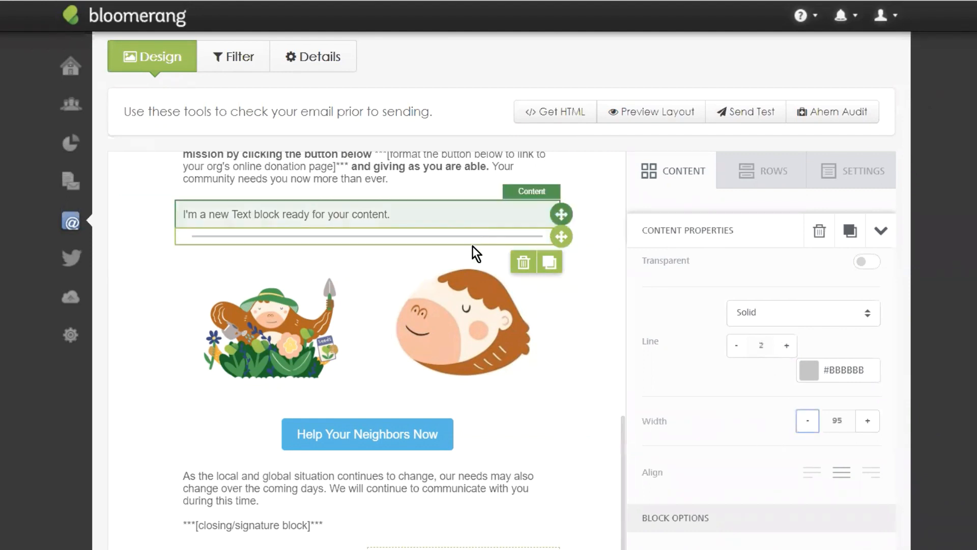
left_click(695, 174)
scroll(468, 292, "down", 1)
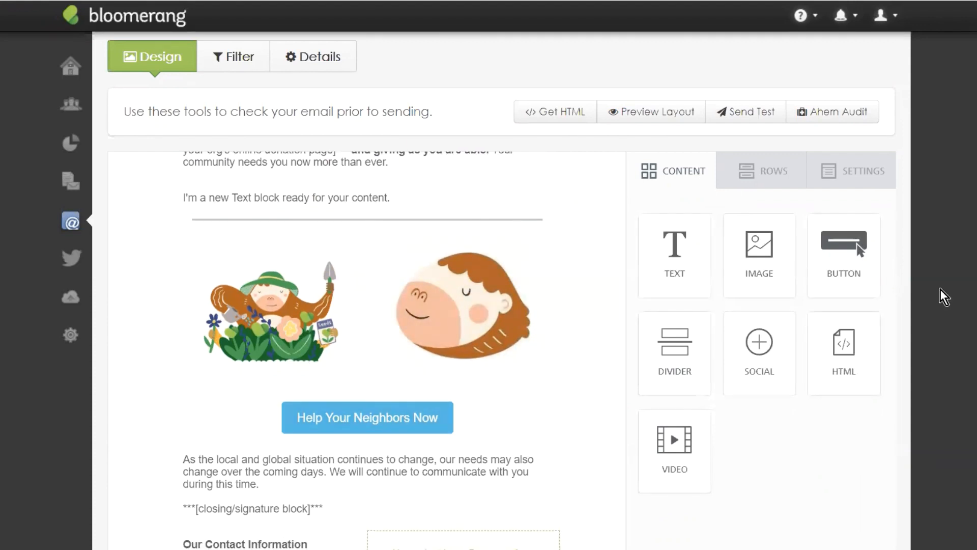
scroll(942, 295, "down", 2)
Step: Add a Social block beside Our Contact Information using the dark round icon set
left_click_drag(753, 242, 450, 441)
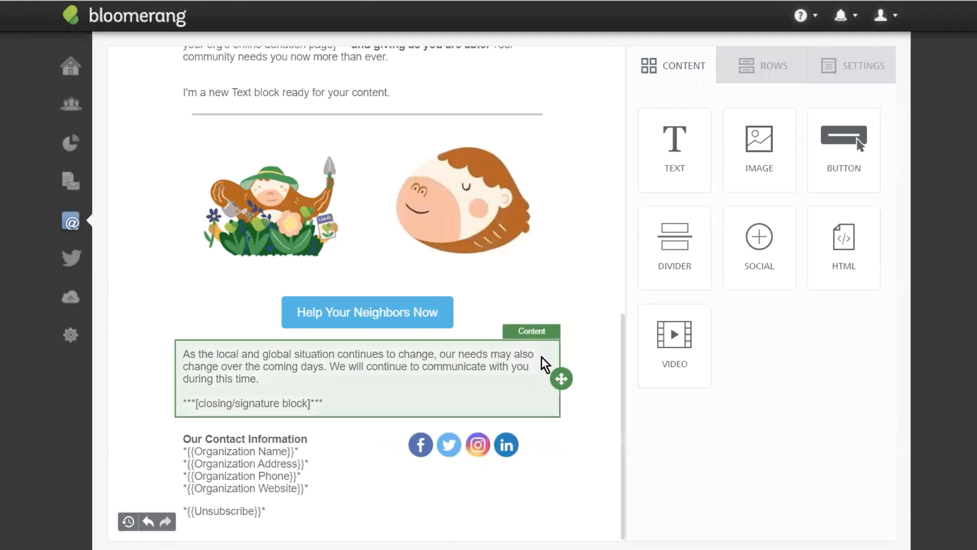
left_click(488, 443)
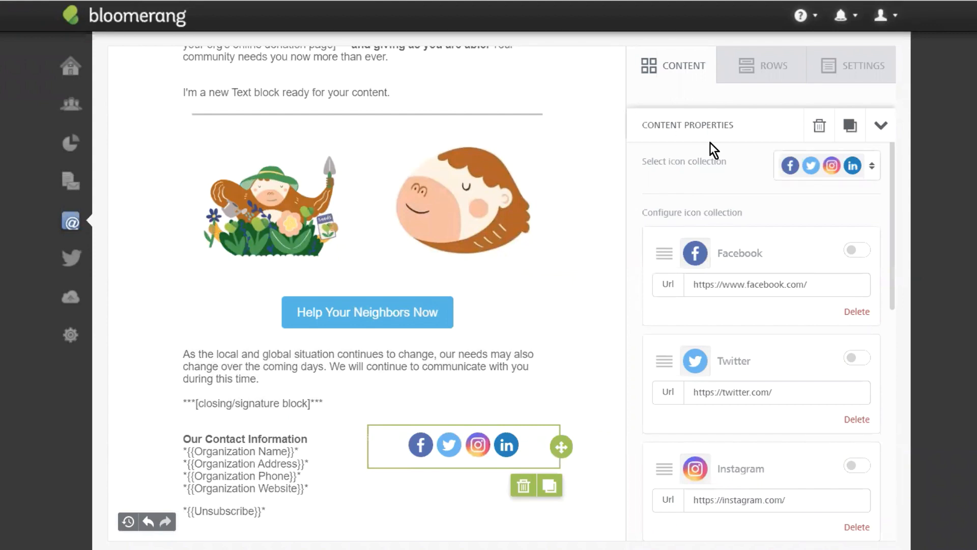
left_click(867, 166)
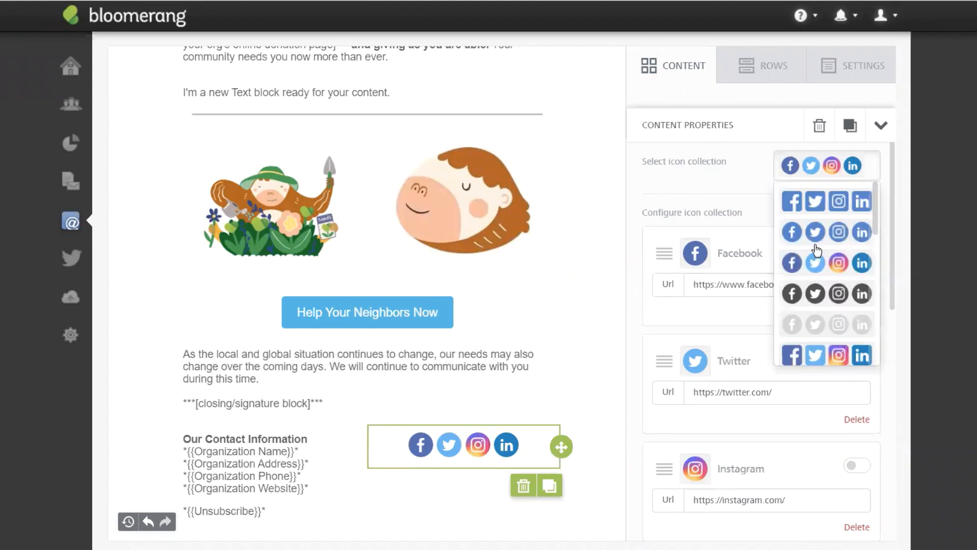
scroll(817, 250, "down", 3)
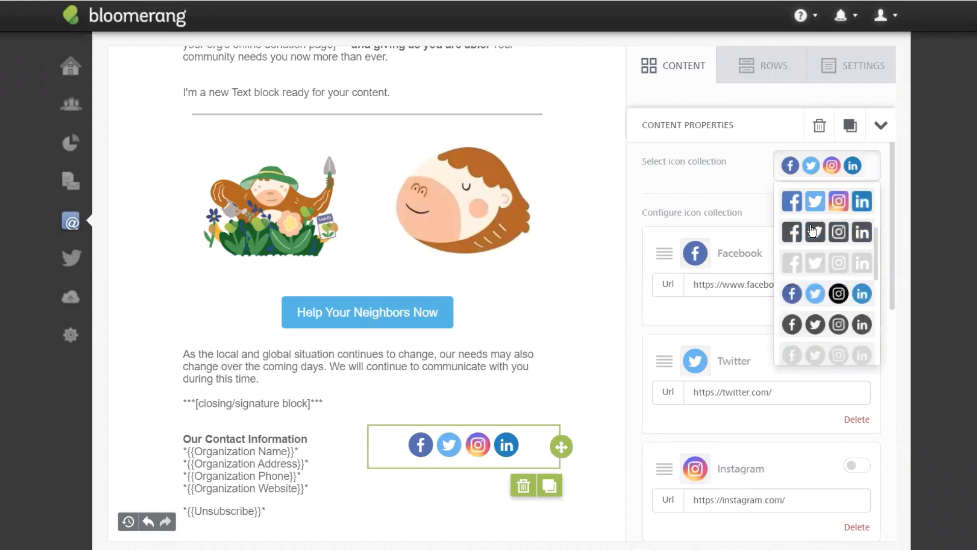
left_click(821, 327)
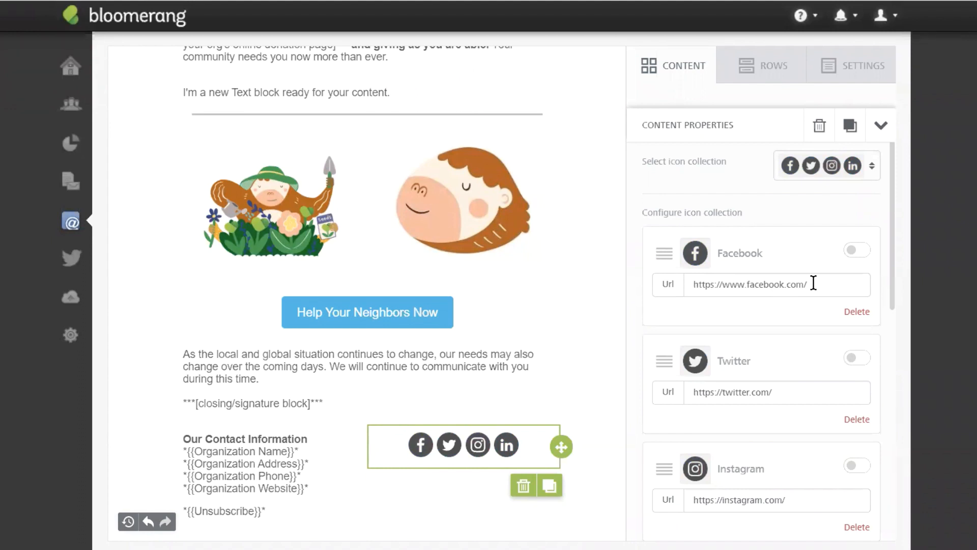
Step: Add a Spotify icon, remove LinkedIn, and set icon spacing to 15
scroll(775, 388, "down", 3)
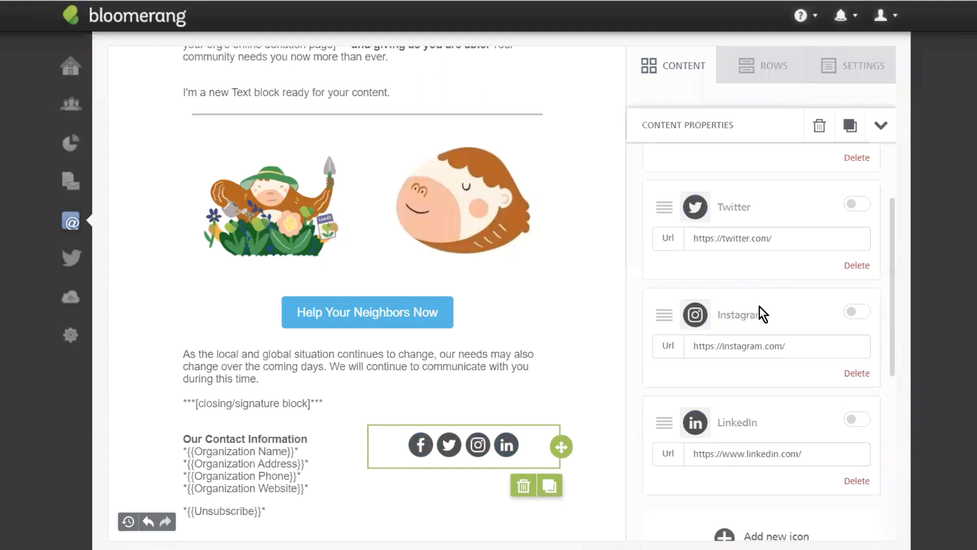
scroll(762, 313, "down", 3)
left_click(754, 387)
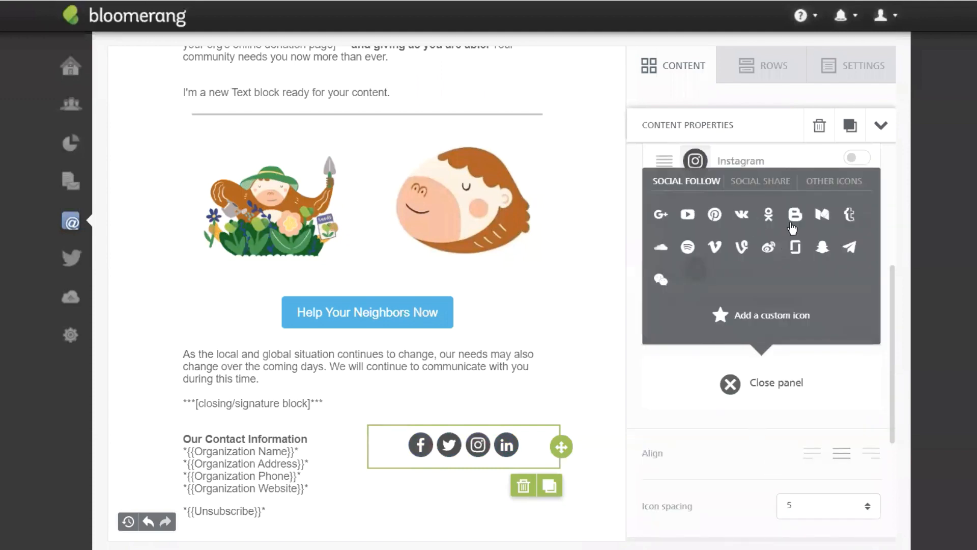
left_click(687, 248)
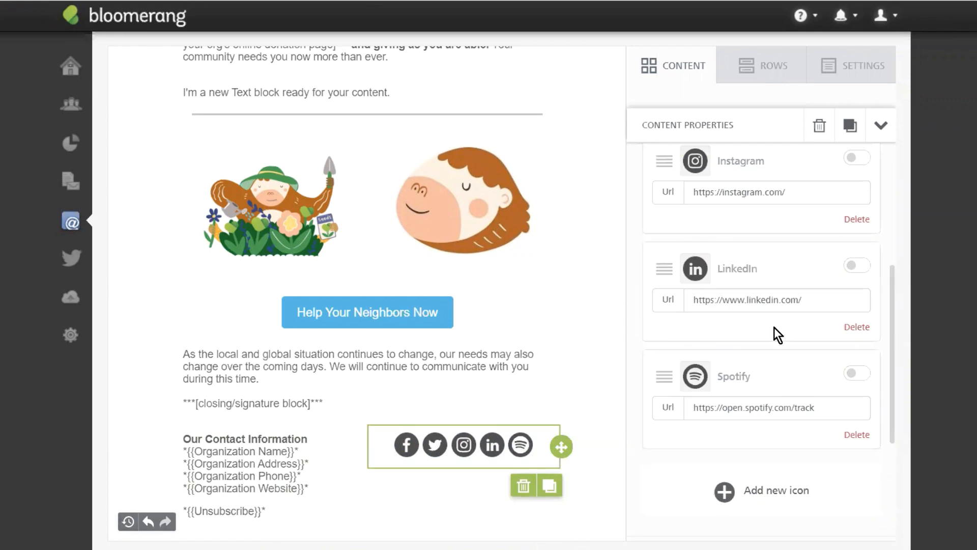
left_click(858, 328)
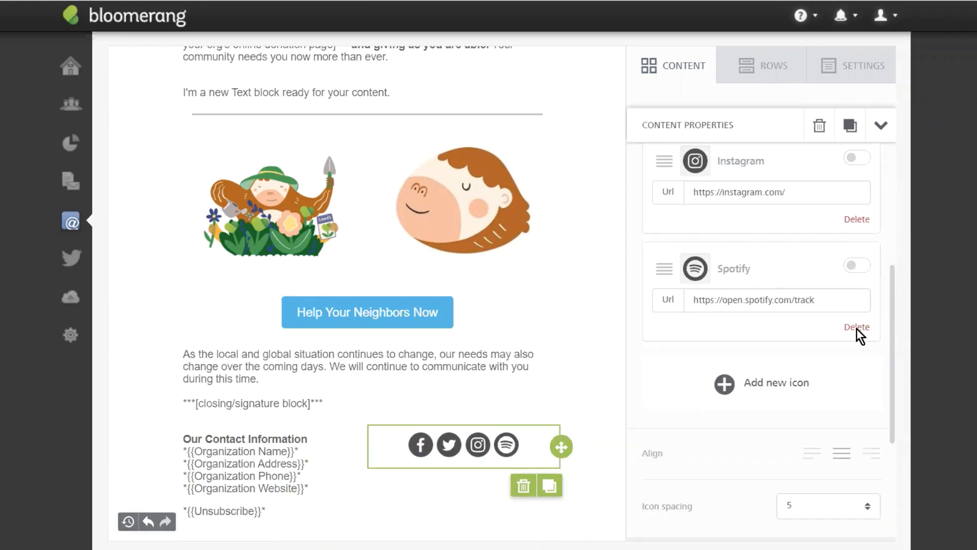
left_click(842, 516)
scroll(825, 509, "down", 3)
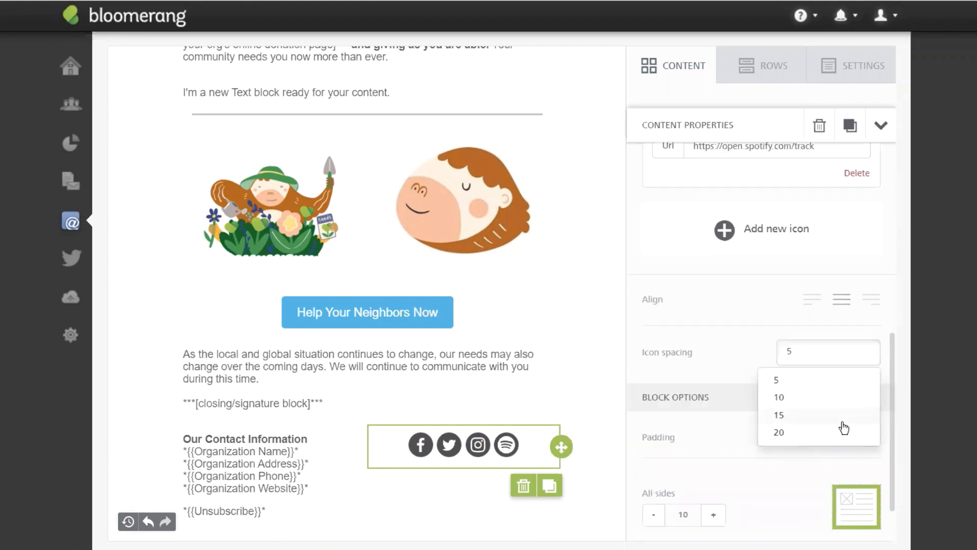
left_click(784, 417)
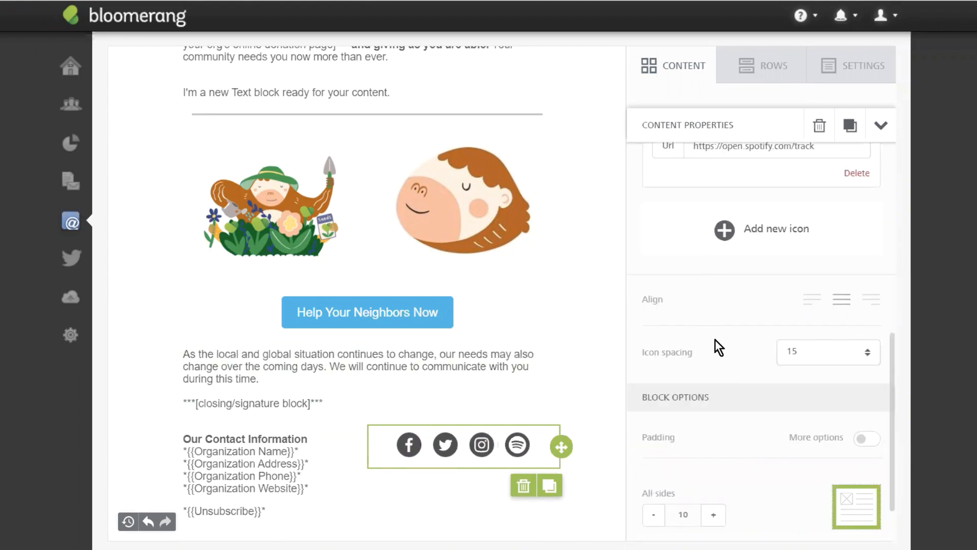
left_click(688, 68)
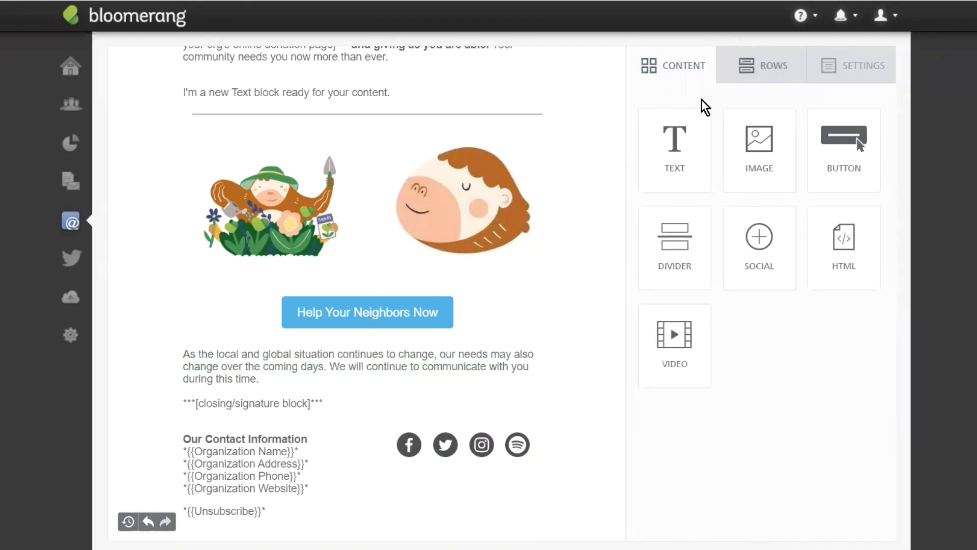
left_click_drag(667, 340, 336, 336)
left_click(358, 465)
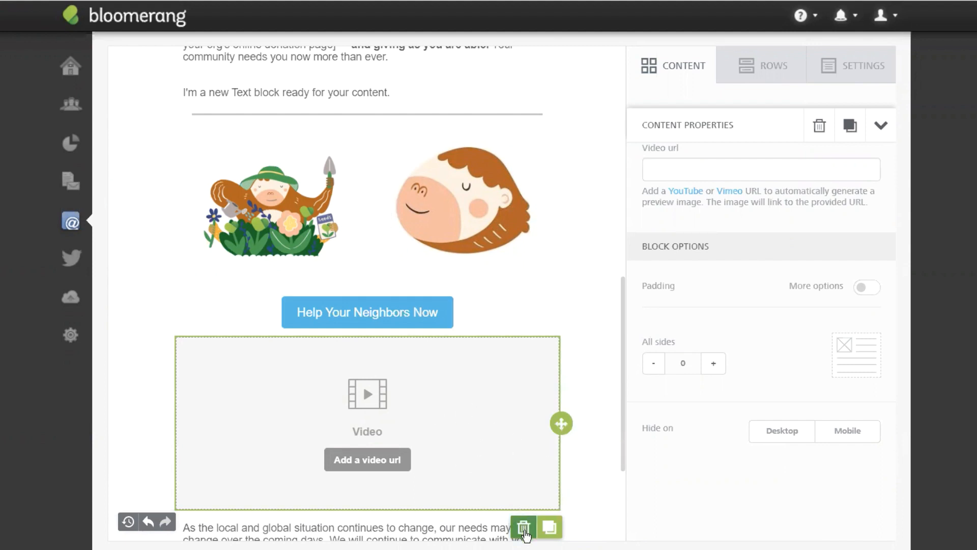
left_click(148, 522)
left_click(129, 523)
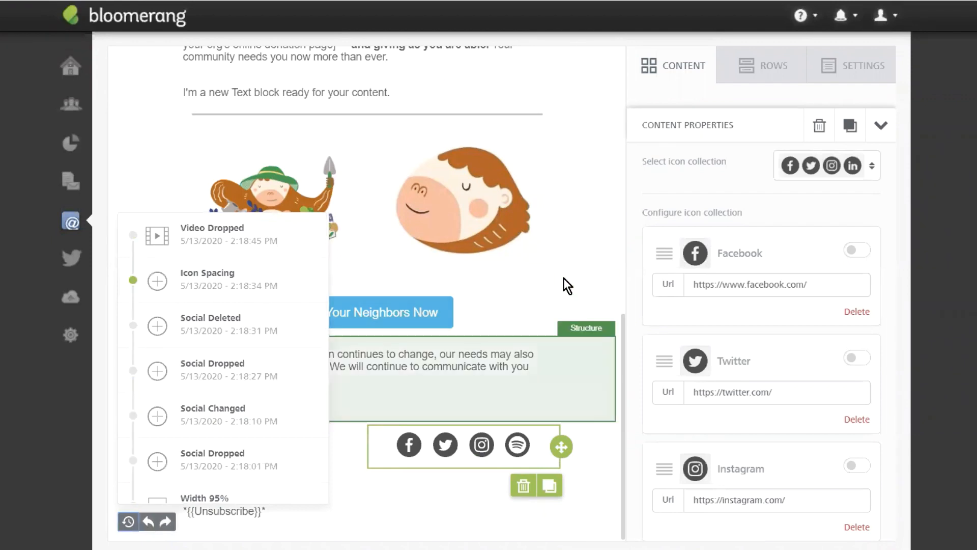
left_click(567, 240)
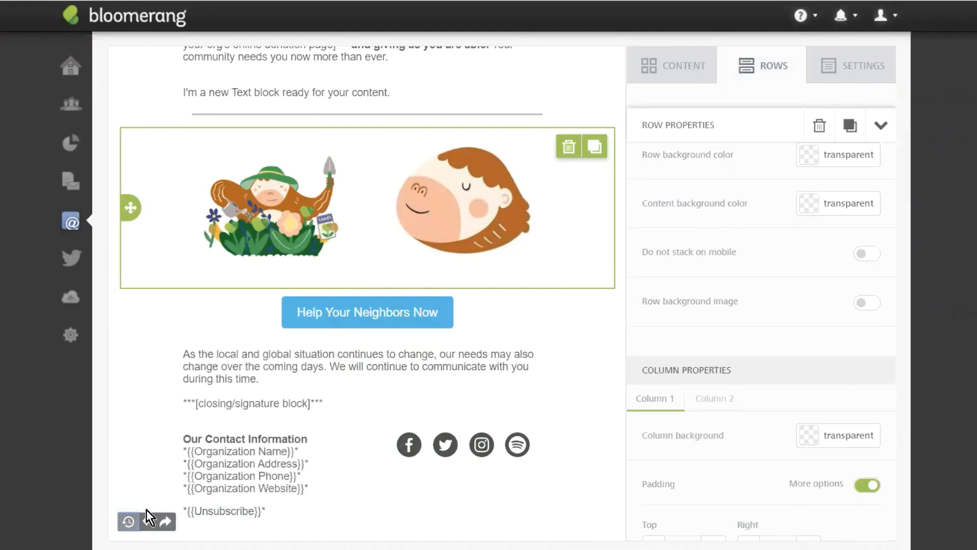
left_click(655, 66)
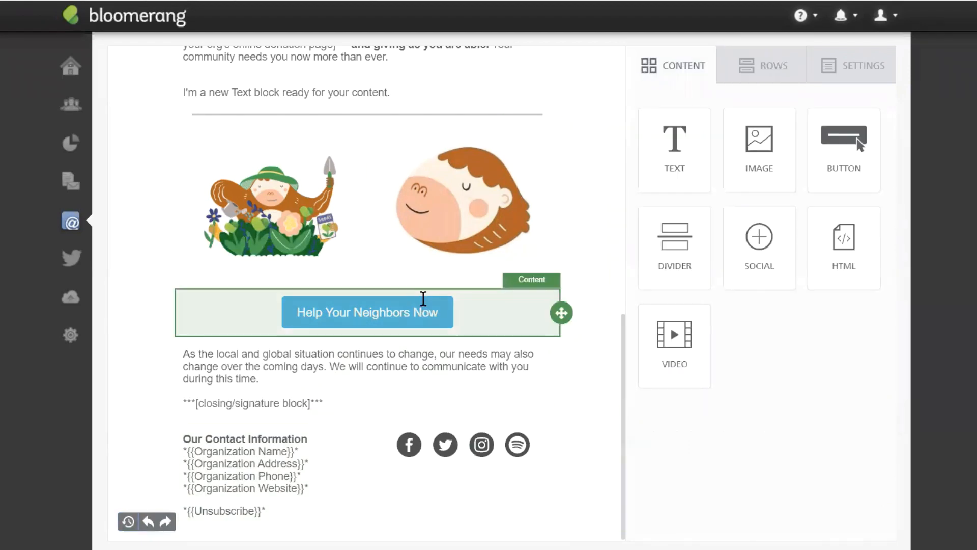
Step: Paste the donate-now page URL into the donation button's Url field
scroll(601, 209, "up", 12)
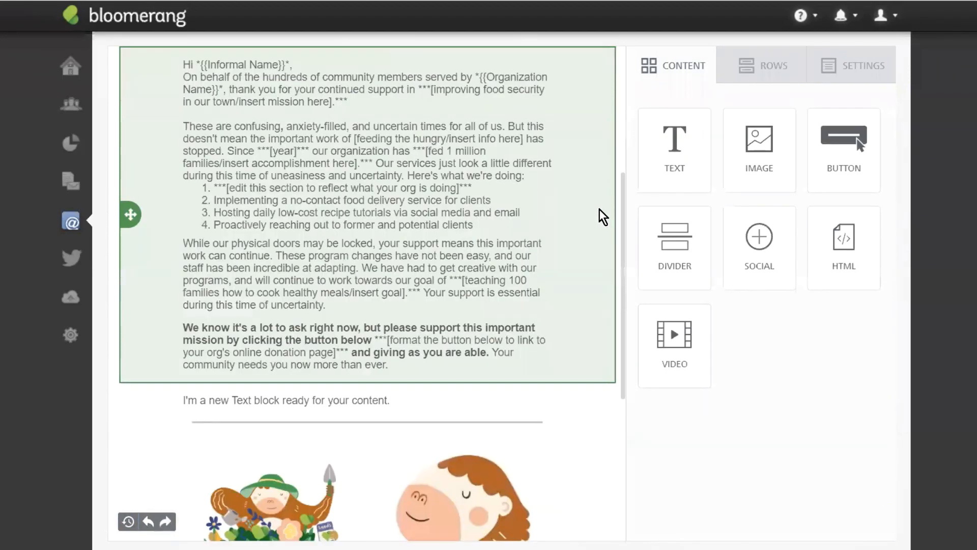
scroll(550, 212, "down", 12)
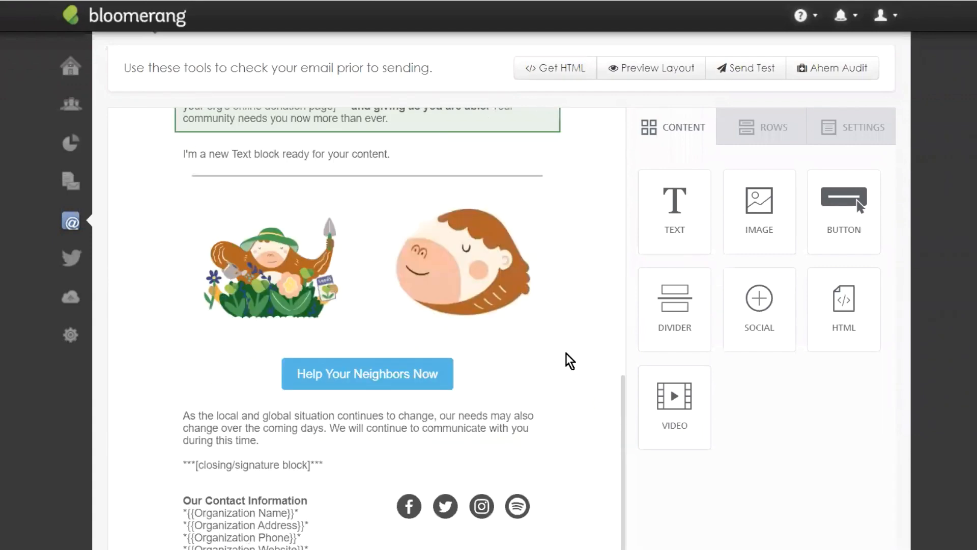
left_click(354, 371)
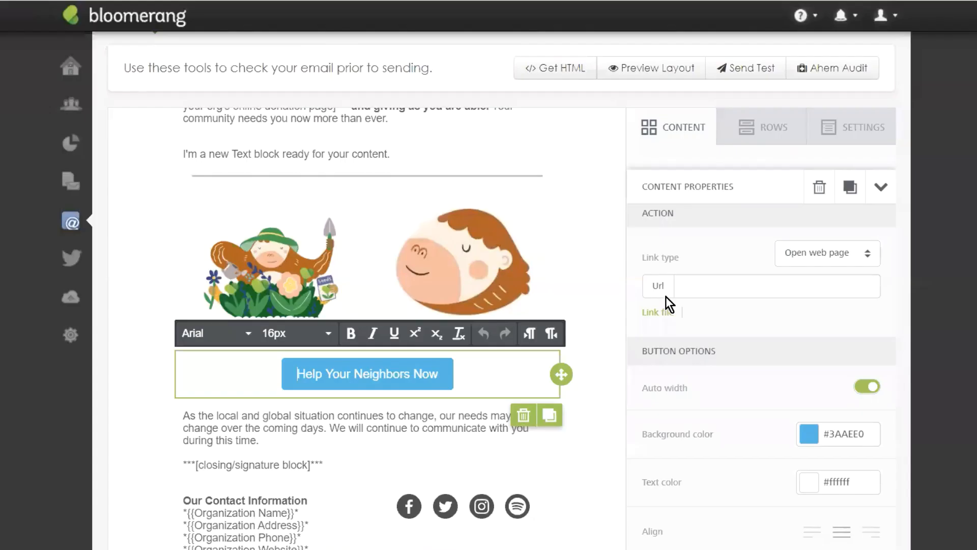
left_click(729, 289)
type("https://scottmoran2.wixsite.com/scottstots/donate-now")
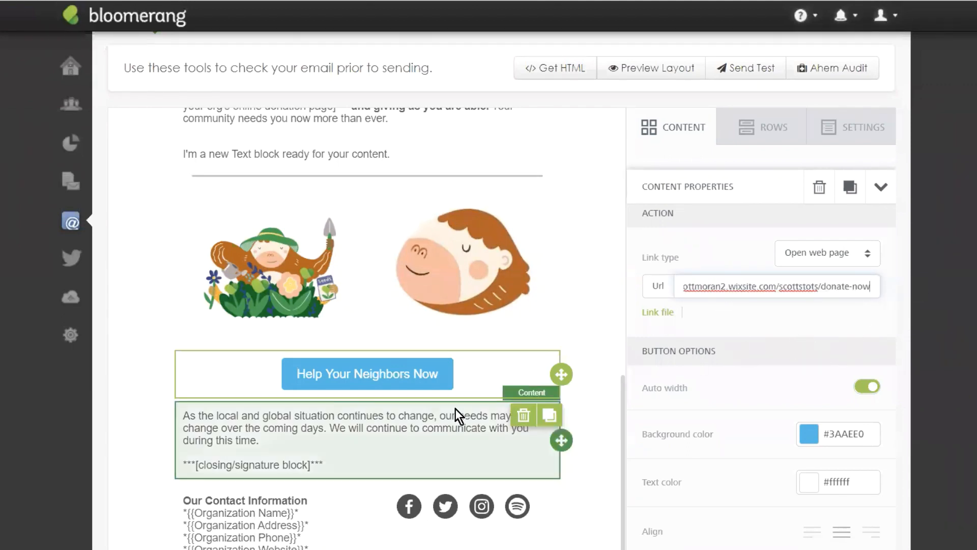
Step: Replace the button label with 'We need your support'
left_click(403, 375)
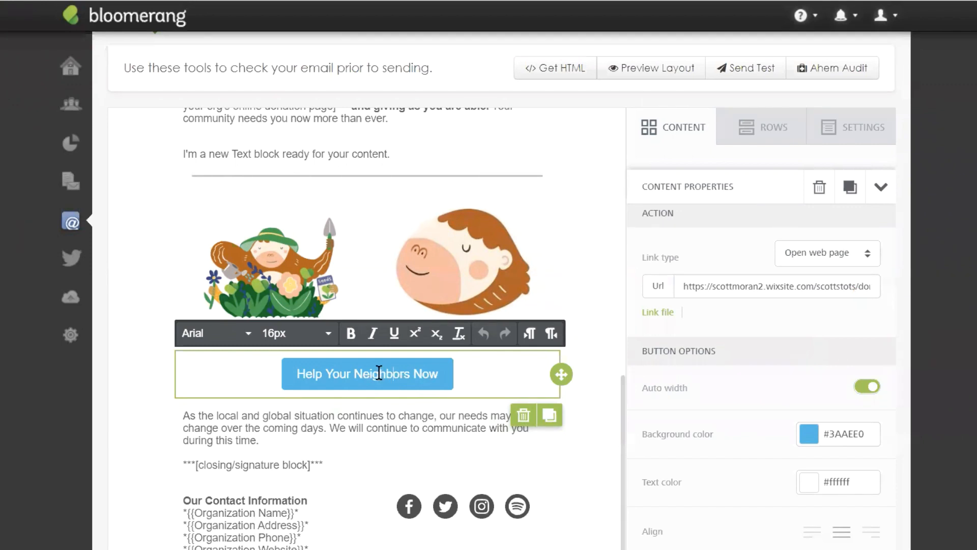
double_click(379, 374)
mouse_move(379, 373)
left_mouse_down()
mouse_move(435, 375)
mouse_move(386, 377)
mouse_move(395, 381)
left_mouse_up()
triple_click(393, 381)
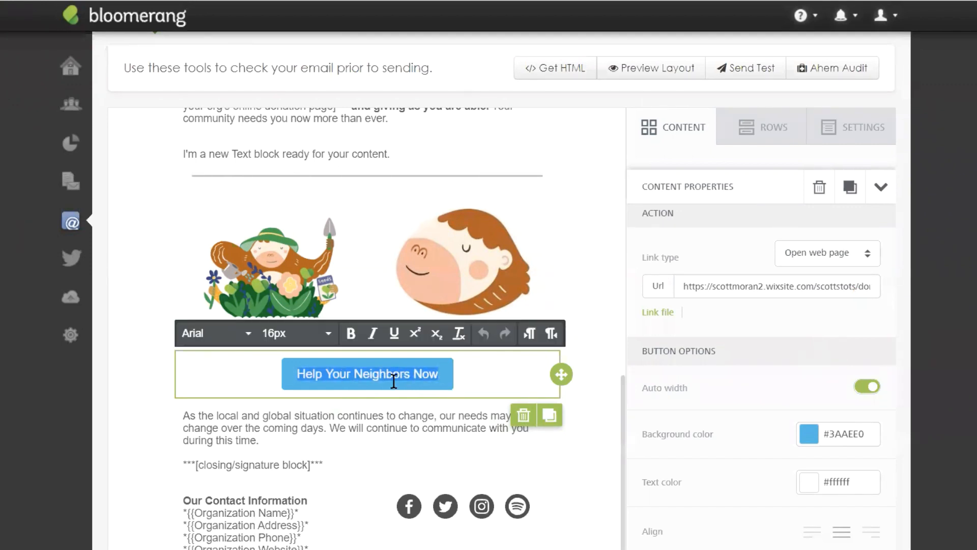
type("We ")
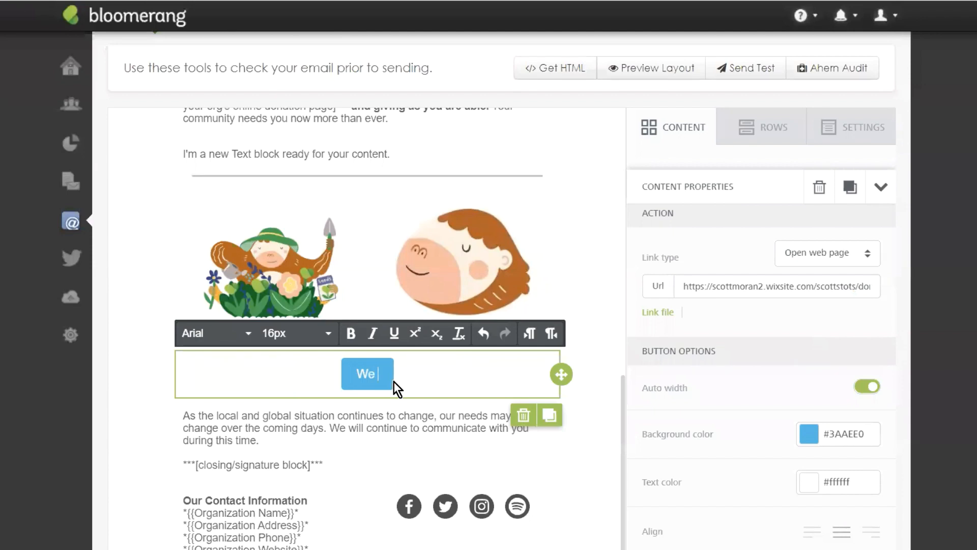
type("need your support")
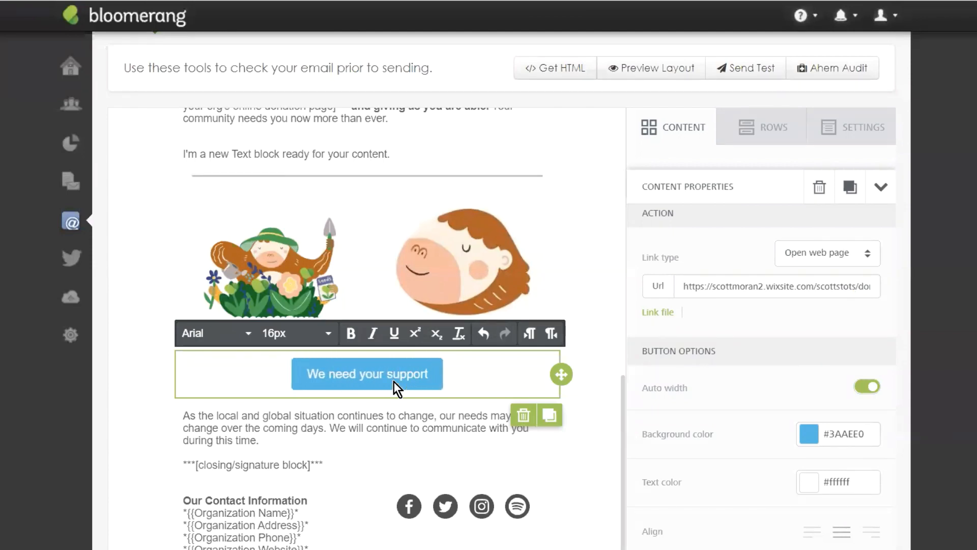
left_click(618, 356)
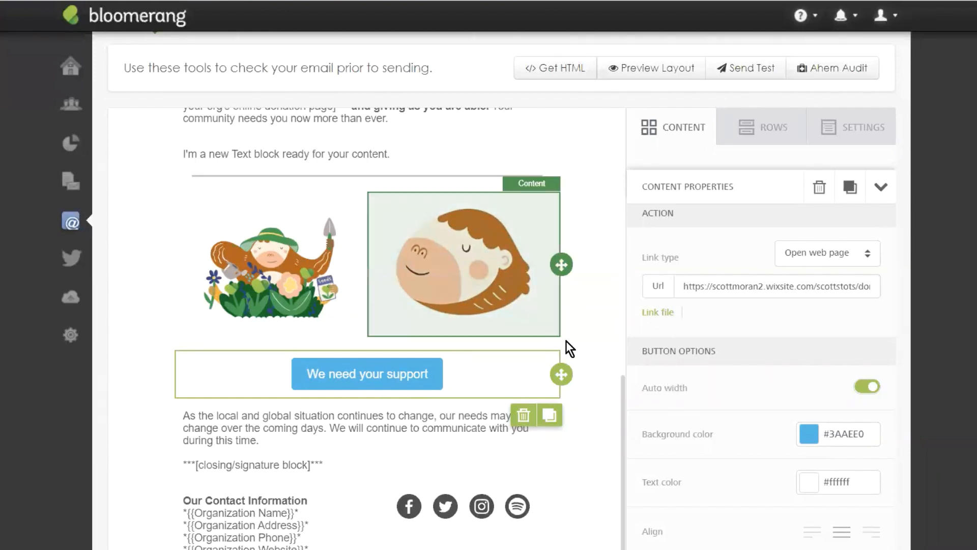
scroll(517, 322, "up", 10)
scroll(546, 349, "down", 3)
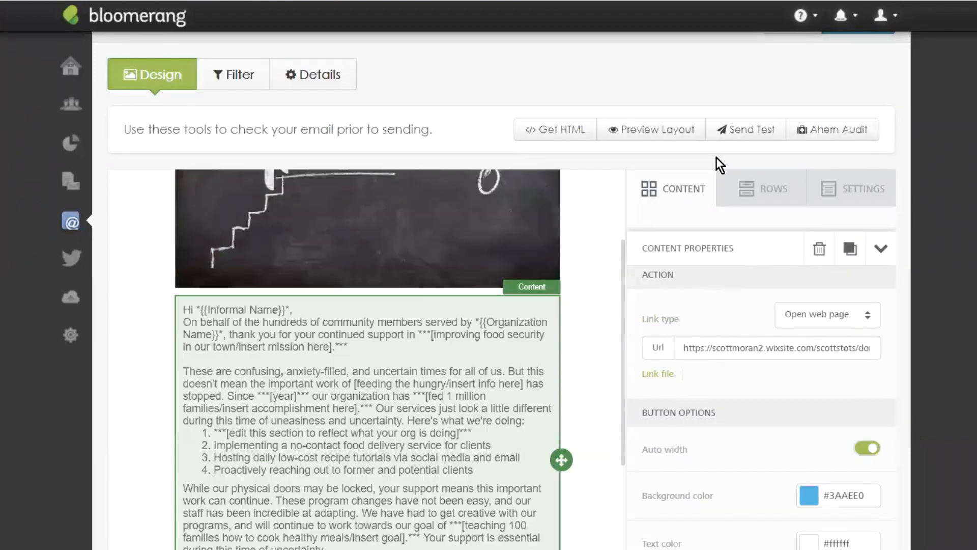
left_click(662, 130)
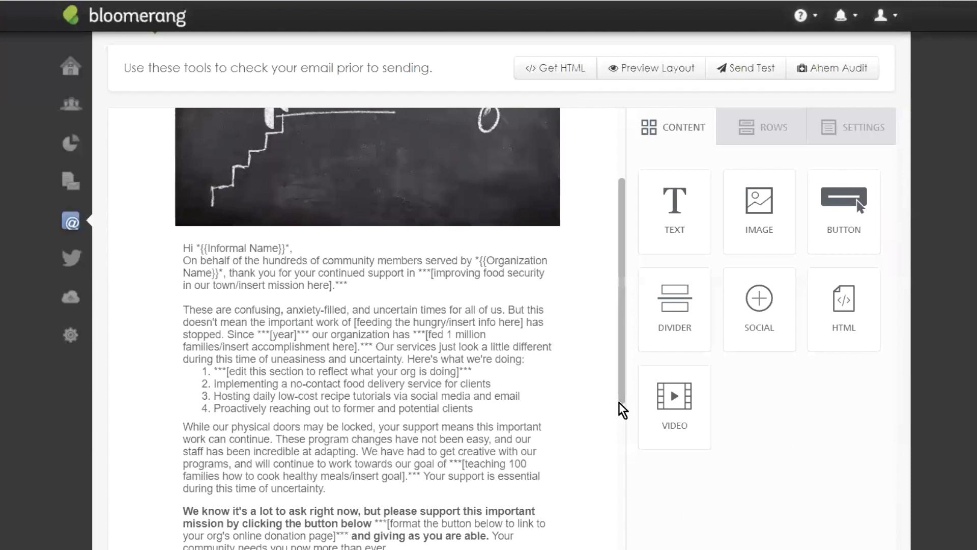
scroll(358, 363, "down", 6)
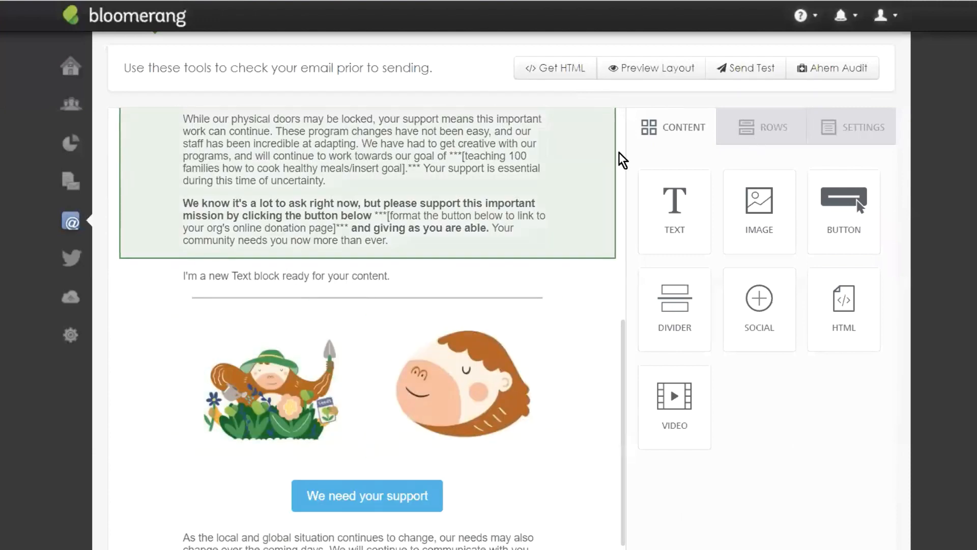
scroll(605, 301, "up", 10)
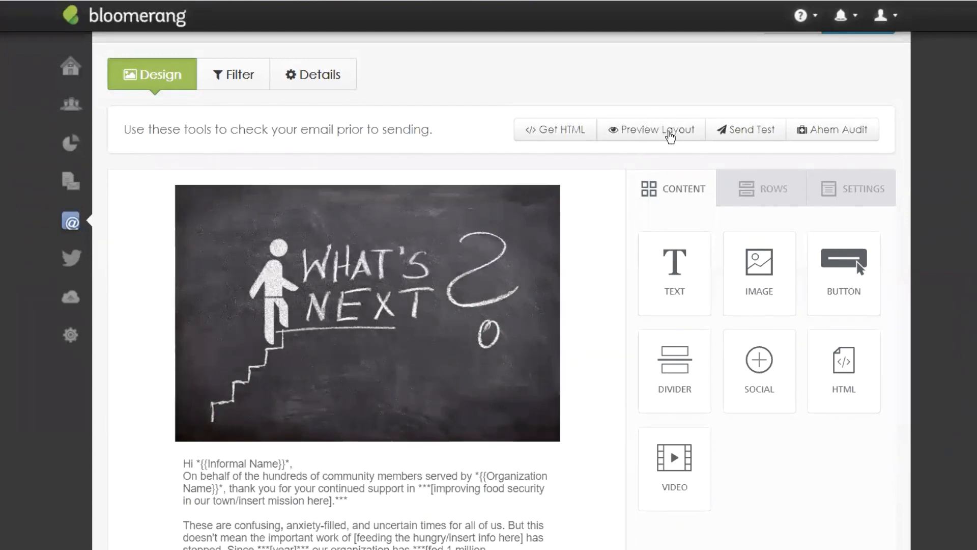
Step: Preview the email in Desktop layout, from chalkboard header to the 'We need your support' button
left_click(671, 136)
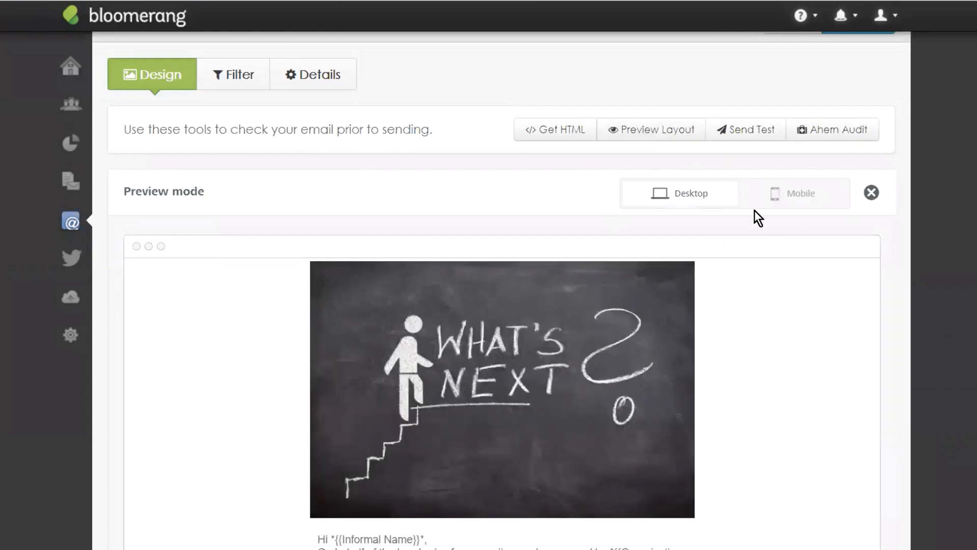
scroll(753, 296, "down", 8)
scroll(771, 310, "up", 3)
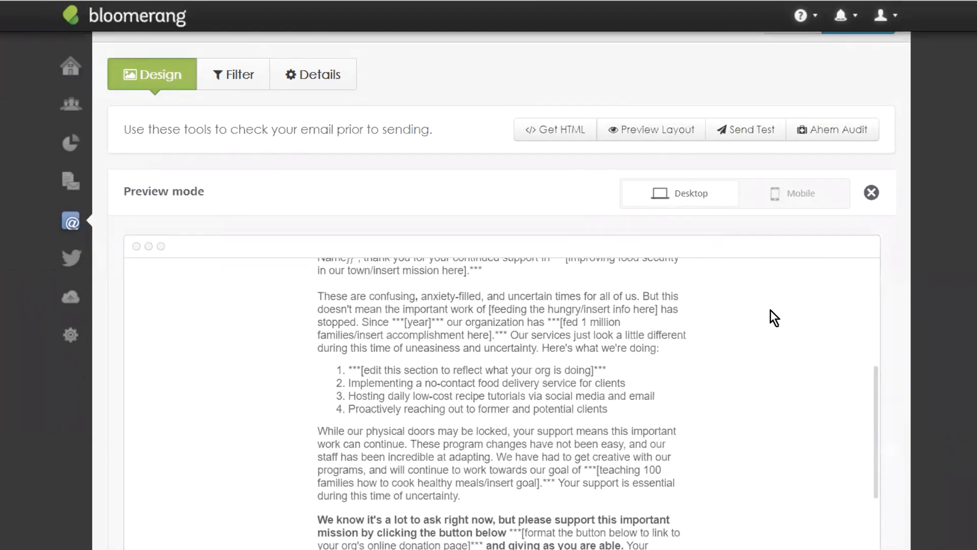
scroll(826, 289, "up", 10)
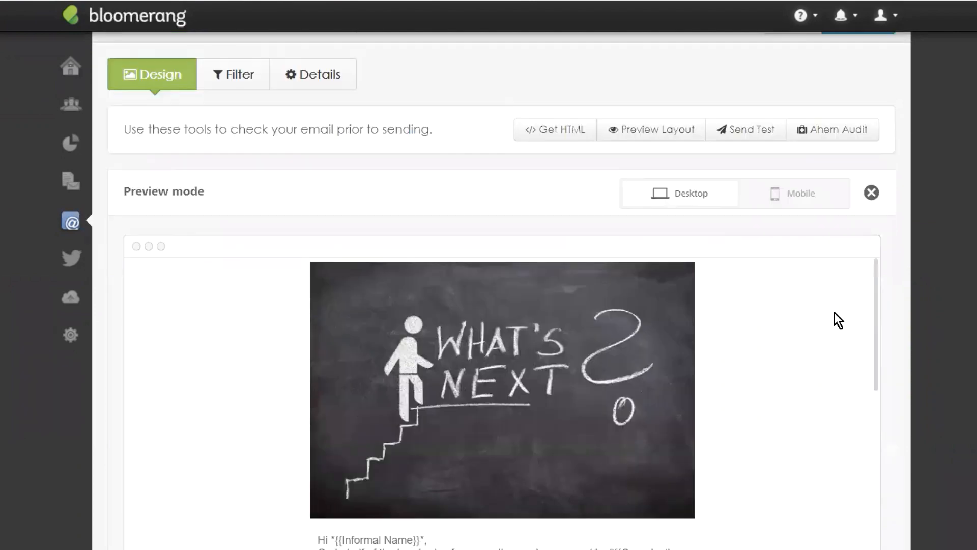
scroll(838, 320, "down", 10)
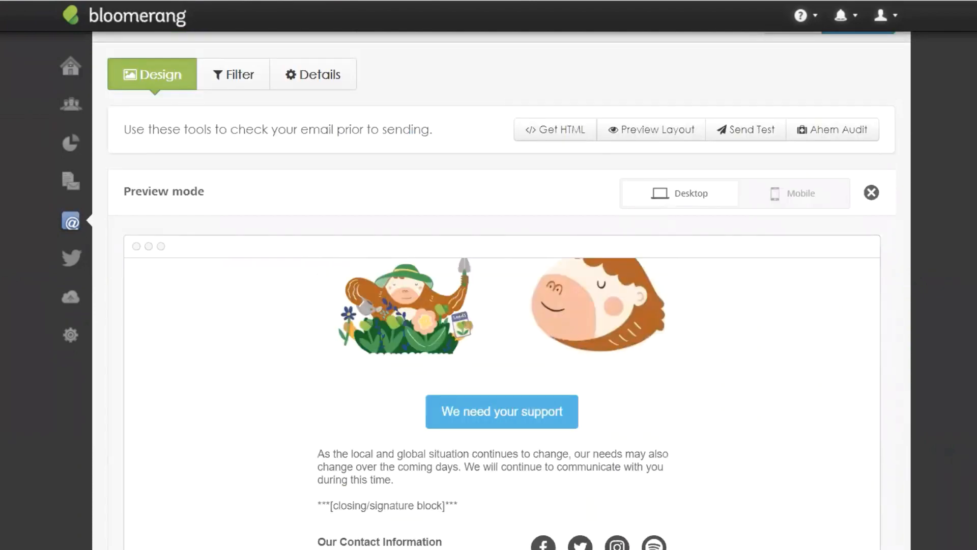
scroll(617, 251, "down", 3)
scroll(569, 330, "up", 5)
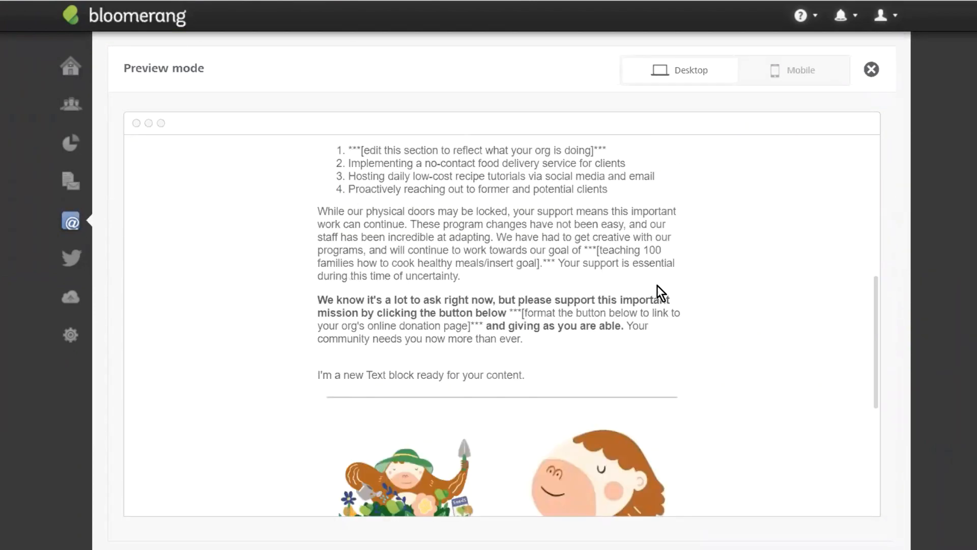
scroll(658, 285, "down", 5)
scroll(682, 344, "up", 10)
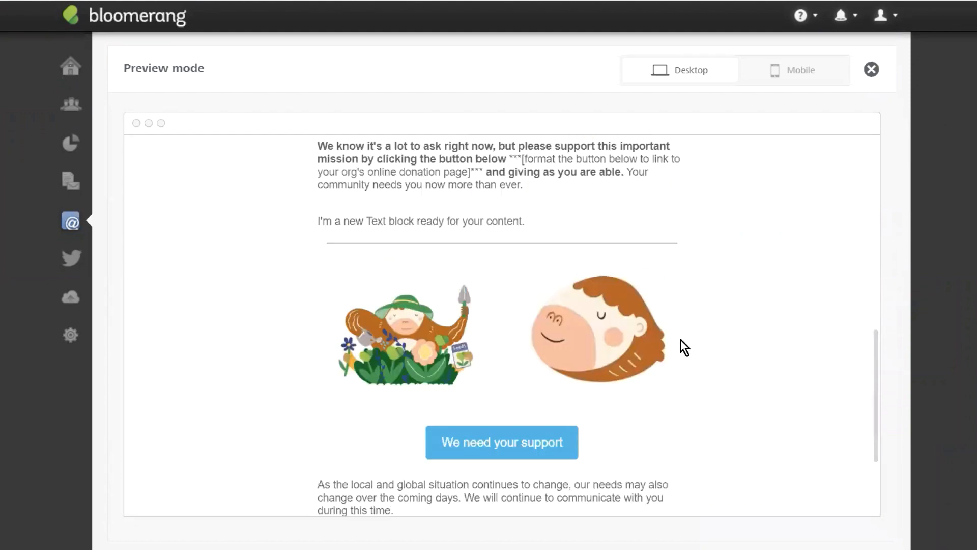
scroll(705, 255, "up", 3)
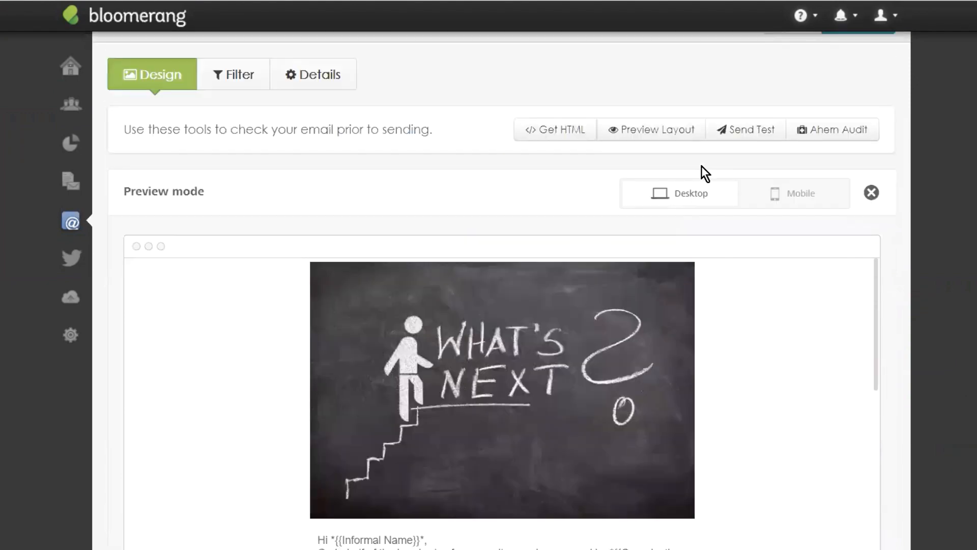
Step: Switch the preview to Mobile and scroll down to the stacked illustrations
left_click(780, 196)
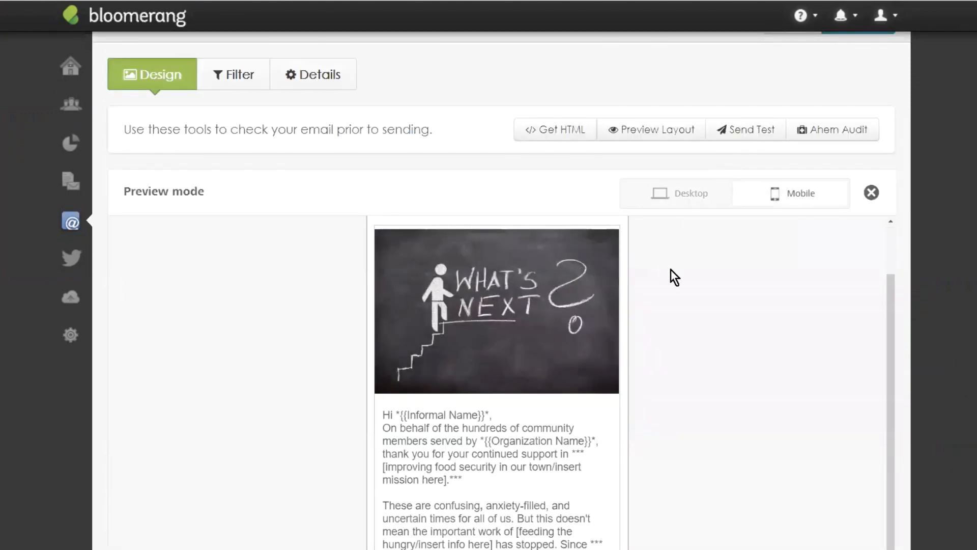
scroll(674, 275, "down", 3)
scroll(584, 191, "down", 5)
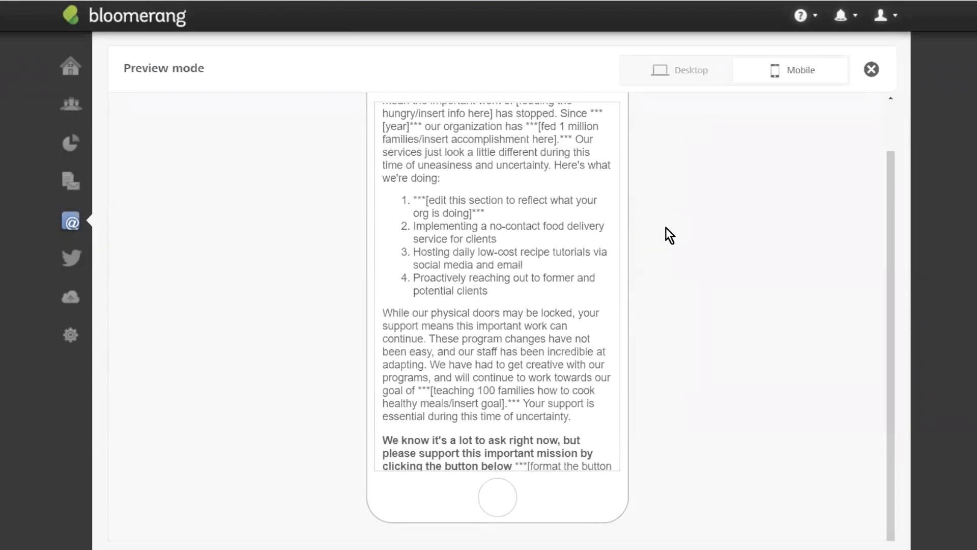
scroll(666, 227, "up", 1)
scroll(502, 239, "up", 6)
scroll(504, 270, "down", 8)
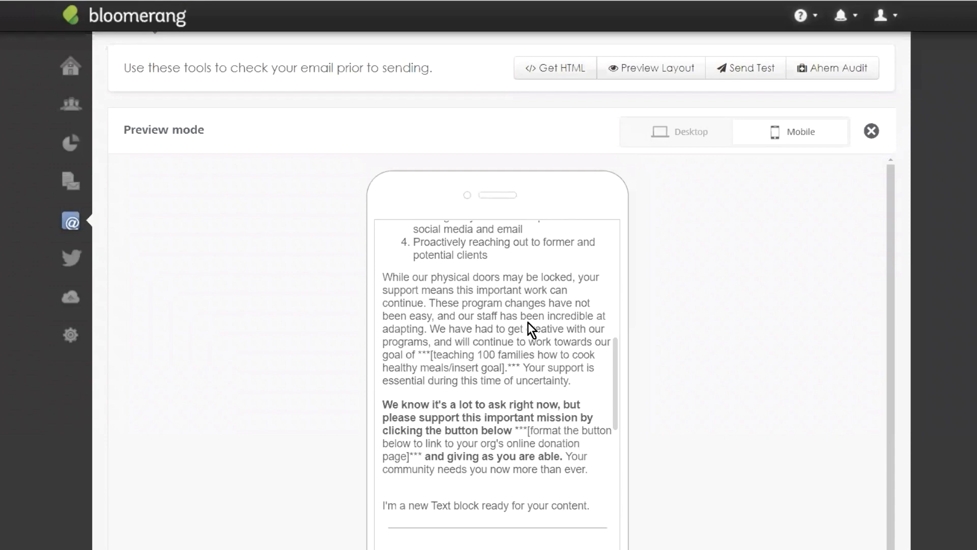
scroll(512, 320, "up", 6)
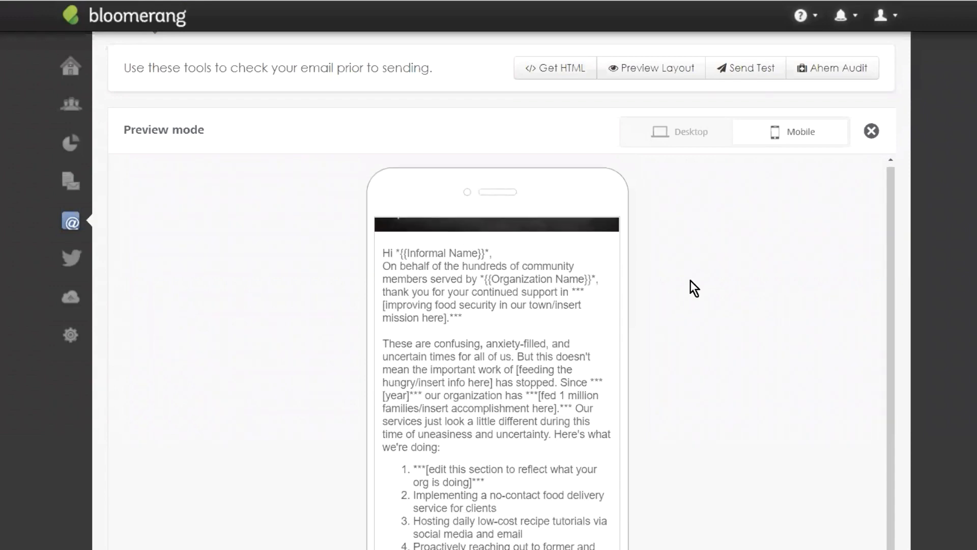
scroll(691, 280, "down", 1)
scroll(527, 252, "down", 4)
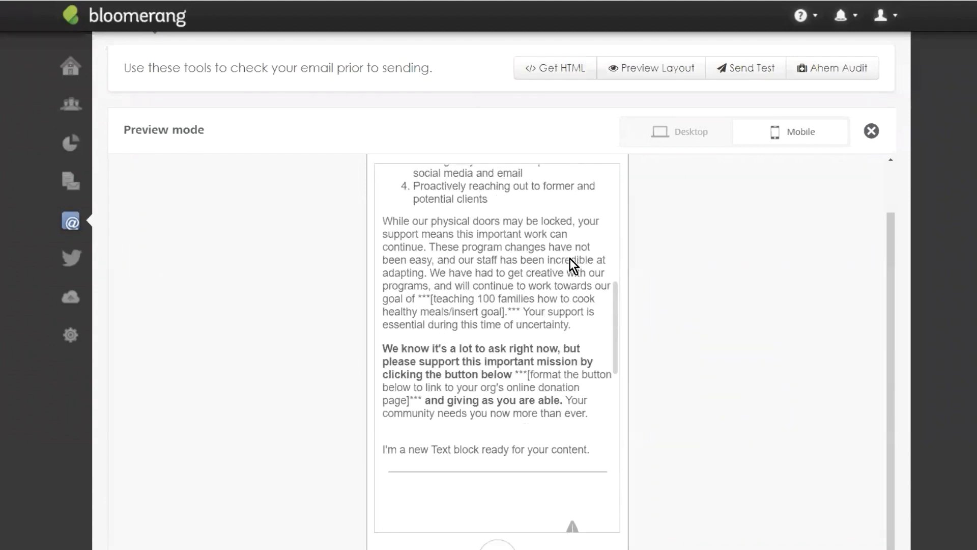
scroll(570, 258, "up", 8)
scroll(640, 283, "up", 3)
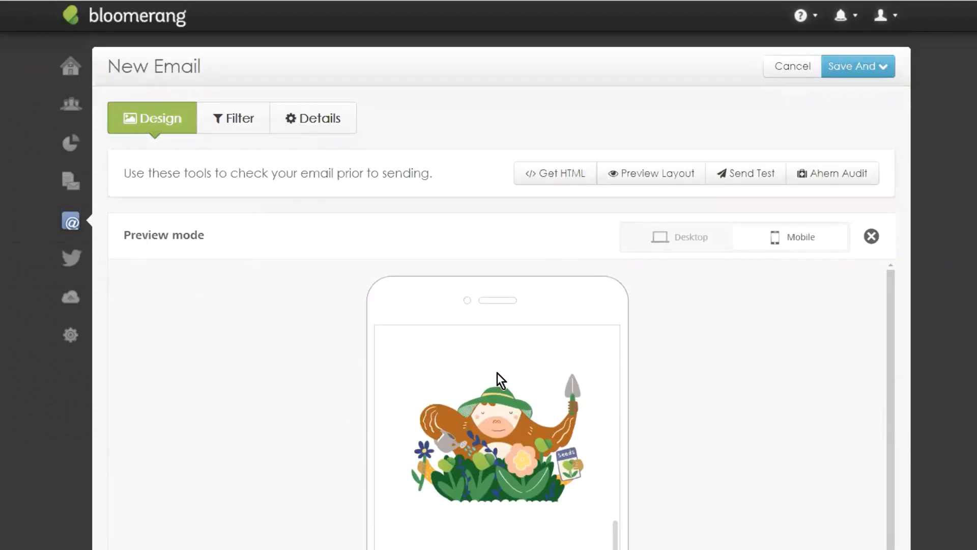
scroll(497, 373, "down", 4)
scroll(763, 318, "down", 3)
scroll(527, 301, "down", 8)
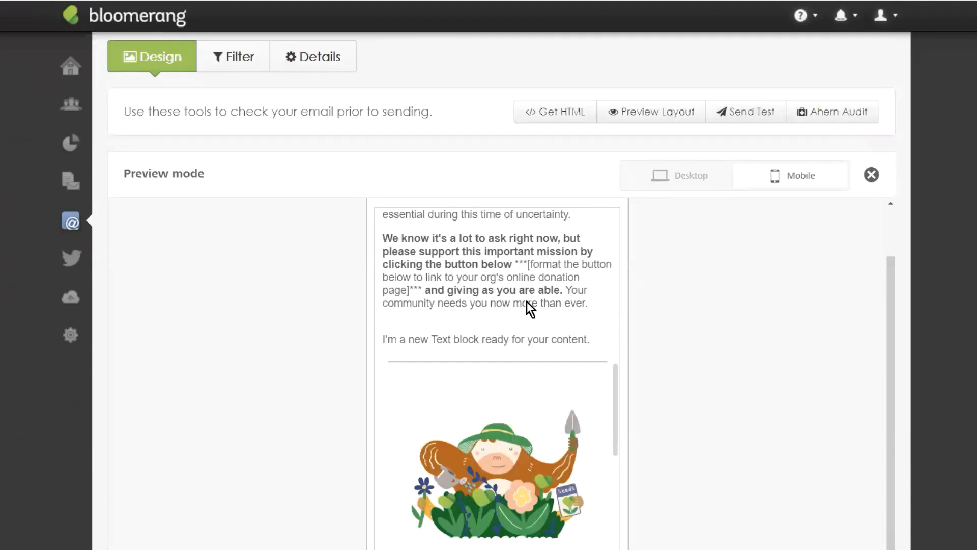
scroll(514, 298, "down", 6)
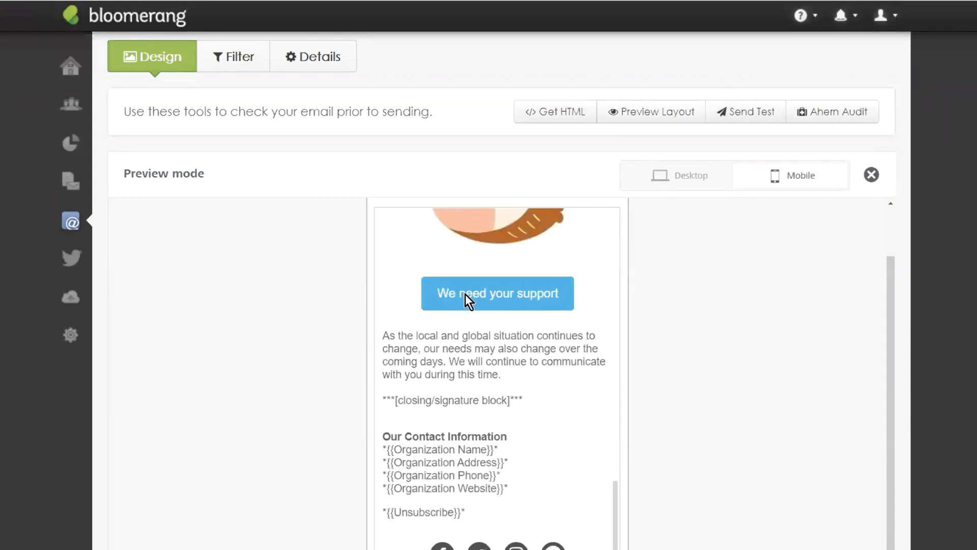
scroll(495, 298, "down", 3)
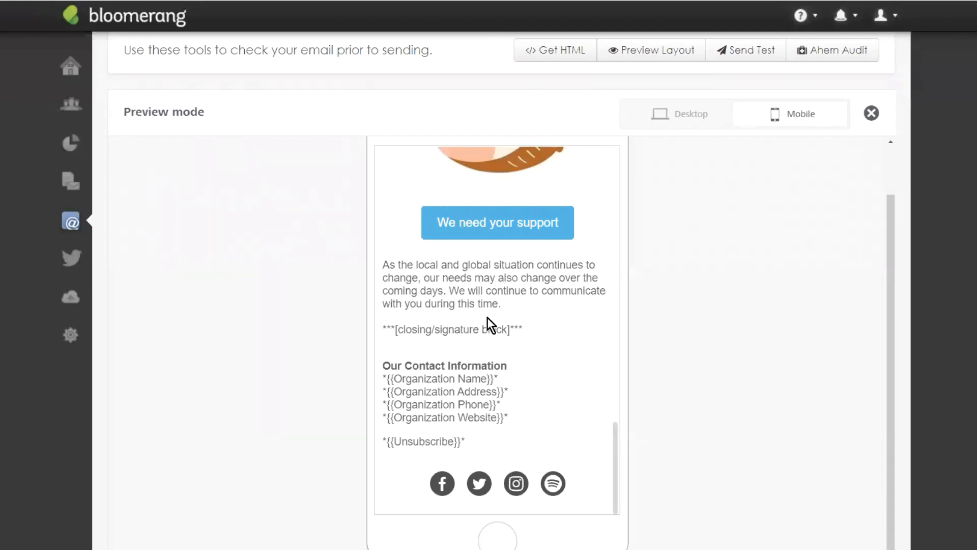
scroll(573, 191, "up", 6)
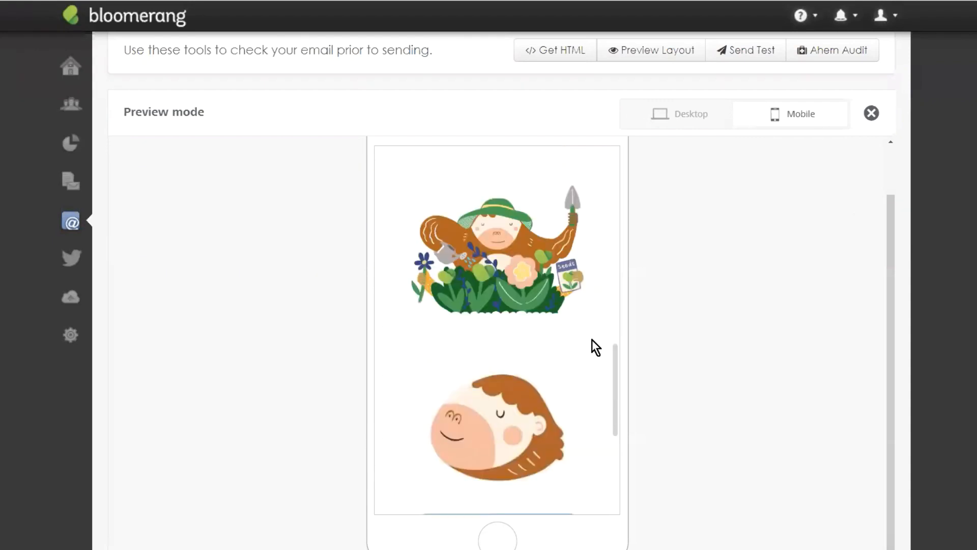
scroll(542, 298, "up", 6)
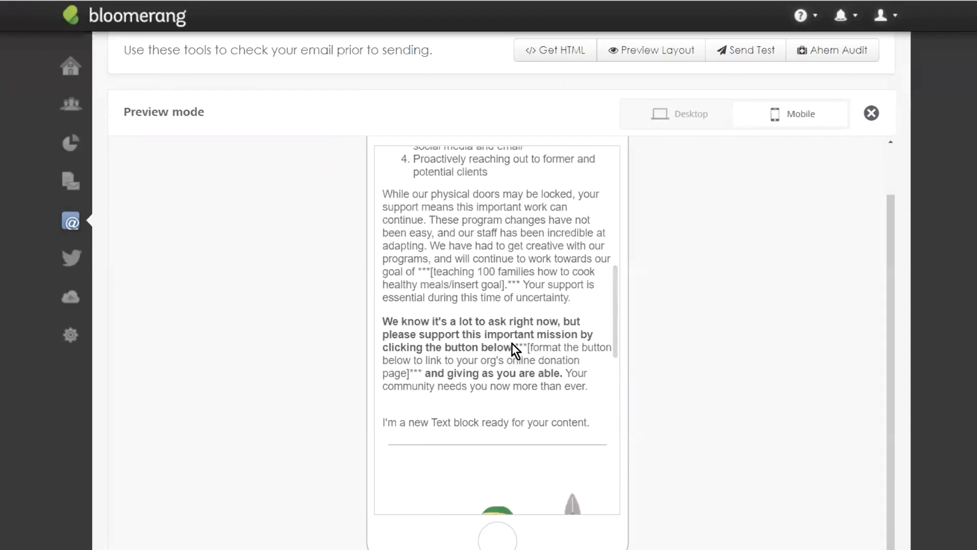
scroll(512, 343, "down", 3)
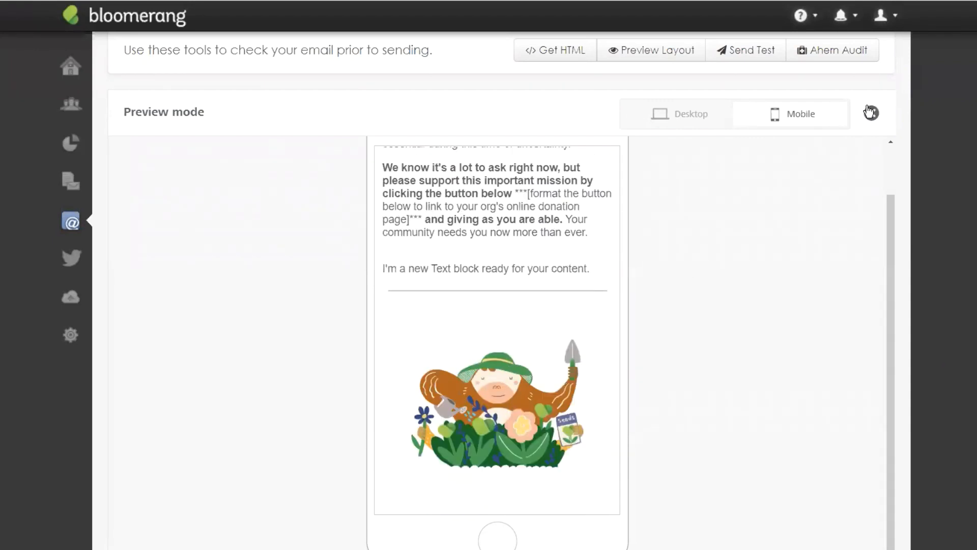
Step: Turn on 'Do not stack on mobile' for the two-illustration row
left_click(871, 113)
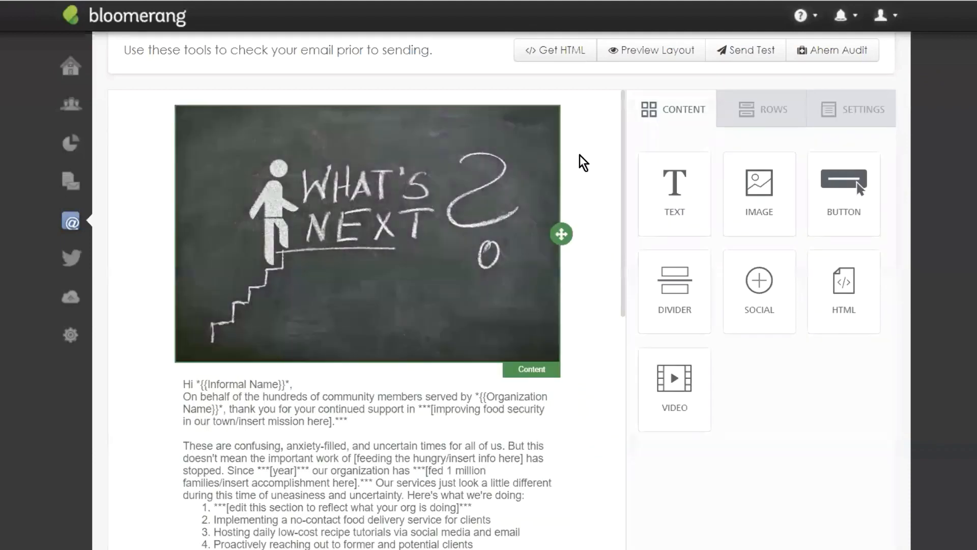
scroll(581, 157, "down", 9)
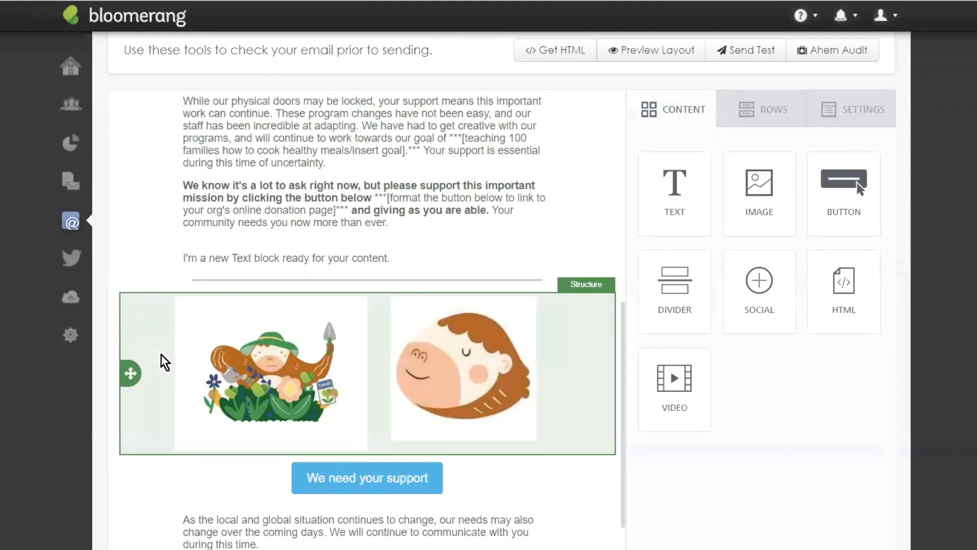
left_click(179, 363)
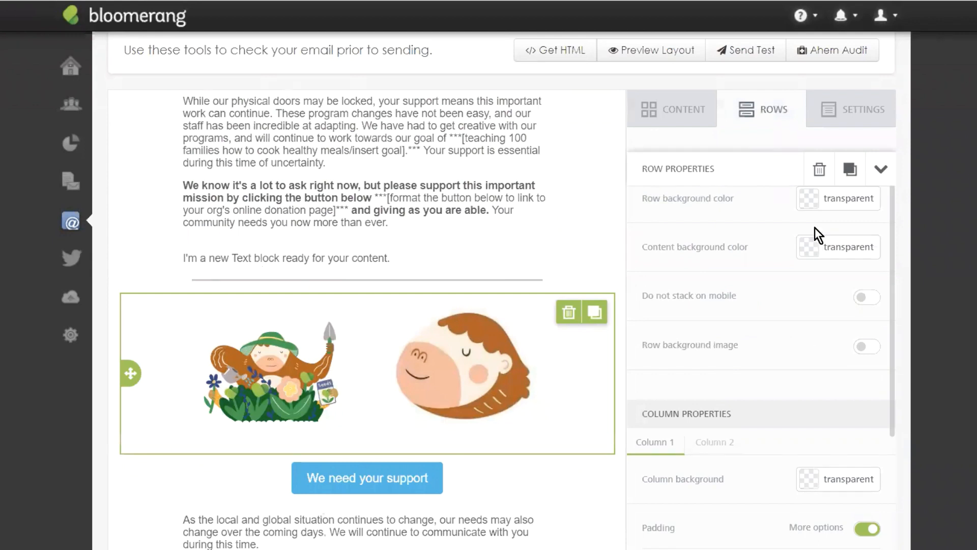
left_click(862, 300)
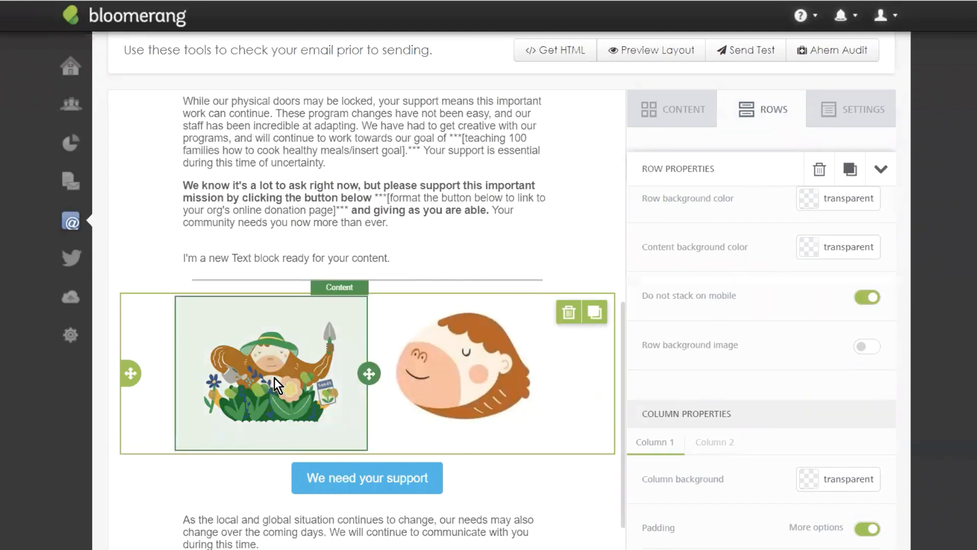
Step: Reselect the illustration row and reopen Preview Layout
left_click(274, 378)
scroll(778, 246, "down", 5)
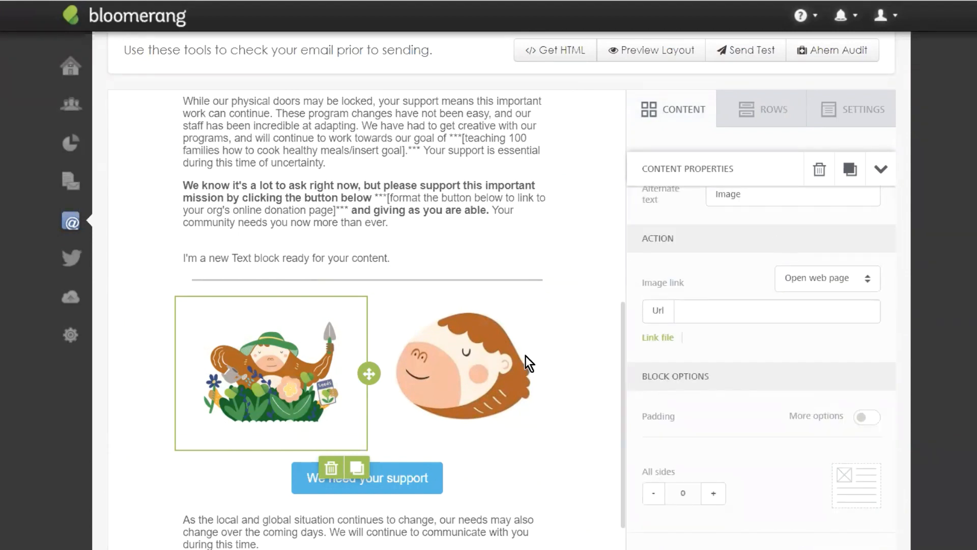
scroll(821, 522, "down", 1)
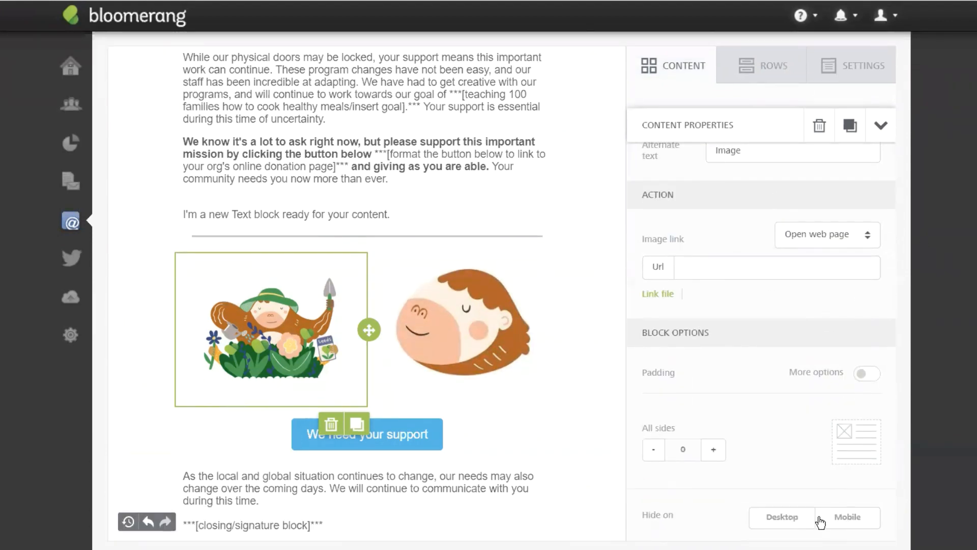
left_click(133, 278)
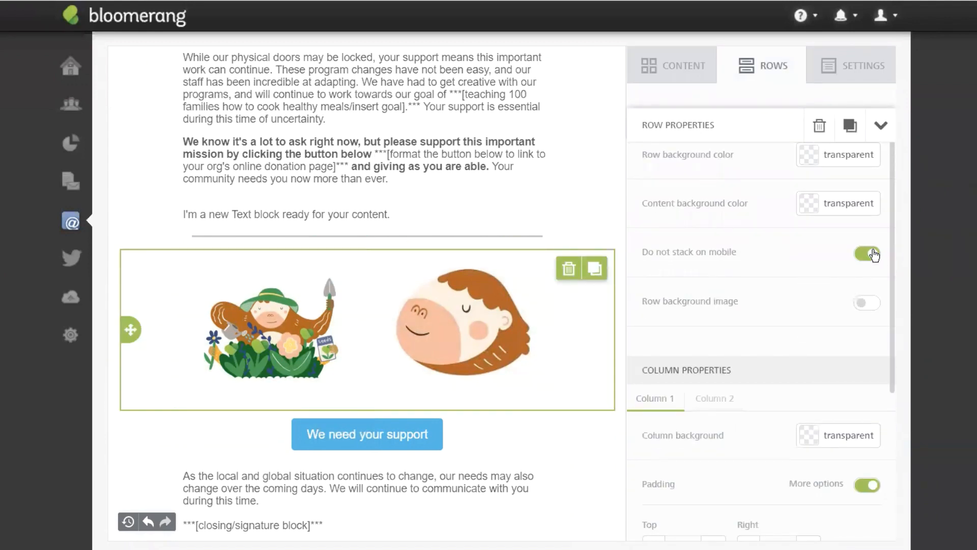
scroll(576, 185, "up", 6)
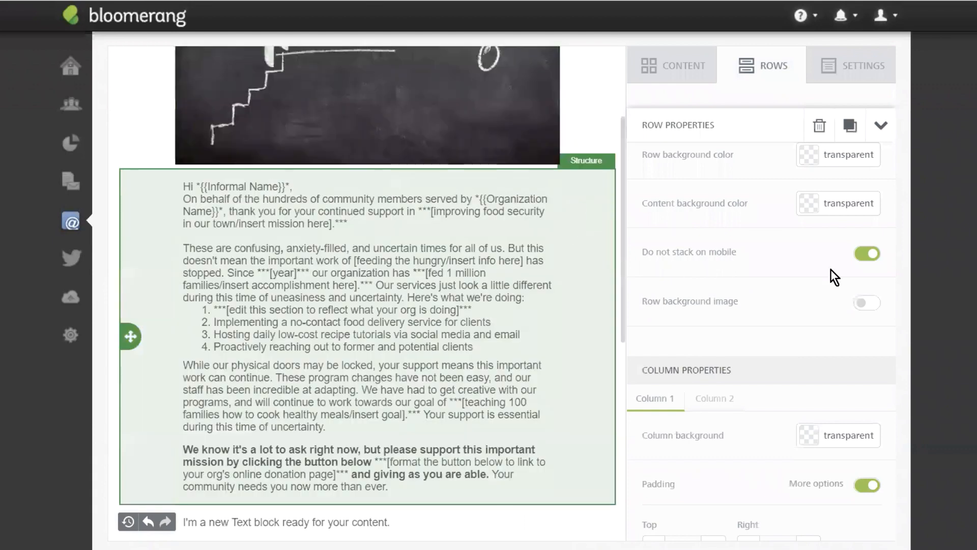
scroll(812, 246, "up", 5)
left_click(661, 175)
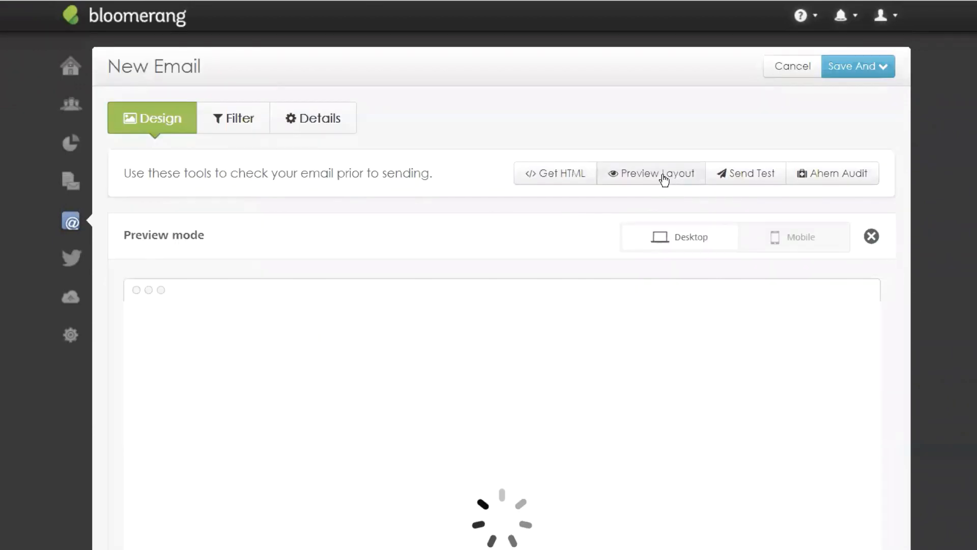
Step: Check the mobile preview to confirm the two illustrations sit side by side, then close it
left_click(801, 239)
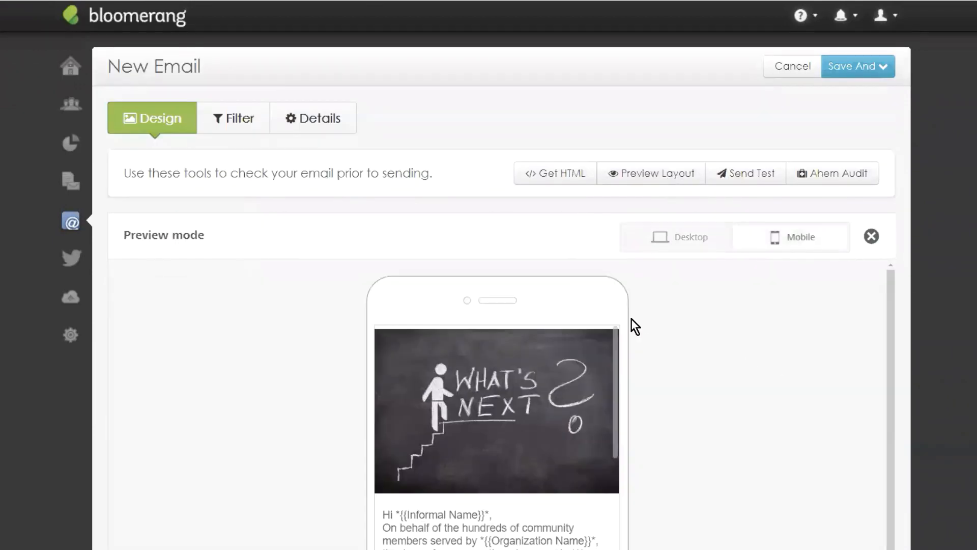
scroll(741, 320, "down", 1)
scroll(739, 316, "down", 3)
scroll(571, 272, "down", 15)
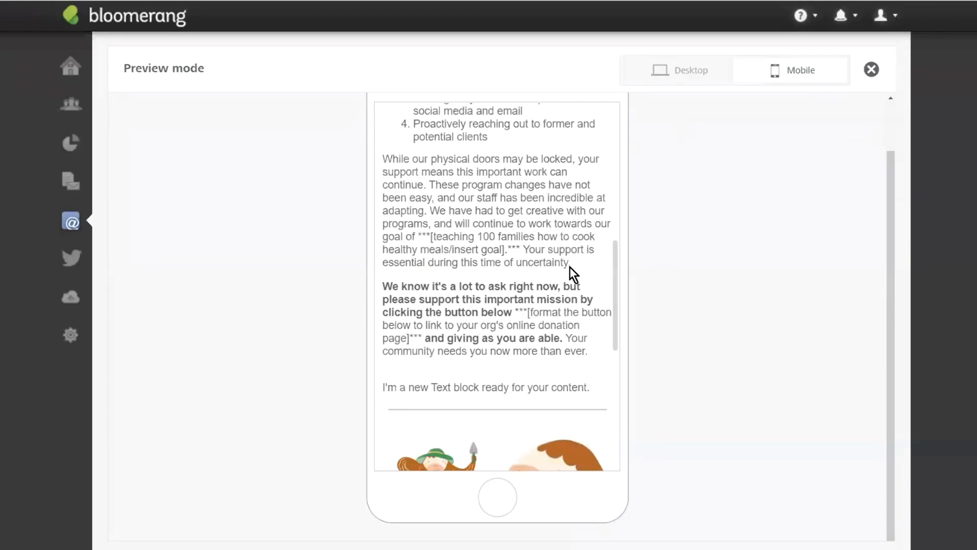
scroll(467, 313, "up", 15)
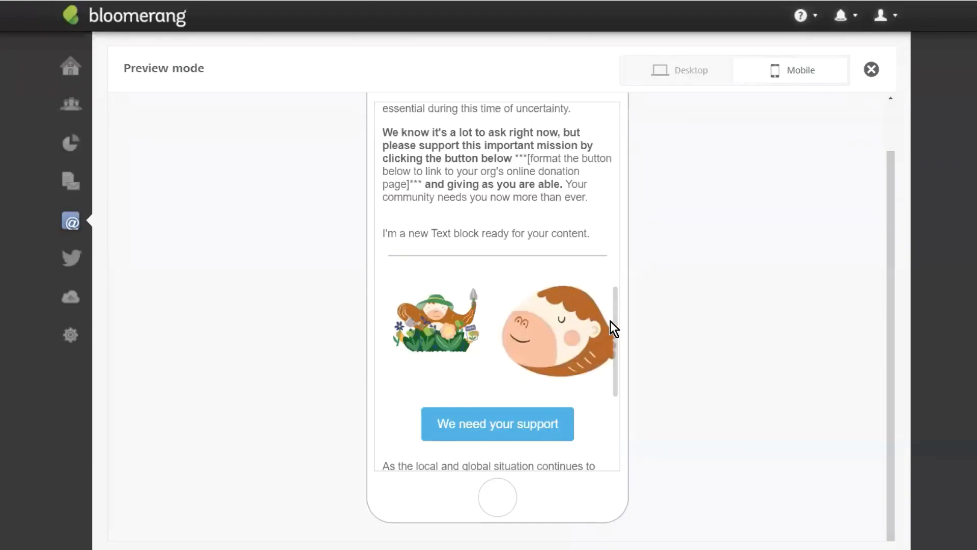
scroll(717, 275, "up", 3)
left_click(871, 237)
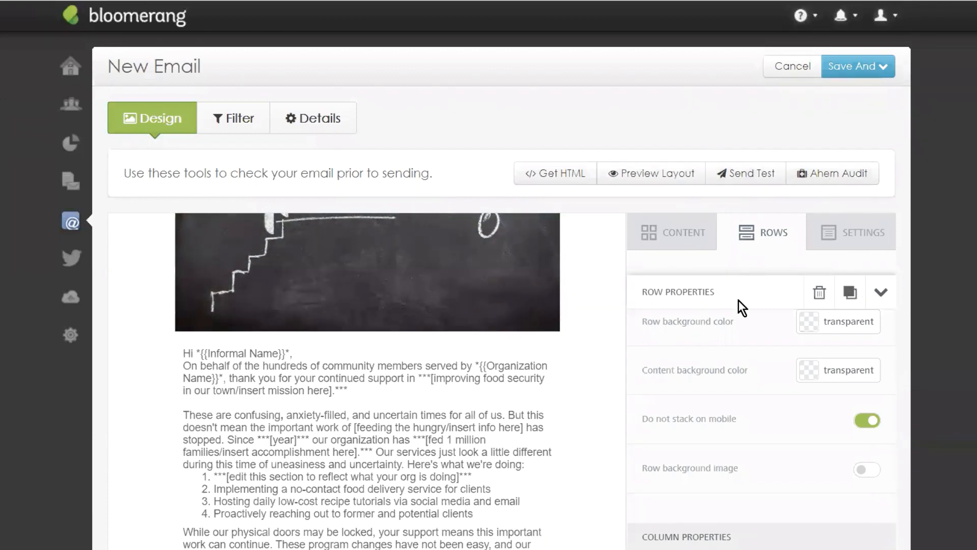
Step: Run the Ahern Audit on the email text and read its "You" test and reading-level scores
left_click(839, 176)
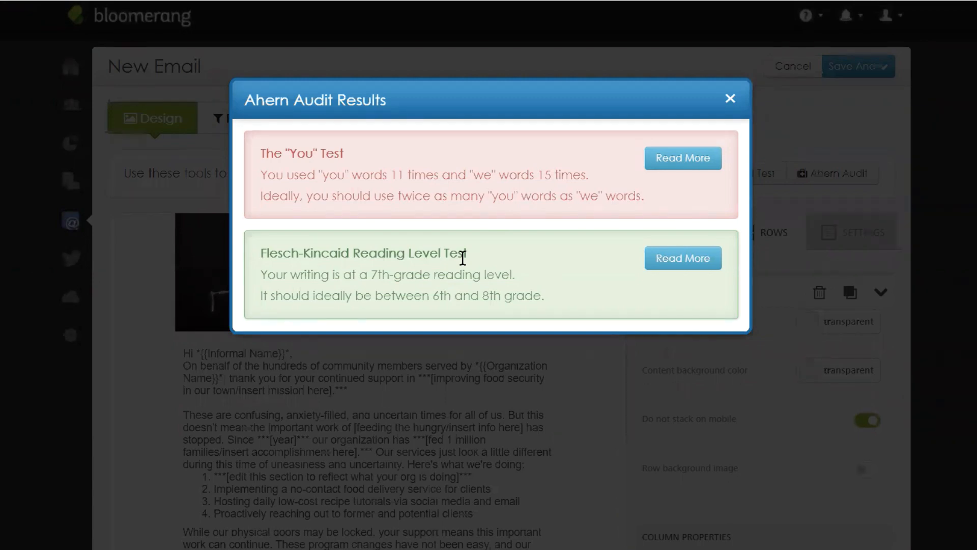
left_click(728, 99)
Step: Start a test email, inspect the recipient address fields, then cancel without sending
left_click(754, 174)
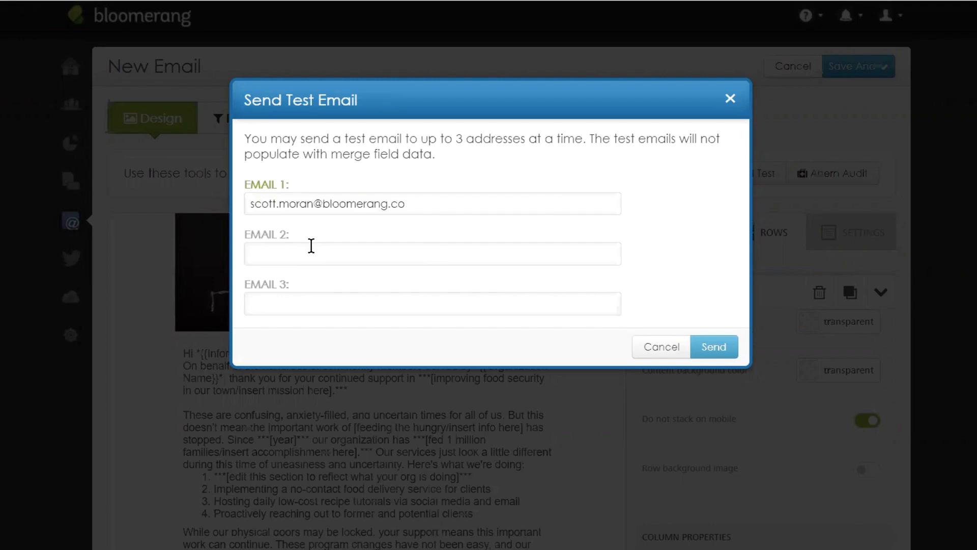
left_click(363, 300)
left_click(654, 220)
left_click(732, 98)
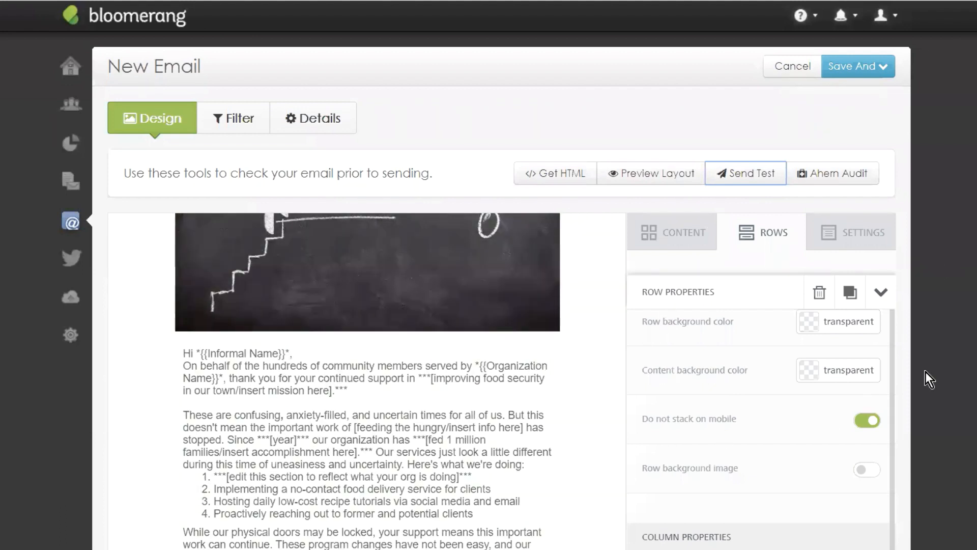
scroll(453, 408, "up", 3)
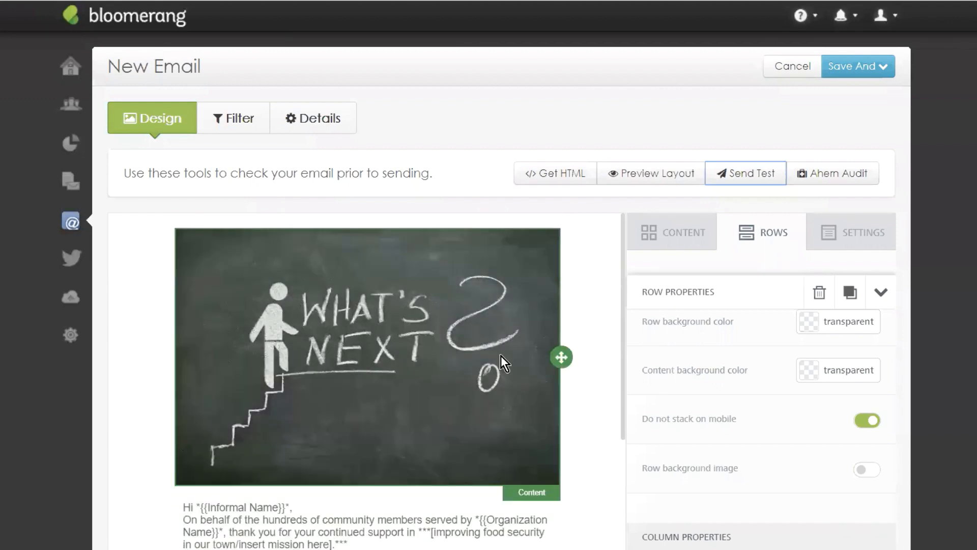
Step: Check the email's transaction filter, then Save And Preview: 1332 transactions, 78 emails to send
left_click(258, 131)
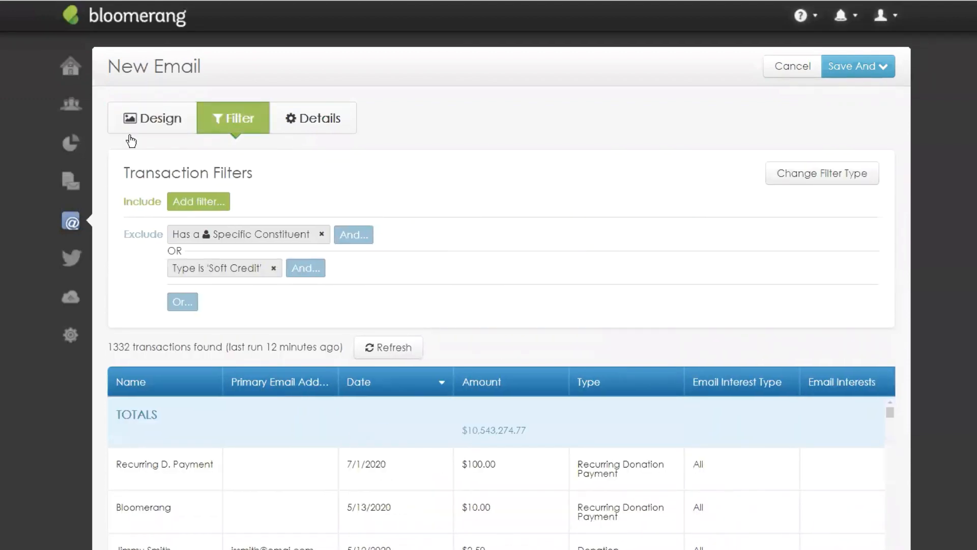
left_click(153, 123)
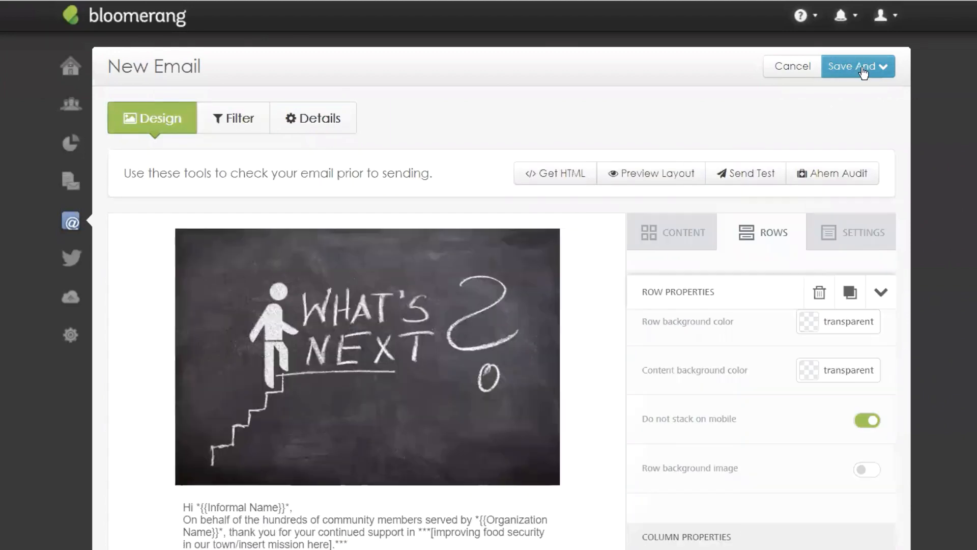
left_click(866, 69)
left_click(867, 102)
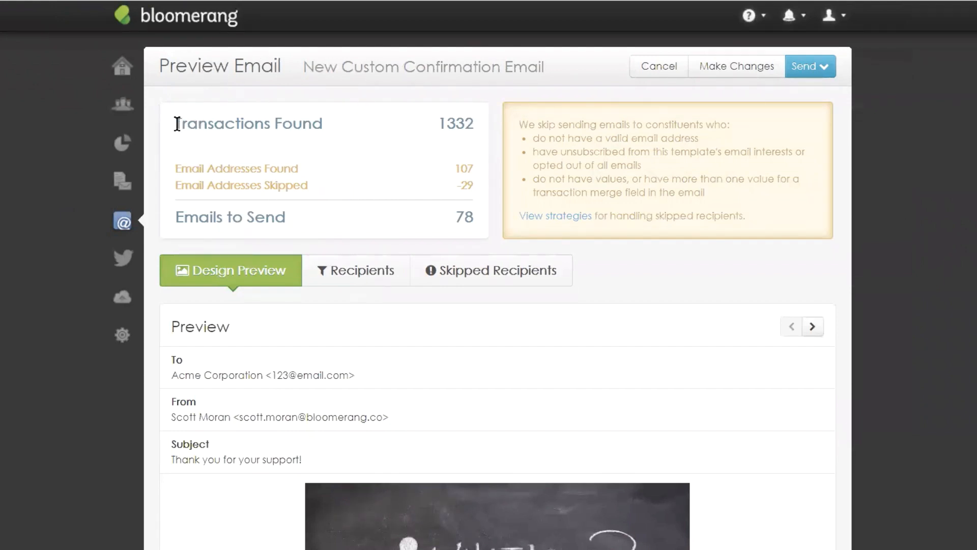
left_click_drag(177, 124, 475, 130)
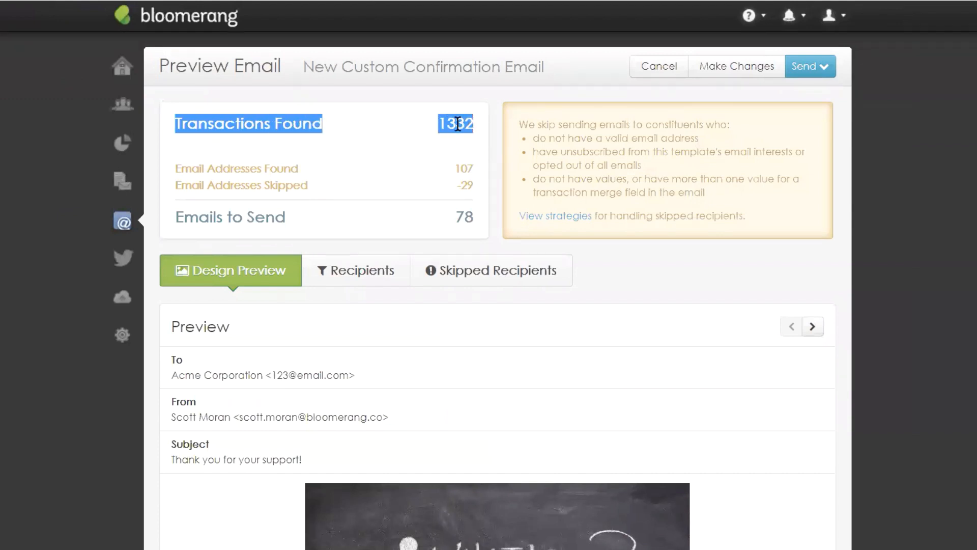
left_click(476, 167)
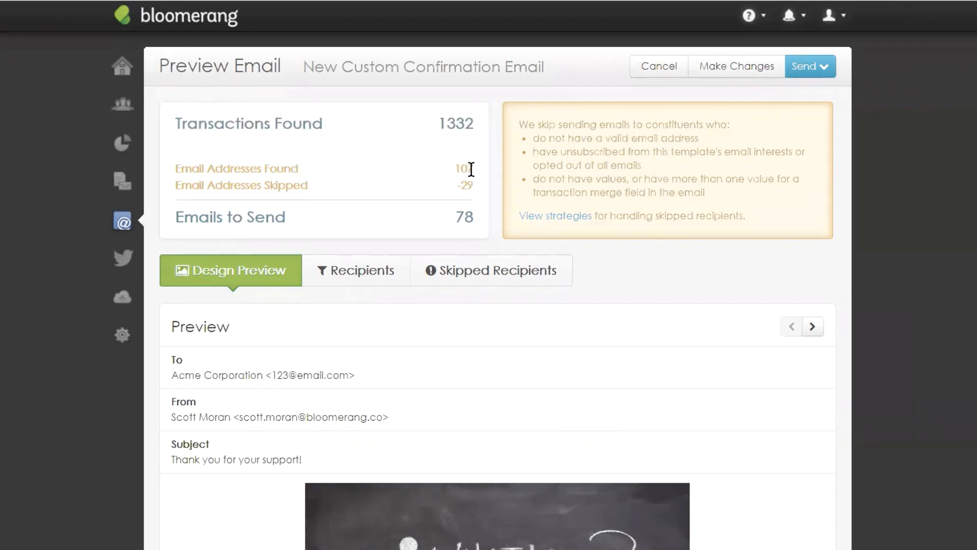
left_click_drag(455, 169, 472, 170)
left_click_drag(457, 187, 466, 186)
left_click(474, 271)
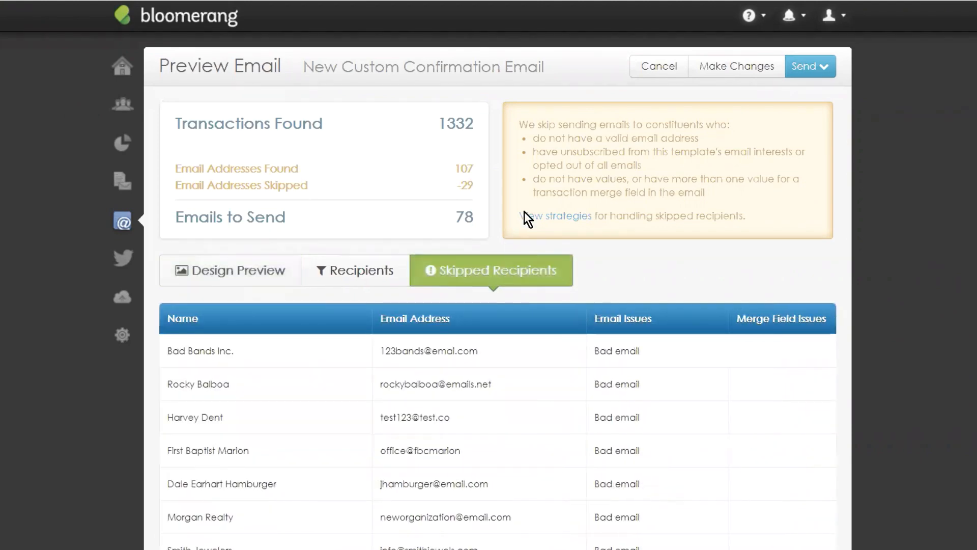
scroll(585, 294, "down", 4)
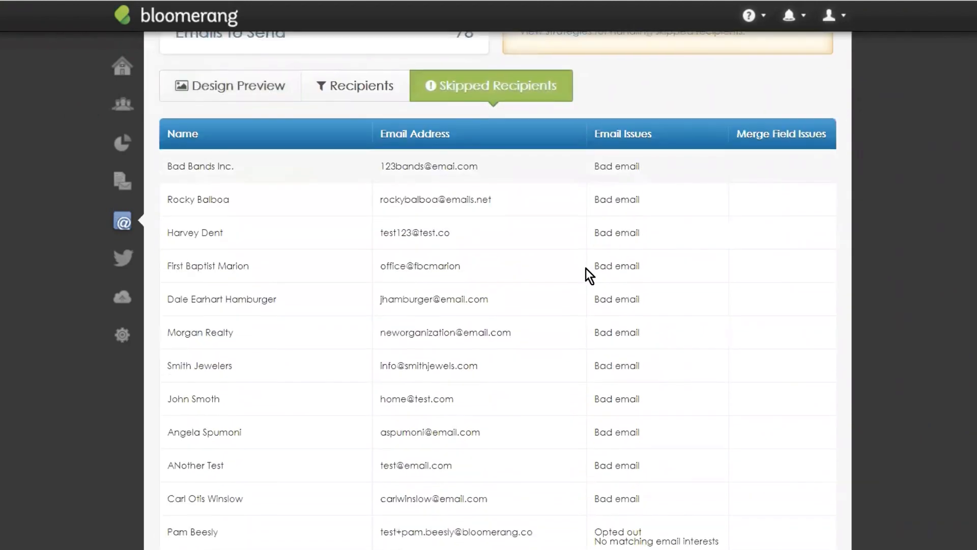
scroll(620, 194, "down", 2)
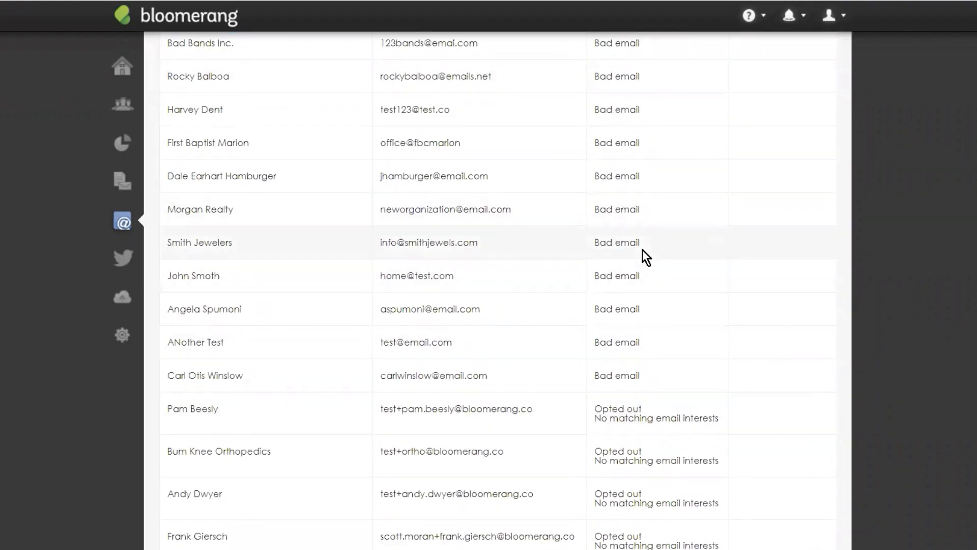
scroll(631, 392, "down", 12)
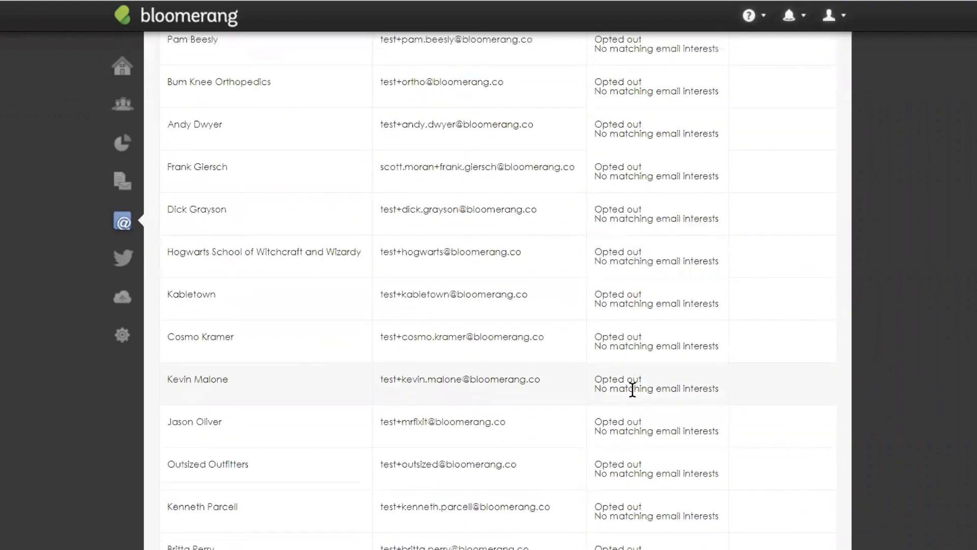
scroll(637, 373, "up", 1)
scroll(643, 356, "up", 8)
scroll(651, 340, "down", 10)
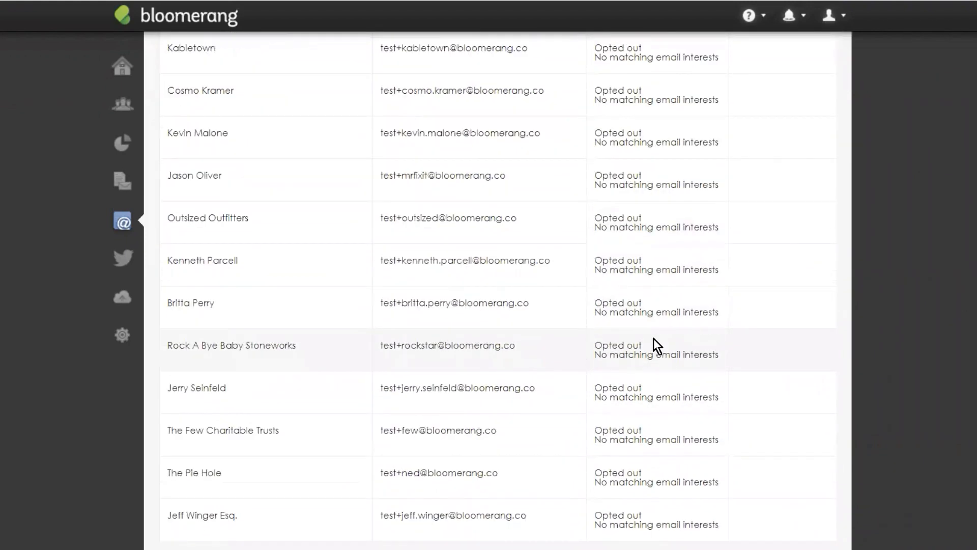
scroll(667, 392, "up", 14)
scroll(662, 381, "up", 4)
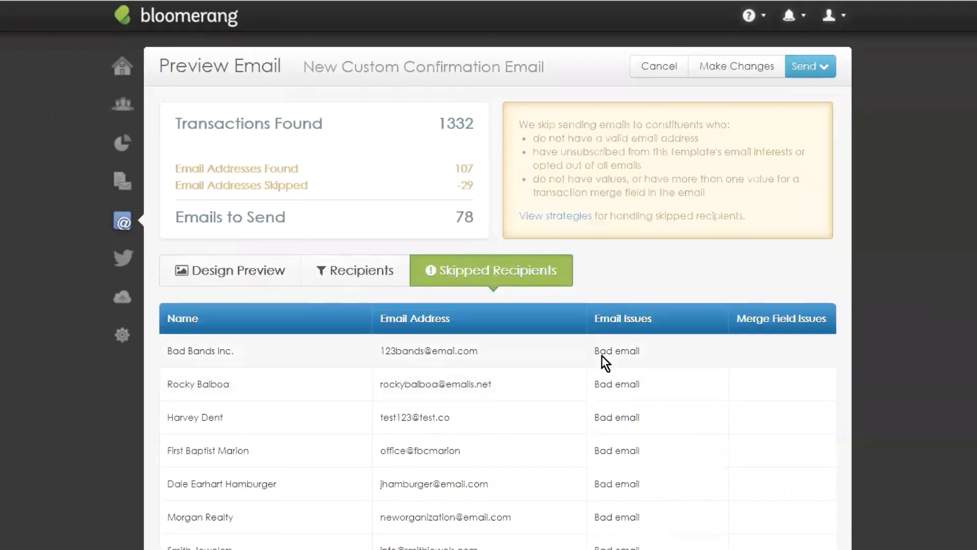
left_click(353, 273)
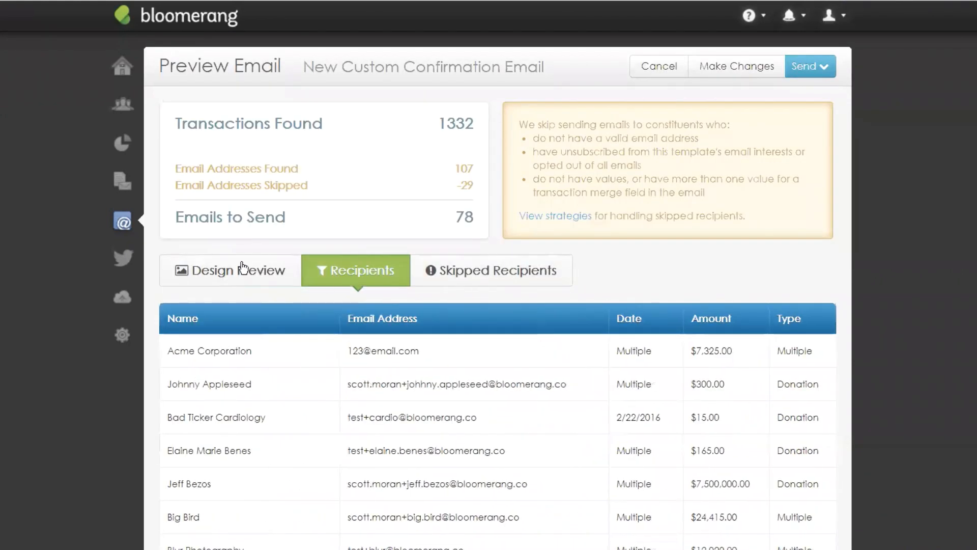
left_click(223, 275)
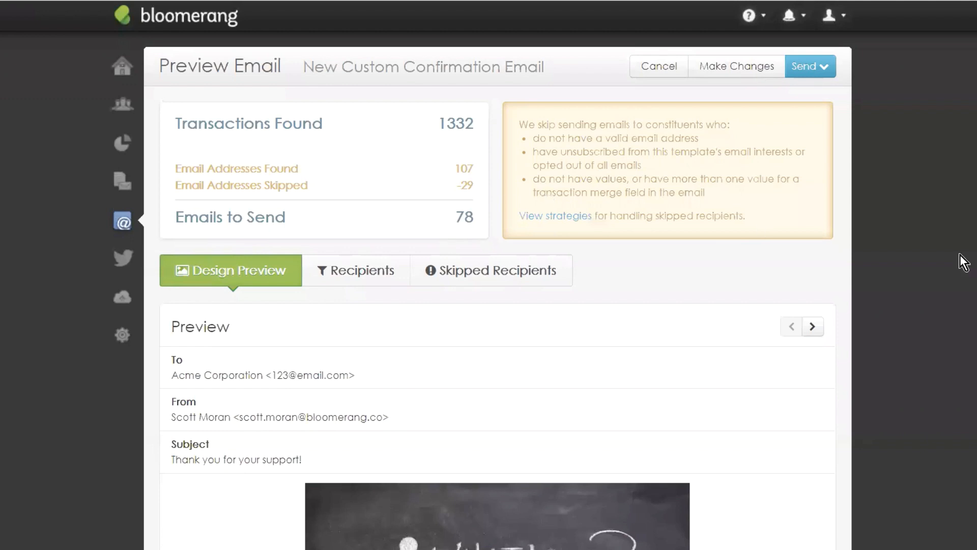
Step: Scroll through the full design preview, checking the organisation name Scott's Tots
scroll(386, 187, "down", 3)
scroll(428, 181, "down", 1)
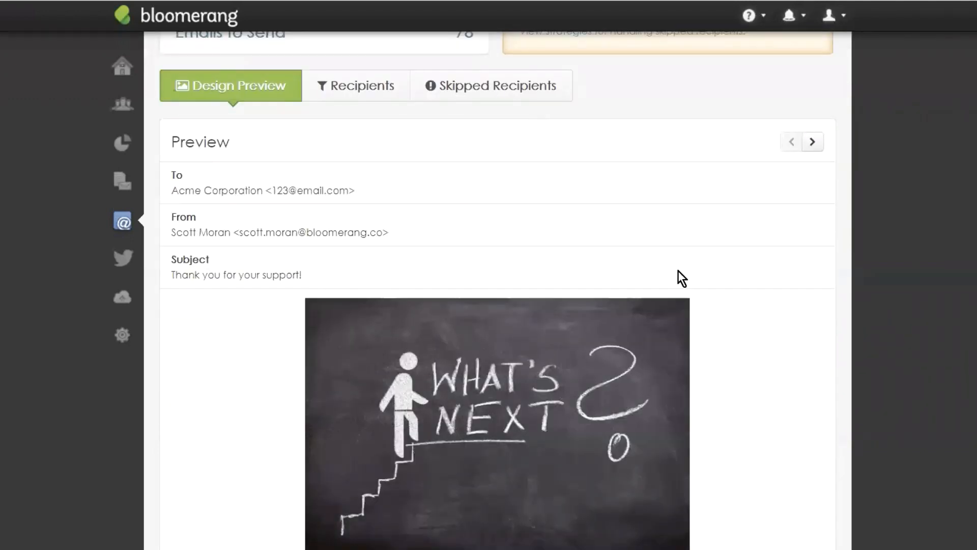
scroll(678, 275, "down", 2)
scroll(681, 298, "up", 1)
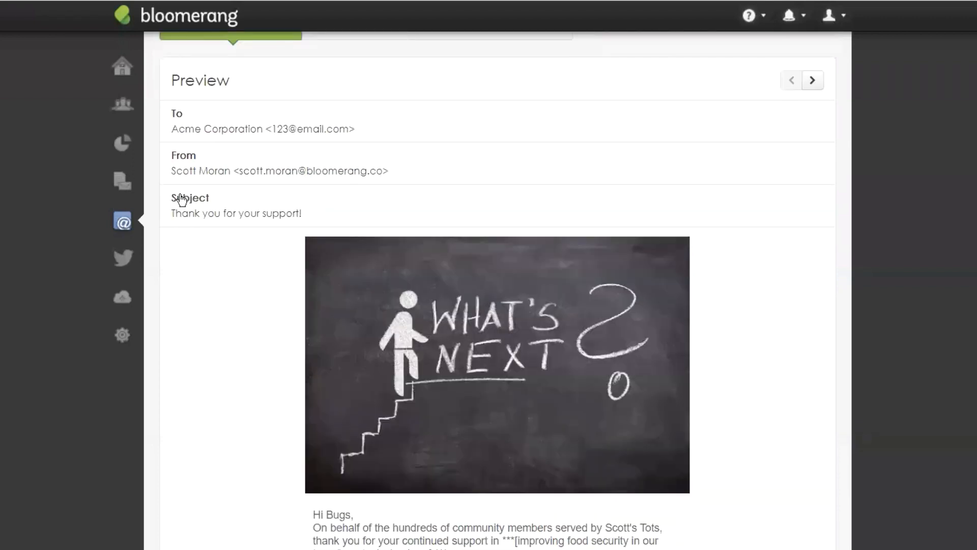
scroll(788, 399, "down", 2)
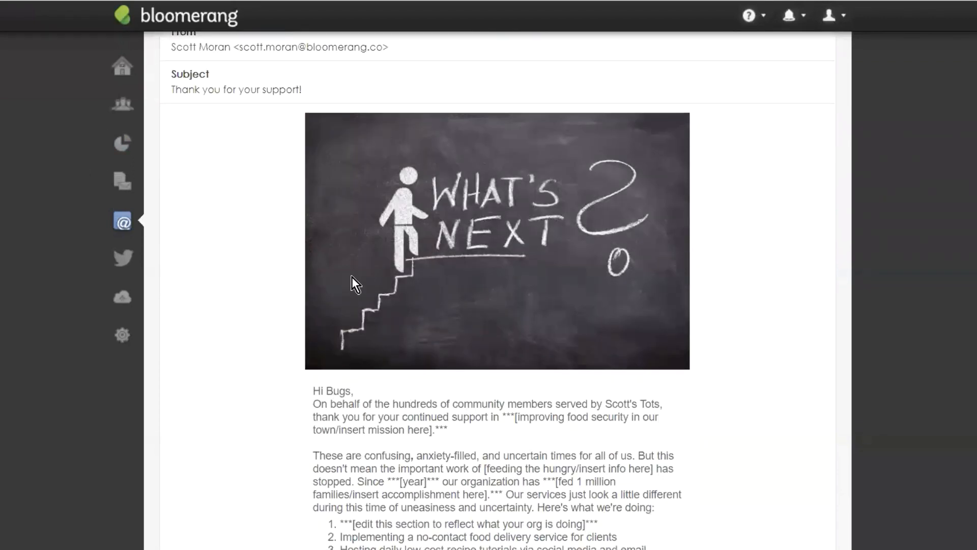
scroll(411, 399, "down", 2)
scroll(515, 212, "down", 2)
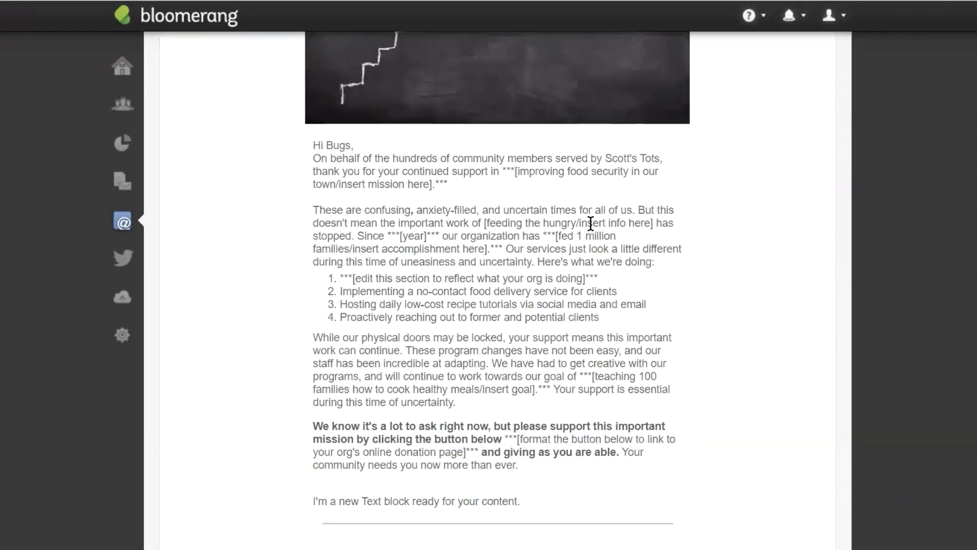
left_click_drag(605, 158, 662, 158)
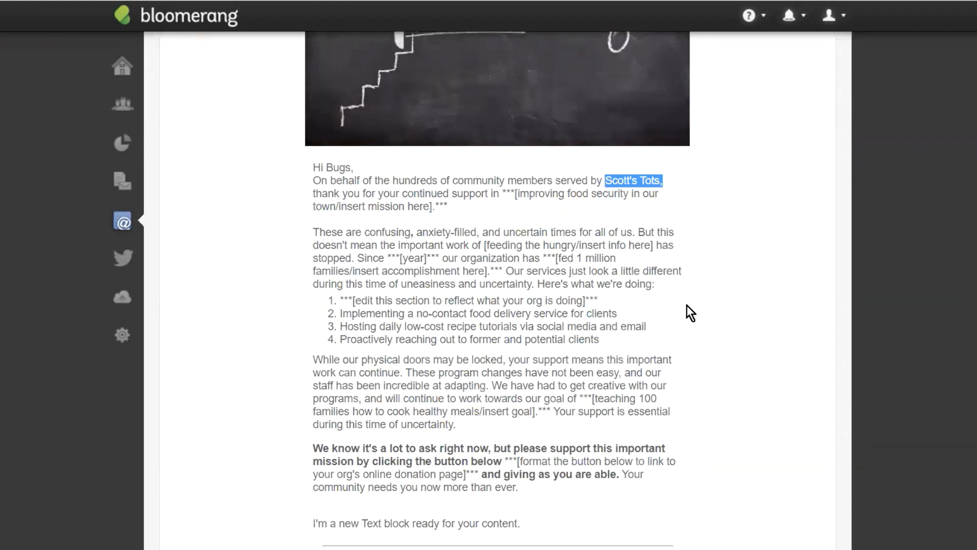
scroll(687, 308, "up", 6)
Step: Step through six recipients' personalised versions of the email, scrolling to review each
left_click(813, 80)
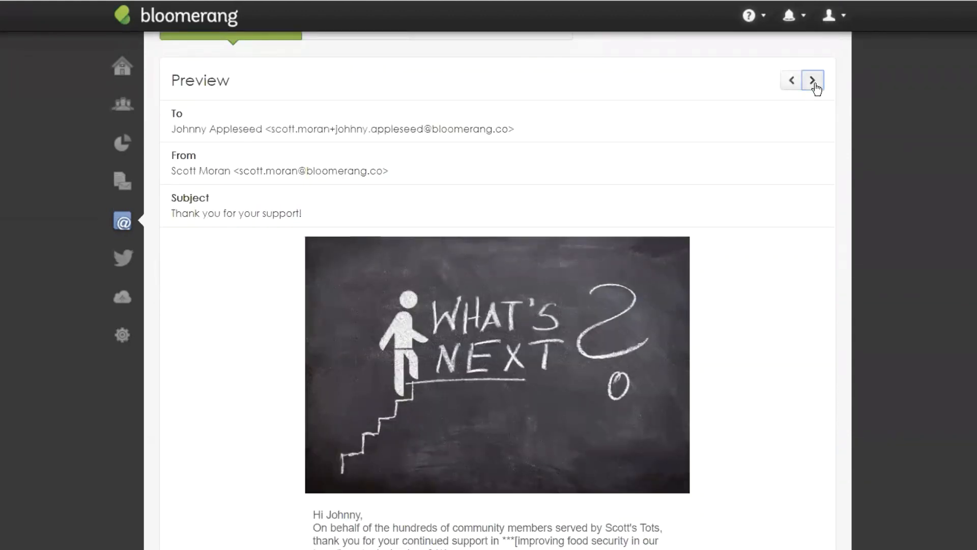
left_click(813, 80)
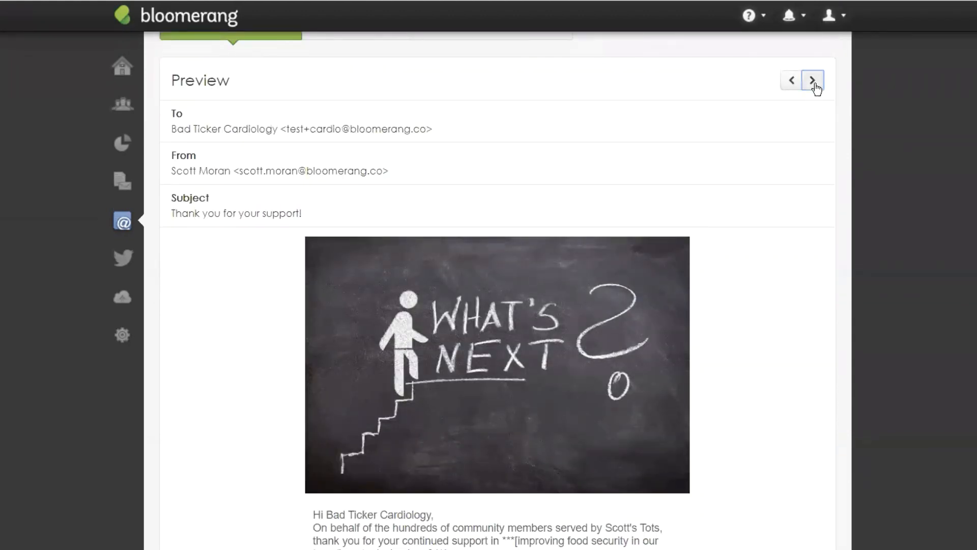
left_click(814, 81)
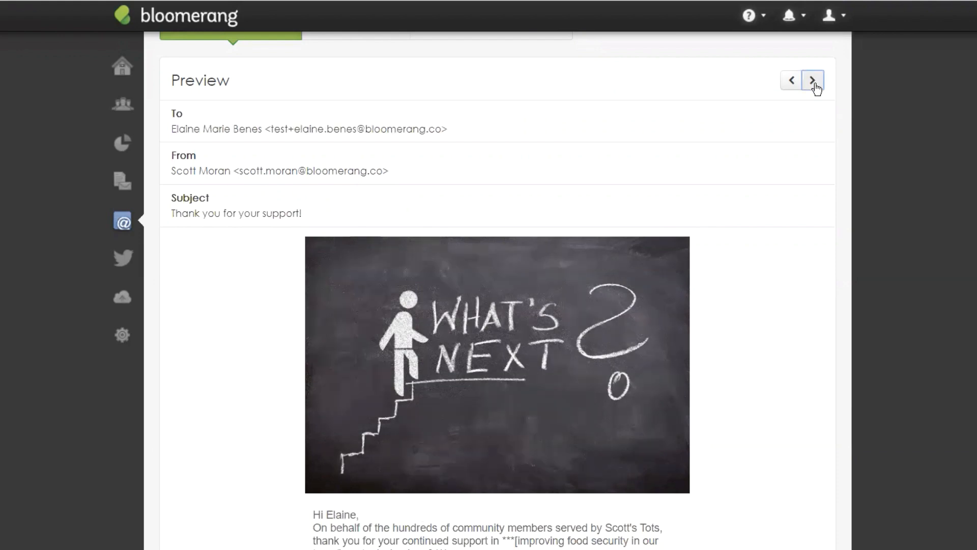
left_click(813, 81)
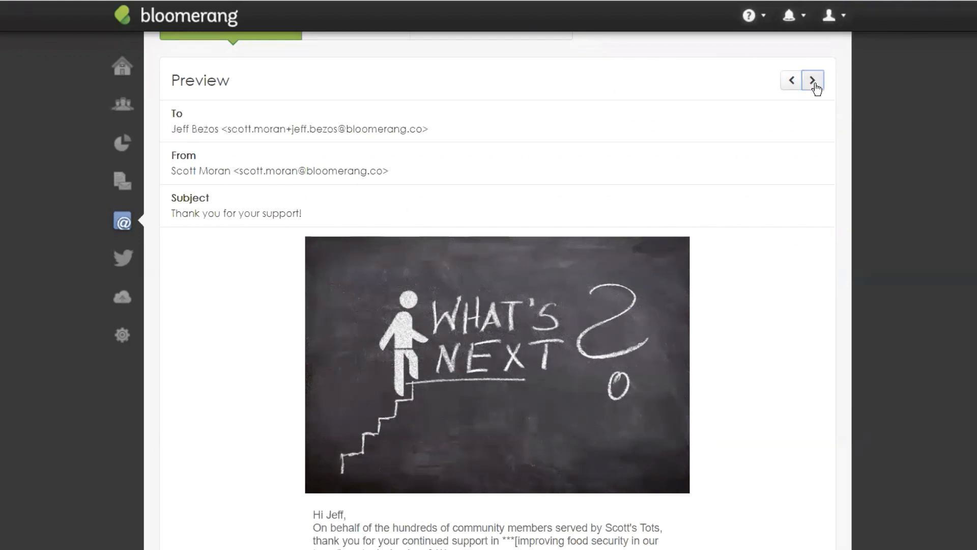
left_click(813, 81)
left_click(813, 80)
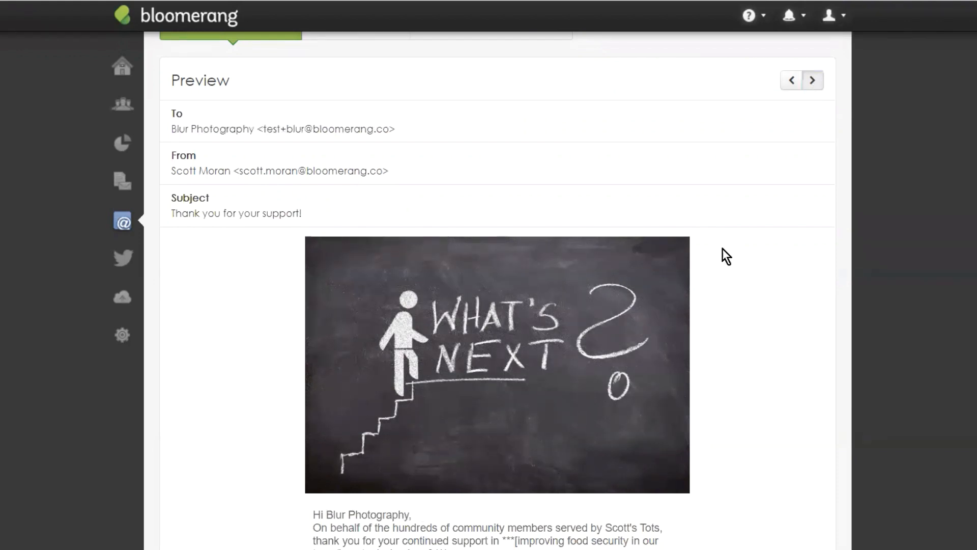
scroll(743, 102, "down", 15)
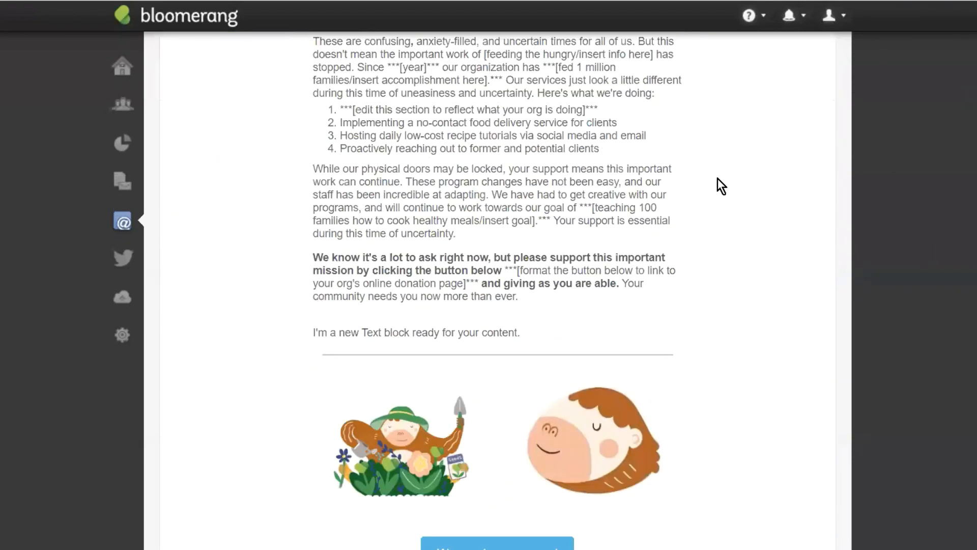
scroll(713, 173, "up", 9)
scroll(560, 357, "down", 9)
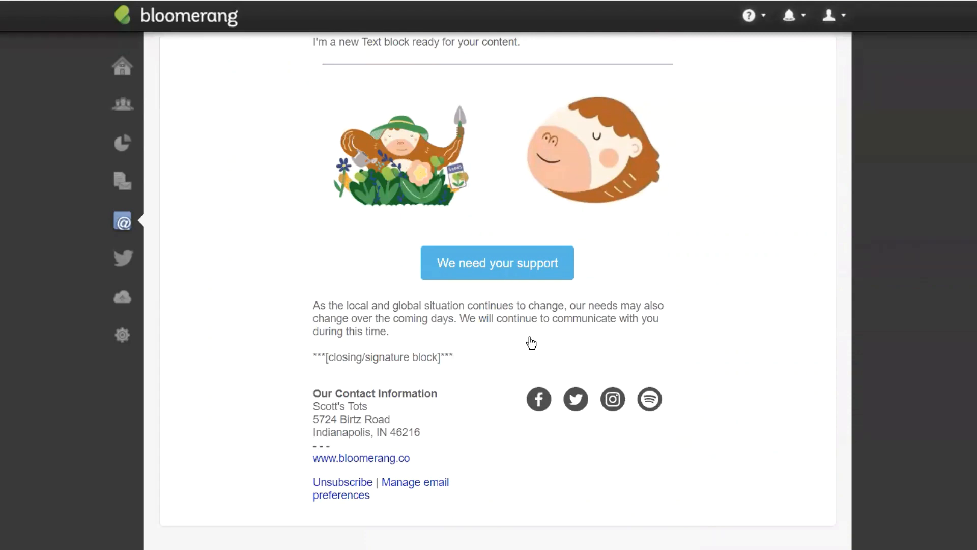
scroll(622, 272, "up", 10)
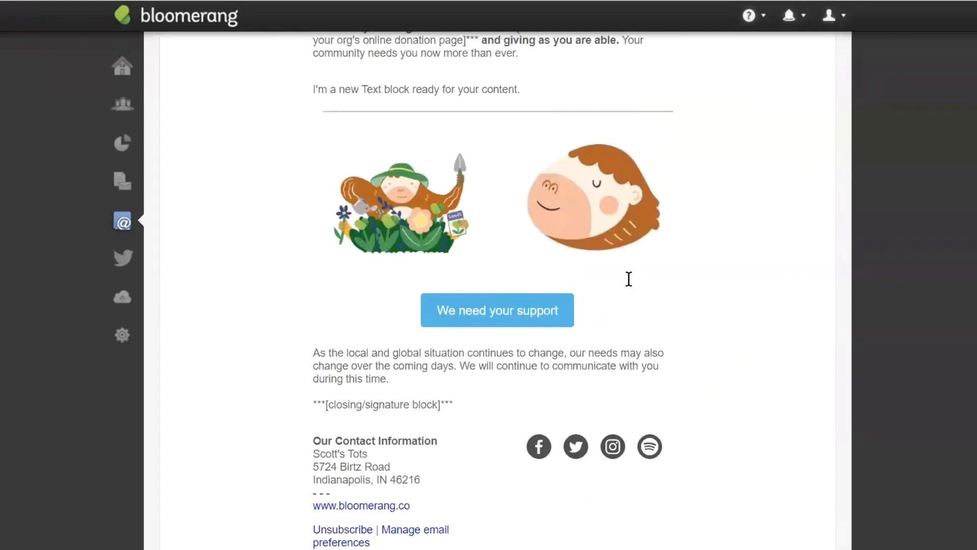
scroll(728, 306, "up", 6)
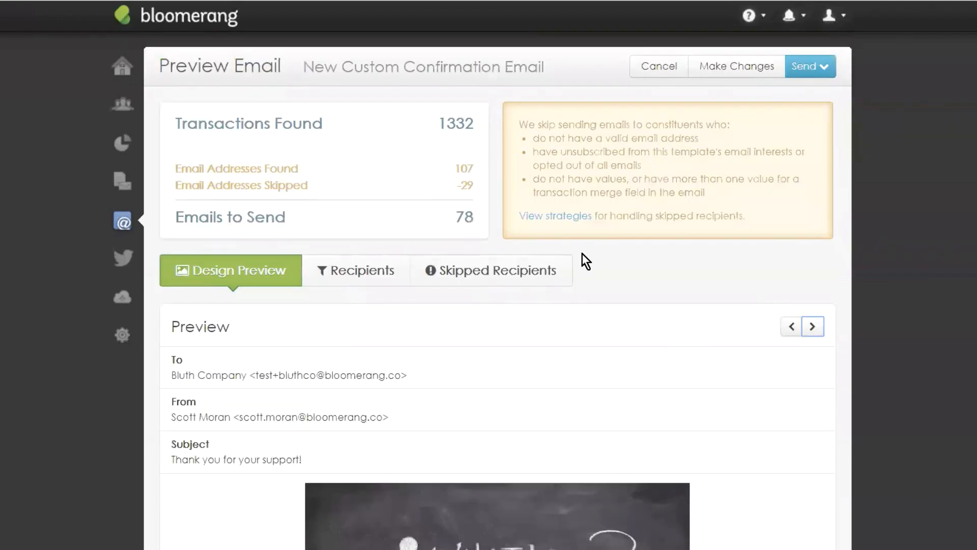
Step: Schedule the email for later, starting 5/15/2020 at 2:30 PM Eastern Standard Time
left_click(812, 72)
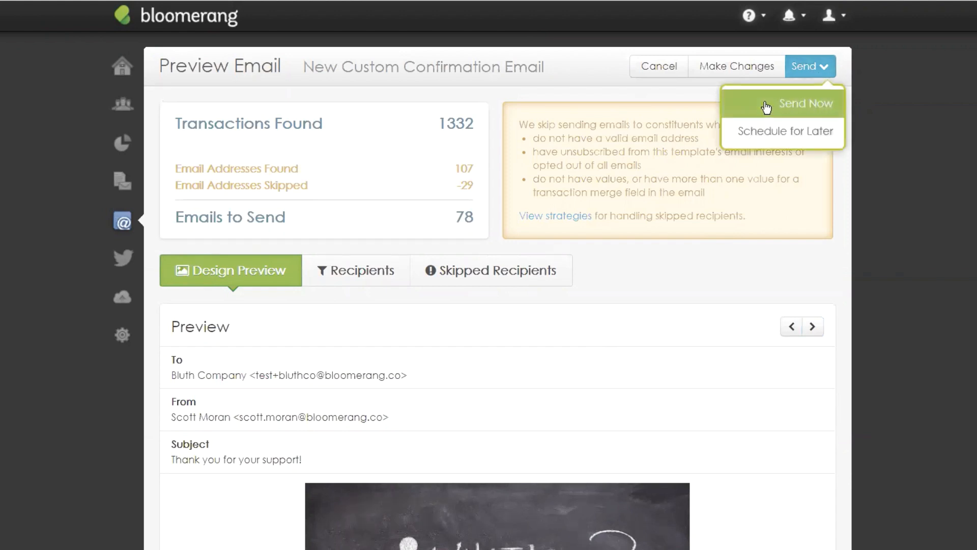
left_click(786, 131)
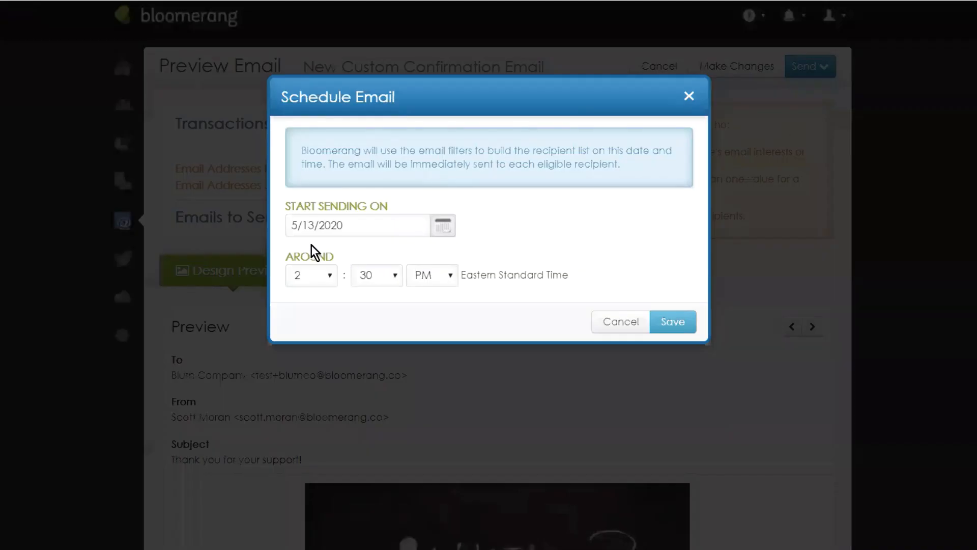
left_click(443, 228)
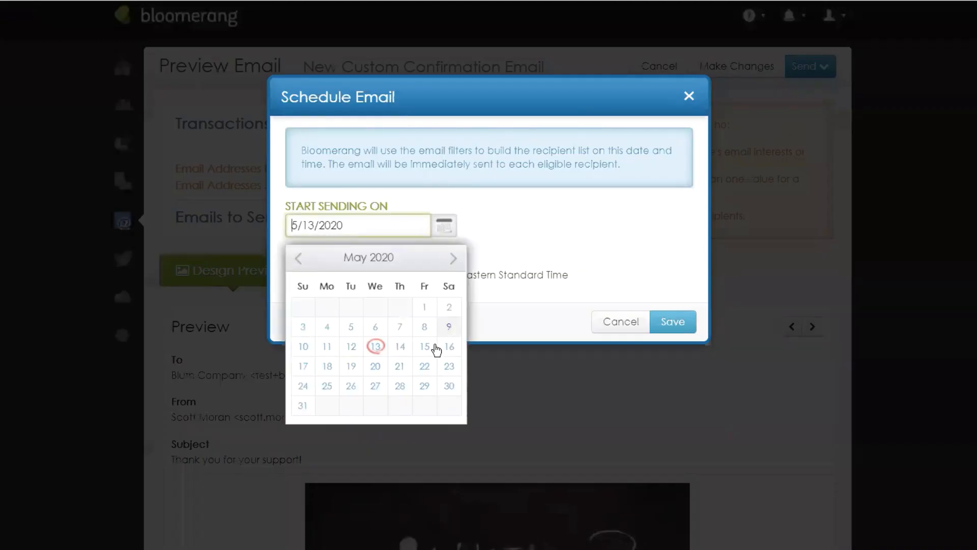
left_click(431, 351)
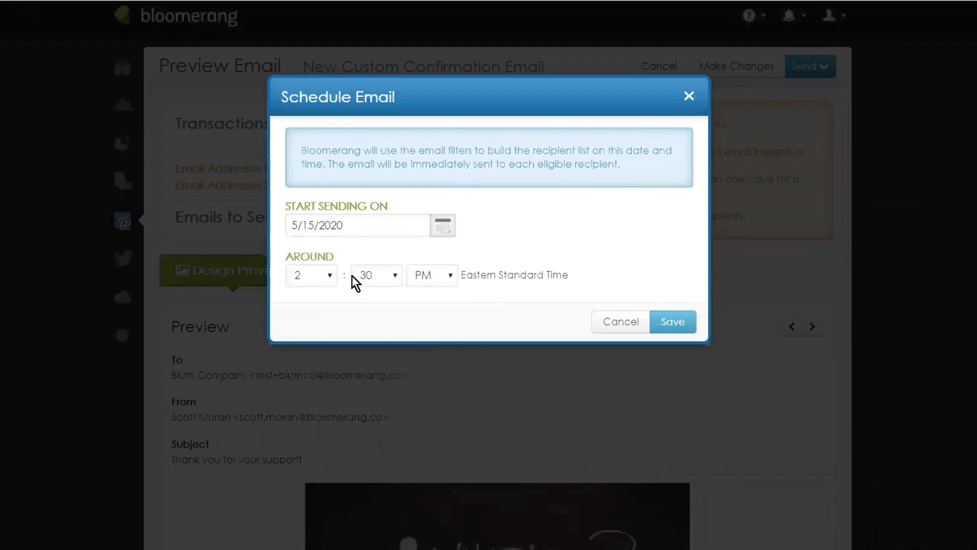
left_click_drag(570, 276, 462, 272)
left_click(469, 260)
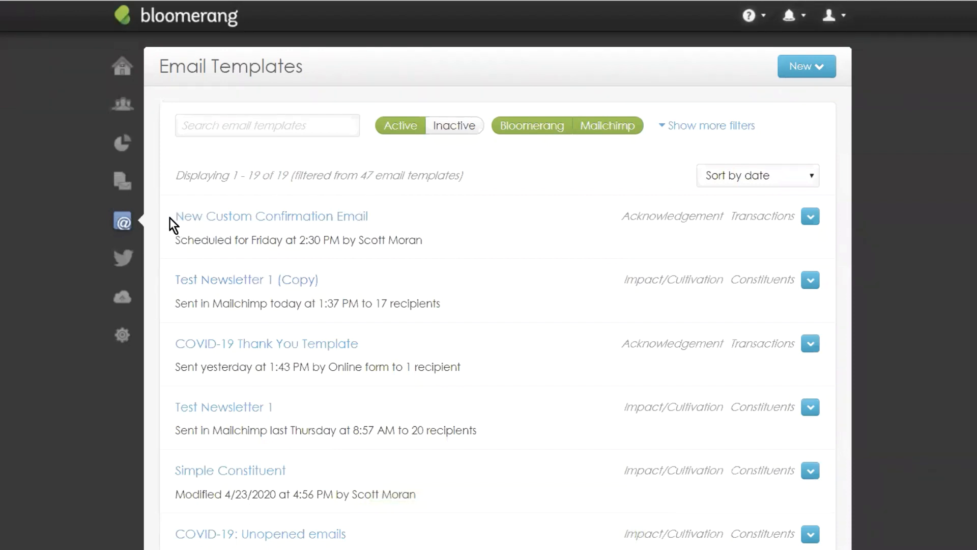
Step: Verify New Custom Confirmation Email is listed in Email Templates as scheduled for Friday at 2:30 PM
left_click_drag(167, 212, 396, 213)
left_click(396, 214)
left_click_drag(176, 242, 412, 242)
left_click(412, 241)
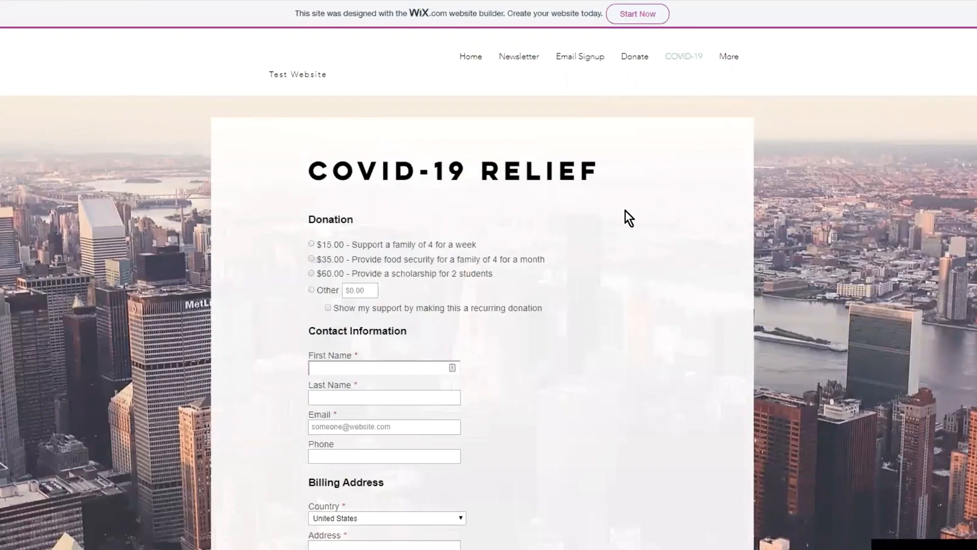
Step: Scroll the Wix COVID-19 Relief form to review its $15, $35 and $60 gift options
scroll(625, 210, "down", 8)
scroll(684, 221, "down", 2)
scroll(683, 221, "up", 5)
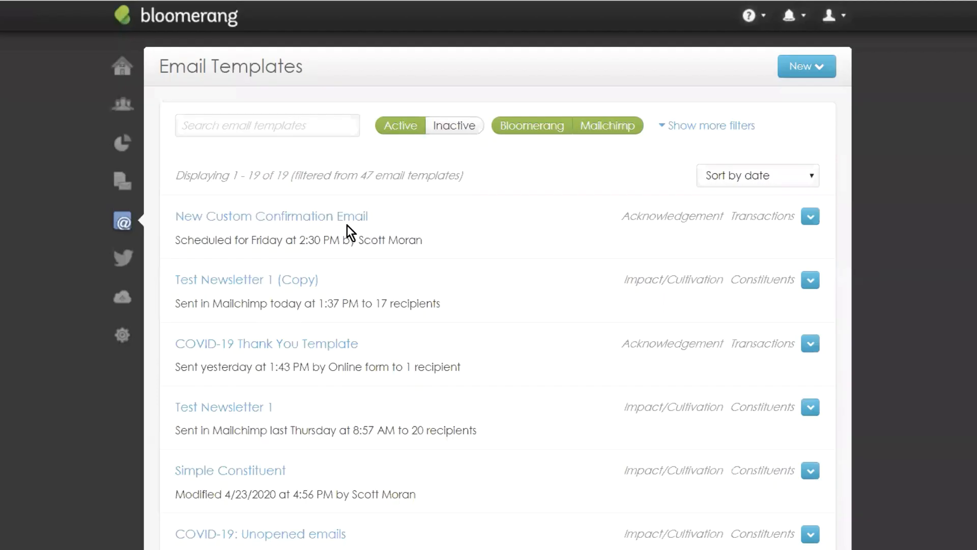
Step: Open the Settings flyout from the sidebar gear icon, closing and reopening it once
left_click(127, 330)
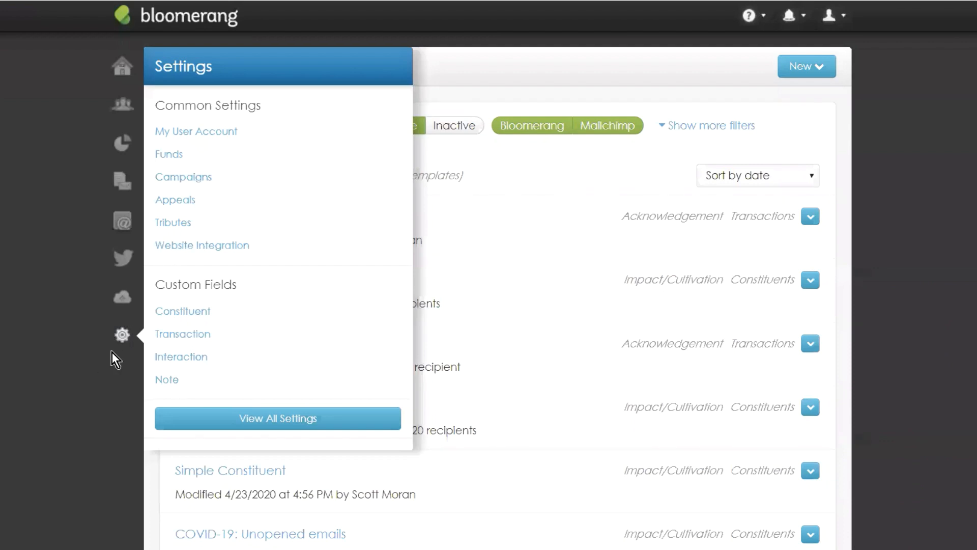
left_click(116, 342)
left_click(120, 337)
Step: Open the COVID-19 giving form under Website Integration and choose New Custom Confirmation Email as its confirmation email
left_click(186, 246)
left_click(273, 235)
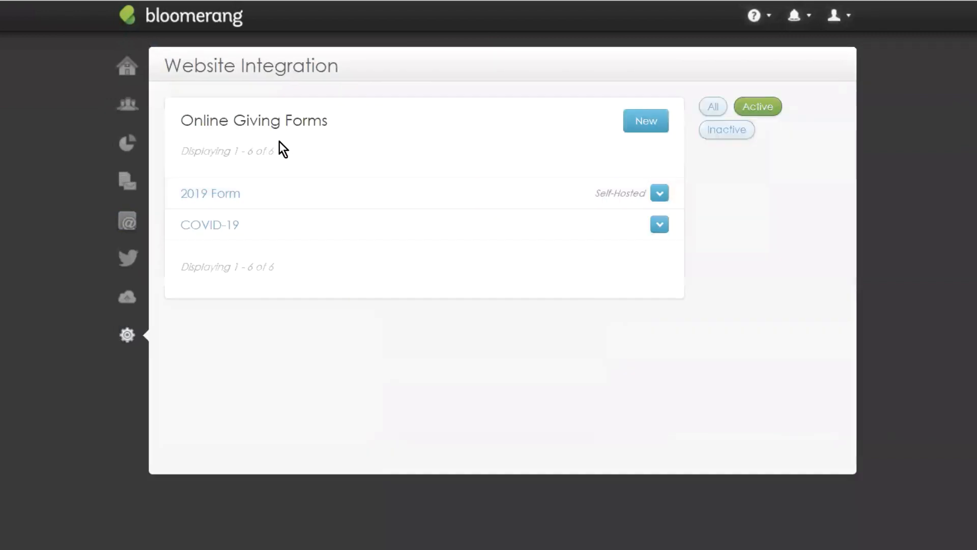
left_click(200, 228)
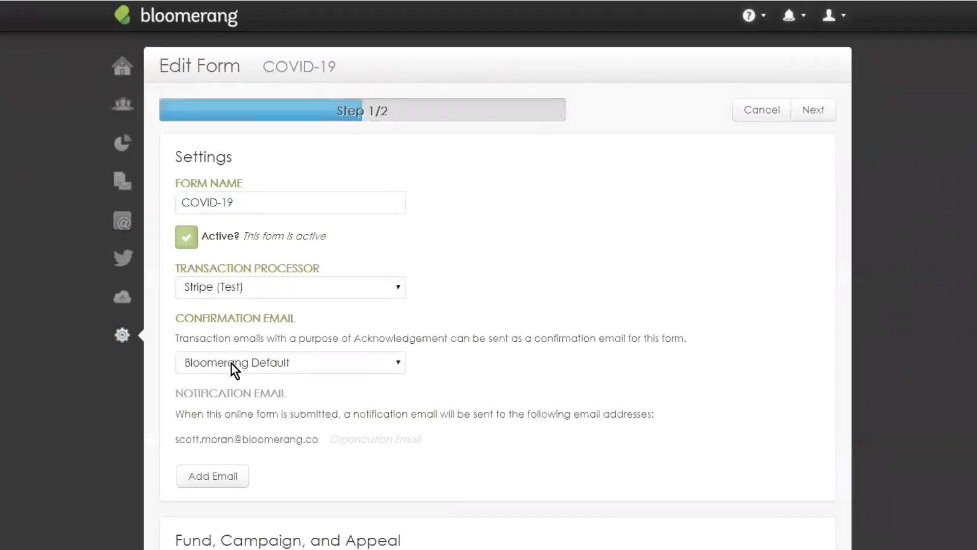
triple_click(355, 336)
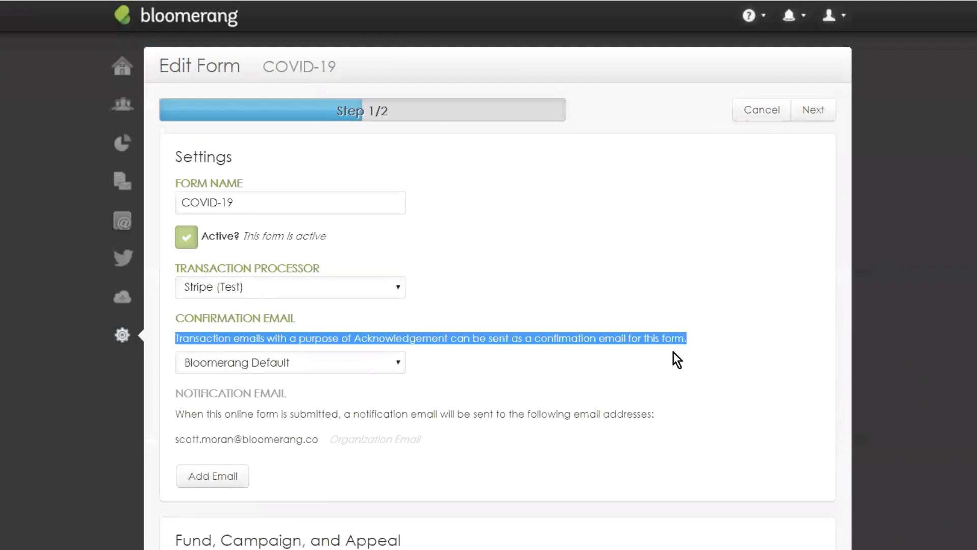
left_click_drag(684, 340, 176, 340)
left_click(483, 362)
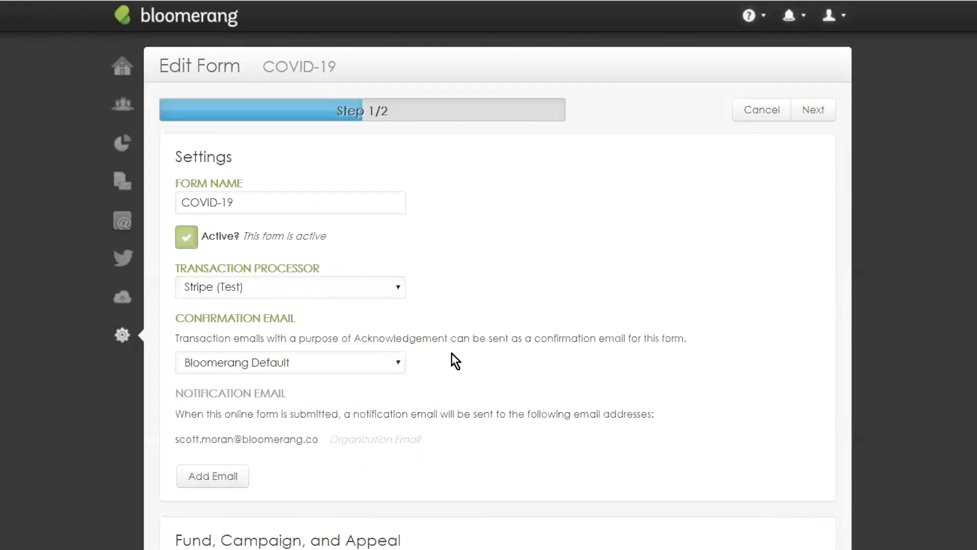
left_click(398, 362)
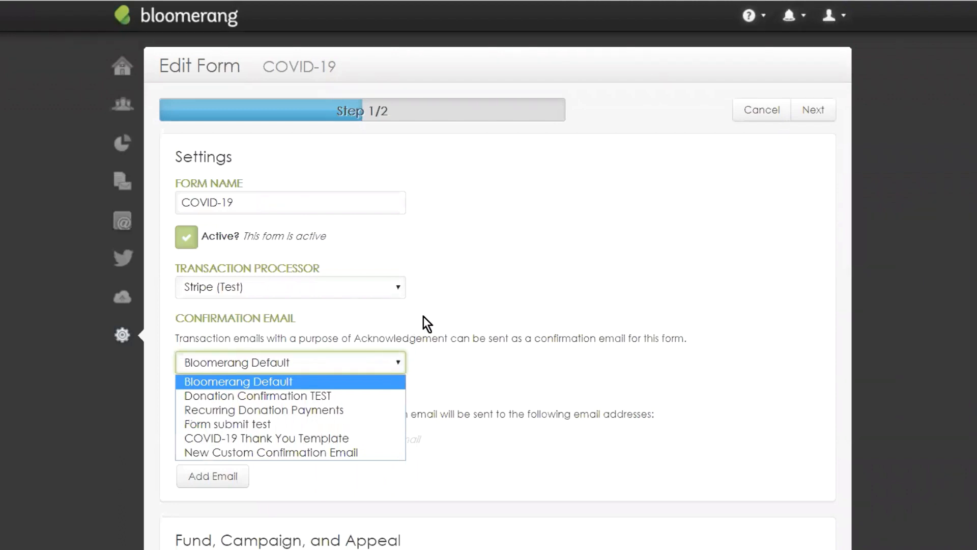
left_click(290, 454)
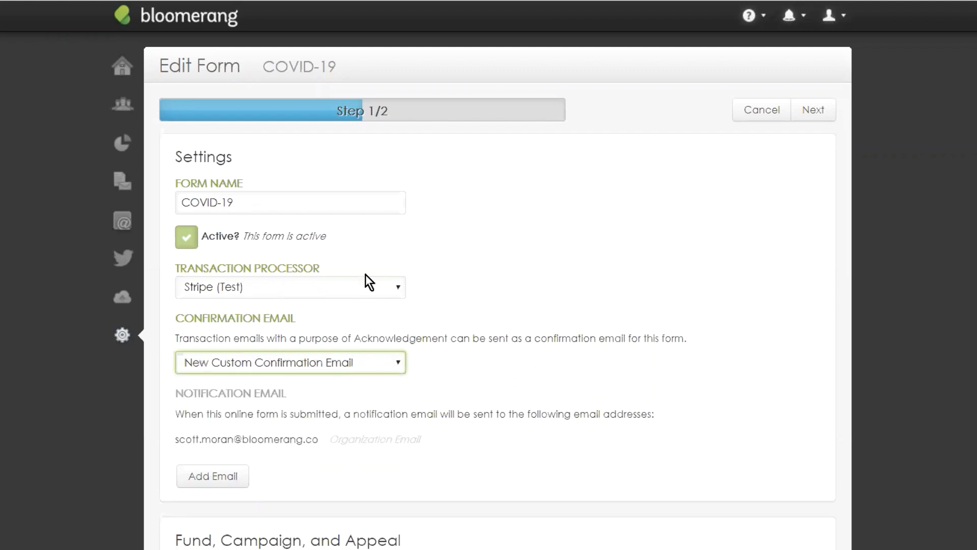
scroll(552, 292, "down", 2)
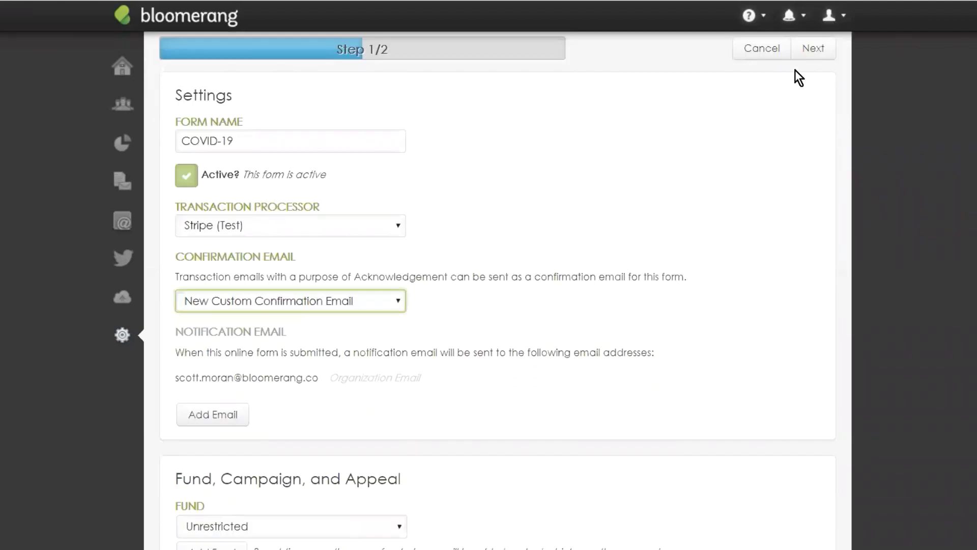
Step: Save the COVID-19 giving form settings and publish it from the Display page
left_click(813, 49)
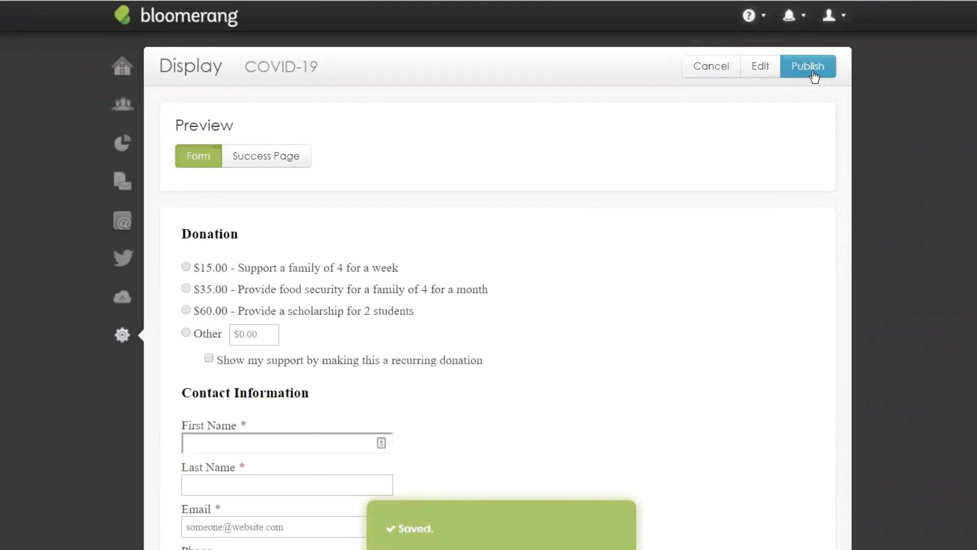
left_click(810, 68)
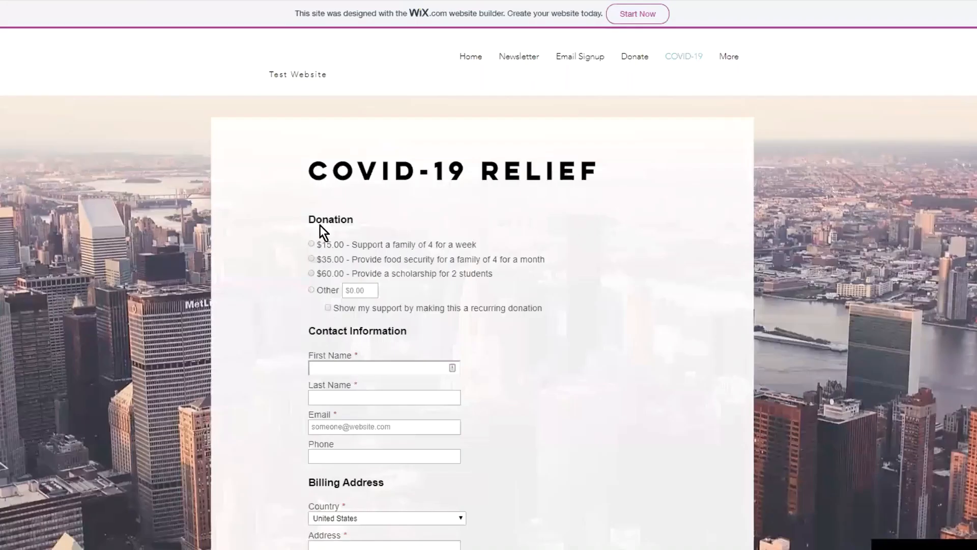
scroll(423, 265, "down", 5)
scroll(424, 254, "up", 1)
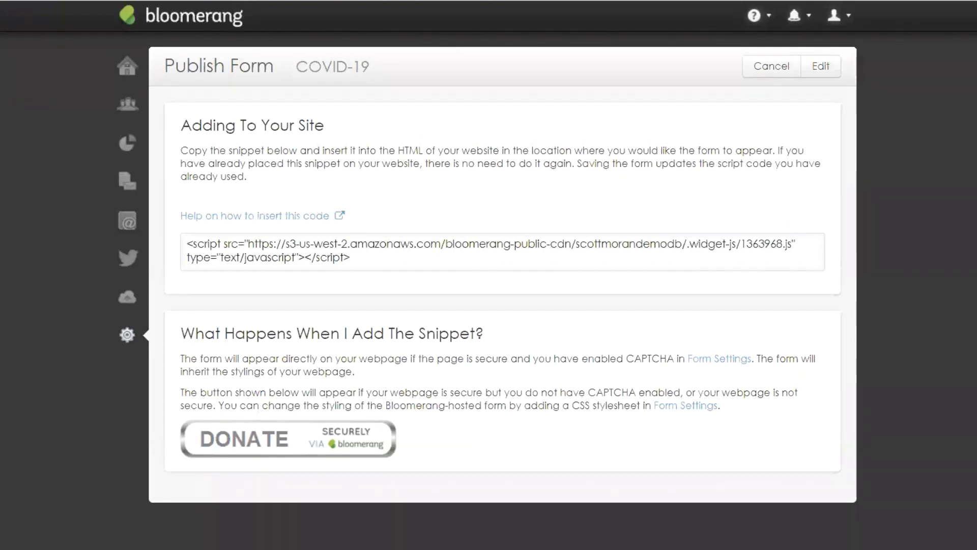
Step: Preview the New Custom Confirmation Email from Email Templates, then reopen it in the designer
mouse_move(127, 221)
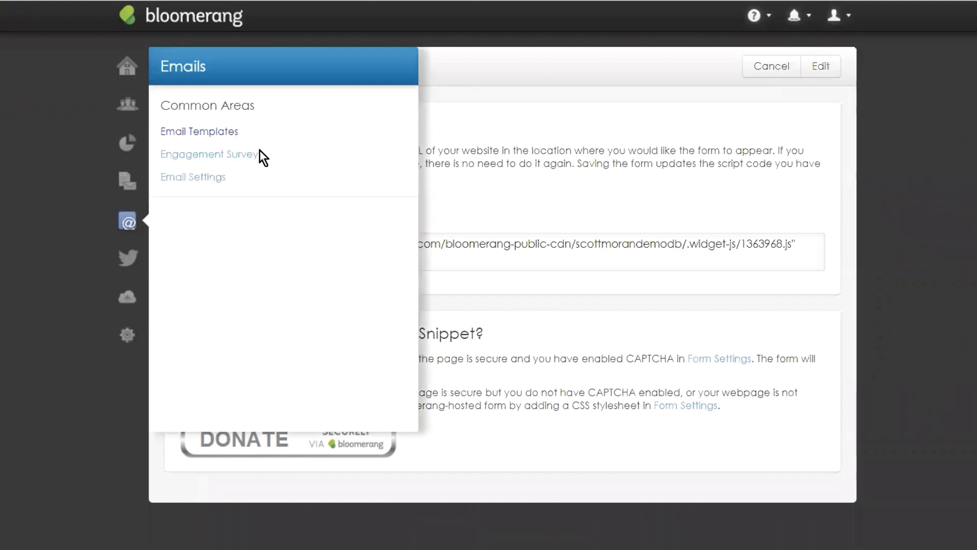
left_click(280, 213)
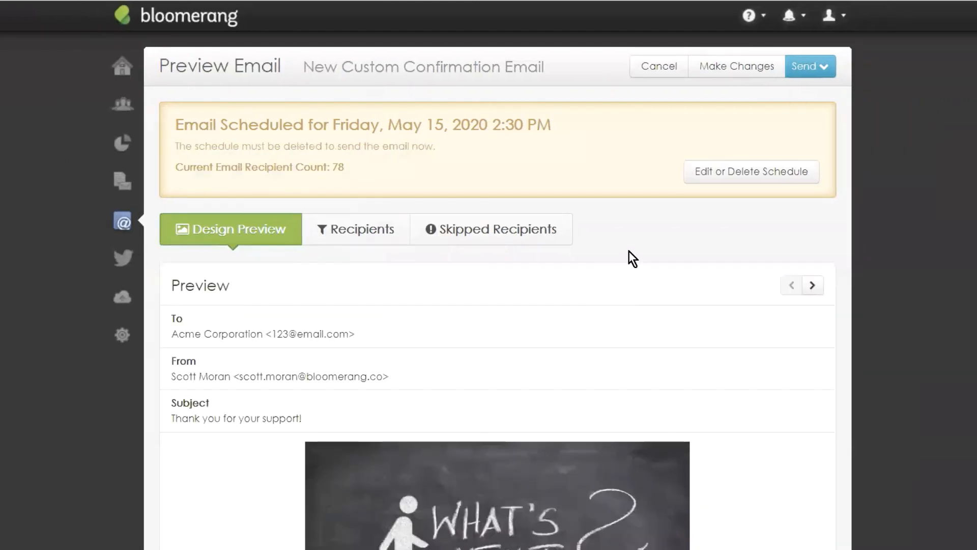
scroll(631, 252, "down", 2)
scroll(633, 398, "down", 5)
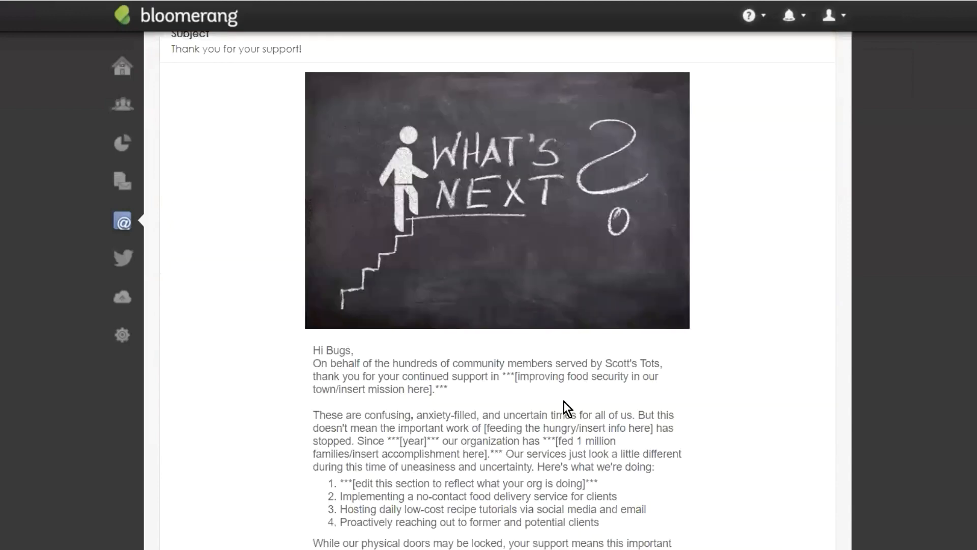
scroll(598, 345, "up", 6)
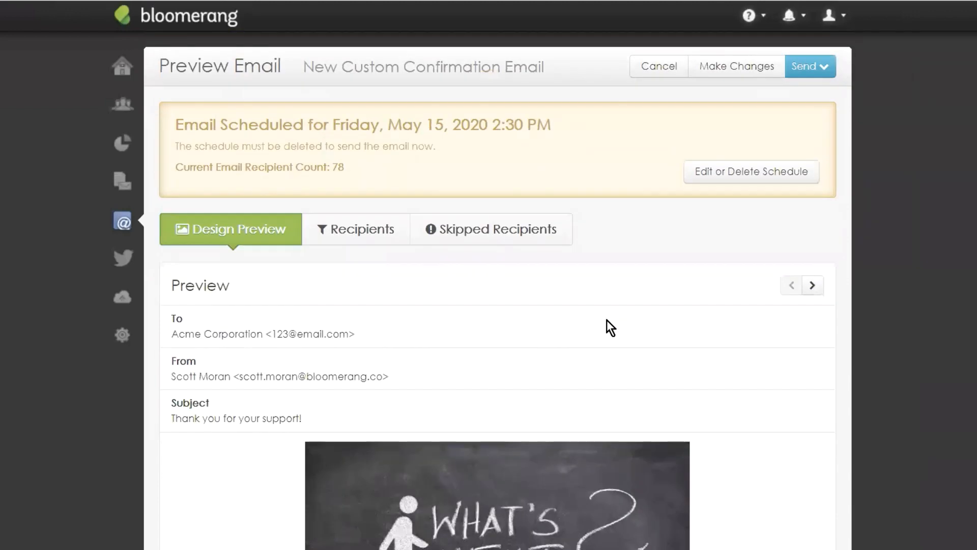
scroll(718, 371, "down", 8)
scroll(317, 300, "down", 1)
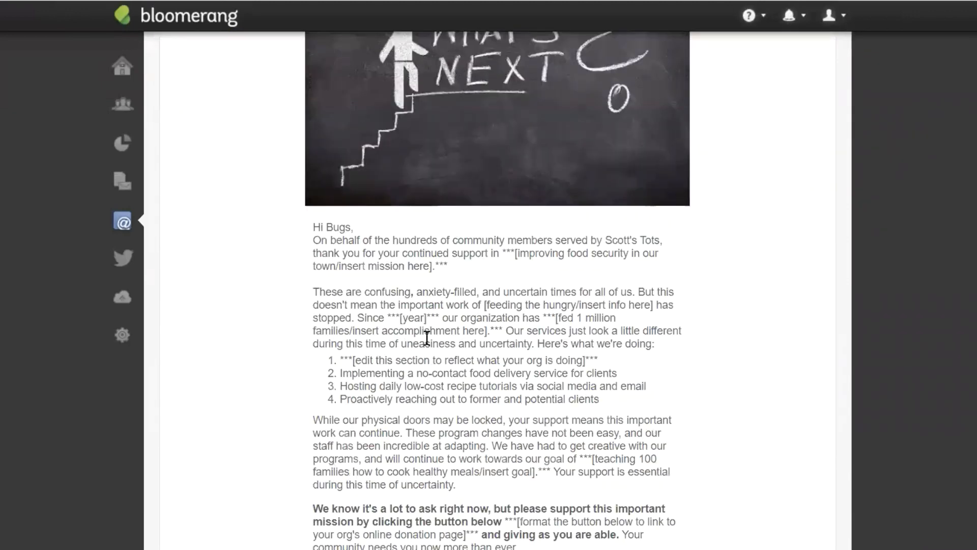
scroll(733, 56, "up", 10)
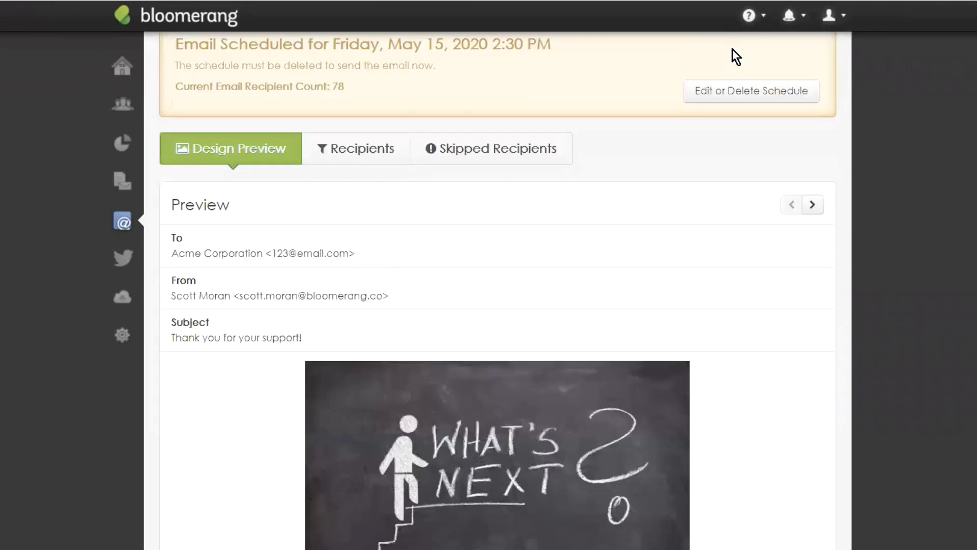
left_click(738, 75)
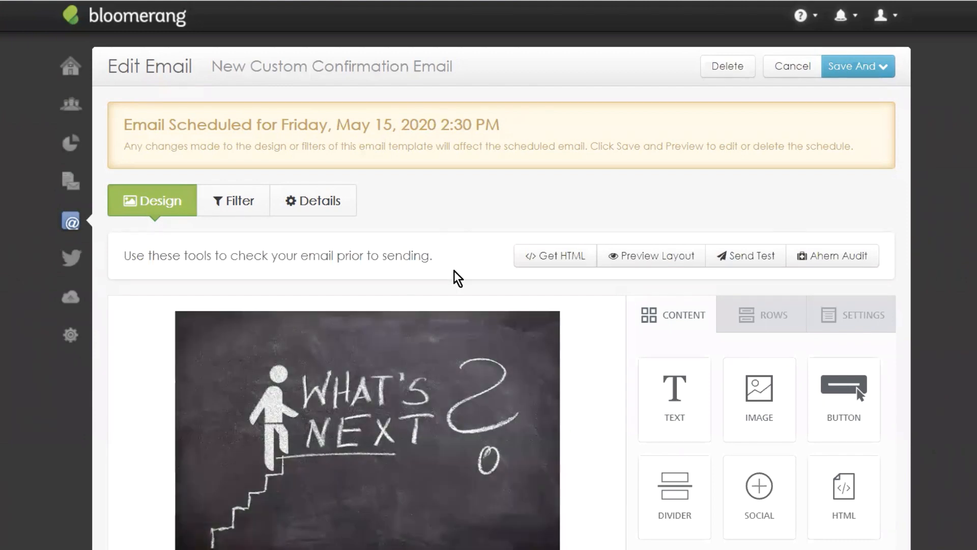
left_click(233, 202)
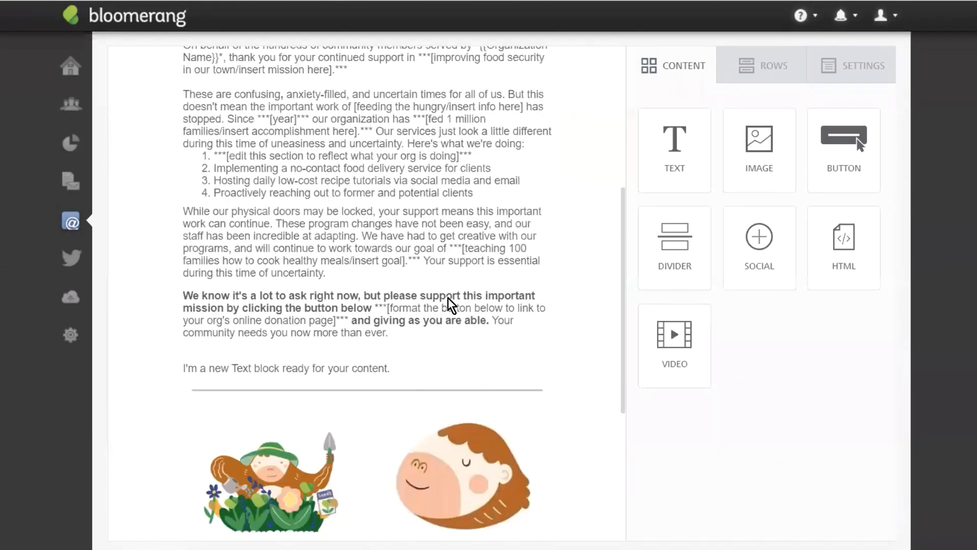
scroll(451, 305, "down", 3)
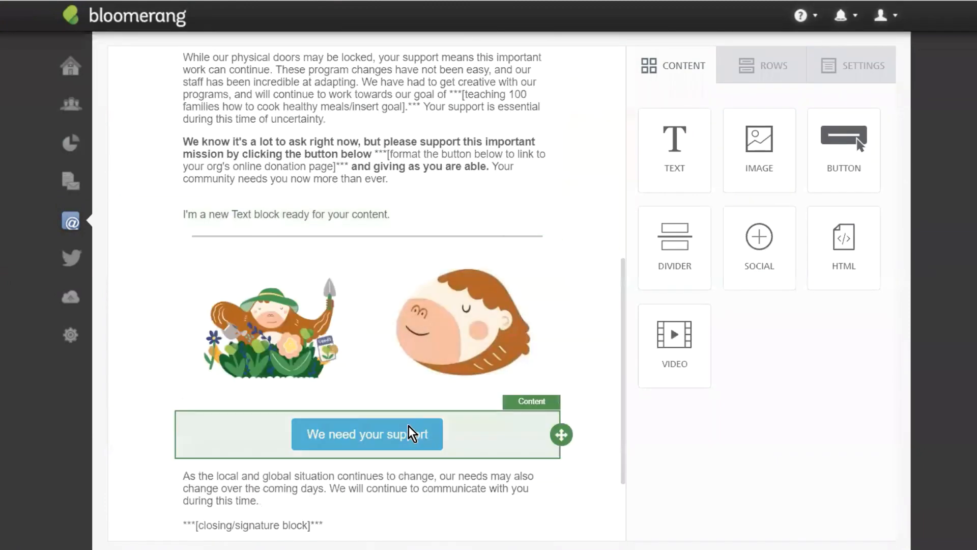
Step: Give the 'We need your support' button a green #81CB42 background
left_click(493, 436)
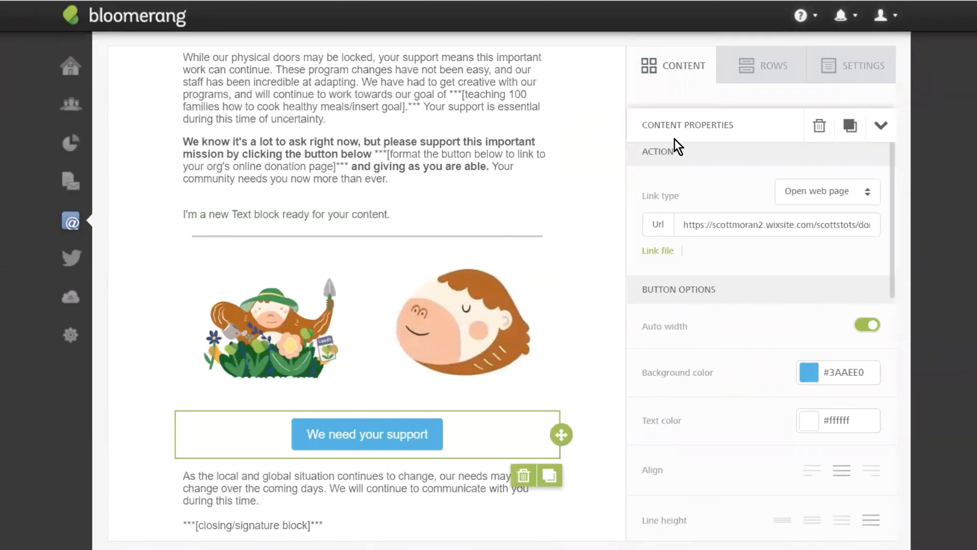
left_click(809, 372)
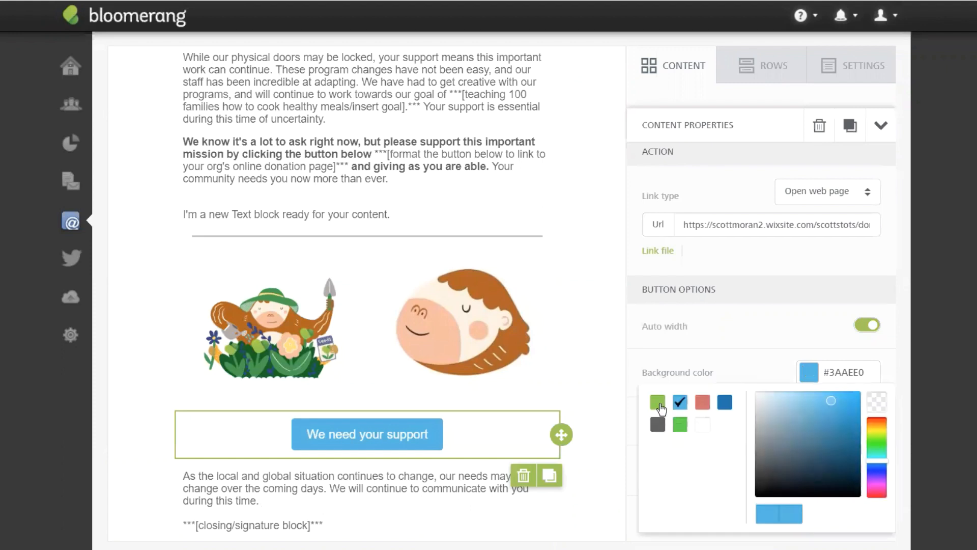
left_click(659, 403)
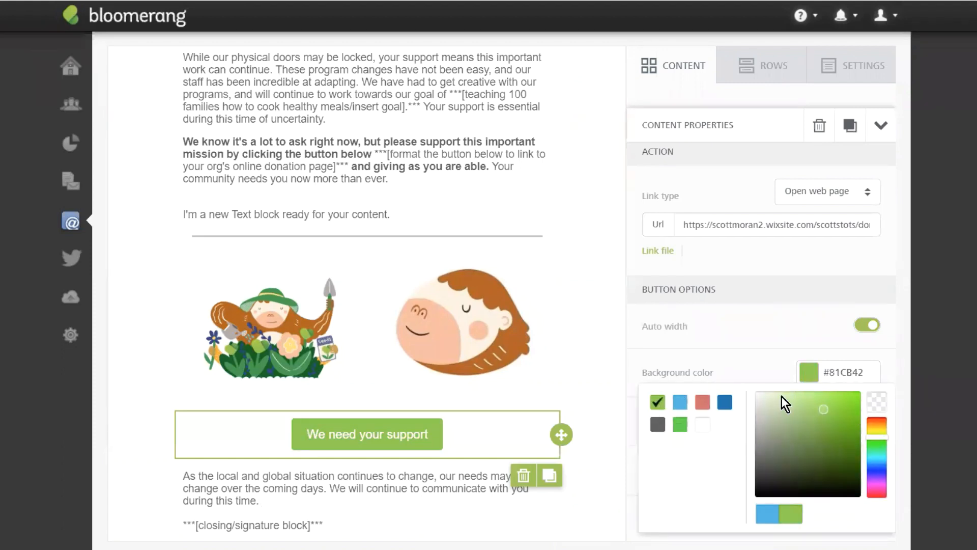
Step: Set the button's border radius to 0 and padding to 10 top/bottom, 25 left/right
scroll(743, 351, "down", 5)
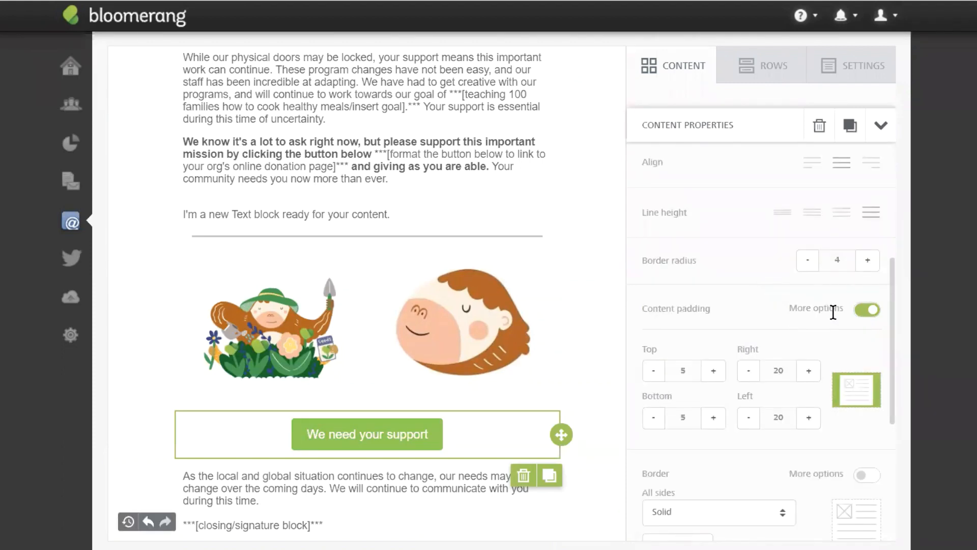
left_click(868, 261)
left_click(868, 260)
left_click(868, 260)
left_click(810, 263)
left_click(809, 263)
left_click(810, 262)
left_click(809, 262)
left_click(809, 262)
left_click(713, 370)
left_click(713, 415)
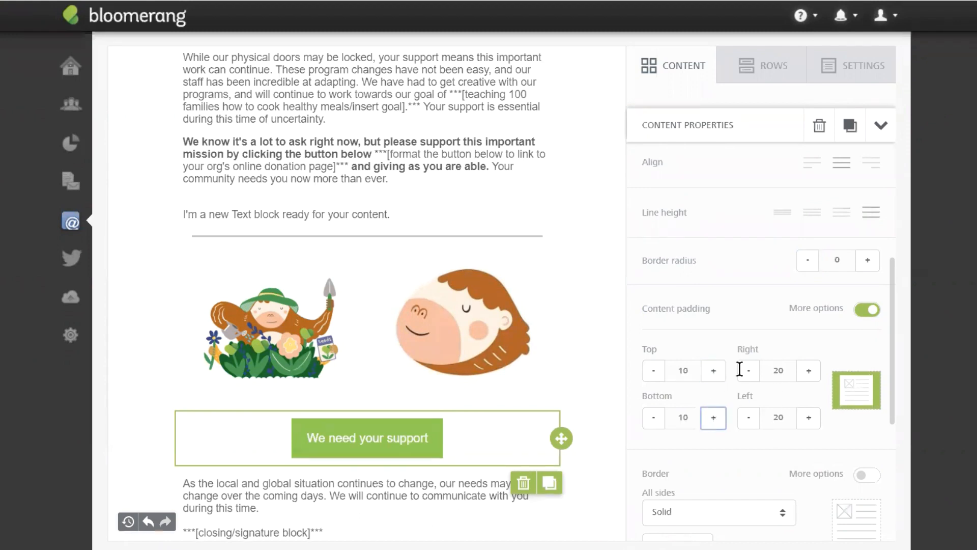
left_click(810, 371)
left_click(809, 418)
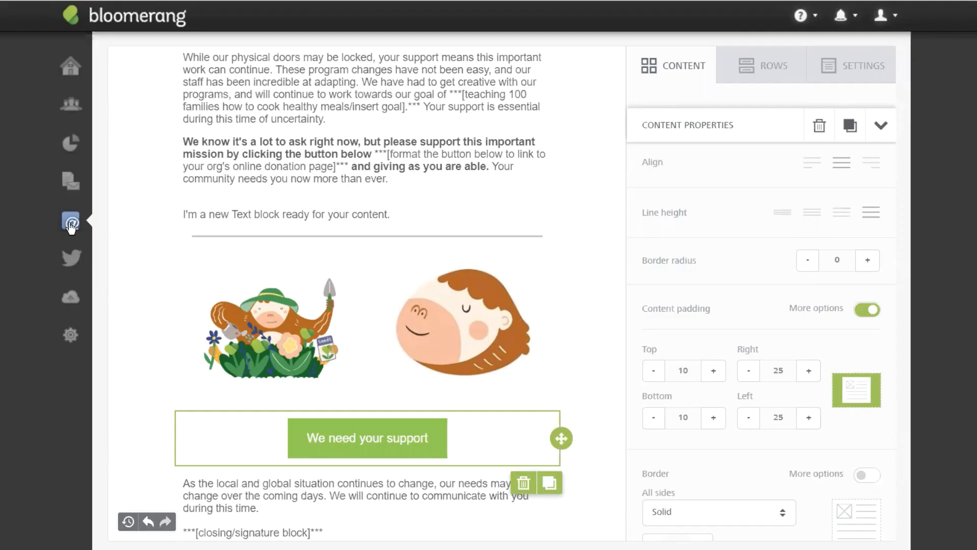
Step: Leave the email editor for Email Settings, discarding unsaved changes, and edit the Mailchimp Integration
mouse_move(70, 223)
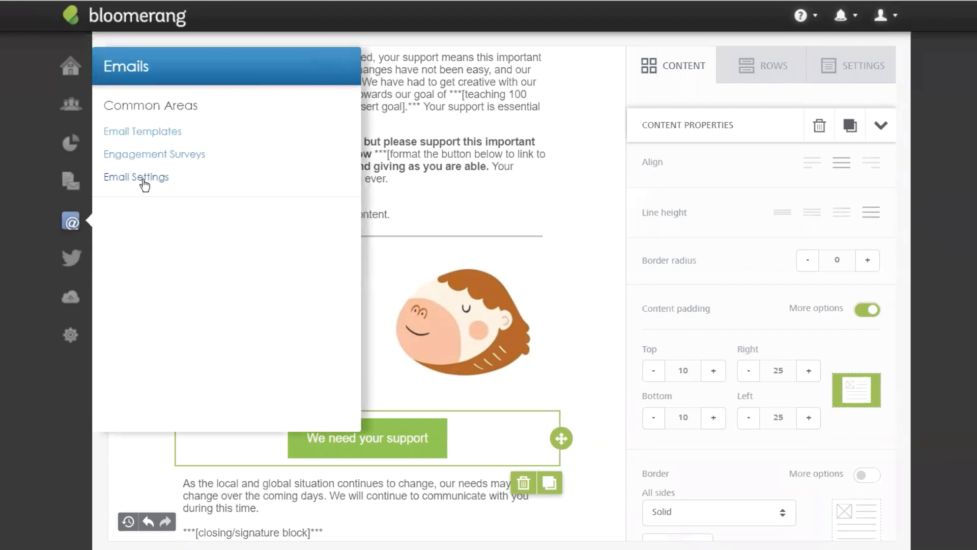
left_click(141, 178)
left_click(529, 42)
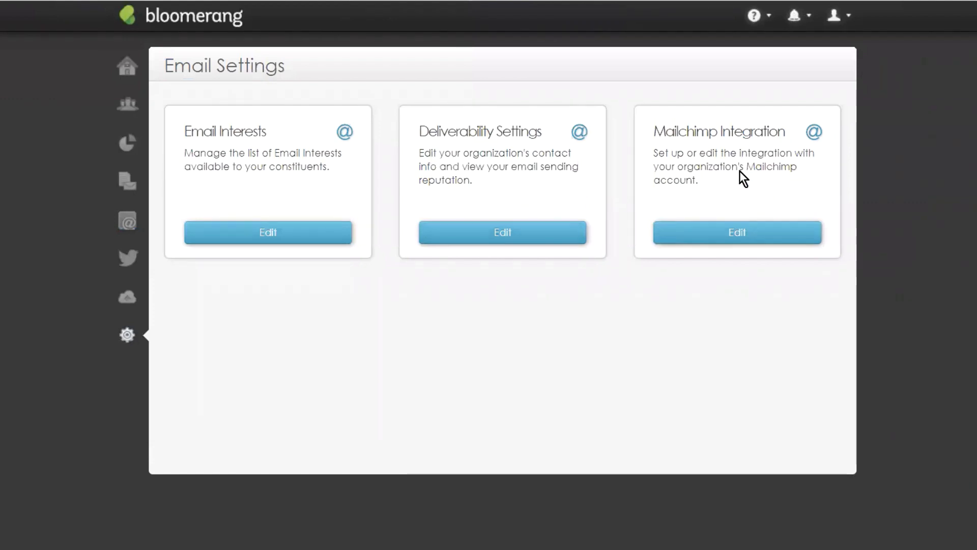
left_click(744, 237)
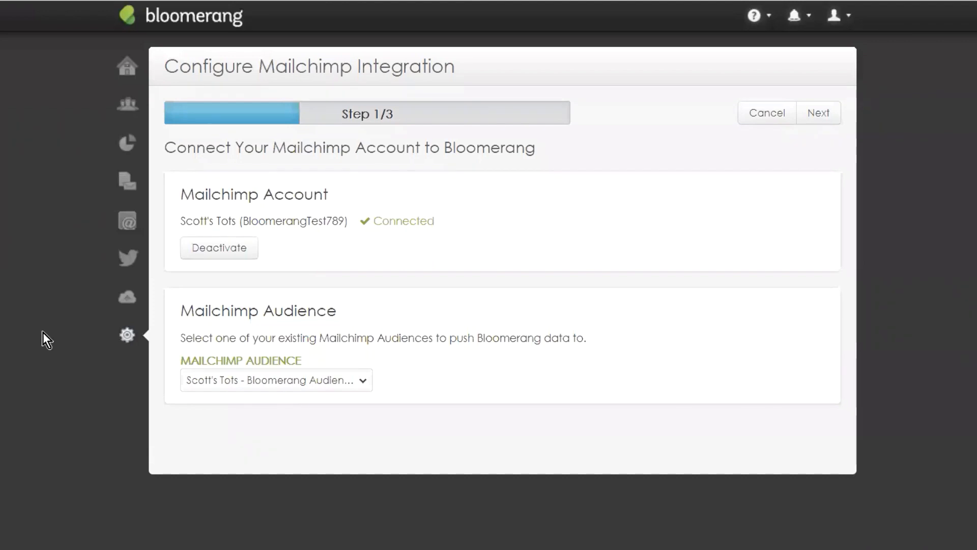
Step: Leave the current Mailchimp audience unchanged and advance to step 2, Email Interests
left_click(349, 381)
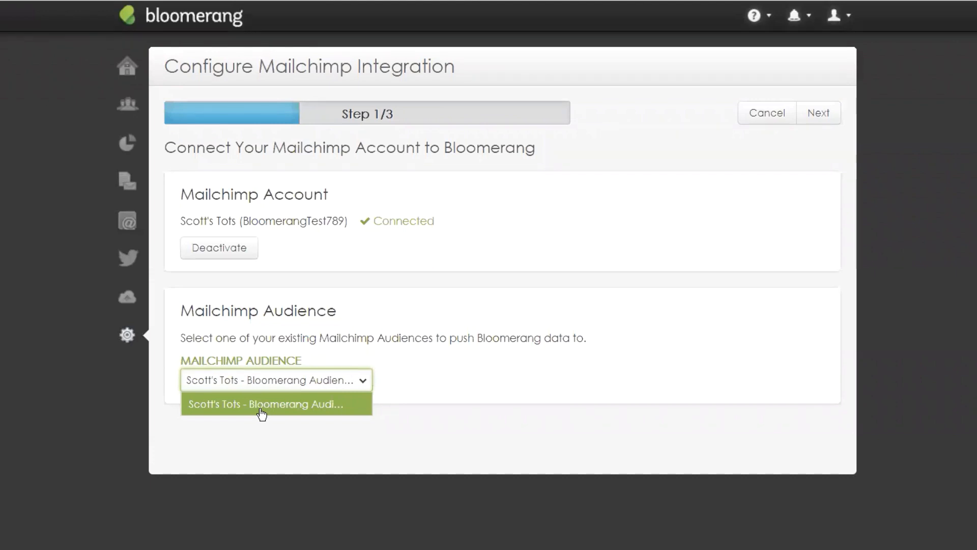
left_click(469, 392)
left_click(353, 380)
left_click(391, 356)
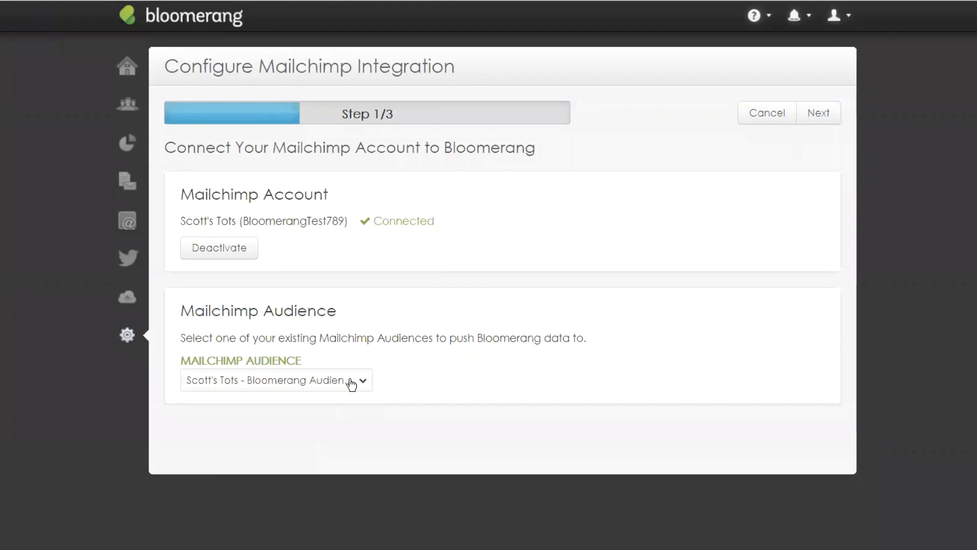
left_click(352, 383)
left_click(337, 404)
left_click(380, 353)
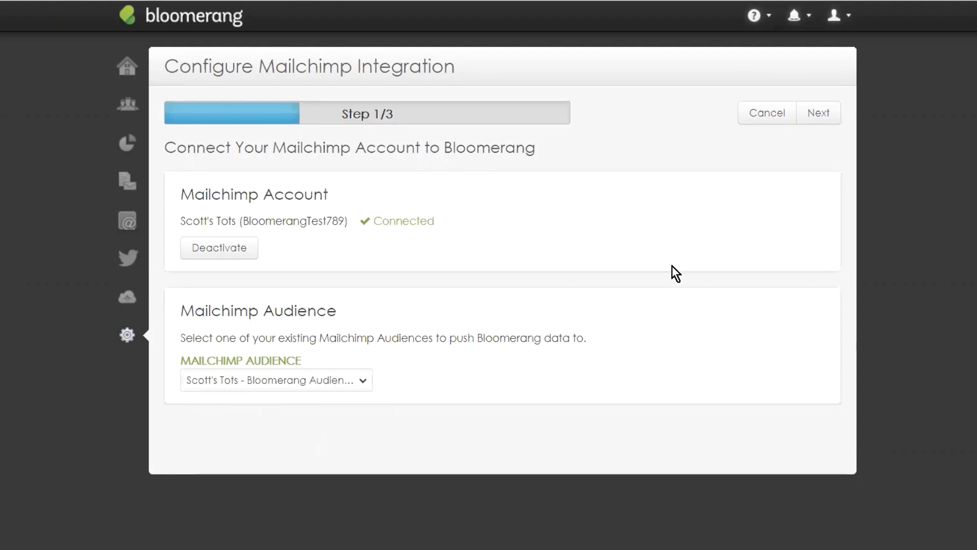
left_click(817, 113)
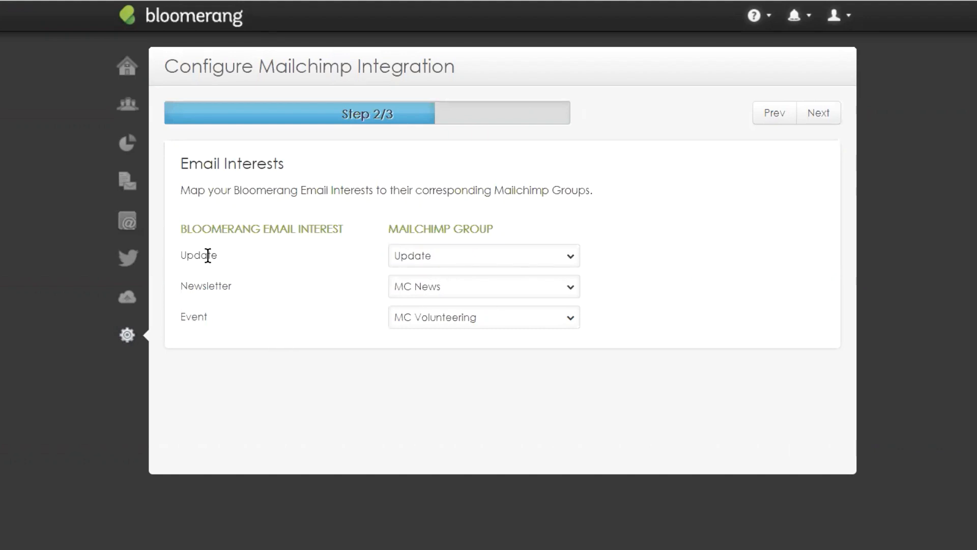
Step: Map Update to the MC Donating group and Event to Event (New), then advance to step 3
left_click(445, 257)
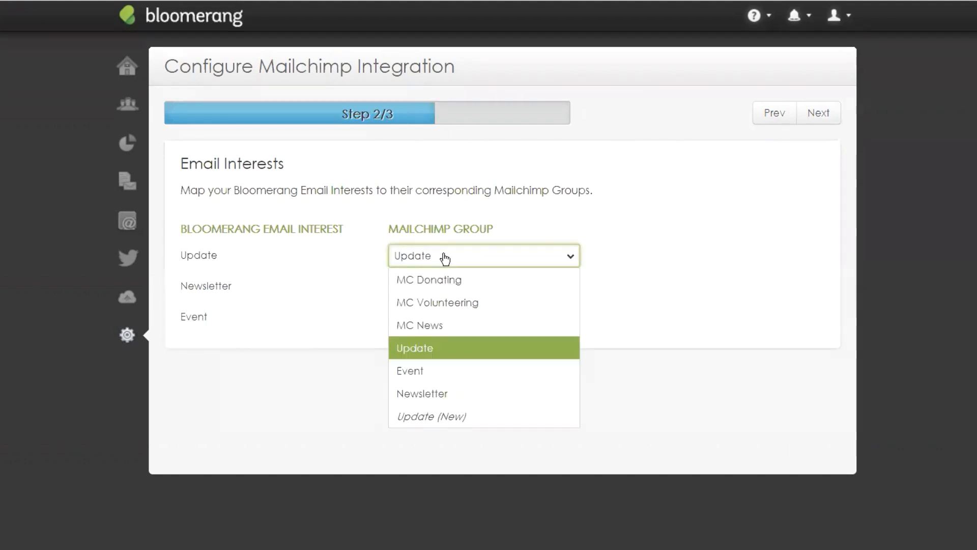
left_click(451, 286)
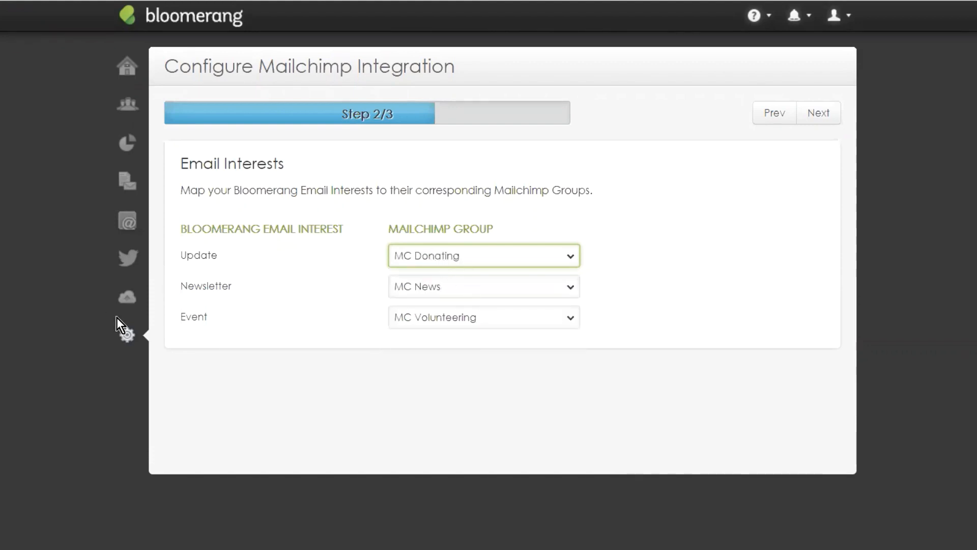
left_click(428, 318)
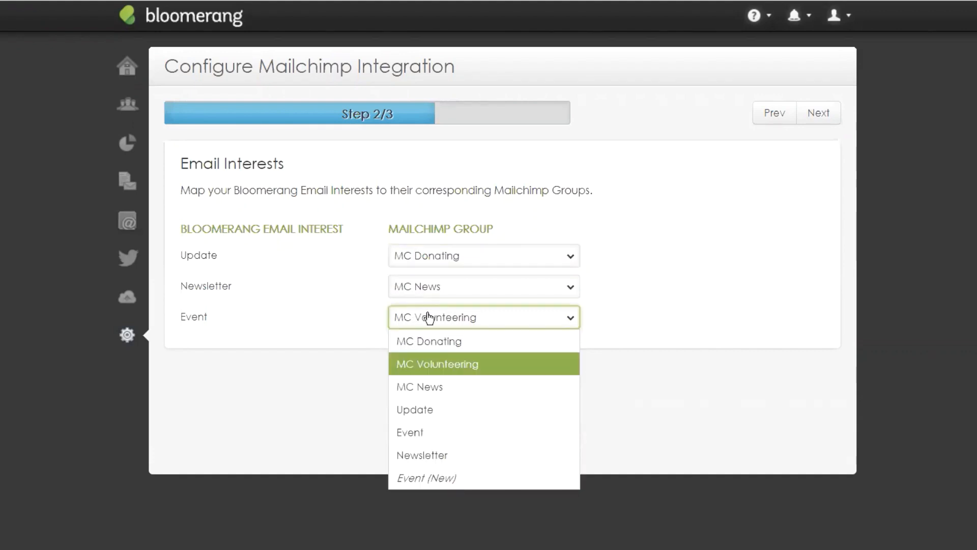
left_click(424, 479)
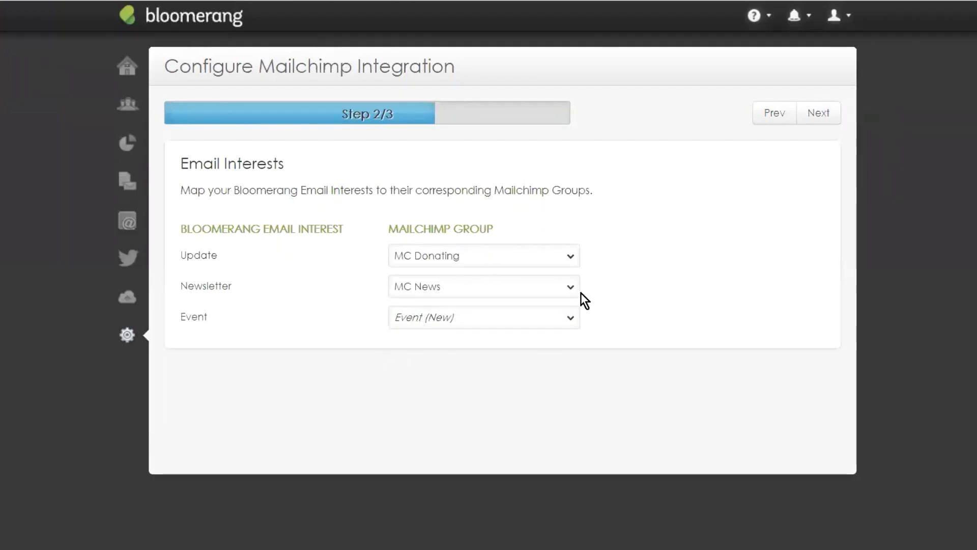
left_click(818, 114)
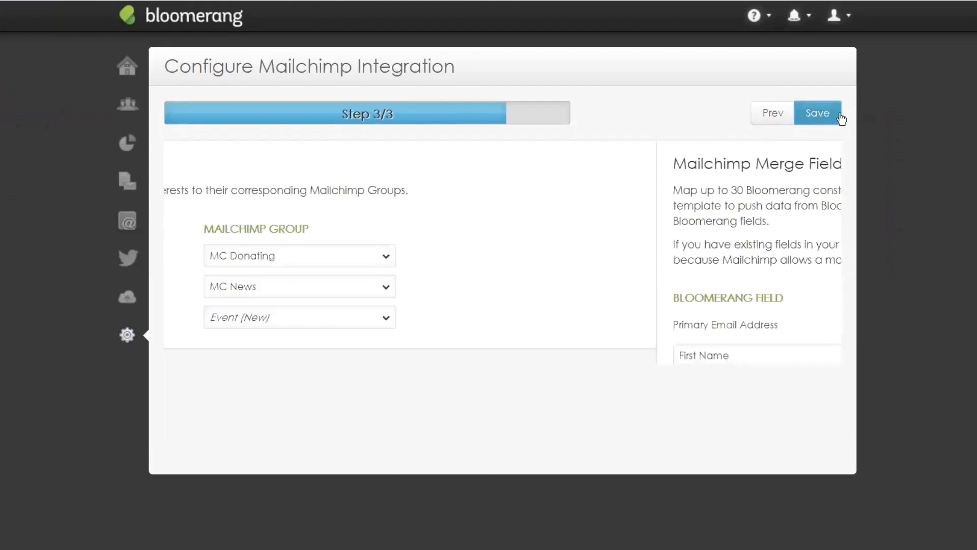
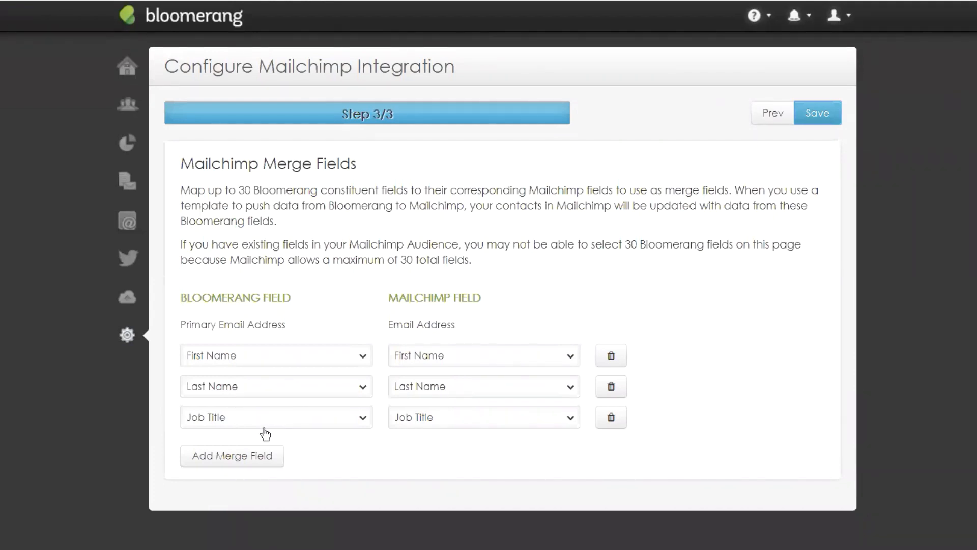
Step: Delete the Job Title row and add a merge field mapping Bloomerang Employer to Mailchimp Employer (New)
left_click(611, 419)
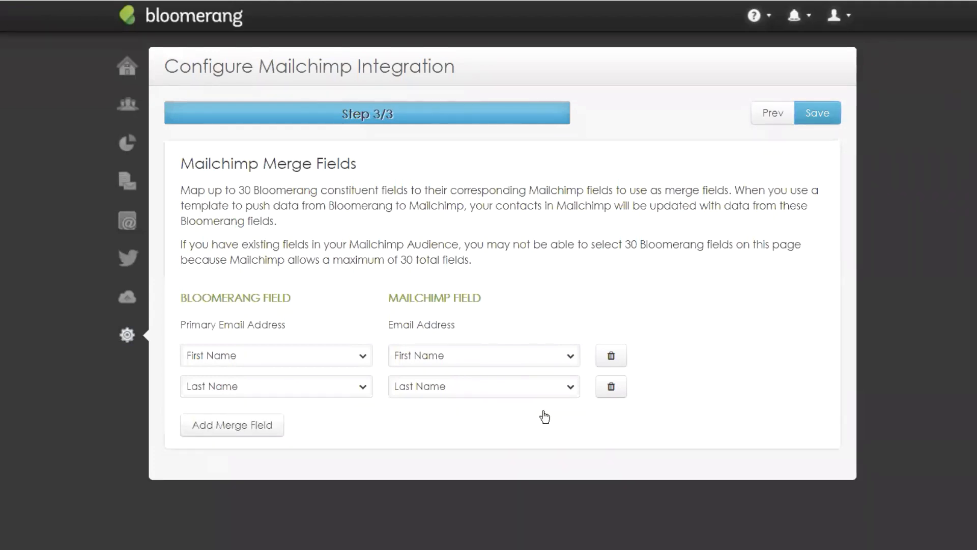
left_click(248, 432)
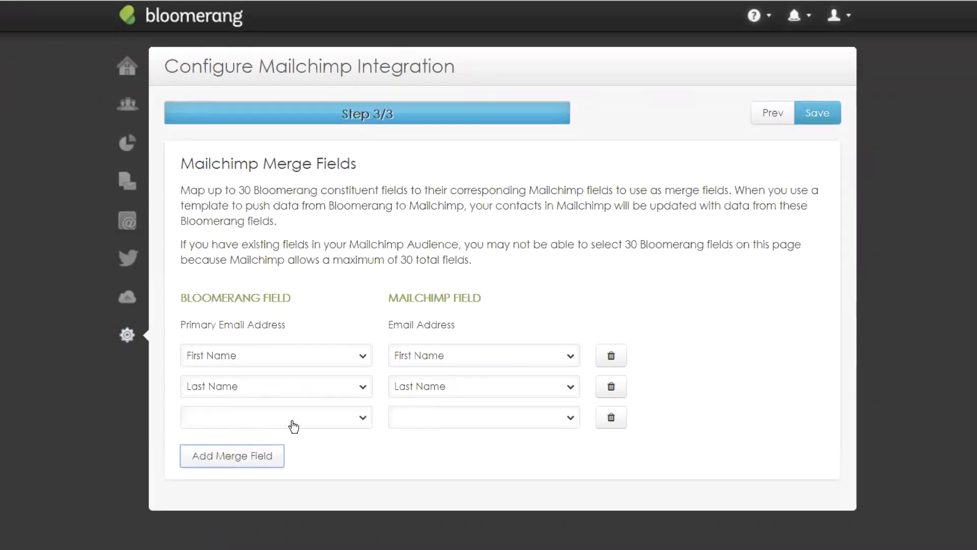
left_click(344, 417)
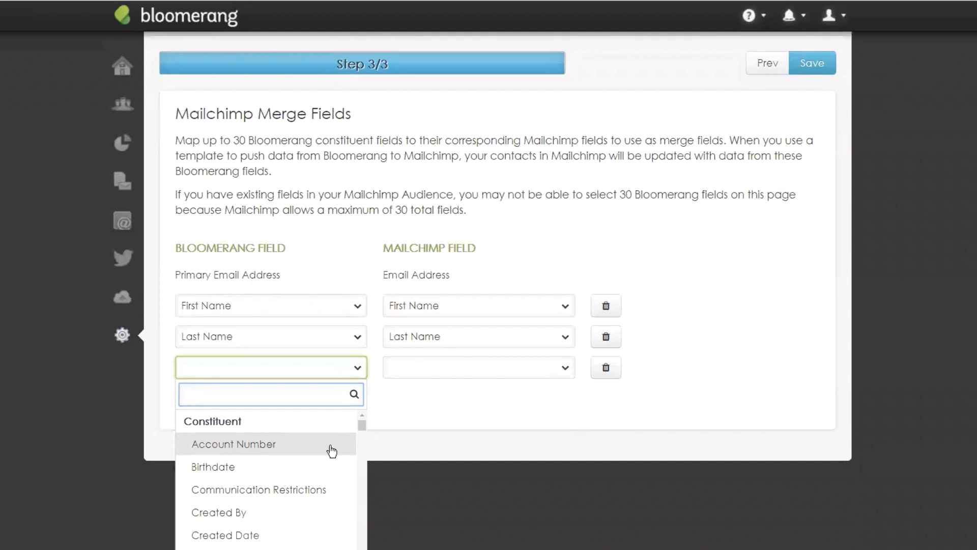
scroll(338, 467, "down", 3)
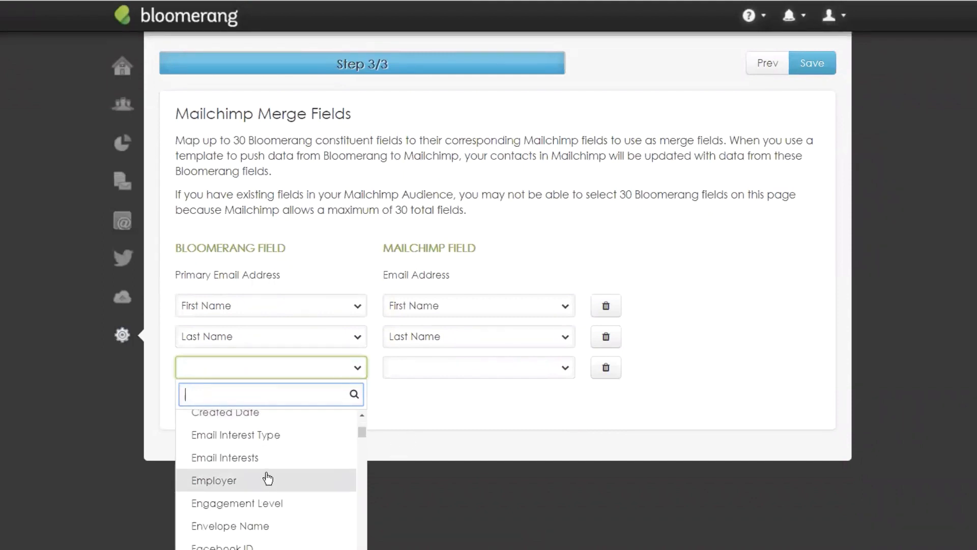
scroll(268, 458, "down", 2)
scroll(213, 480, "up", 2)
left_click(213, 480)
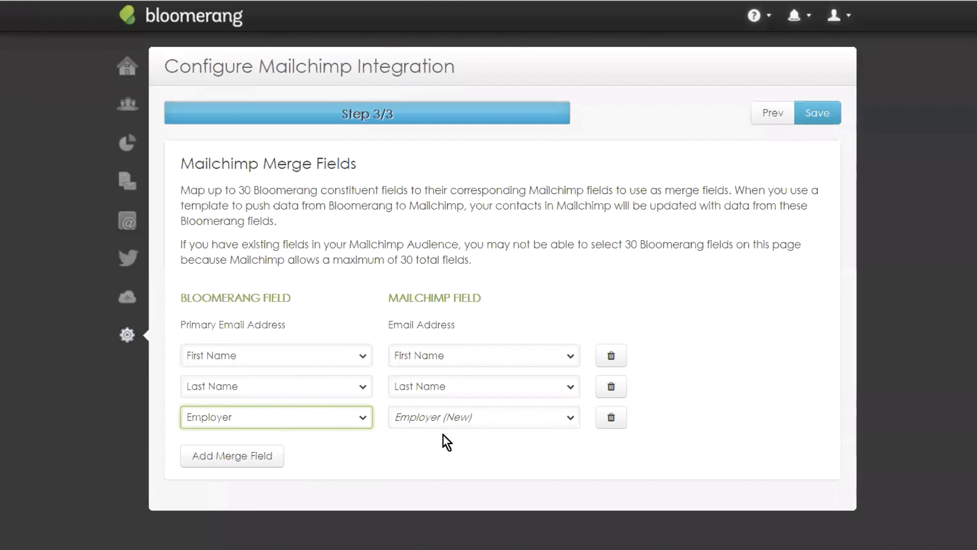
left_click(707, 318)
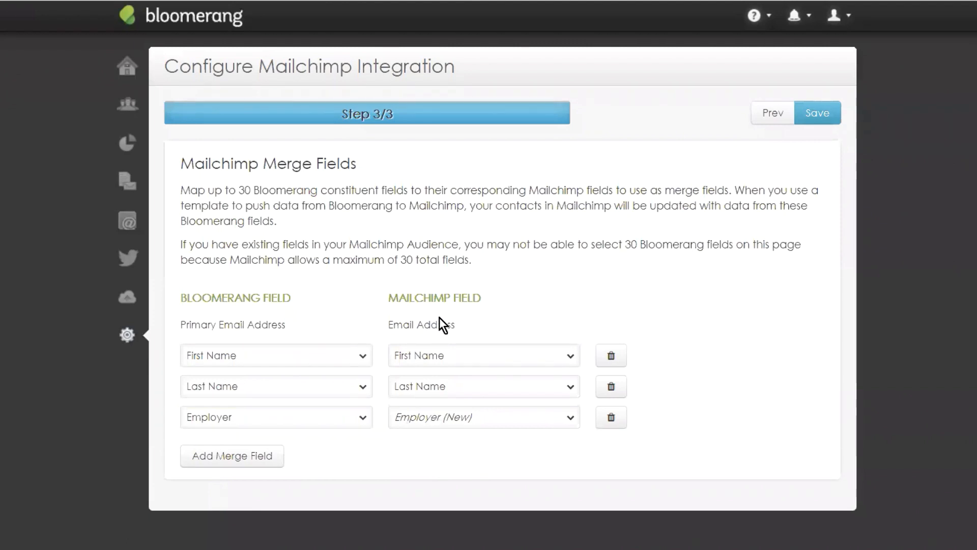
Step: Save the Mailchimp integration, go to Email Templates, and bring up the New template choices
left_click(820, 114)
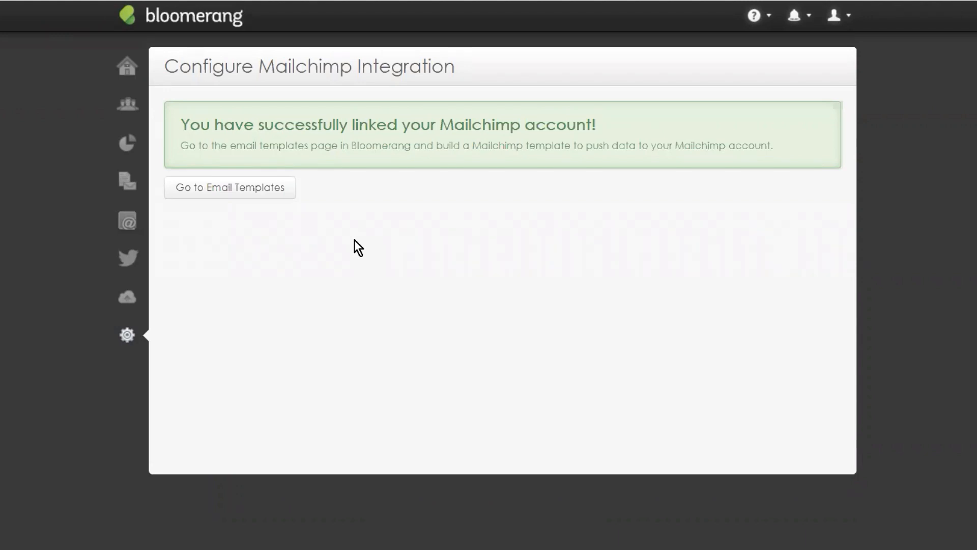
left_click(243, 190)
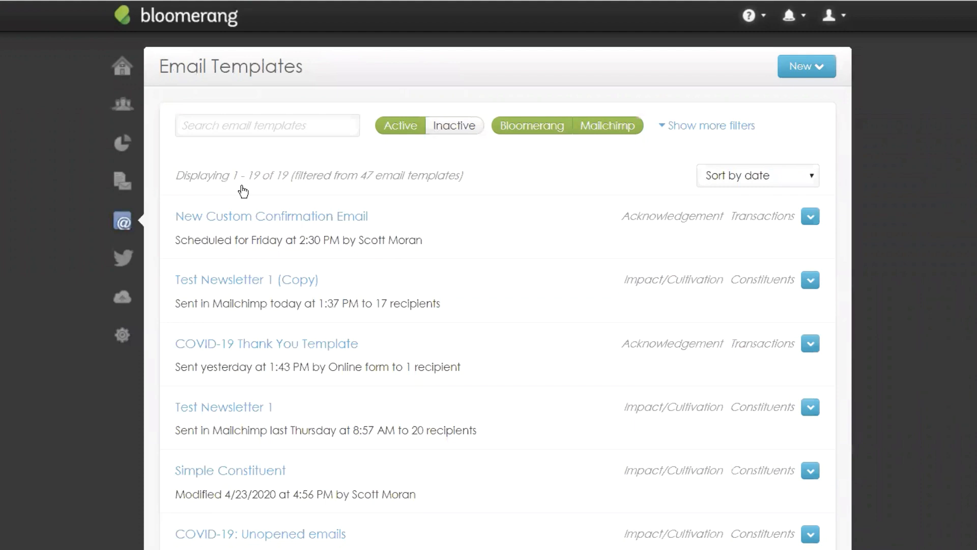
left_click(813, 74)
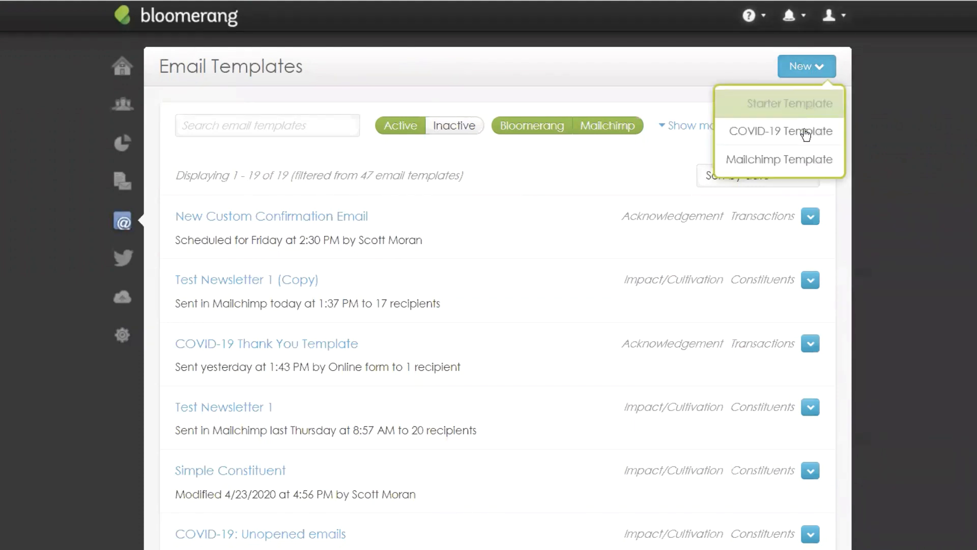
Step: Save a new Mailchimp template 'Academy Class May' with Impact/Cultivation purpose and Newsletter interest
left_click(783, 160)
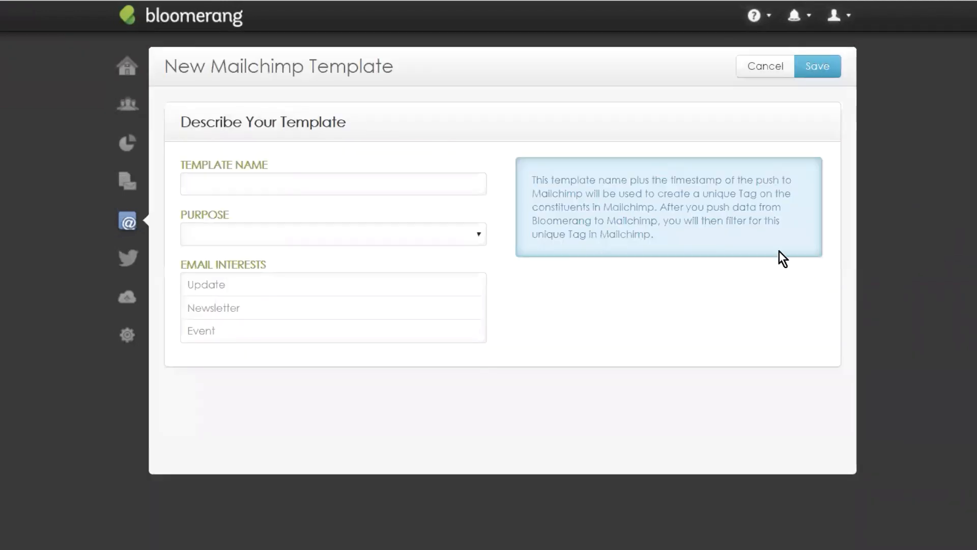
left_click(259, 186)
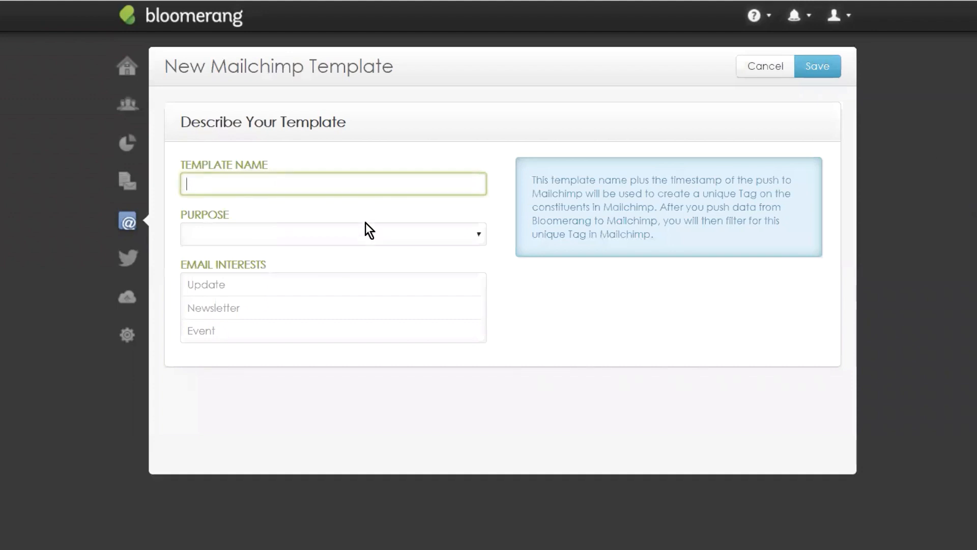
type("Academy Cla")
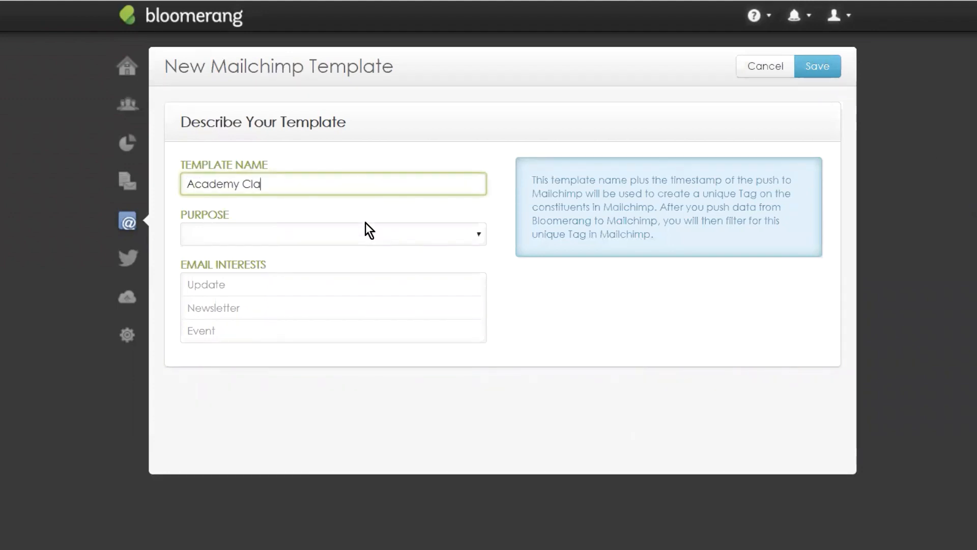
type("ss 5/")
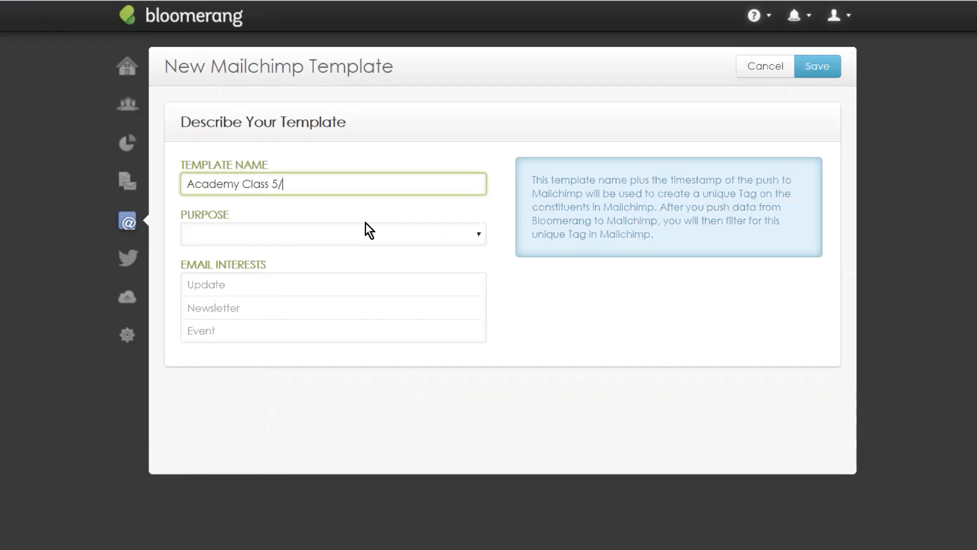
type("13")
key("BackSpace")
key("BackSpace")
key("BackSpace")
key("BackSpace")
type("May")
left_click(235, 230)
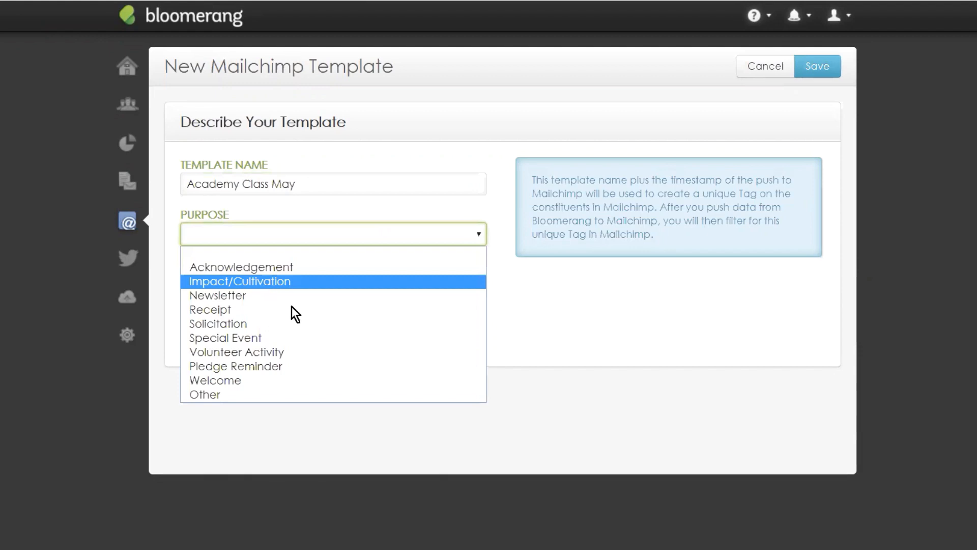
left_click(272, 282)
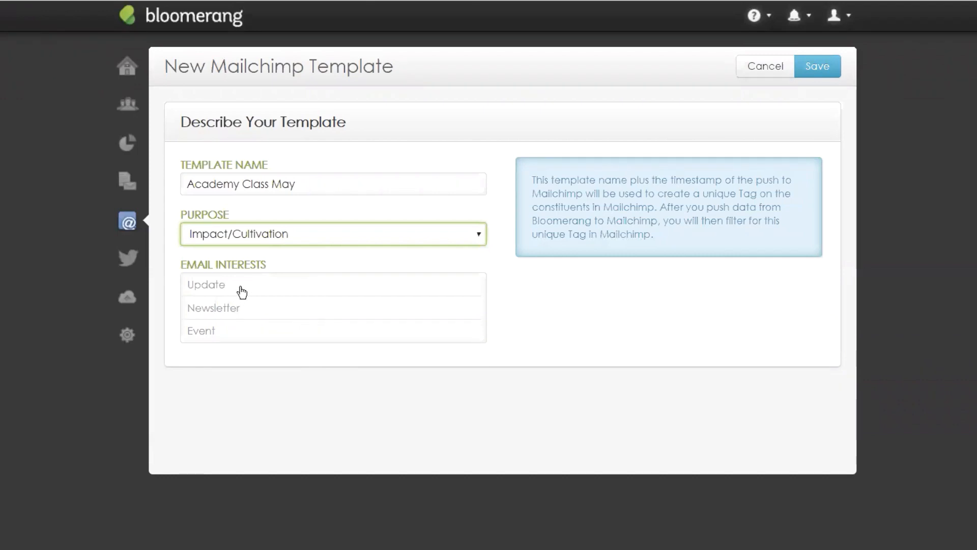
left_click(236, 310)
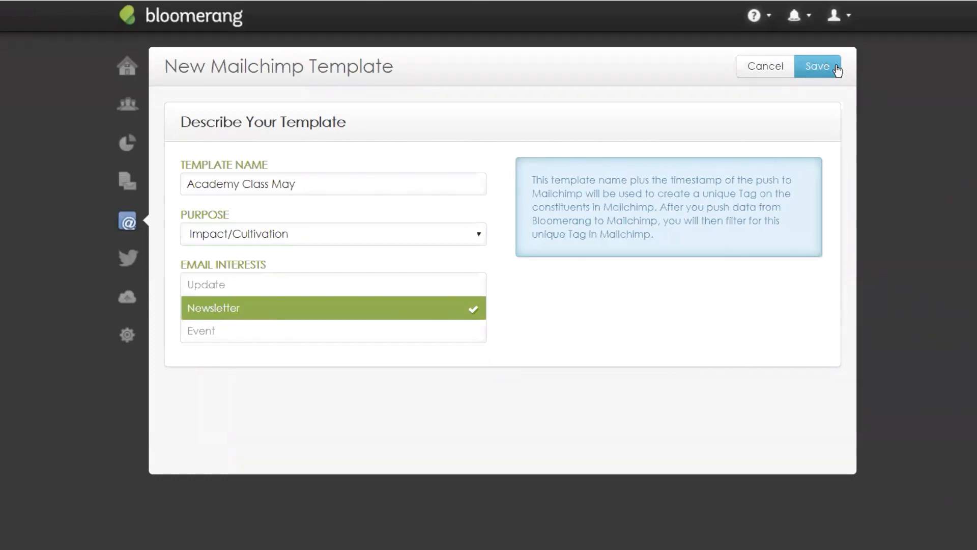
left_click(823, 72)
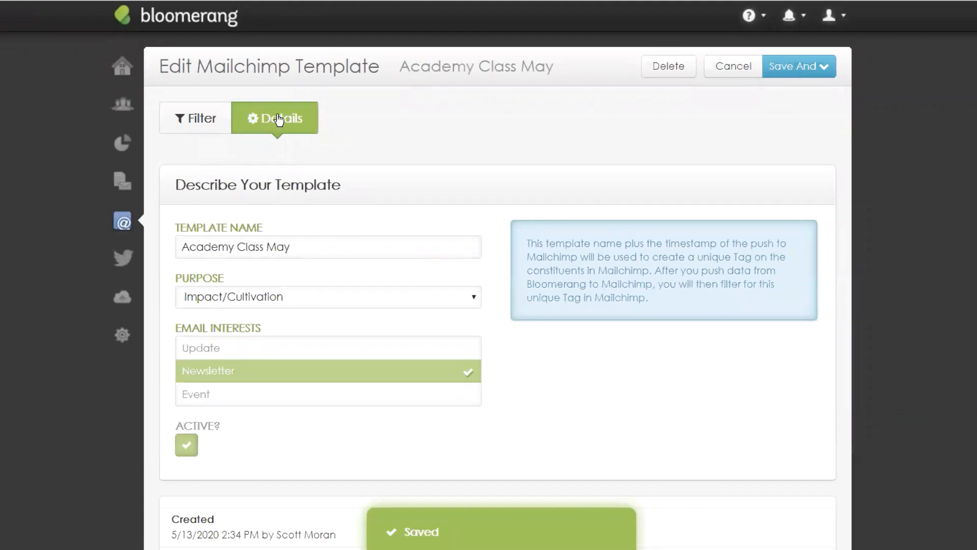
Step: Show the template's filters and review the 323 constituents, excluding only Inactive or Deceased status
left_click(210, 132)
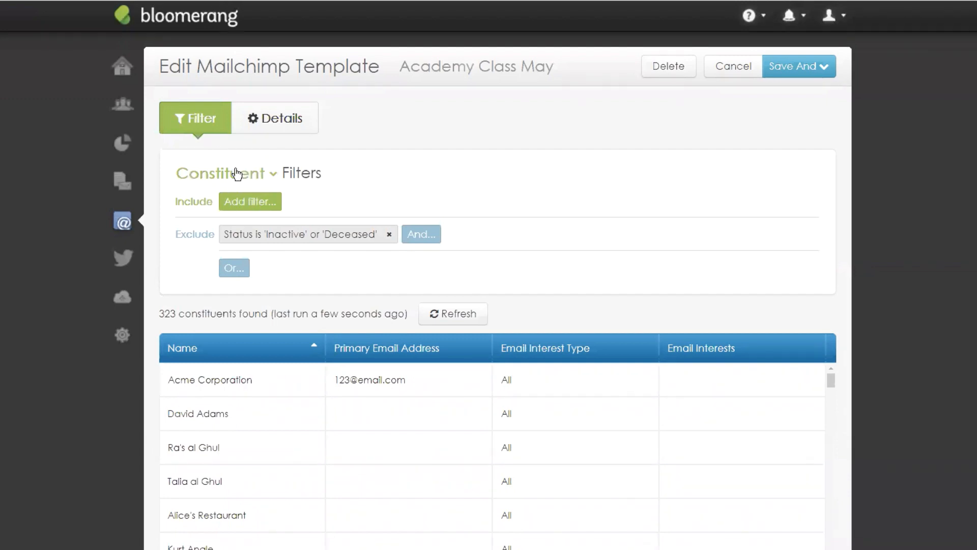
scroll(514, 157, "down", 3)
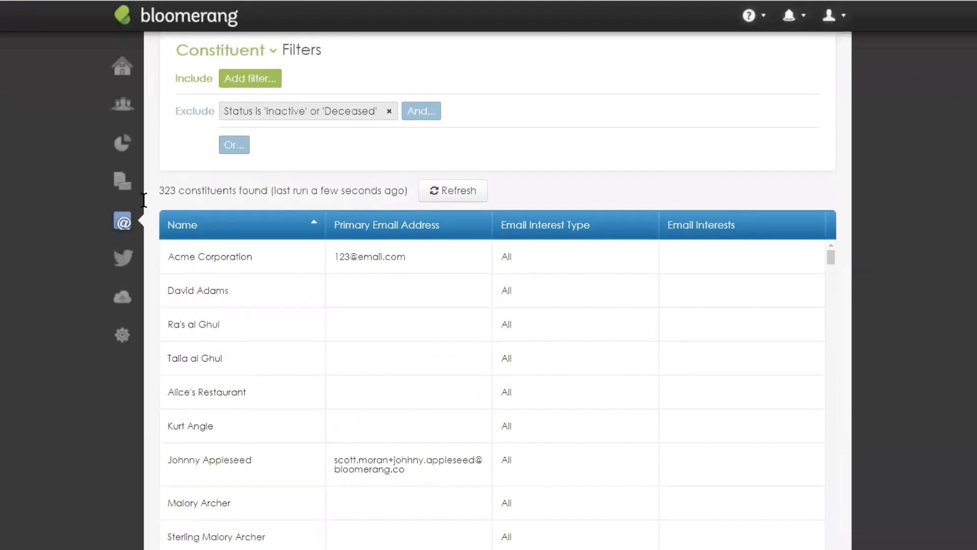
scroll(216, 206, "up", 3)
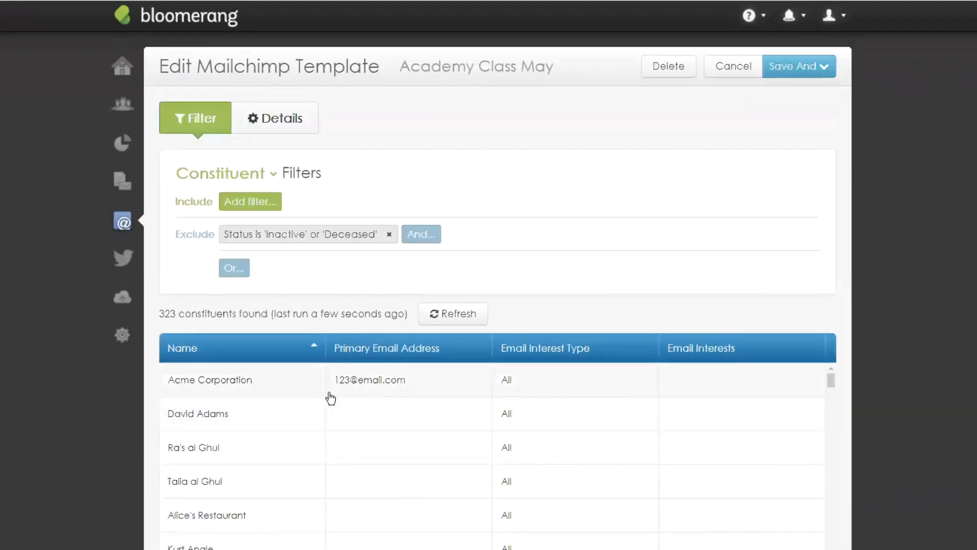
Step: Add an include filter for constituents with specific transactions, conditioned on transaction Date
left_click(235, 203)
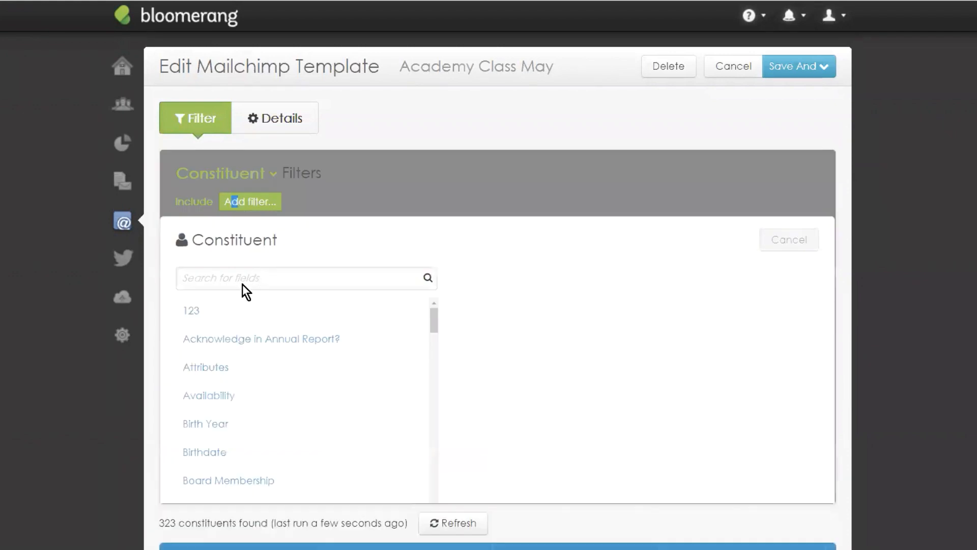
left_click(241, 280)
type("has ")
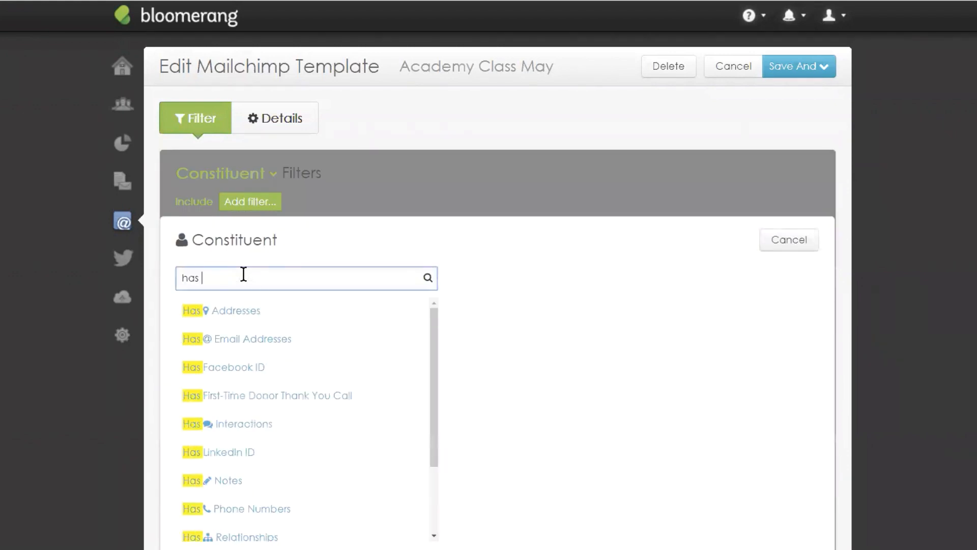
type("tr")
left_click(234, 311)
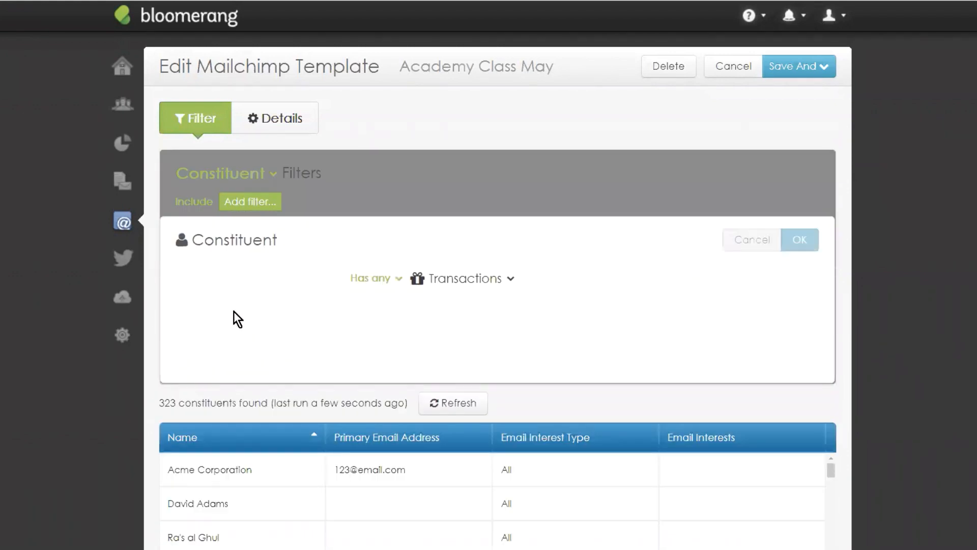
left_click(296, 279)
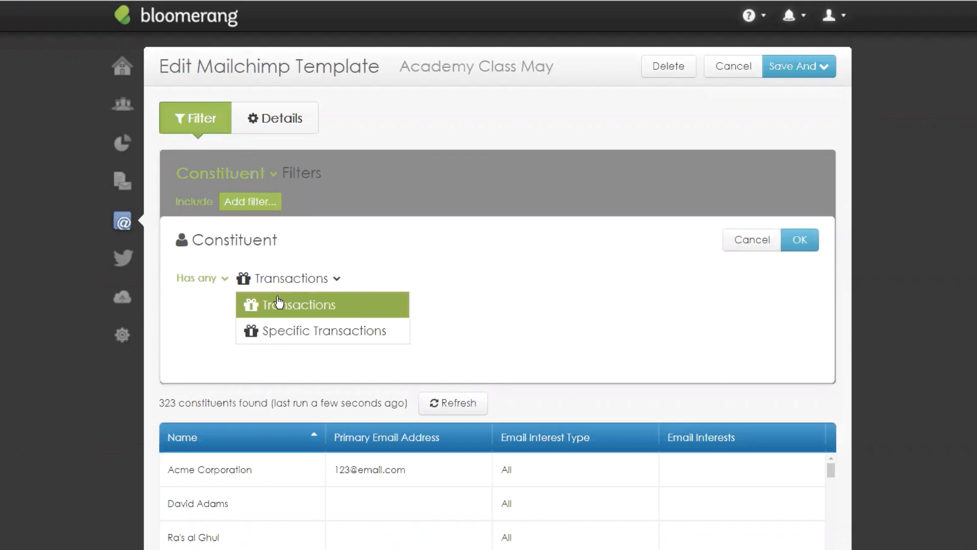
left_click(278, 336)
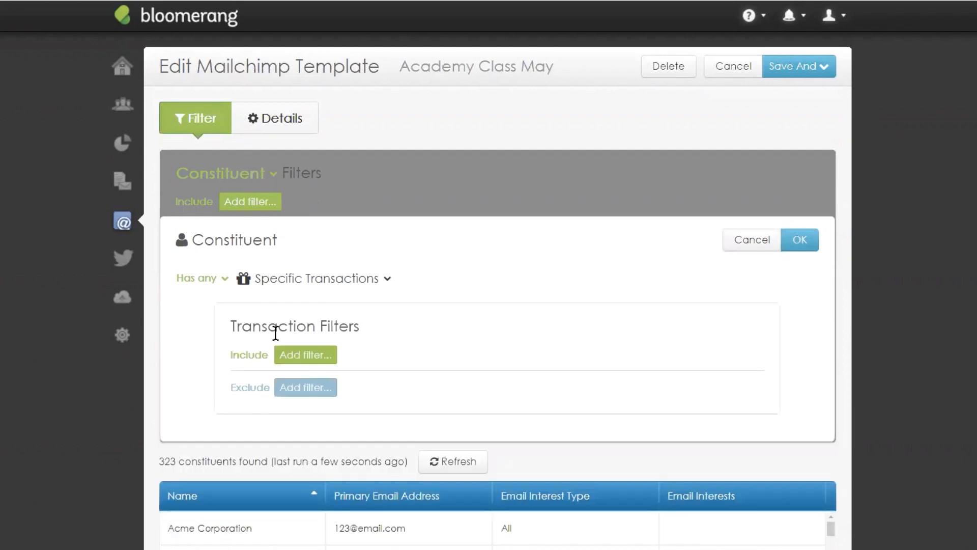
left_click(292, 359)
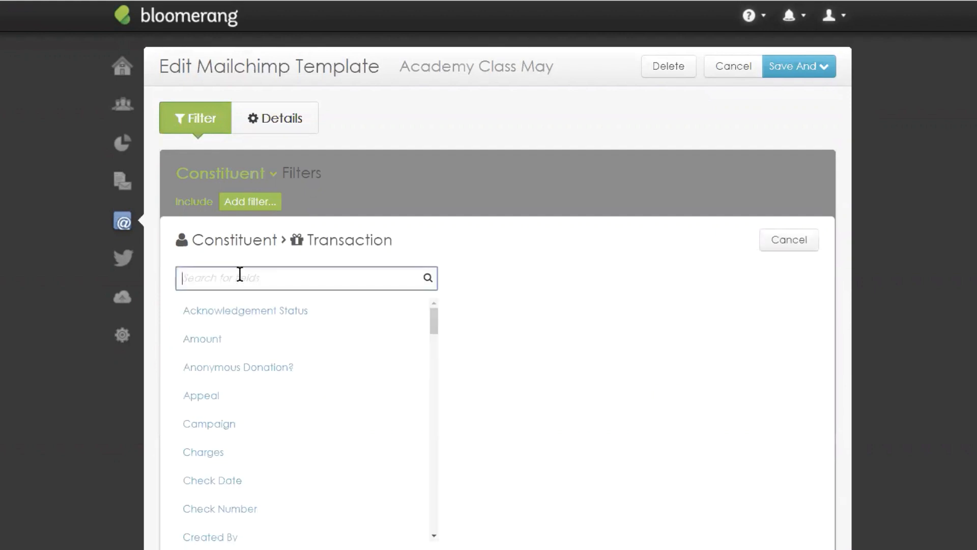
type("date")
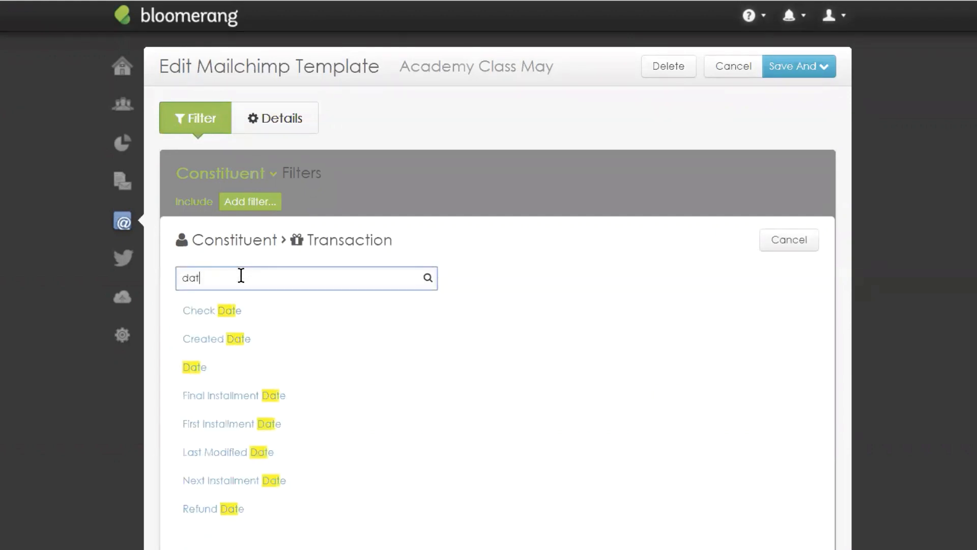
left_click(210, 374)
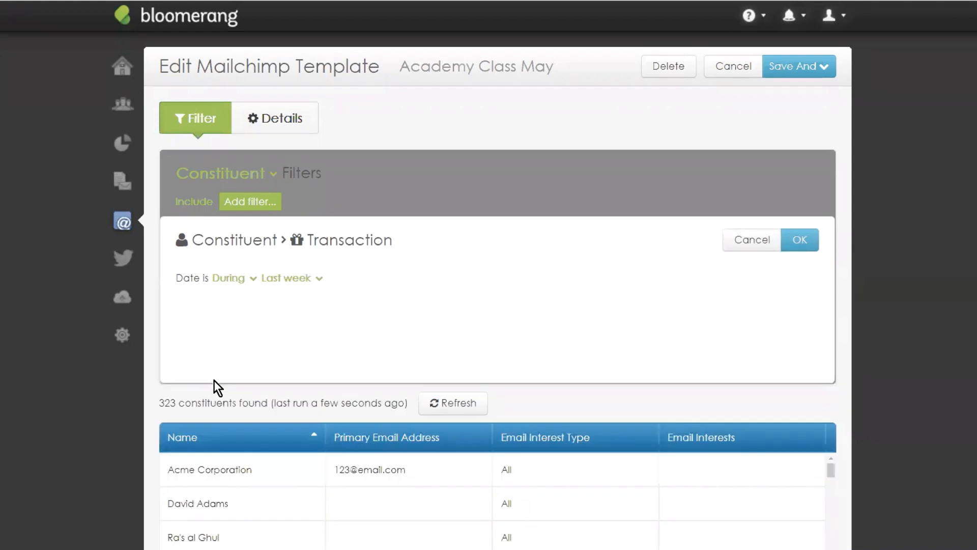
Step: Set the transaction Date to During This year and apply, narrowing results to 25 constituents
left_click(291, 284)
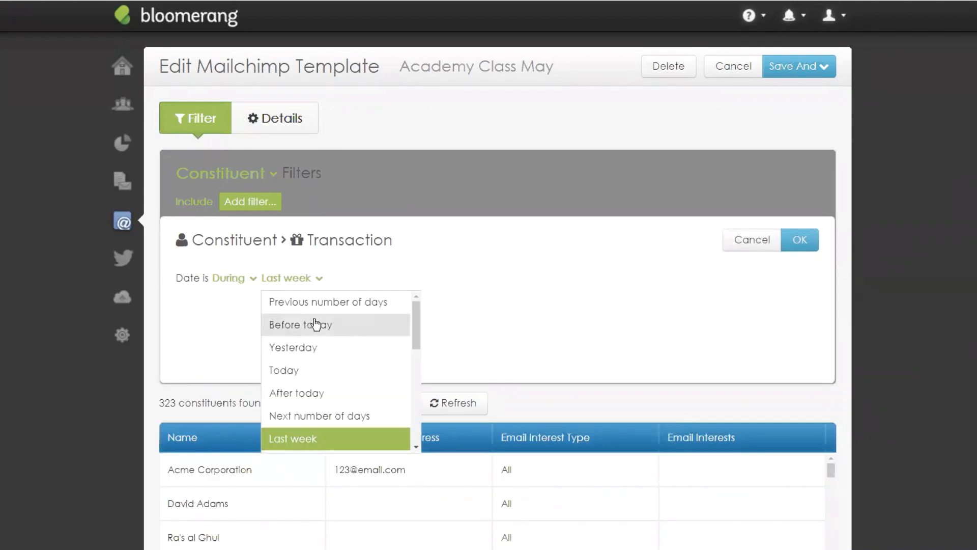
scroll(316, 322, "down", 5)
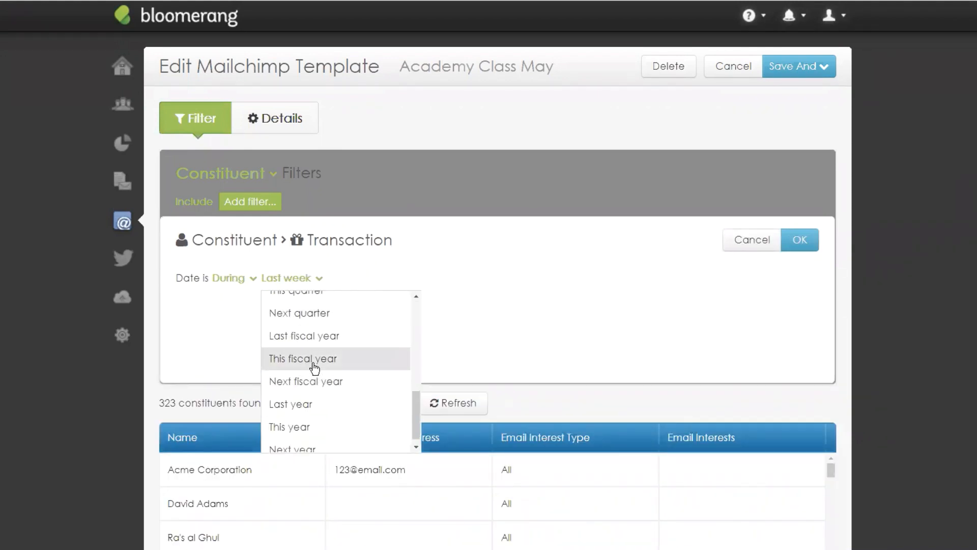
left_click(303, 427)
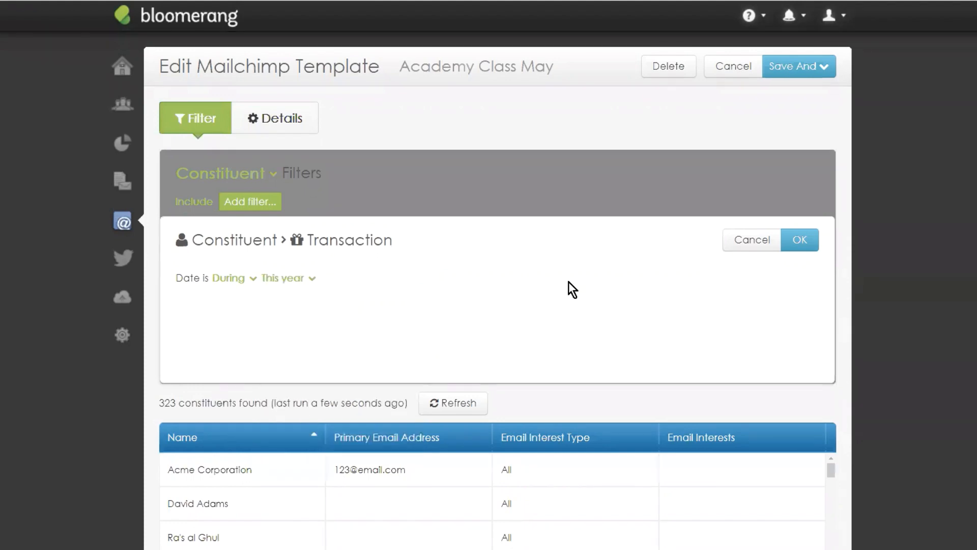
left_click(808, 243)
left_click(808, 244)
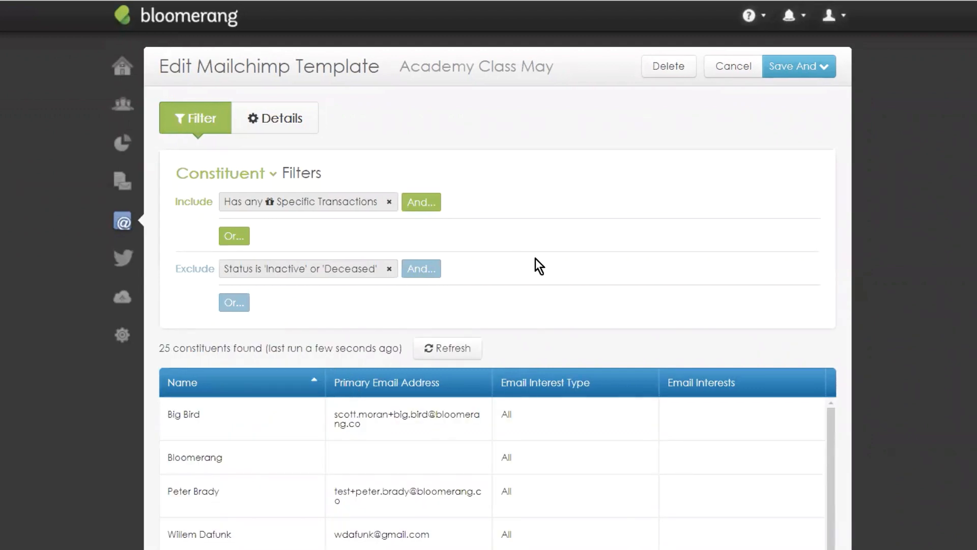
scroll(527, 241, "down", 3)
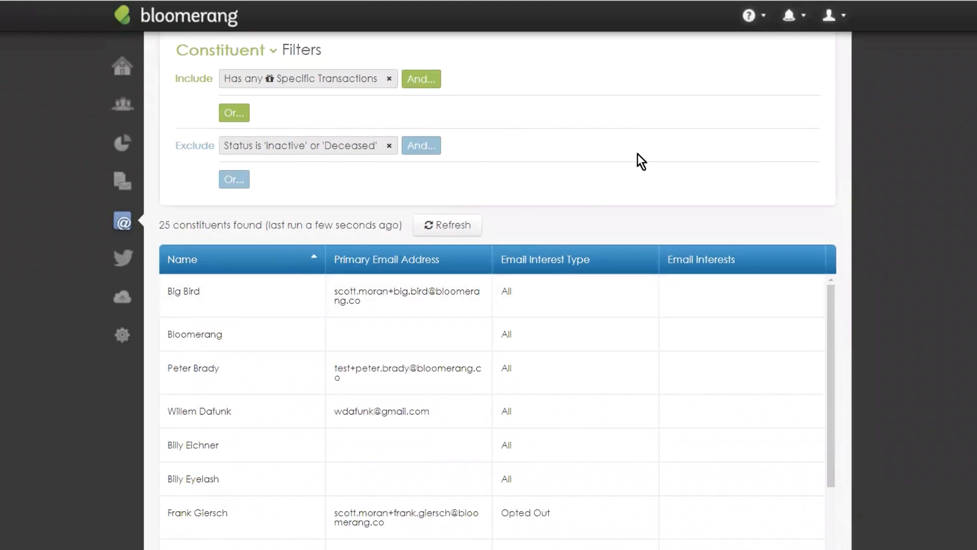
scroll(305, 229, "down", 4)
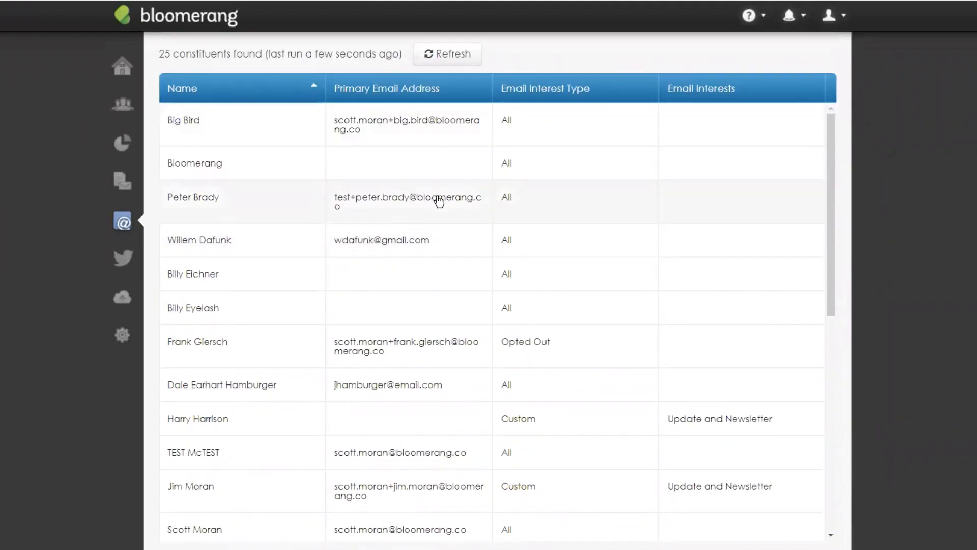
scroll(478, 178, "up", 7)
Step: Add an exclusion for constituents whose Type is Organization
left_click(234, 302)
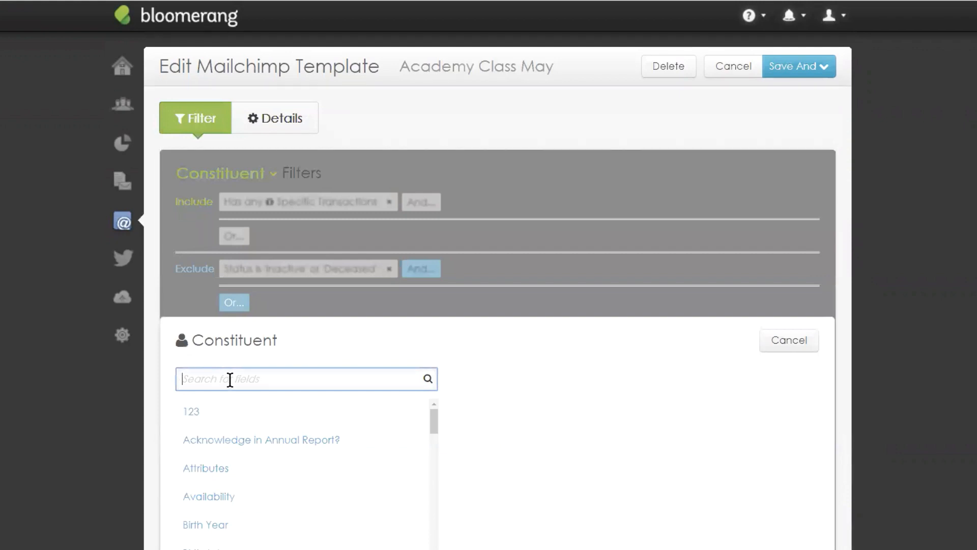
type("type")
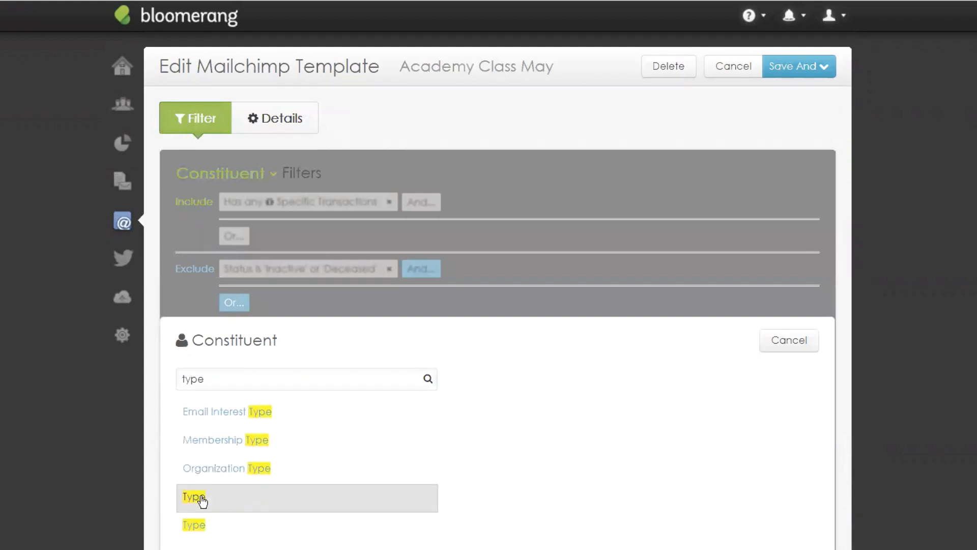
left_click(202, 501)
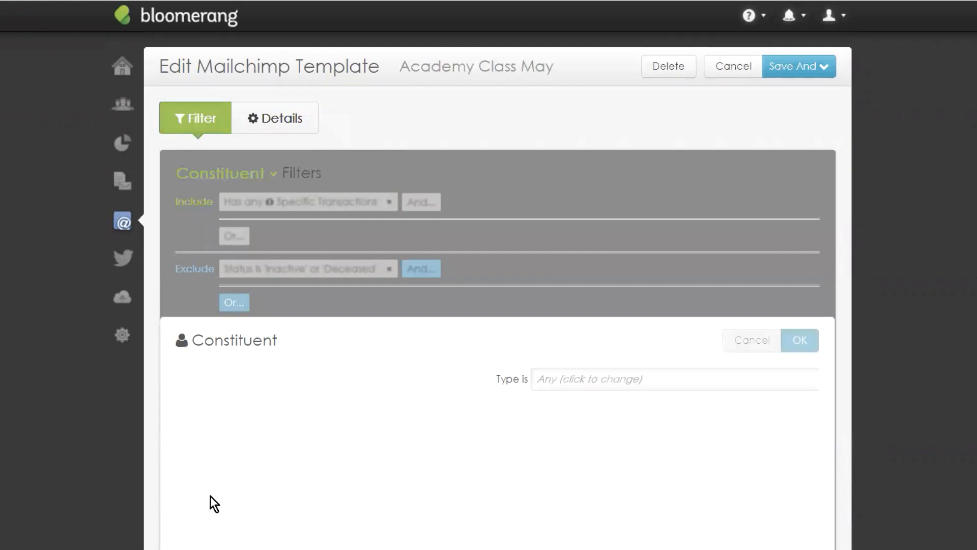
left_click(243, 378)
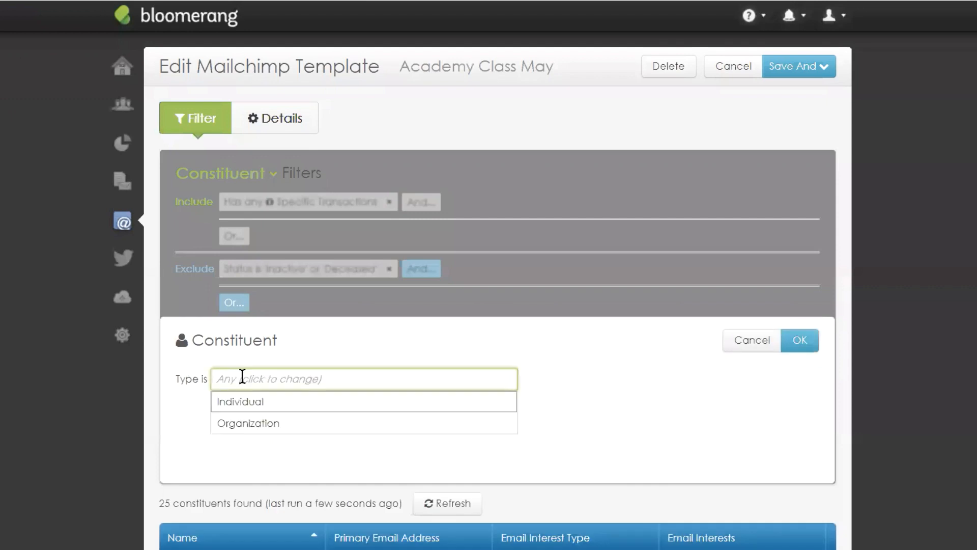
left_click(225, 427)
left_click(798, 349)
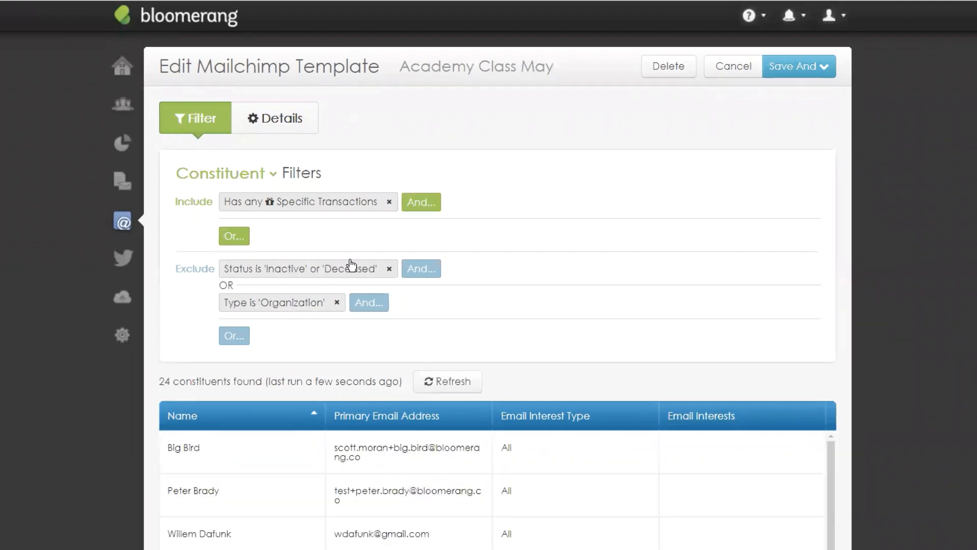
Step: Review the 24 remaining constituents and bring up the template's save options
scroll(346, 277, "down", 3)
scroll(348, 278, "up", 3)
scroll(492, 240, "down", 3)
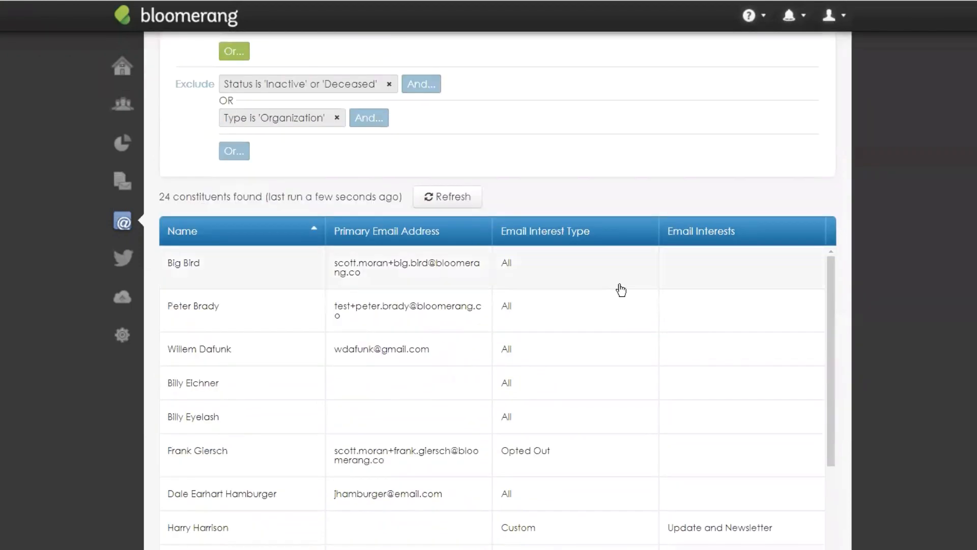
scroll(530, 204, "down", 2)
scroll(582, 225, "up", 5)
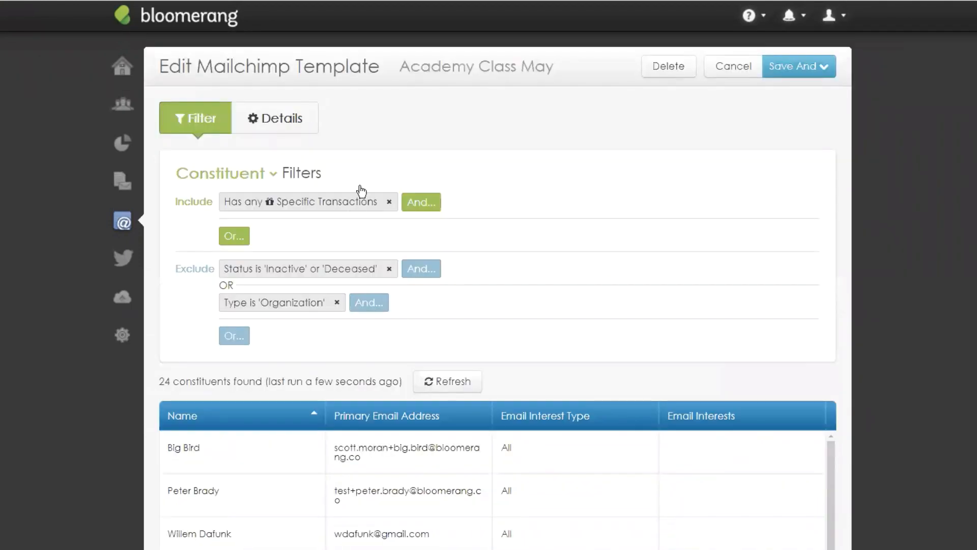
scroll(439, 259, "down", 10)
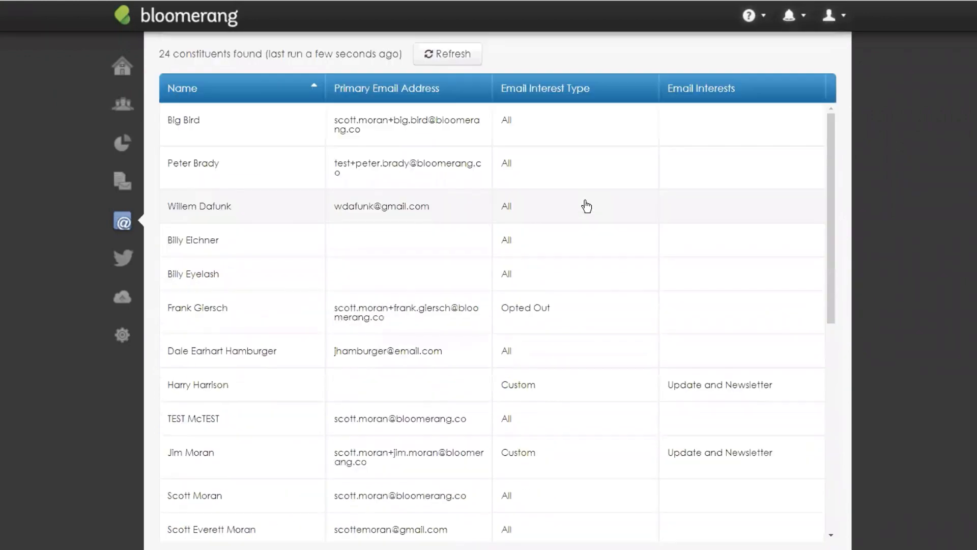
scroll(585, 206, "up", 8)
scroll(604, 148, "up", 6)
left_click(818, 76)
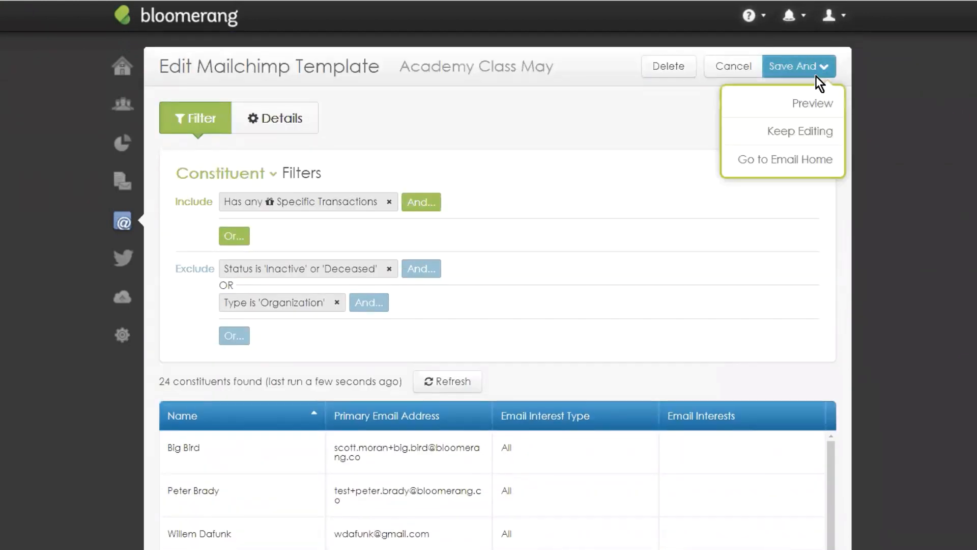
Step: Save and preview the push: 24 constituents, 2 skipped, 10 emails, checking skipped recipients and merge fields
left_click(800, 104)
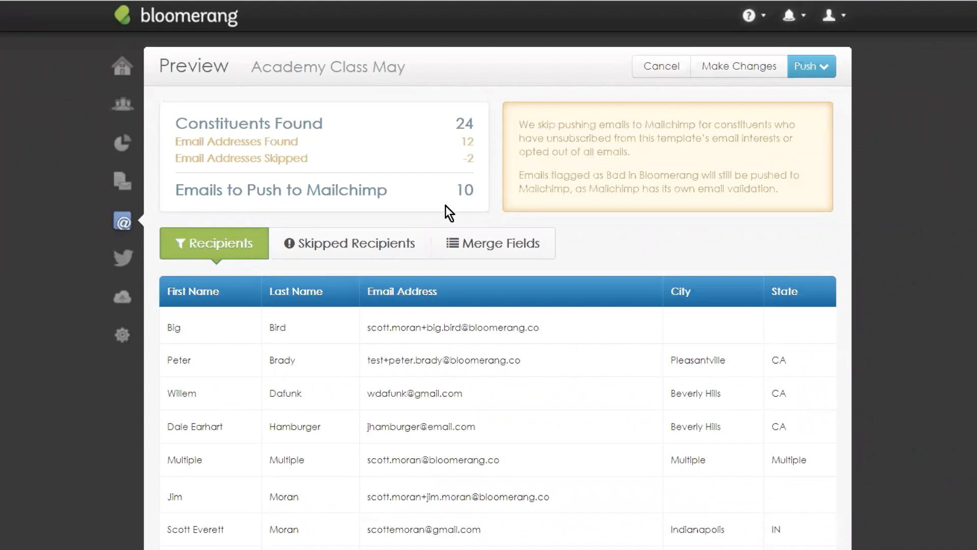
left_click(315, 259)
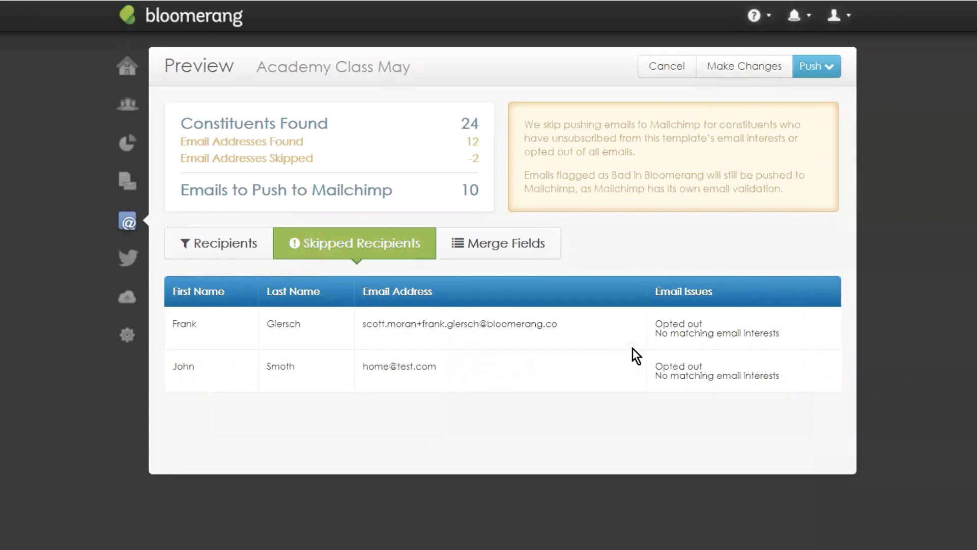
left_click(218, 245)
left_click(467, 250)
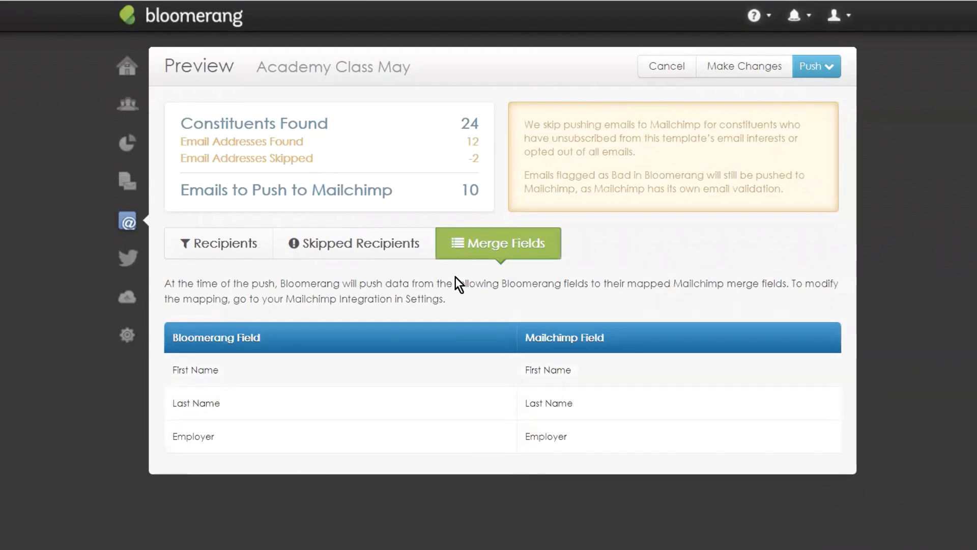
left_click(235, 252)
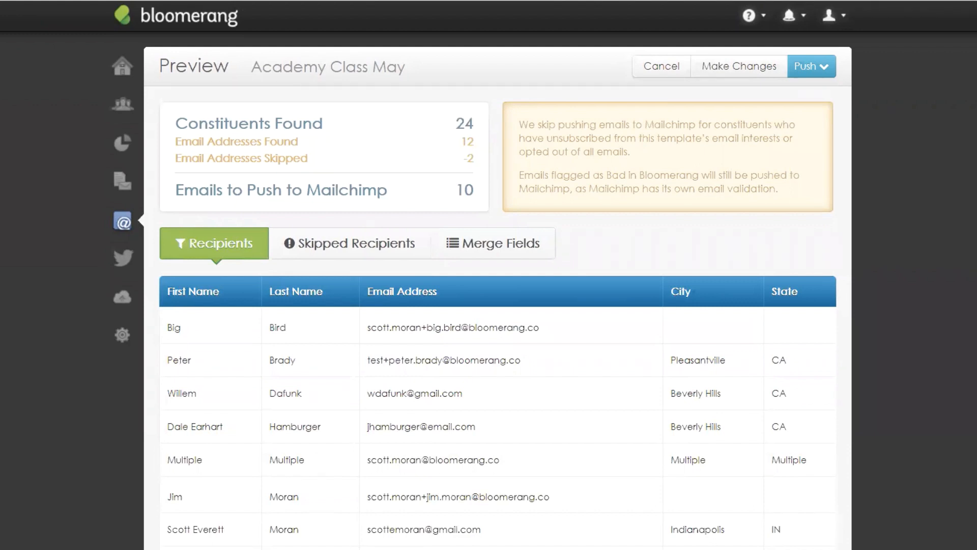
left_click(810, 67)
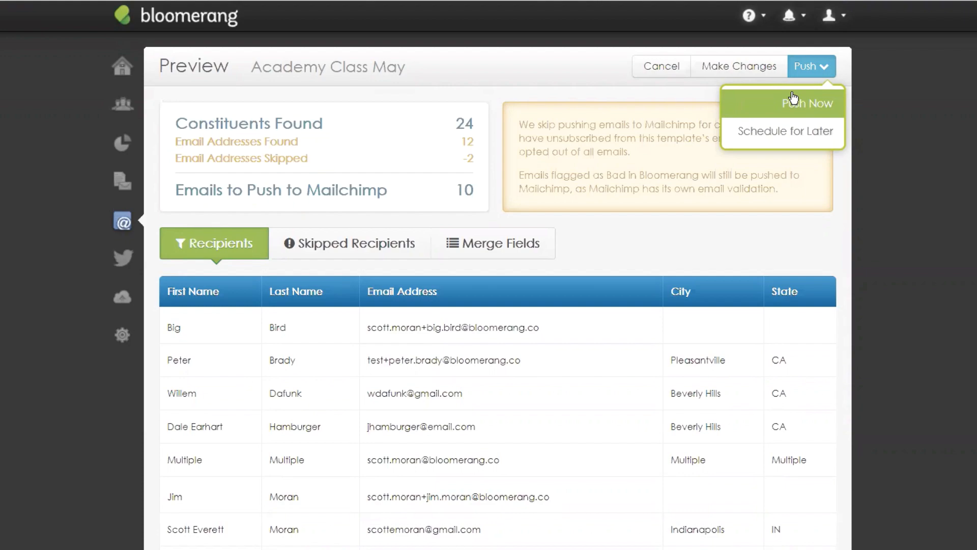
Step: Push the Academy Class May recipients to Mailchimp now, confirm Yes, and note the tag name
left_click(817, 109)
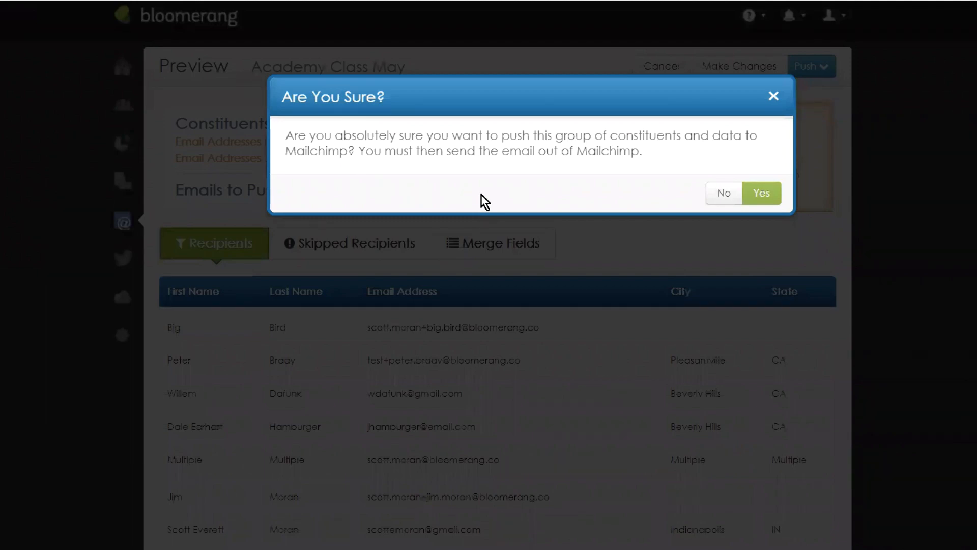
left_click(762, 198)
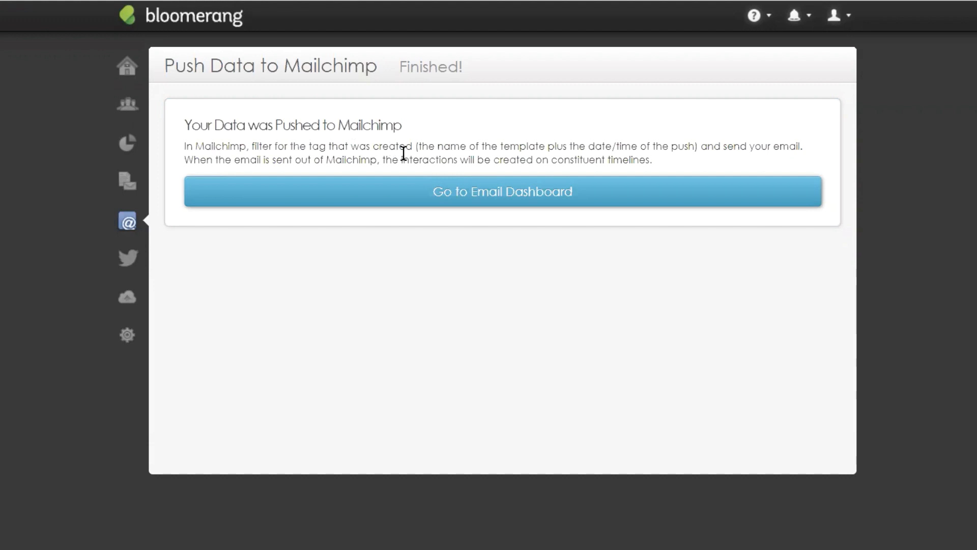
left_click_drag(418, 146, 695, 145)
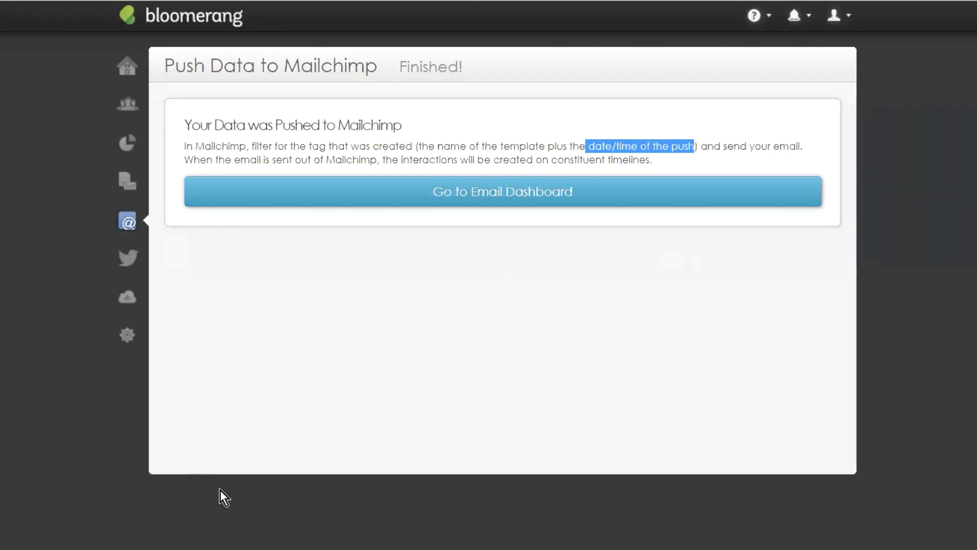
left_click(737, 435)
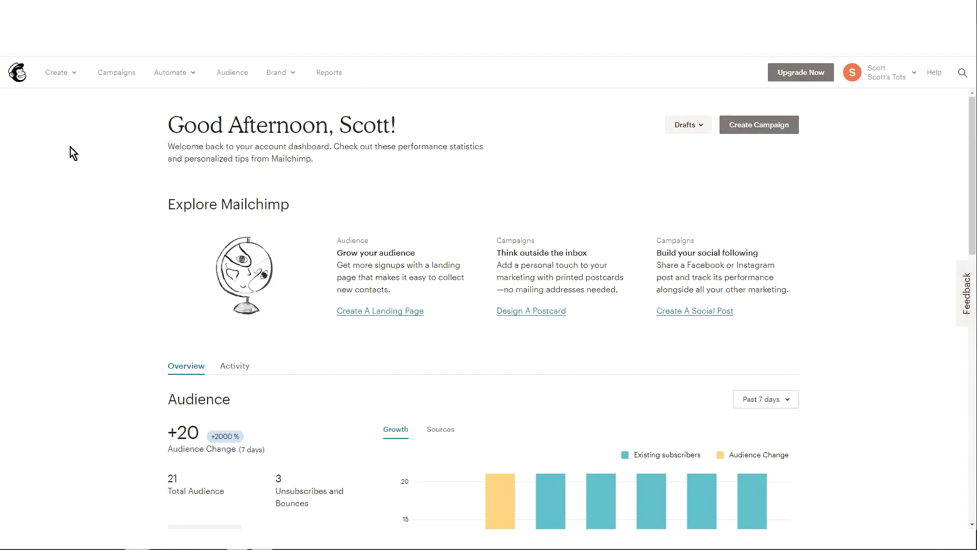
Step: Replicate Bloomerang Test Email Campaign (copy 05) as draft copy 06 and edit its recipients
left_click(123, 74)
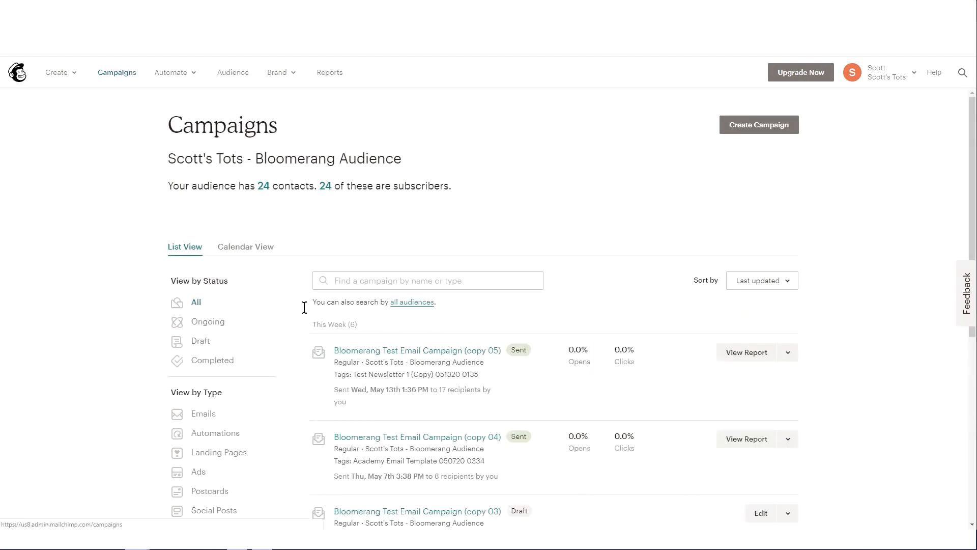
left_click(790, 355)
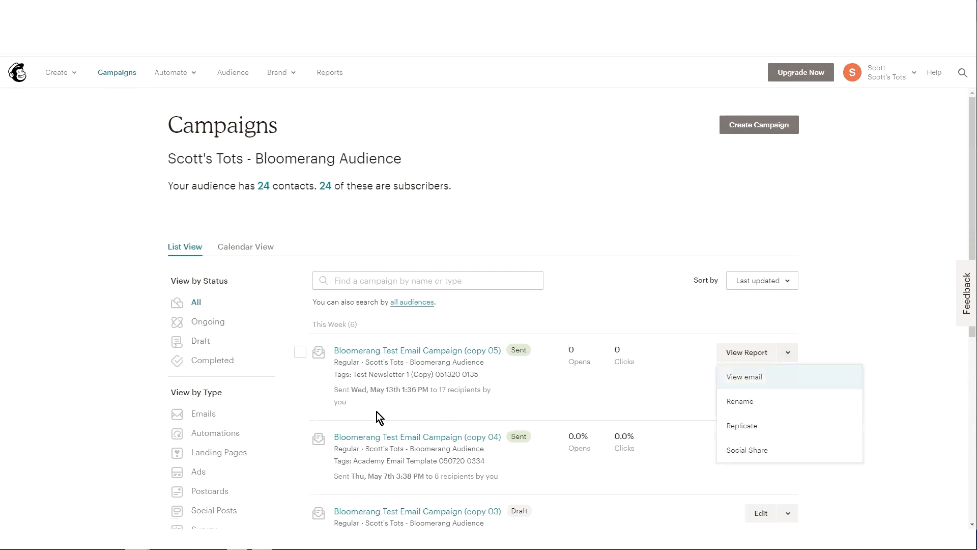
left_click(768, 429)
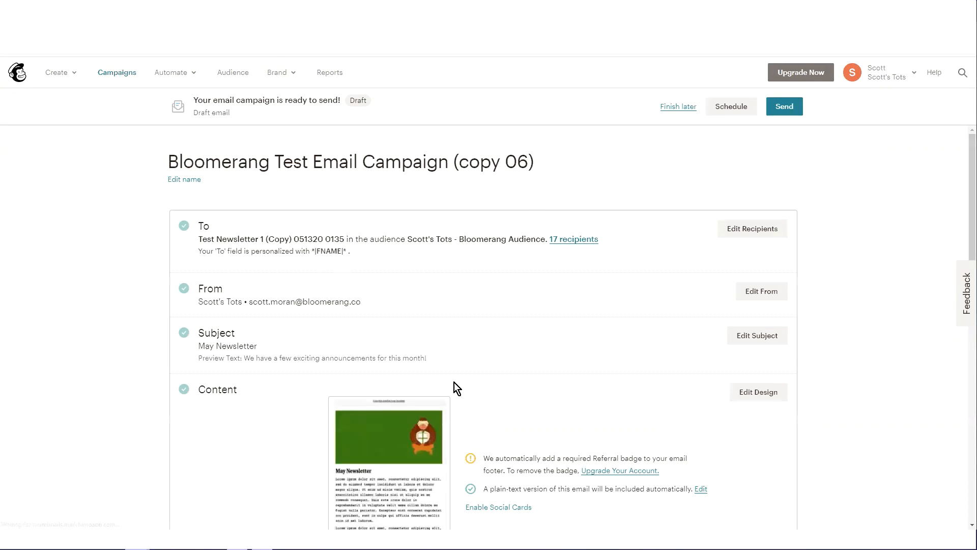
scroll(625, 435, "down", 3)
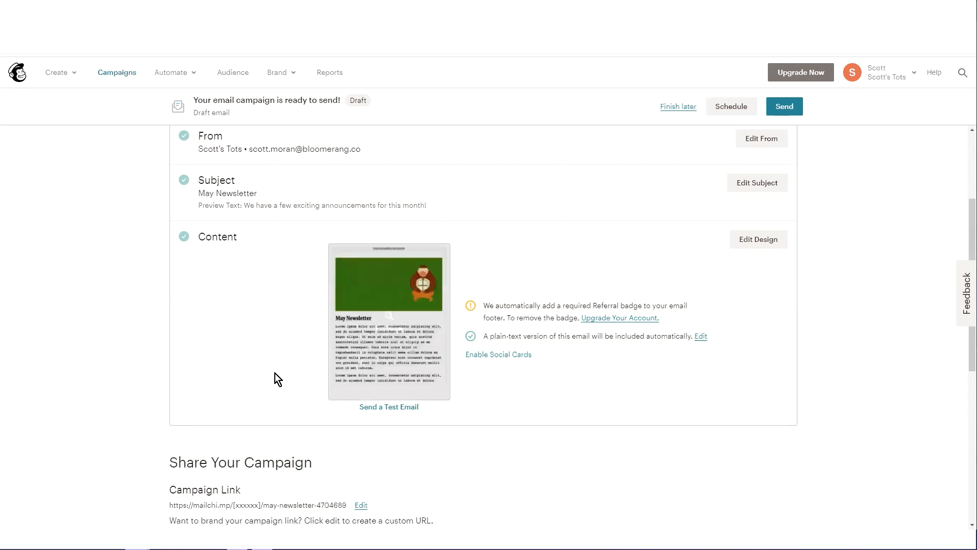
scroll(270, 376, "up", 1)
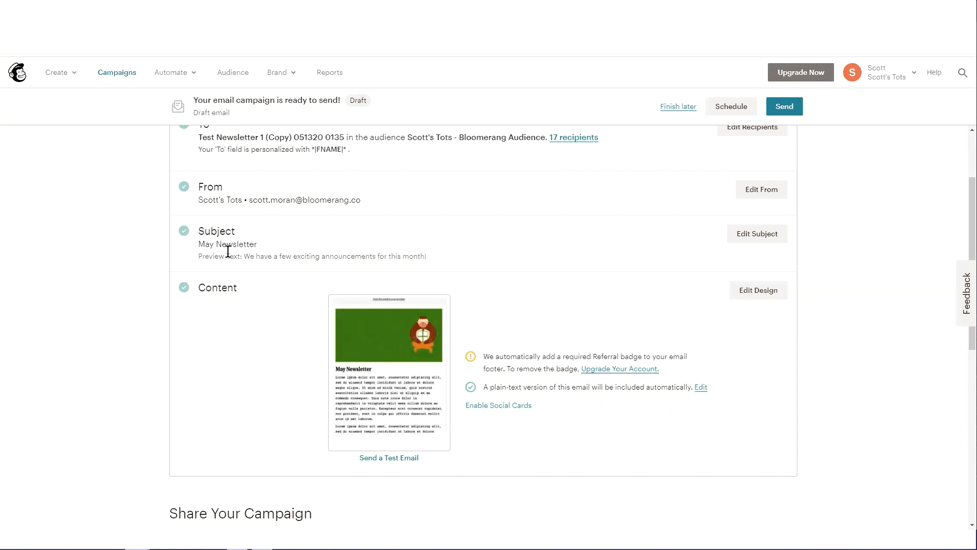
scroll(256, 290, "up", 1)
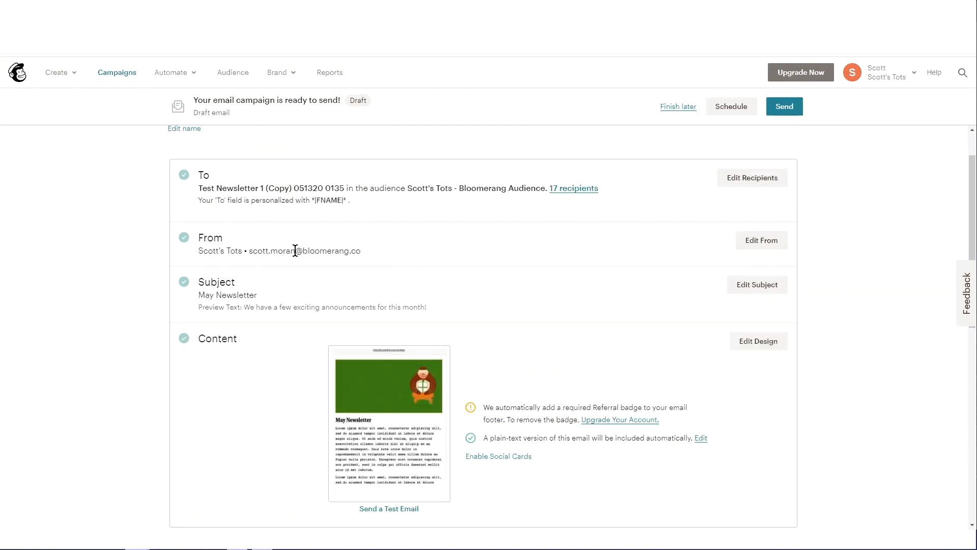
scroll(289, 277, "up", 1)
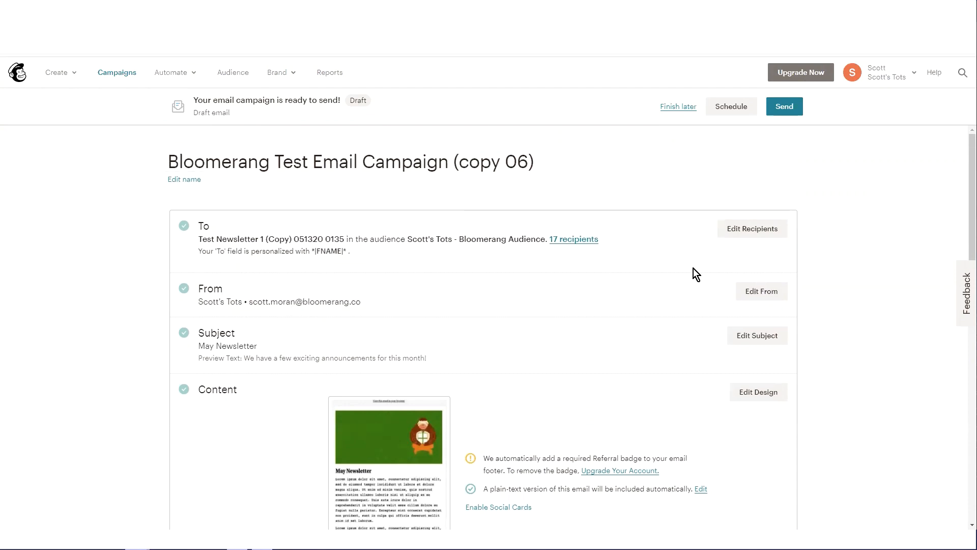
left_click(754, 229)
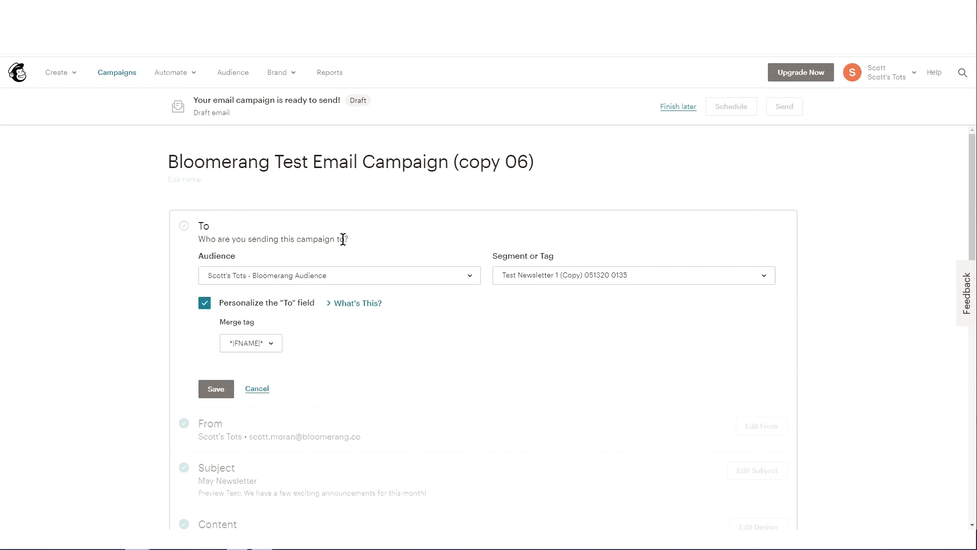
left_click(279, 278)
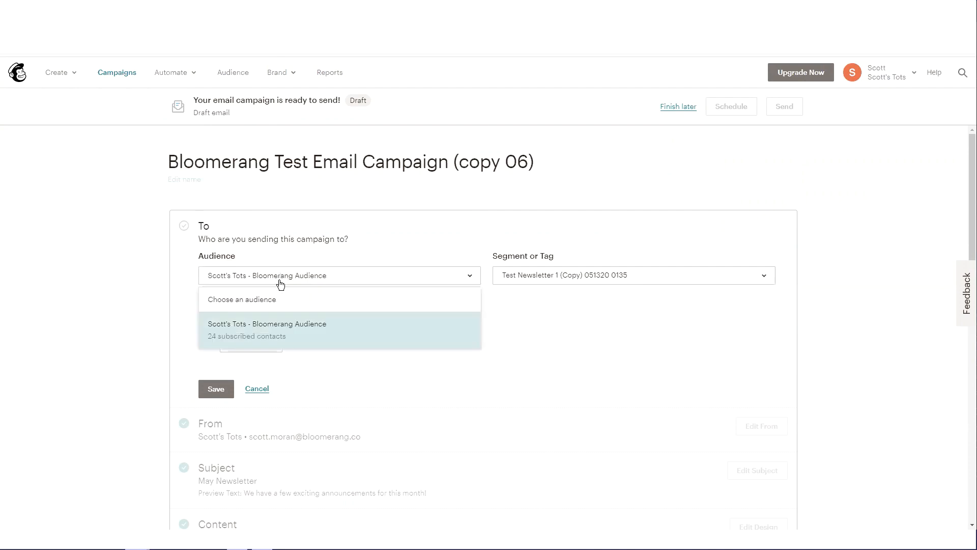
left_click(299, 334)
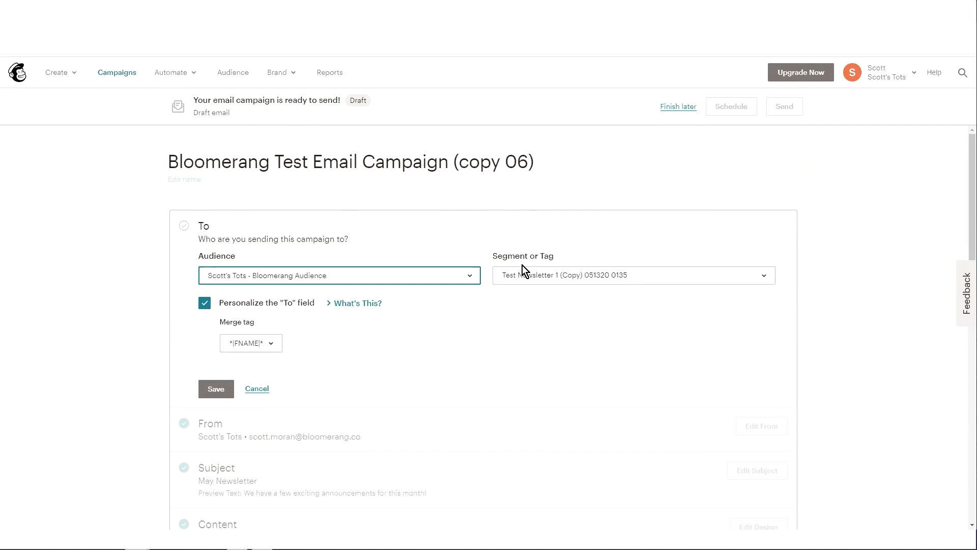
left_click(761, 276)
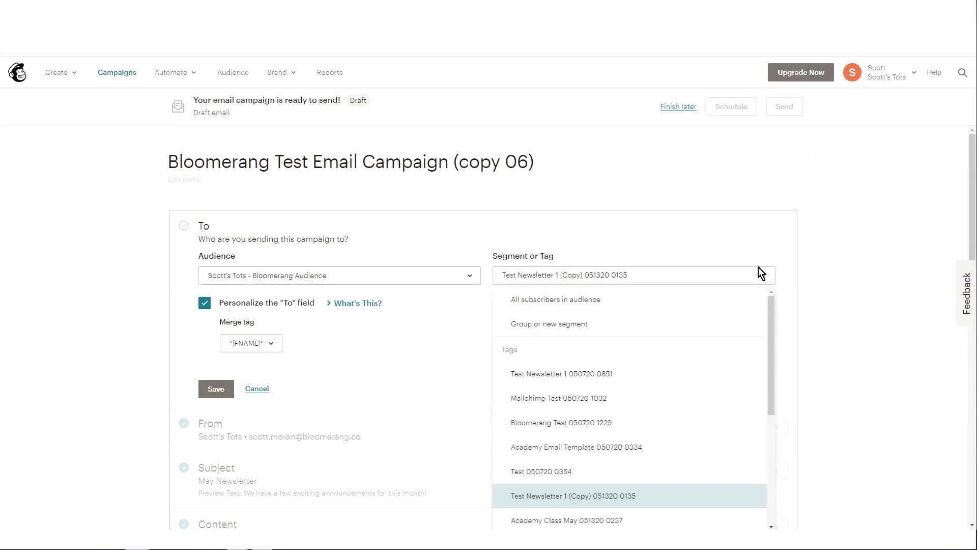
scroll(824, 257, "down", 1)
scroll(771, 302, "down", 1)
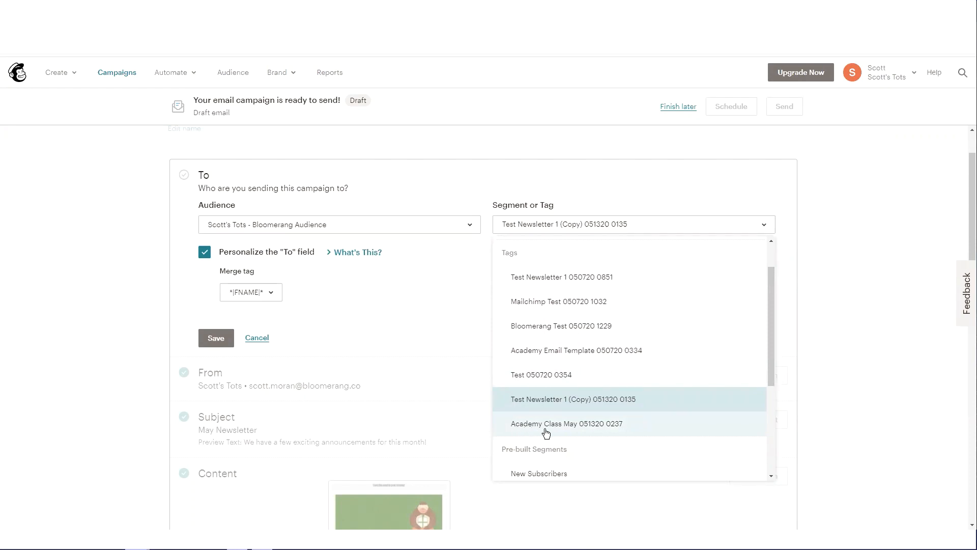
left_click(623, 429)
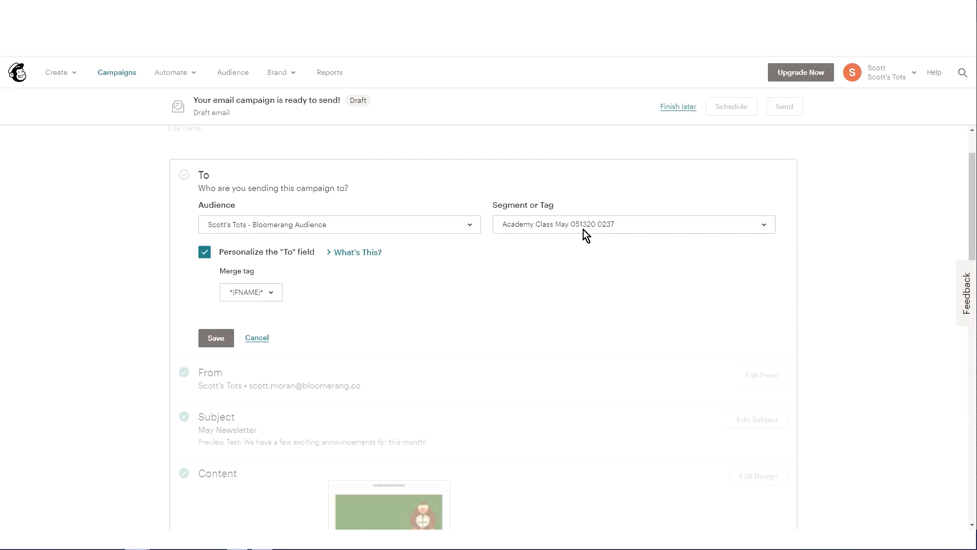
left_click(707, 229)
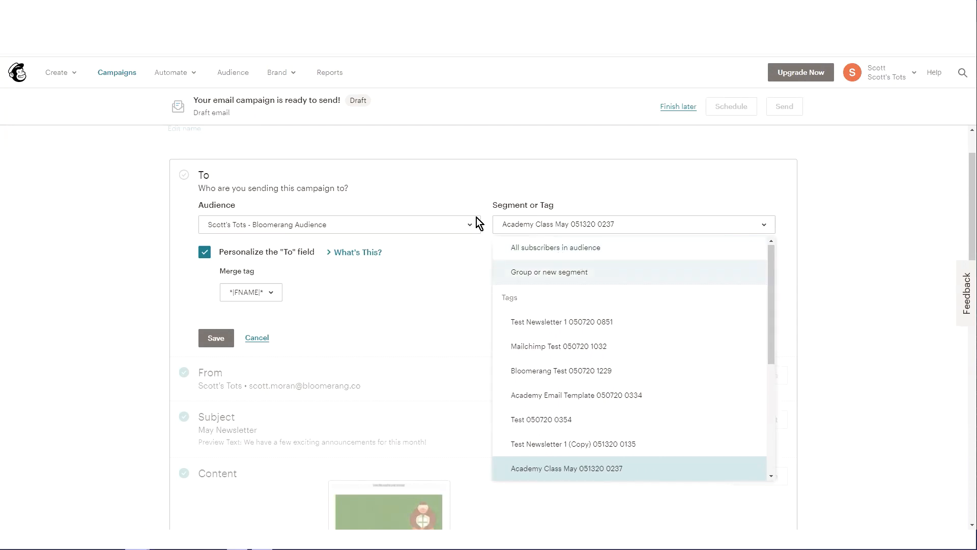
left_click(447, 148)
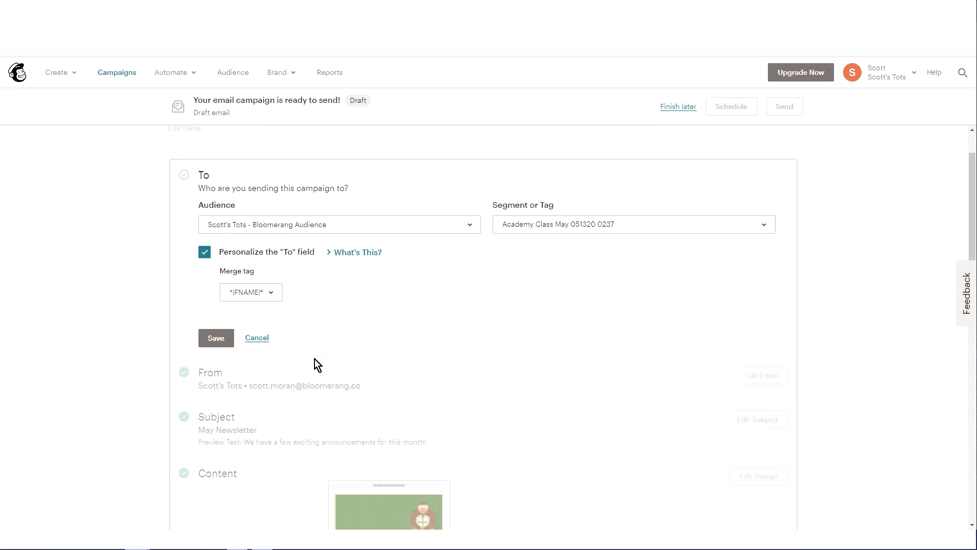
left_click(543, 226)
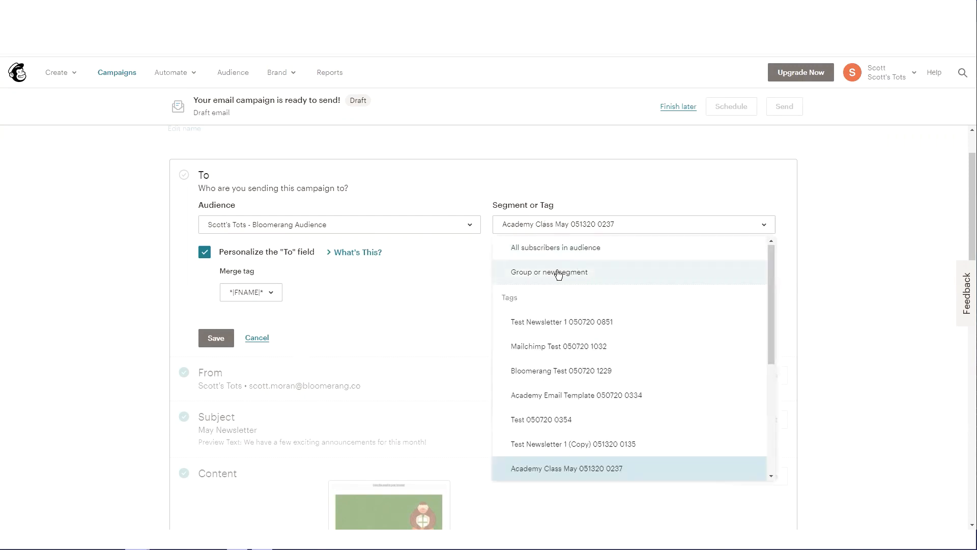
left_click(538, 276)
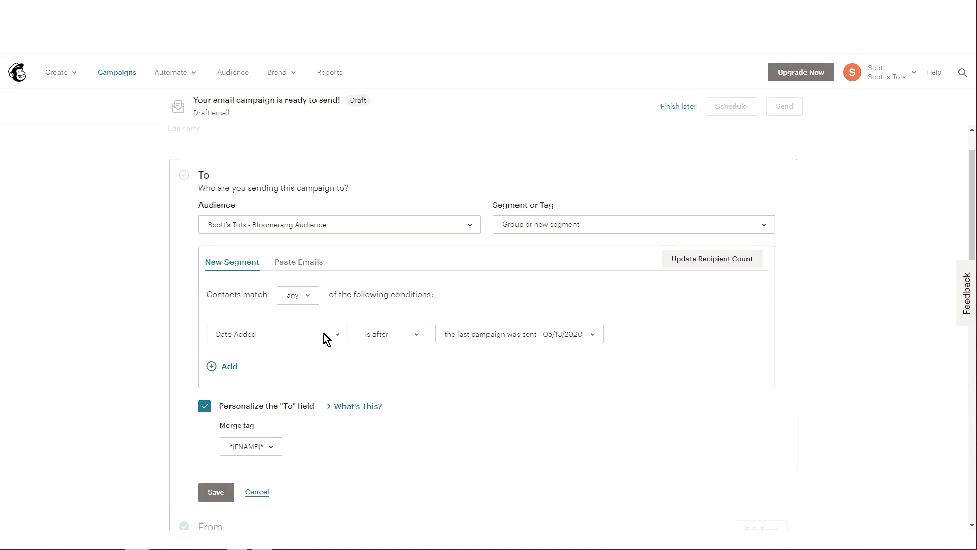
left_click(324, 334)
scroll(319, 350, "down", 2)
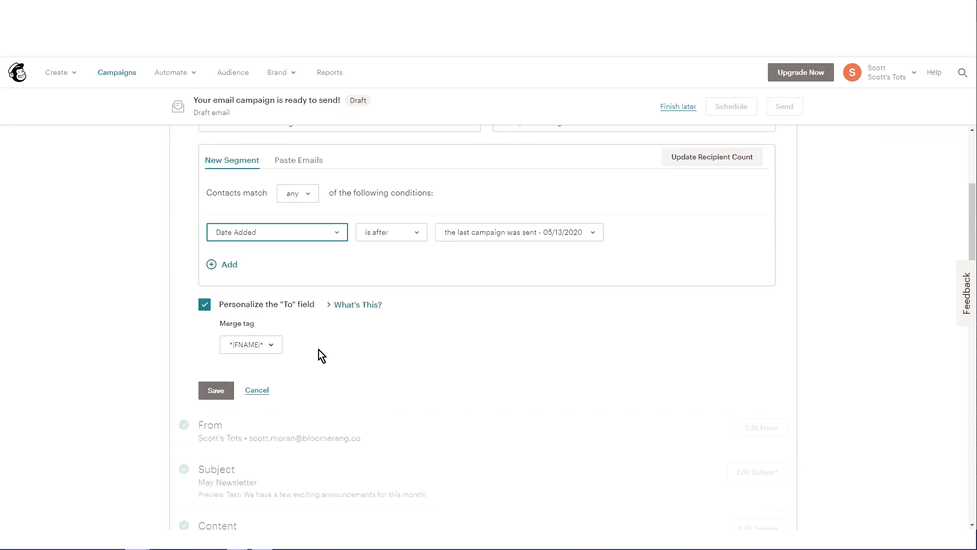
left_click(330, 234)
scroll(305, 310, "down", 3)
left_click(249, 404)
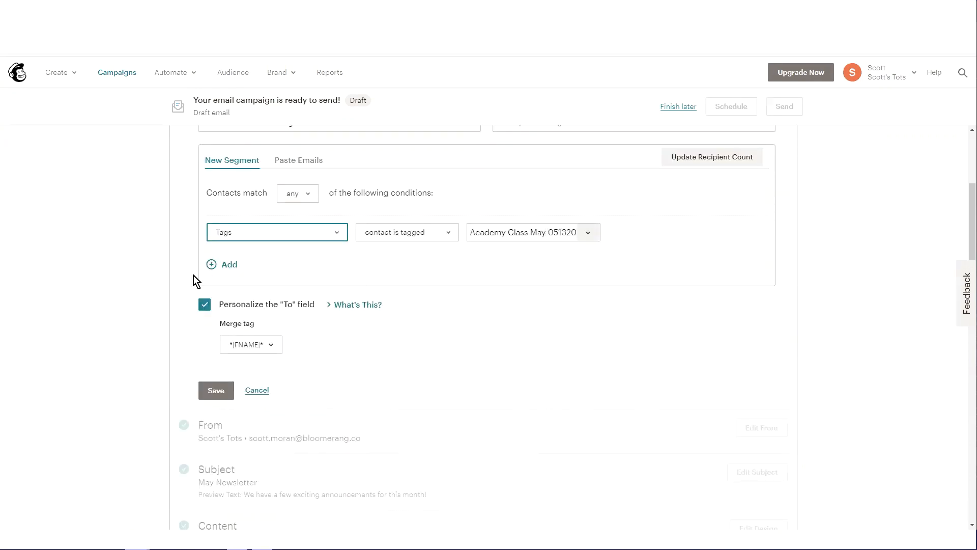
left_click(229, 269)
left_click(257, 286)
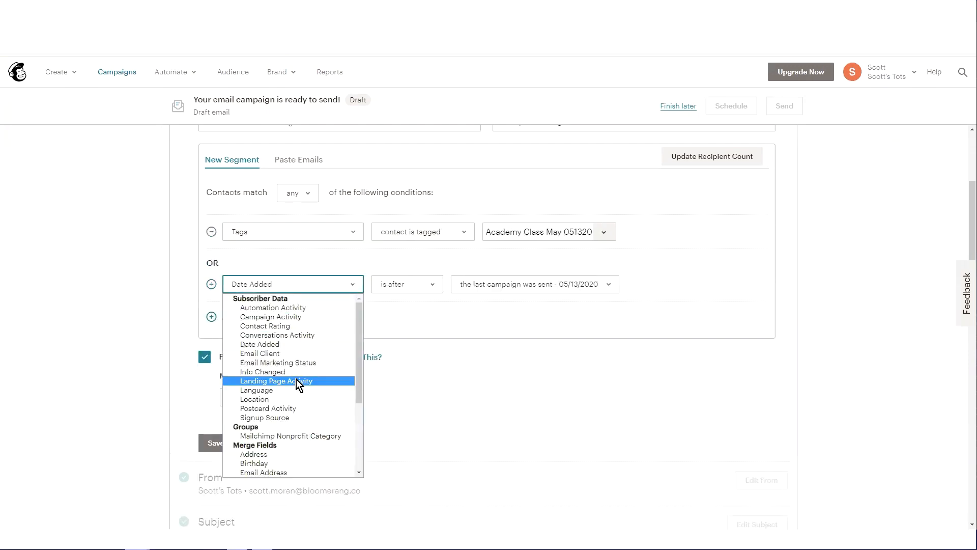
scroll(285, 408, "down", 5)
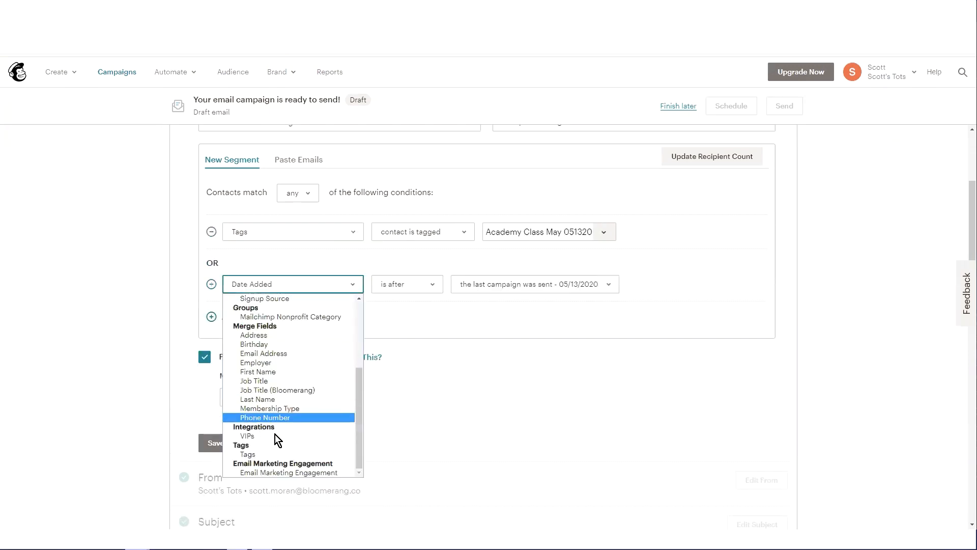
left_click(252, 455)
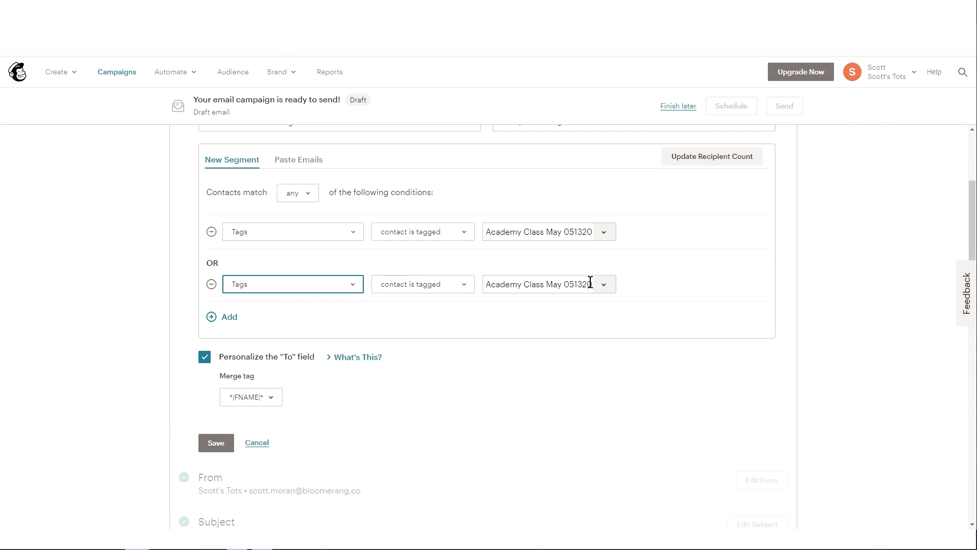
left_click(605, 283)
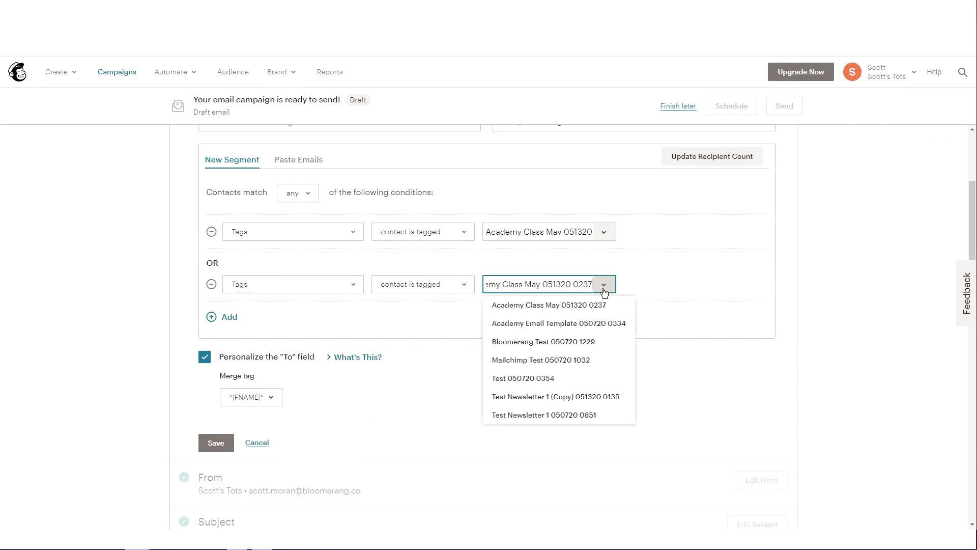
left_click(571, 397)
scroll(532, 356, "up", 2)
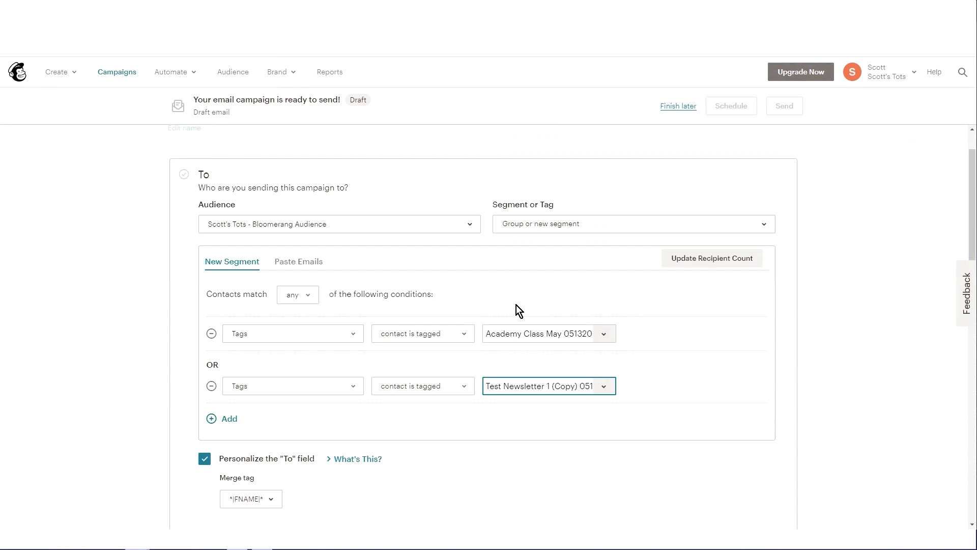
scroll(438, 261, "down", 1)
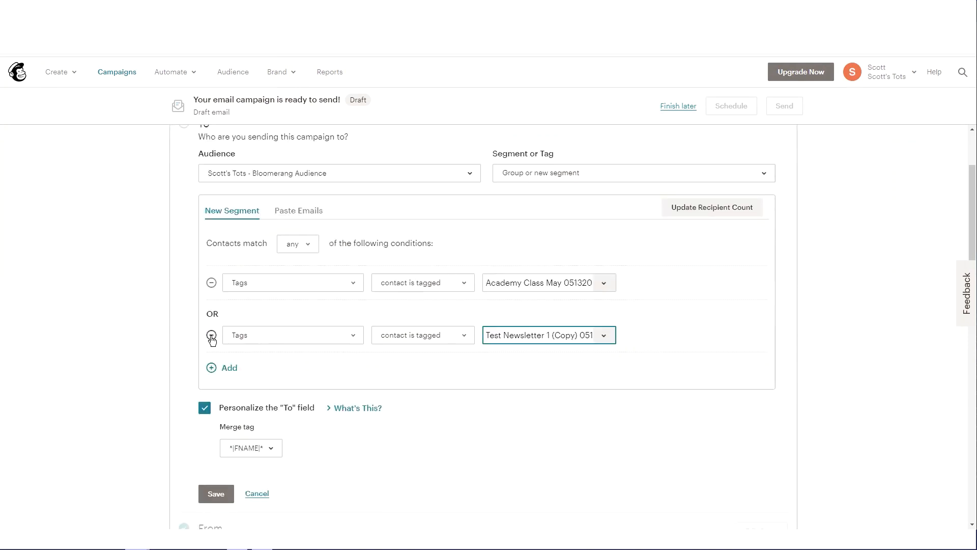
left_click(595, 178)
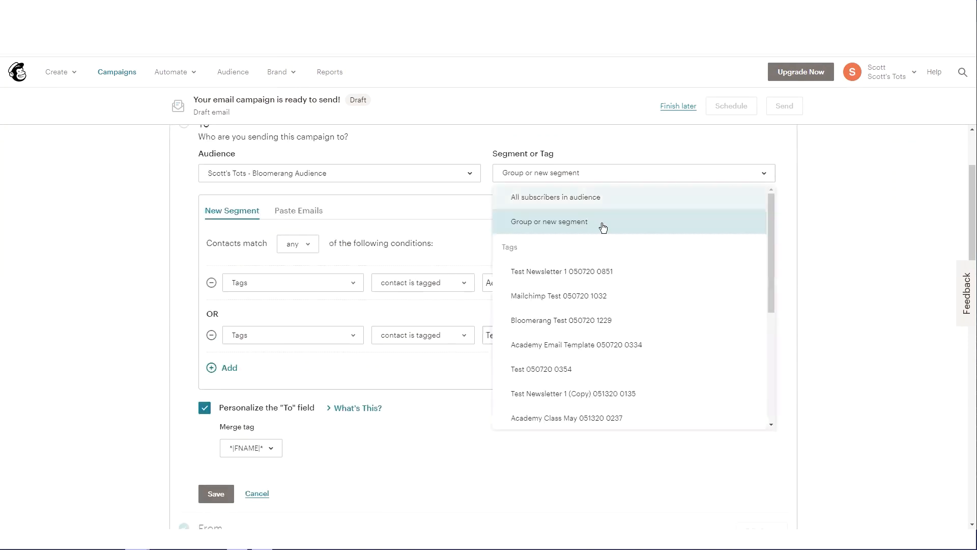
left_click(587, 418)
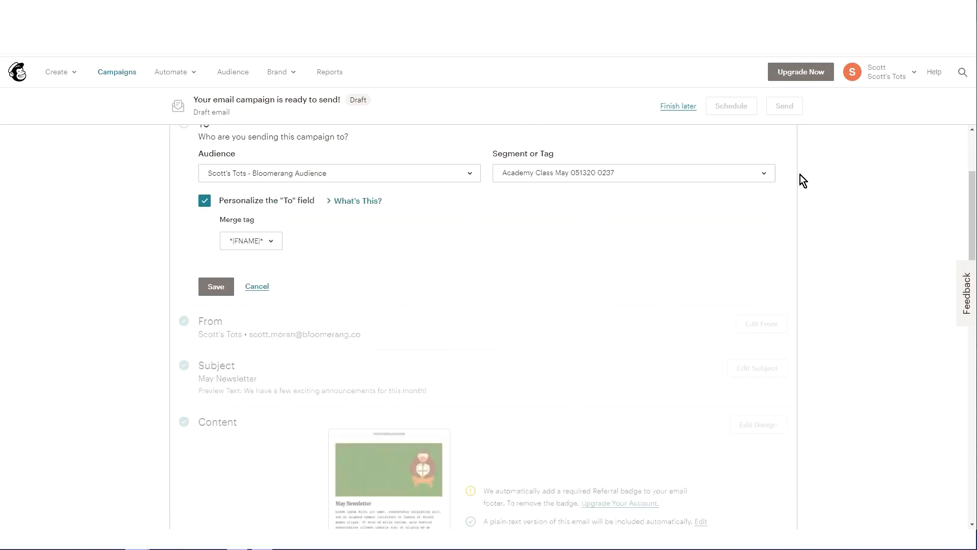
left_click(225, 289)
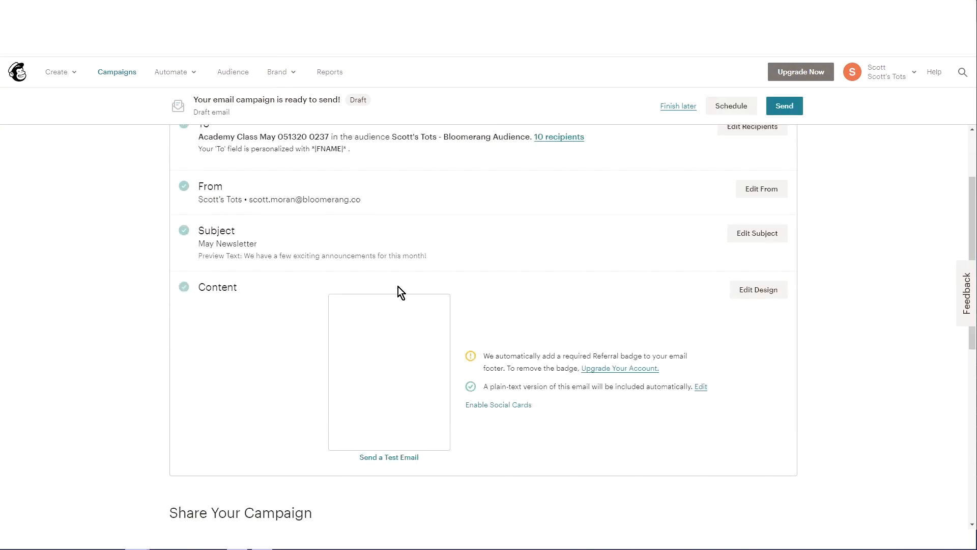
Step: Keep *|FNAME|* as the To field merge tag and save the recipients again
left_click(744, 181)
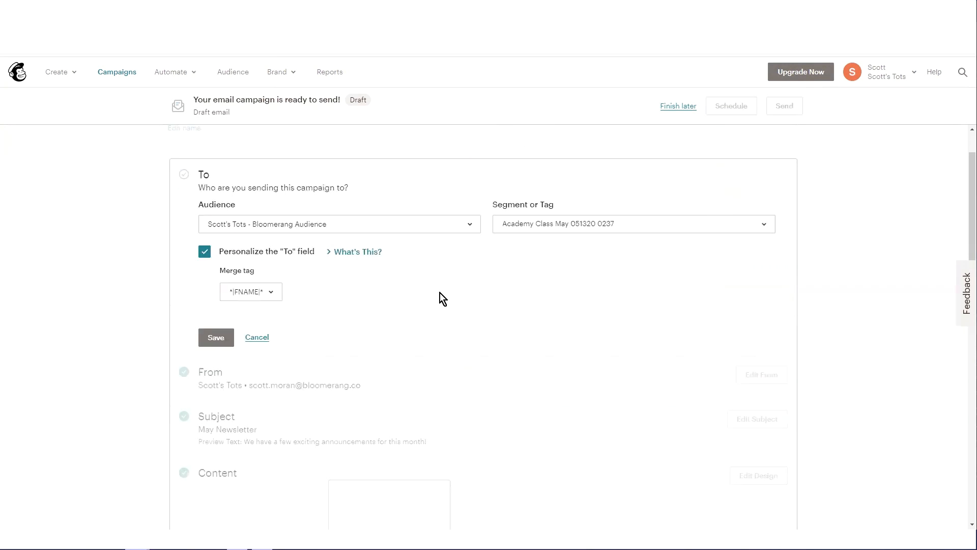
left_click(270, 295)
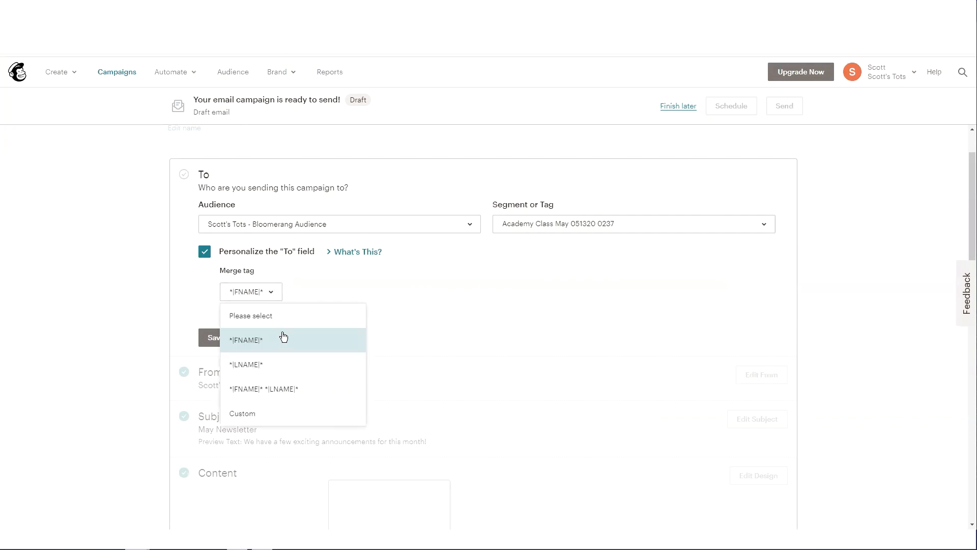
left_click(320, 285)
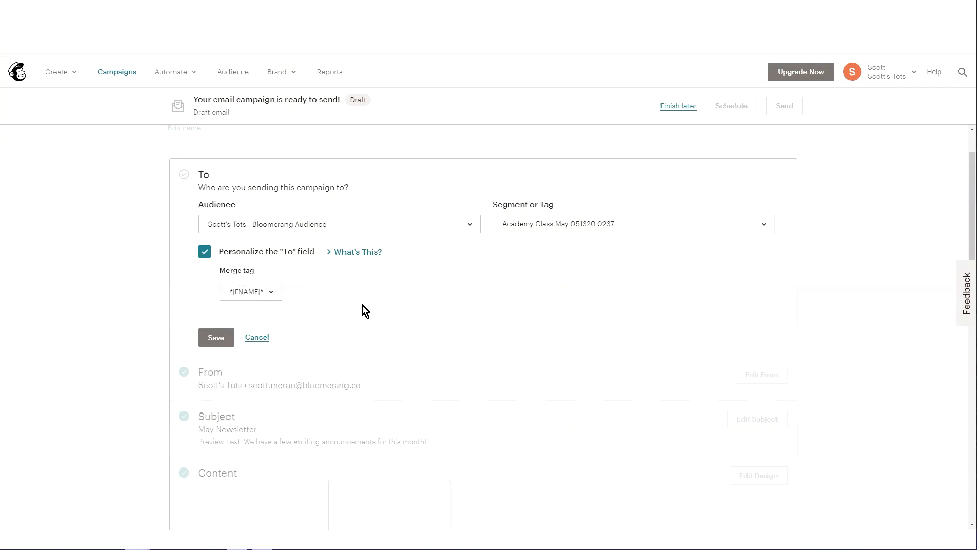
scroll(305, 295, "down", 1)
left_click(257, 284)
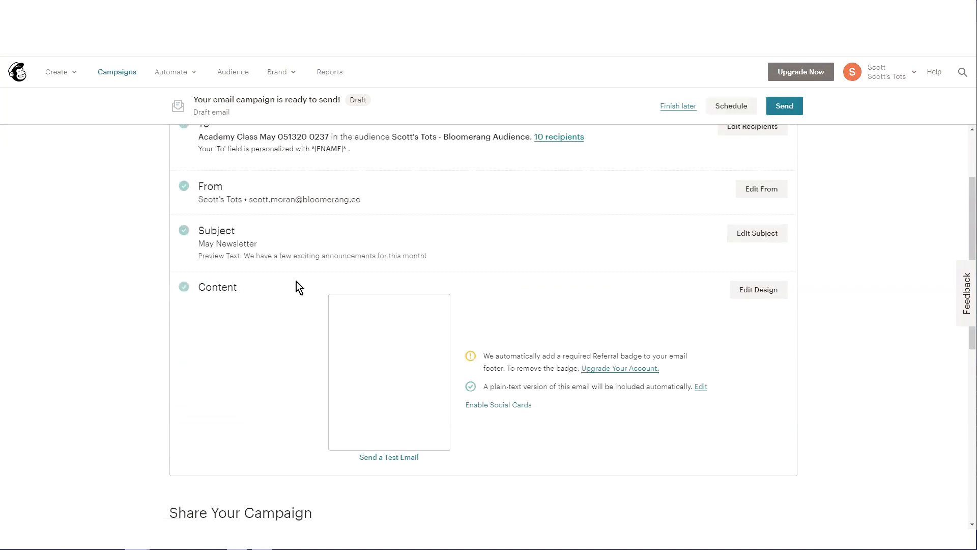
mouse_move(364, 390)
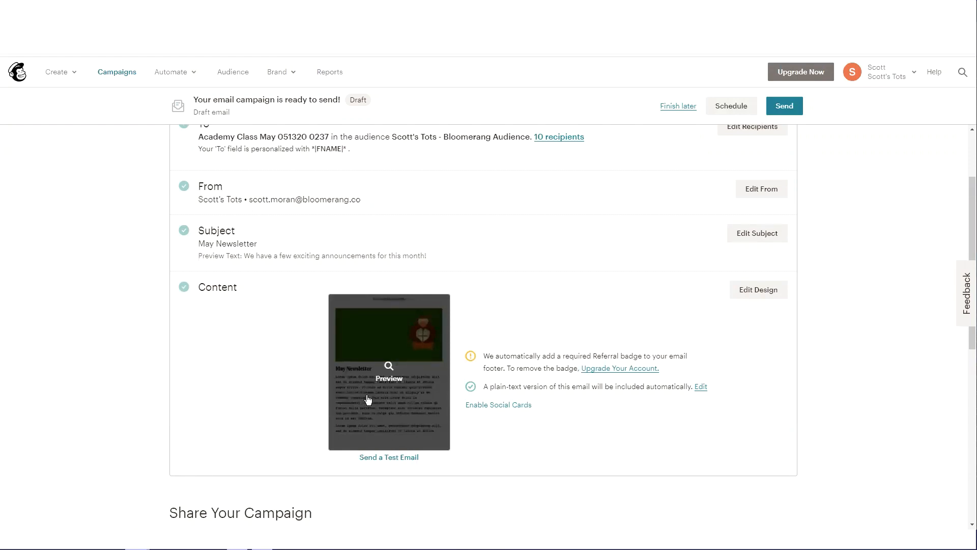
scroll(322, 371, "up", 2)
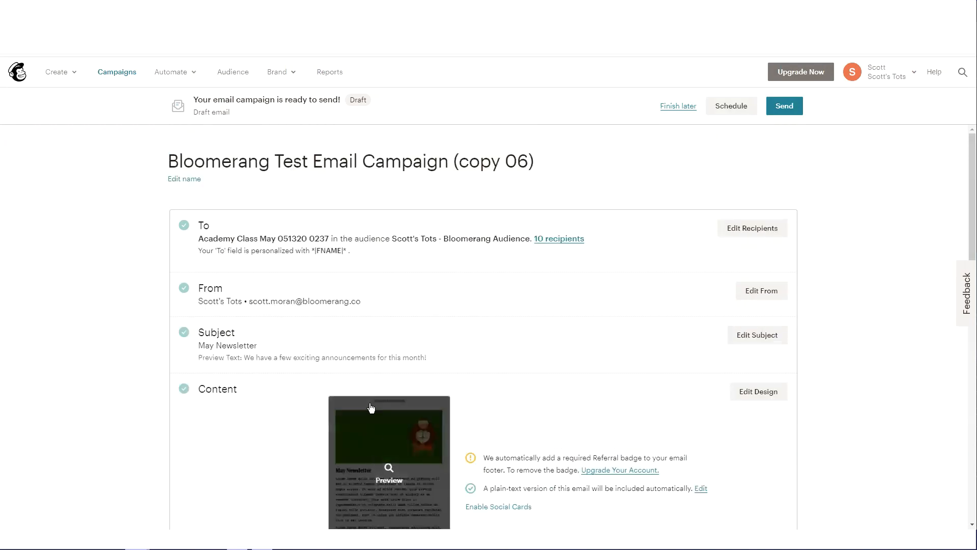
scroll(372, 406, "down", 2)
scroll(546, 334, "down", 2)
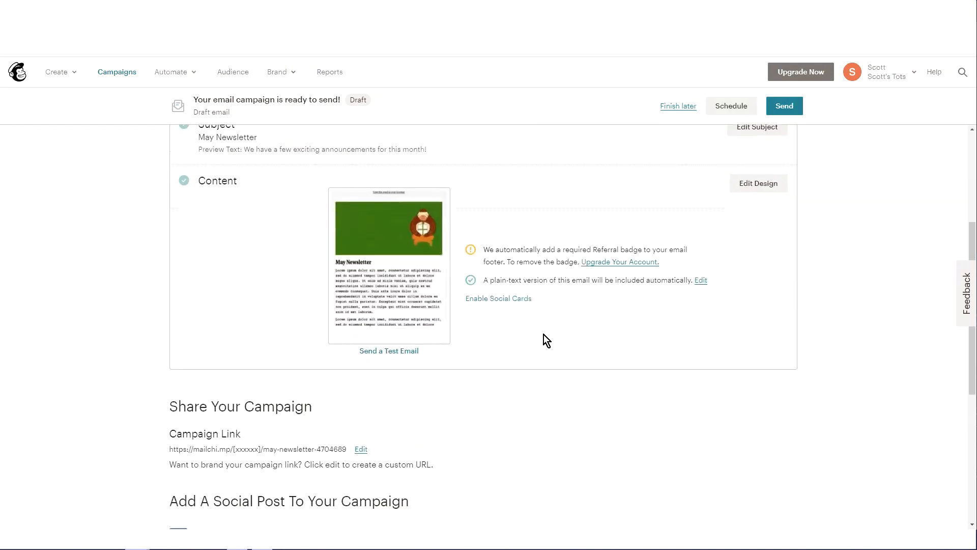
scroll(544, 336, "down", 3)
scroll(639, 468, "up", 6)
scroll(639, 469, "up", 1)
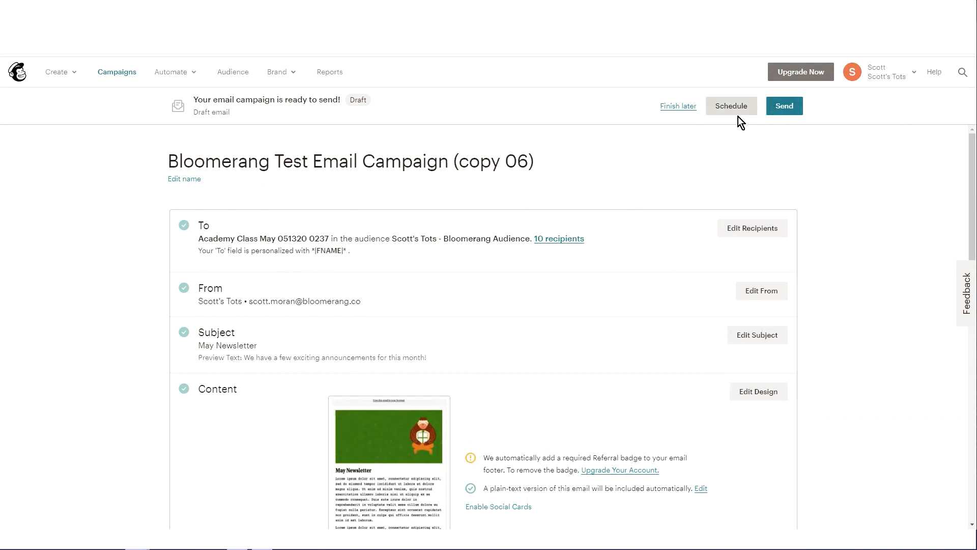
Step: Send the copy 06 campaign immediately to its 10 subscribers
left_click(786, 112)
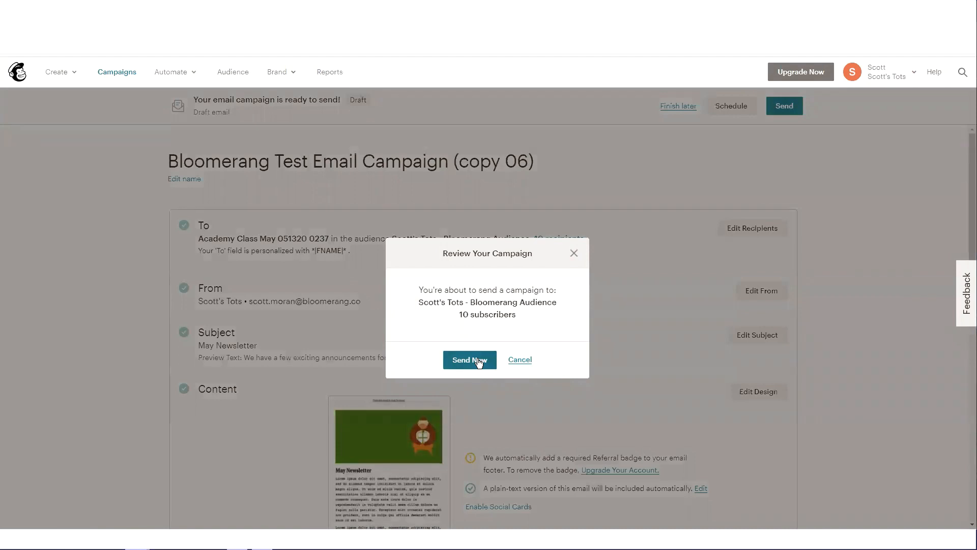
left_click(478, 360)
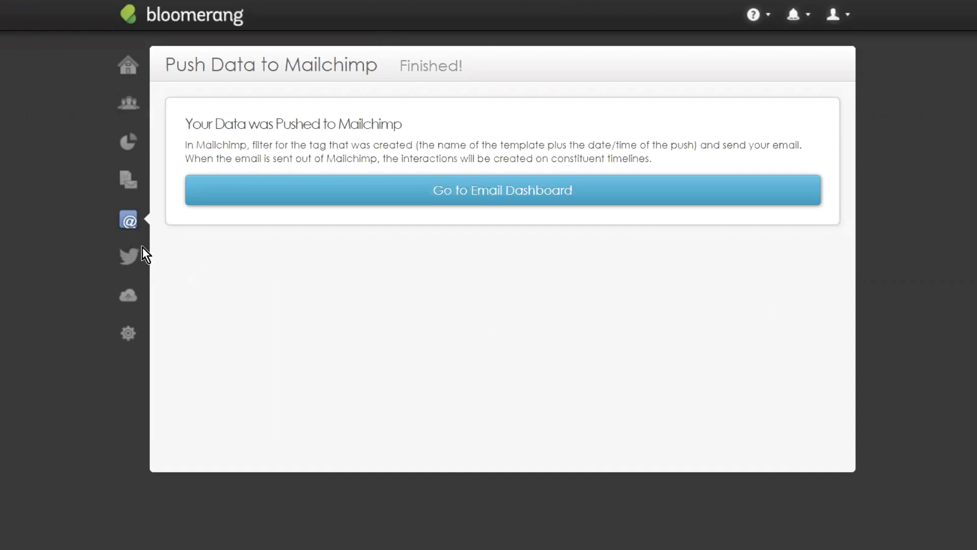
Step: Show only the Mailchimp email templates in the Email Templates list
left_click(129, 220)
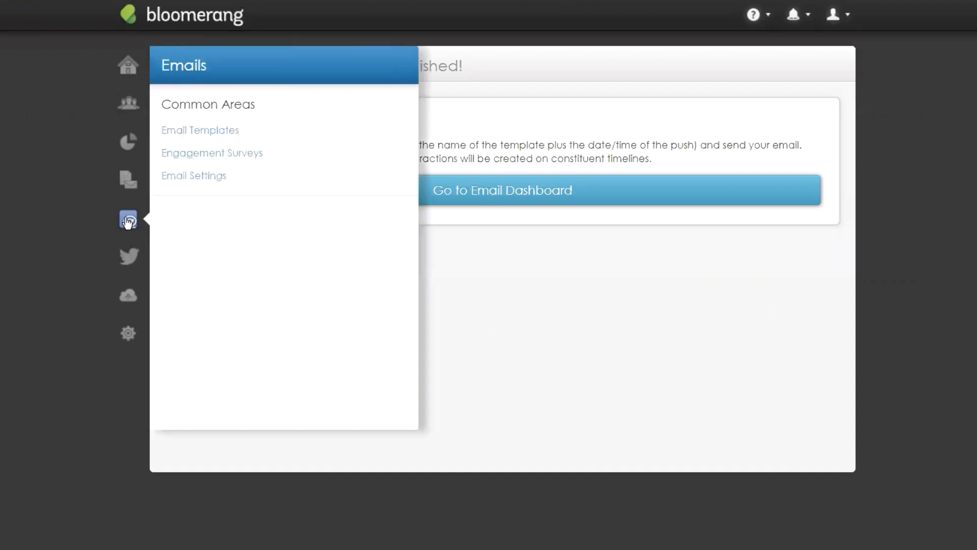
left_click(187, 131)
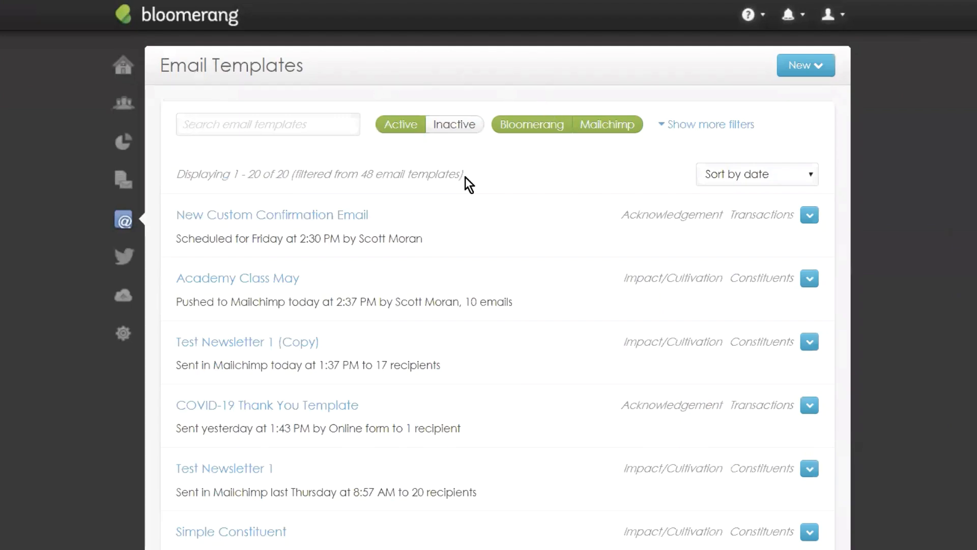
left_click(538, 128)
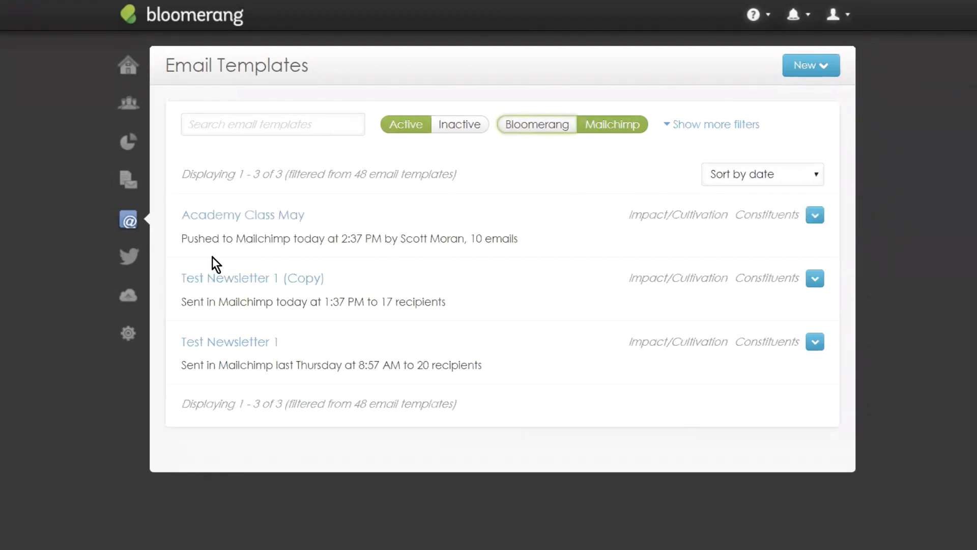
Step: Compare when Academy Class May and Test Newsletter 1 (Copy) were sent, then open Academy Class May
left_click_drag(177, 239, 380, 239)
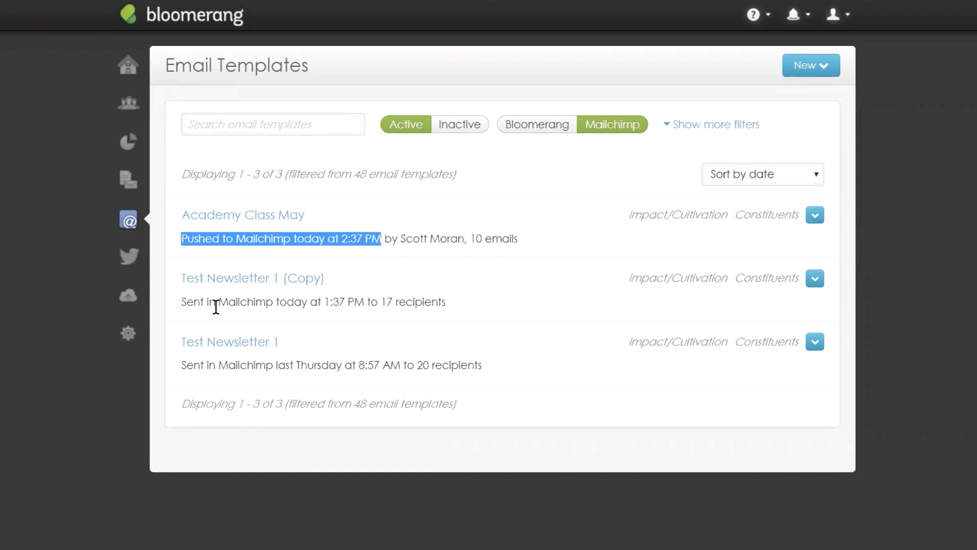
left_click(261, 262)
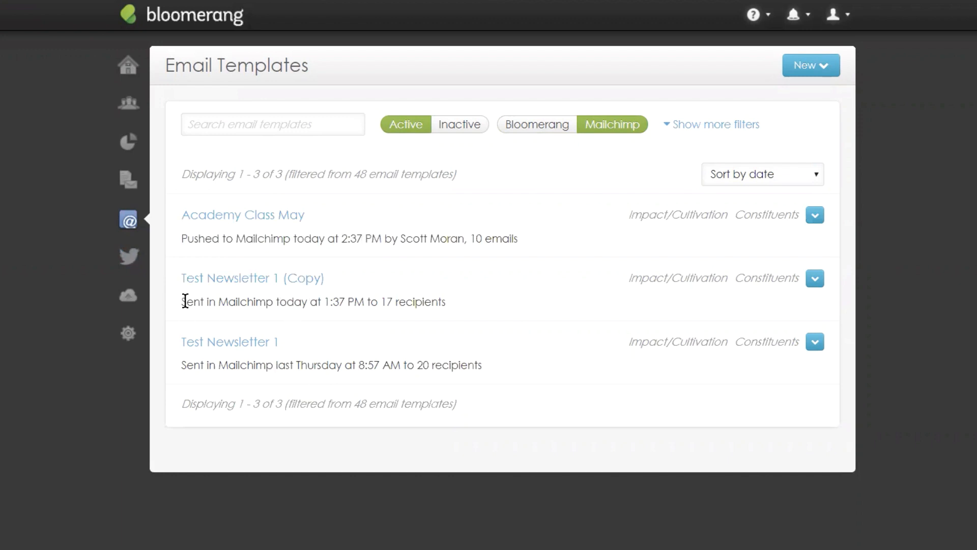
left_click_drag(182, 303, 322, 296)
left_click(393, 265)
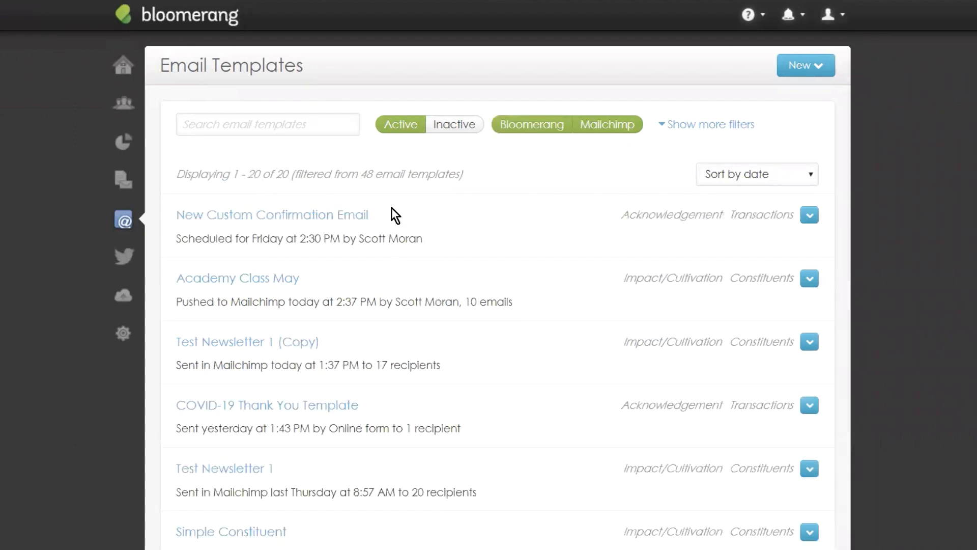
left_click(565, 125)
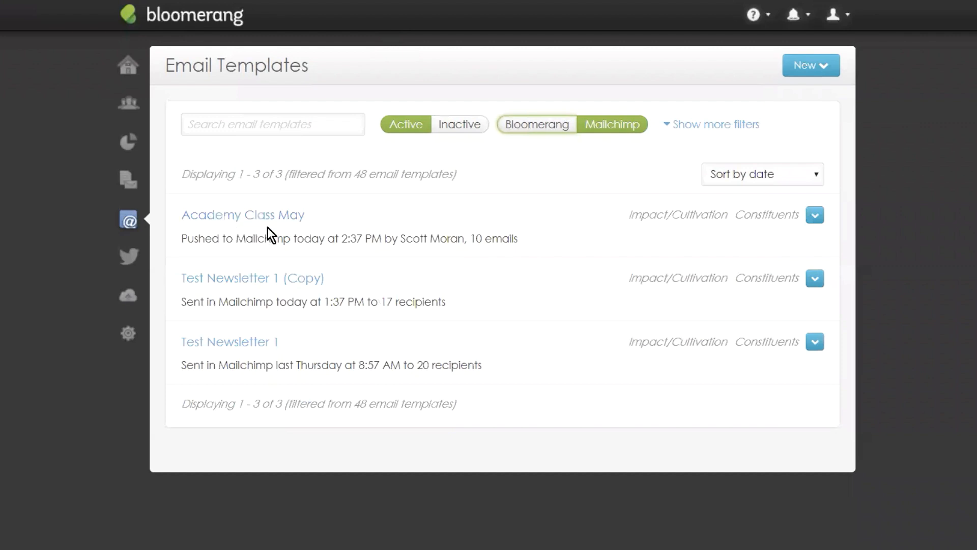
left_click(355, 219)
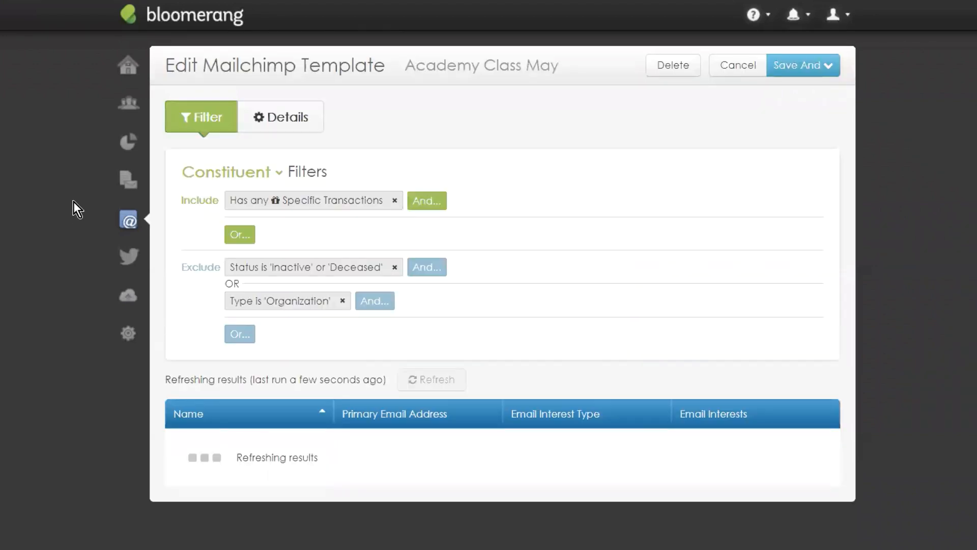
Step: Revisit Academy Class May, then open the Test Newsletter 1 (Copy) template from Email Templates
left_click(128, 220)
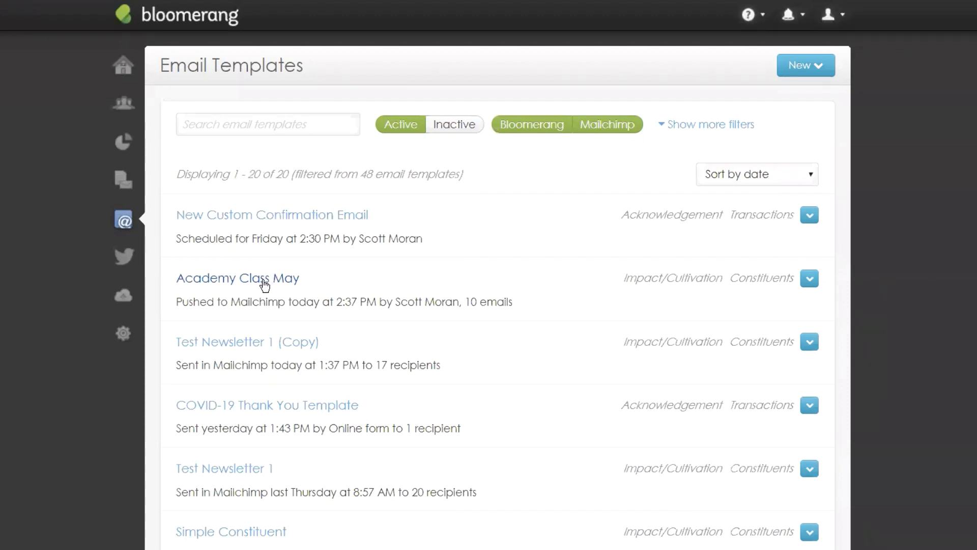
left_click(262, 279)
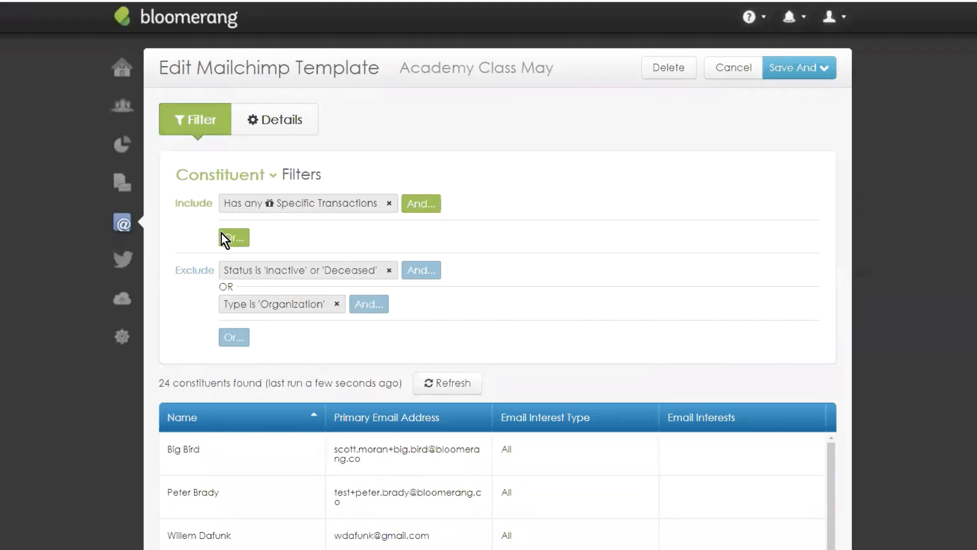
left_click(124, 227)
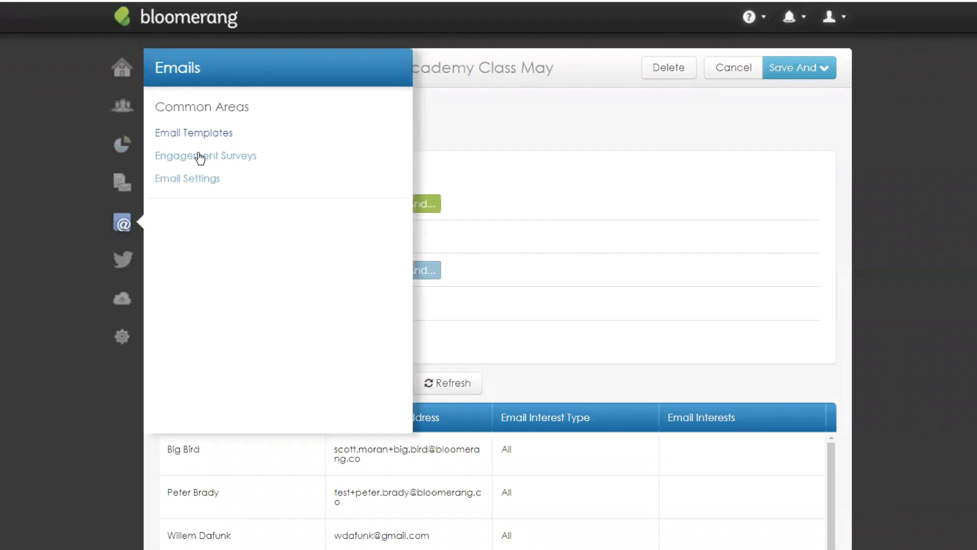
left_click(234, 134)
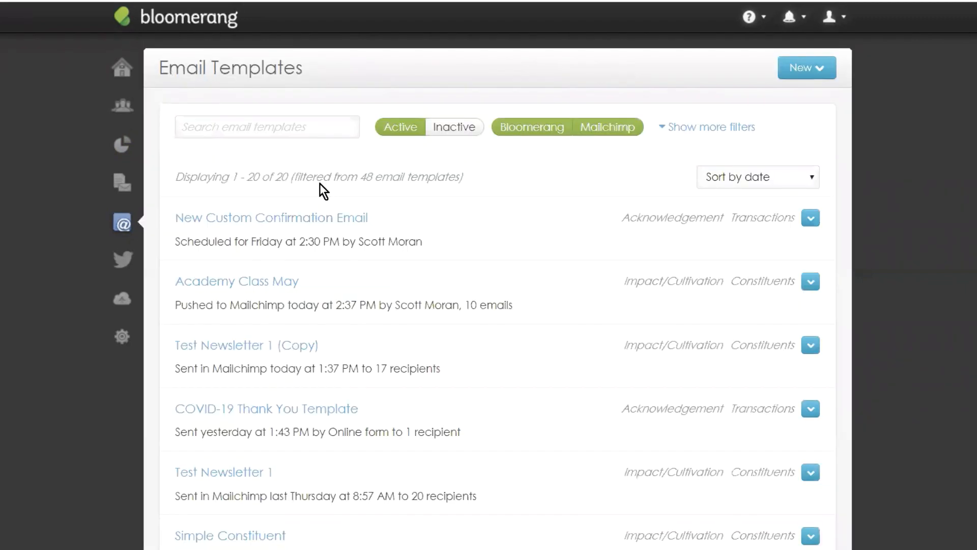
left_click(253, 345)
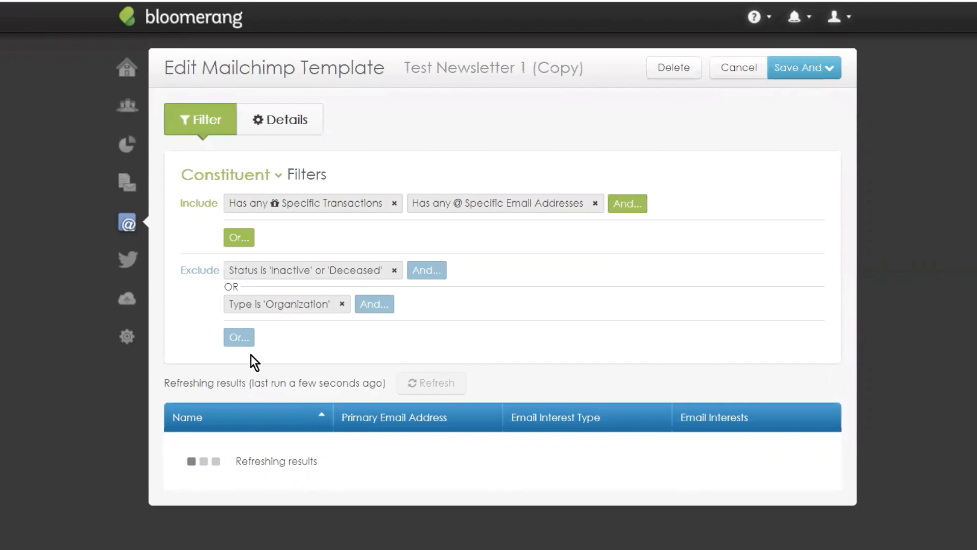
Step: Refresh the Test Newsletter 1 (Copy) tracking info from its Details, now last refreshed 2:43 PM
left_click(281, 124)
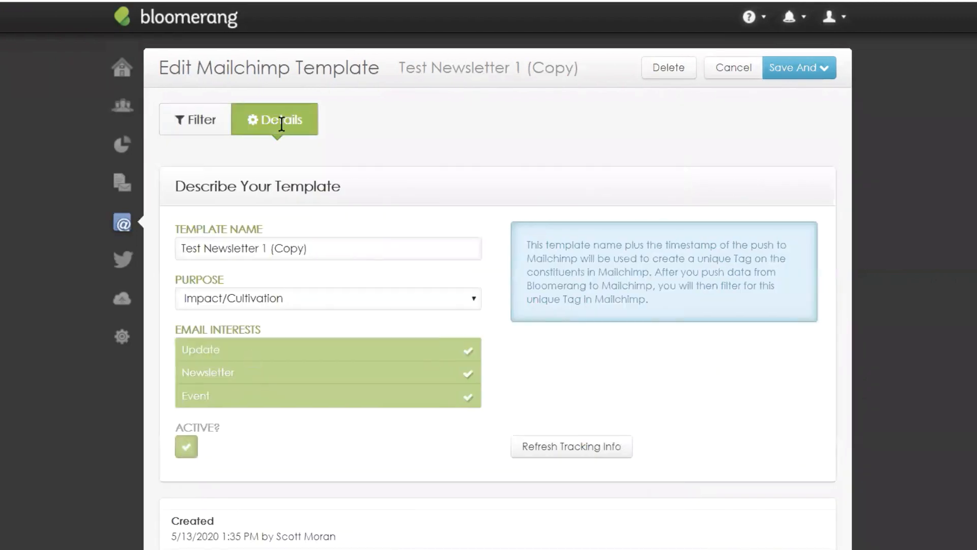
scroll(483, 301, "down", 1)
left_click(554, 386)
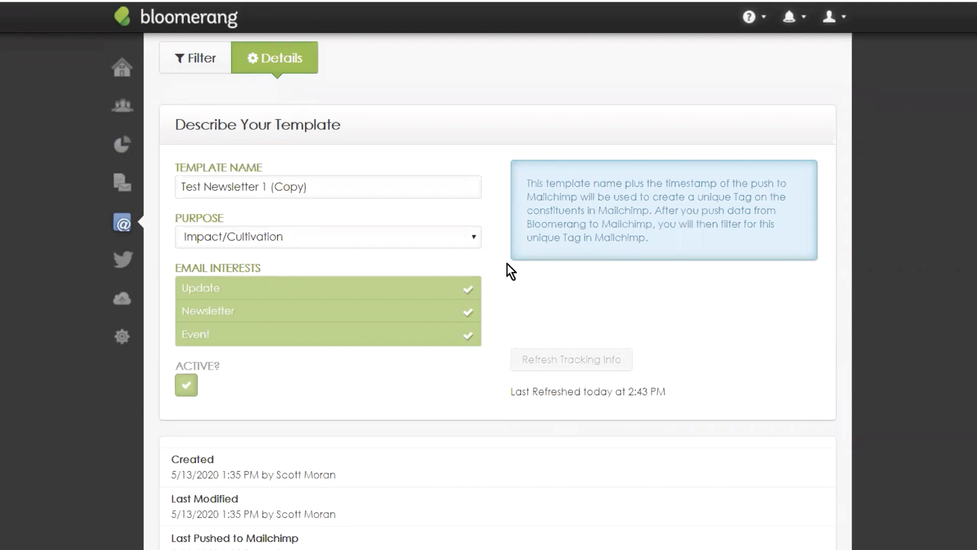
scroll(507, 249, "up", 1)
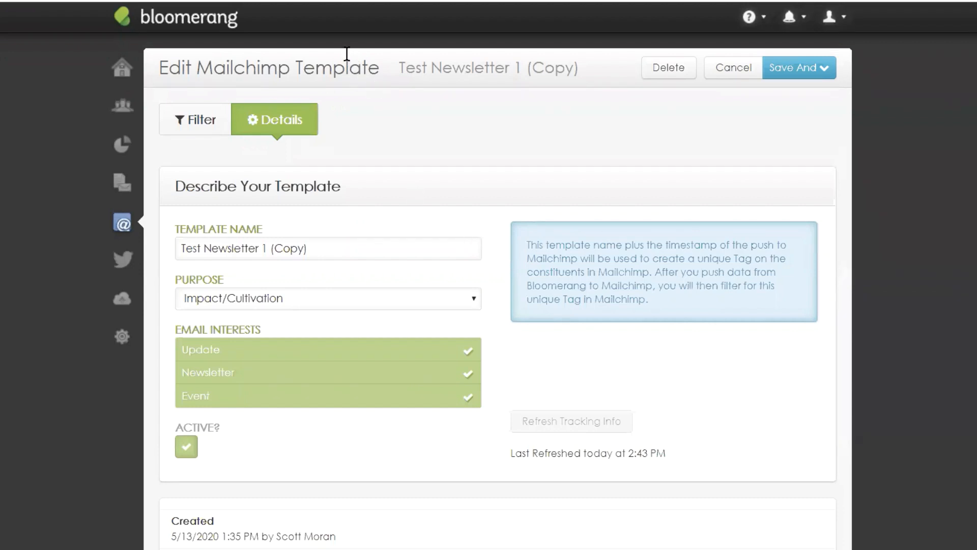
left_click(122, 146)
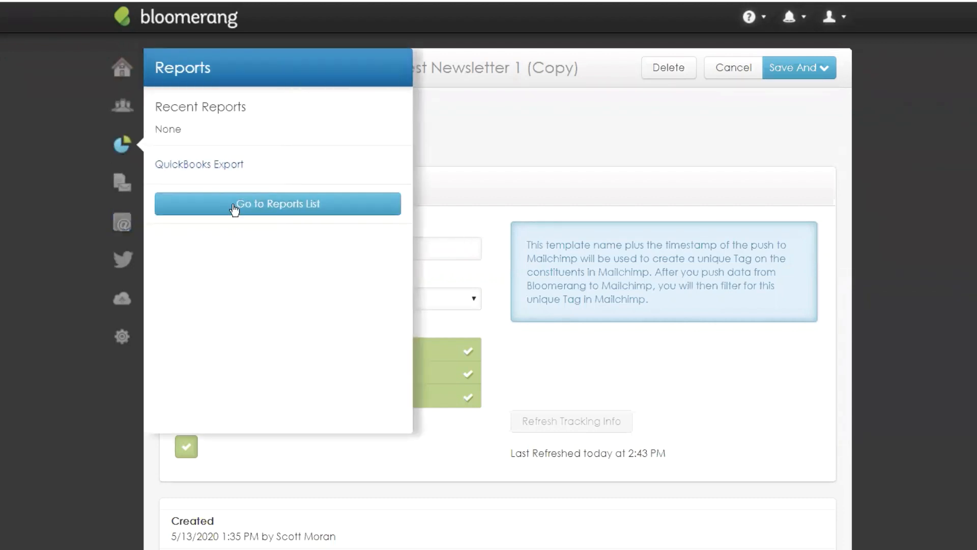
Step: Create a new Interactions report from scratch, listing all 1435 interactions
left_click(256, 212)
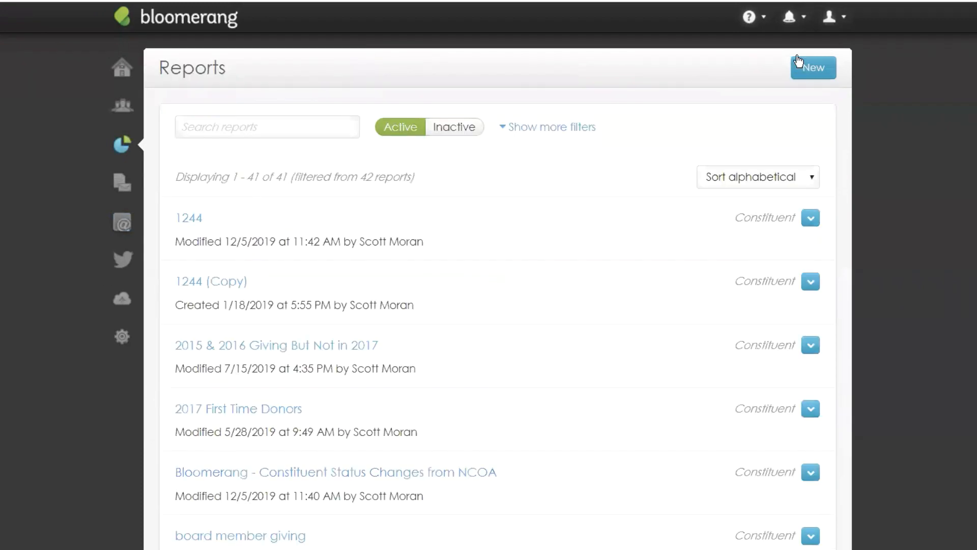
left_click(815, 69)
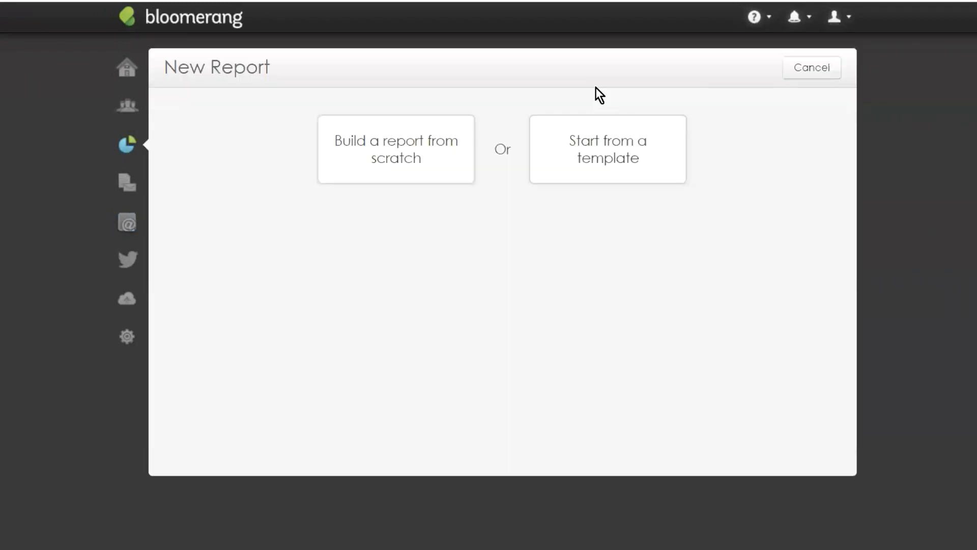
left_click(357, 169)
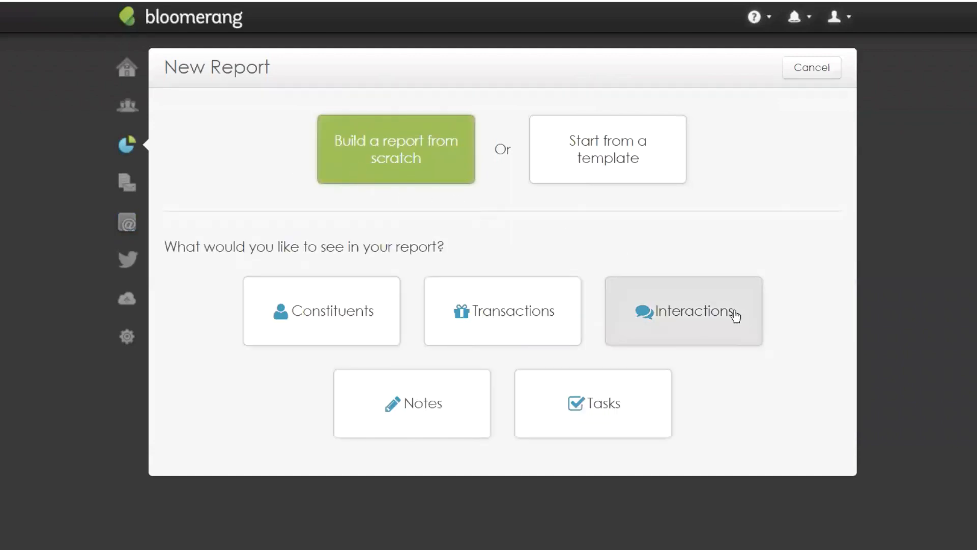
left_click(678, 313)
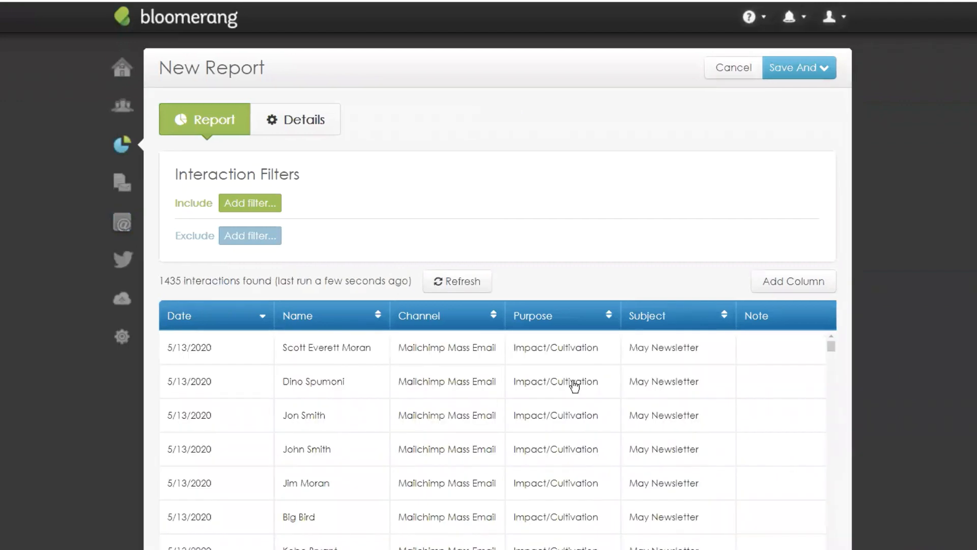
scroll(454, 401, "down", 3)
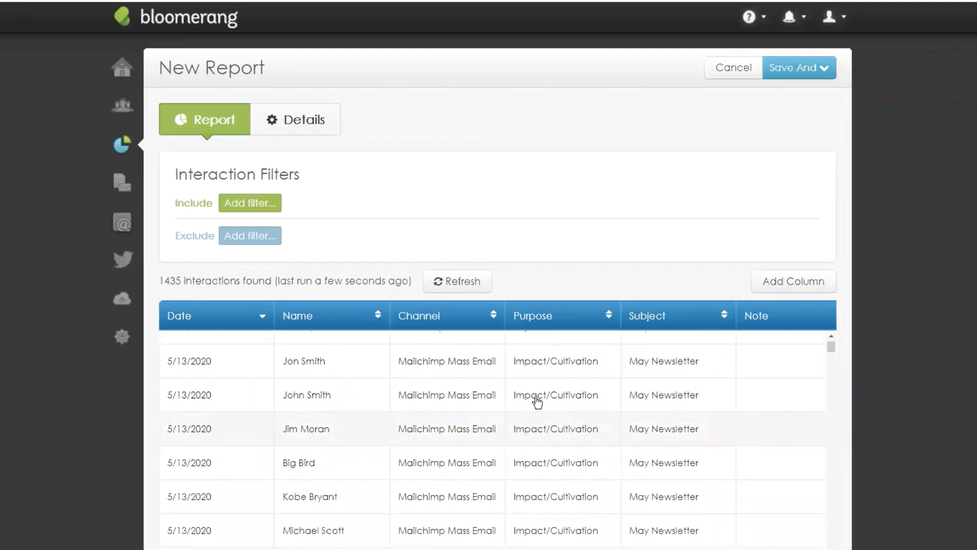
scroll(537, 401, "up", 3)
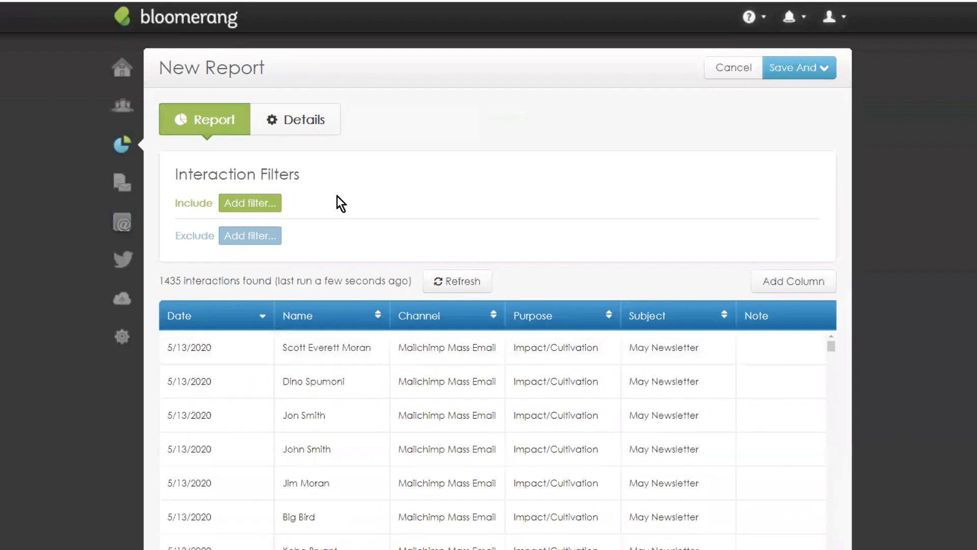
Step: Add an include filter Channel is 'Mailchimp Mass Email' to the report
left_click(240, 206)
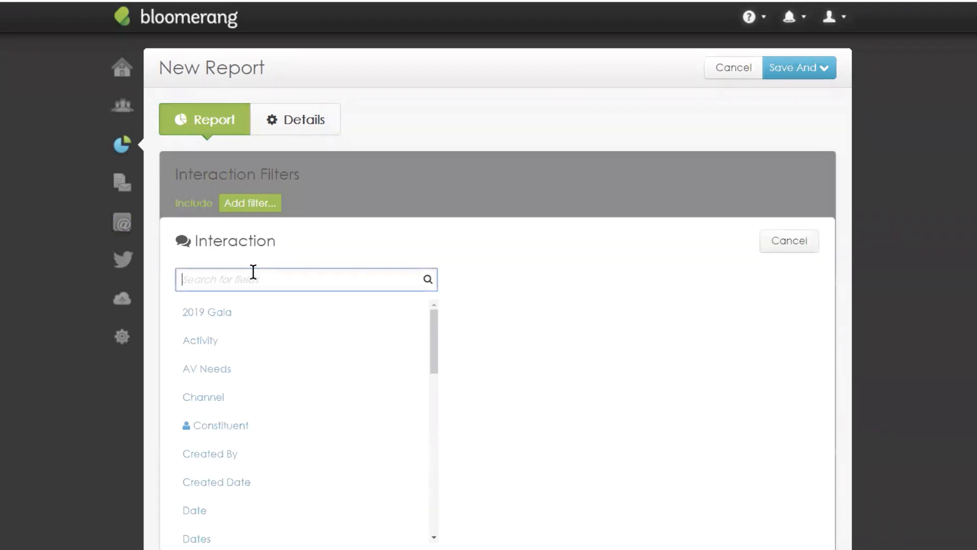
scroll(244, 331, "down", 1)
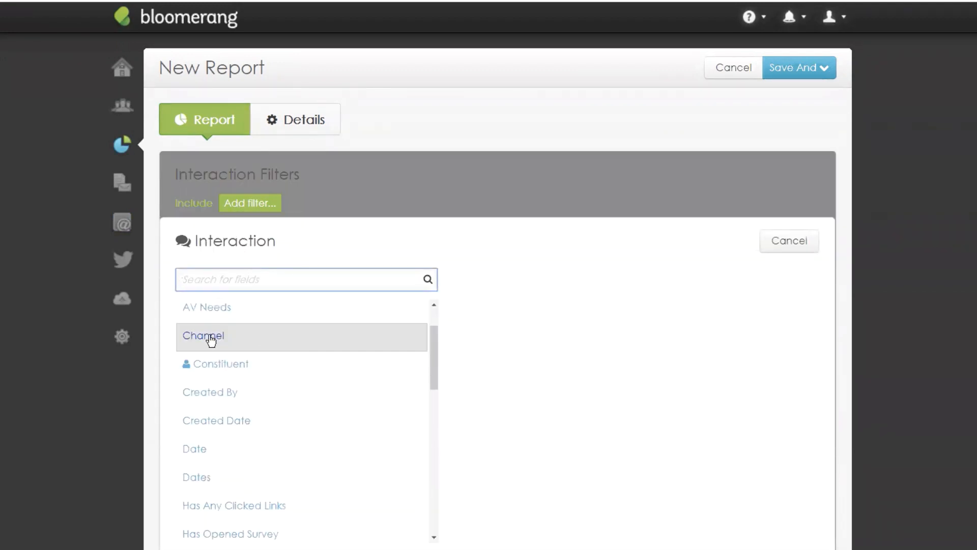
left_click(216, 336)
left_click(305, 281)
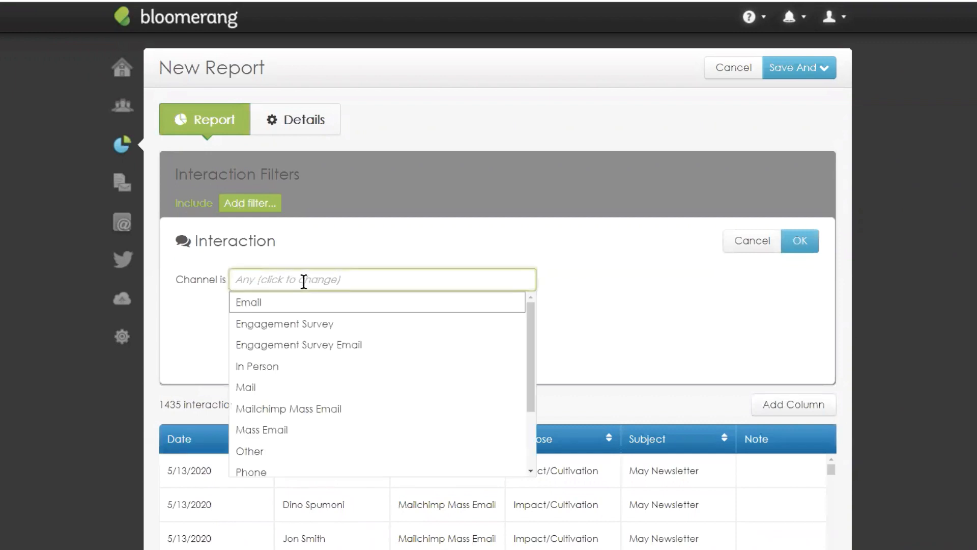
left_click(304, 414)
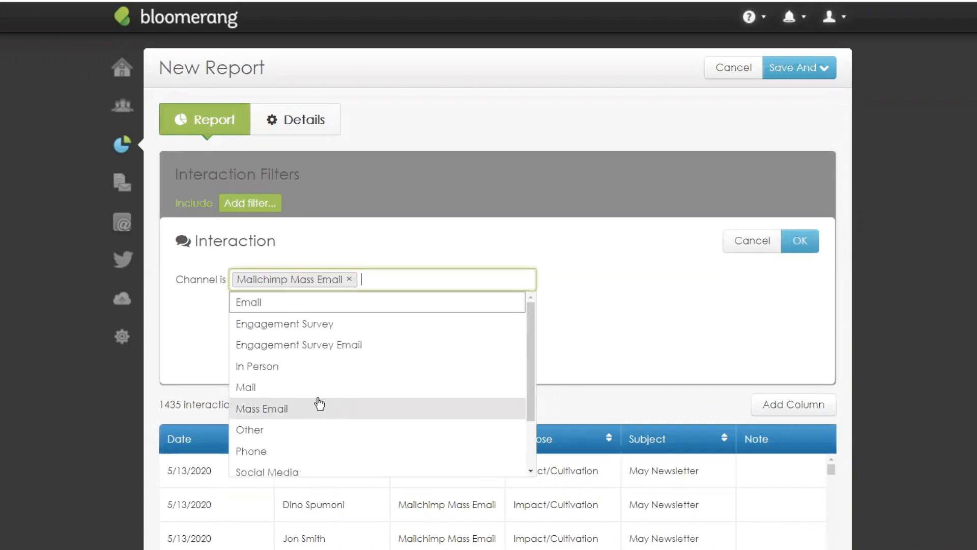
left_click(488, 237)
left_click(806, 243)
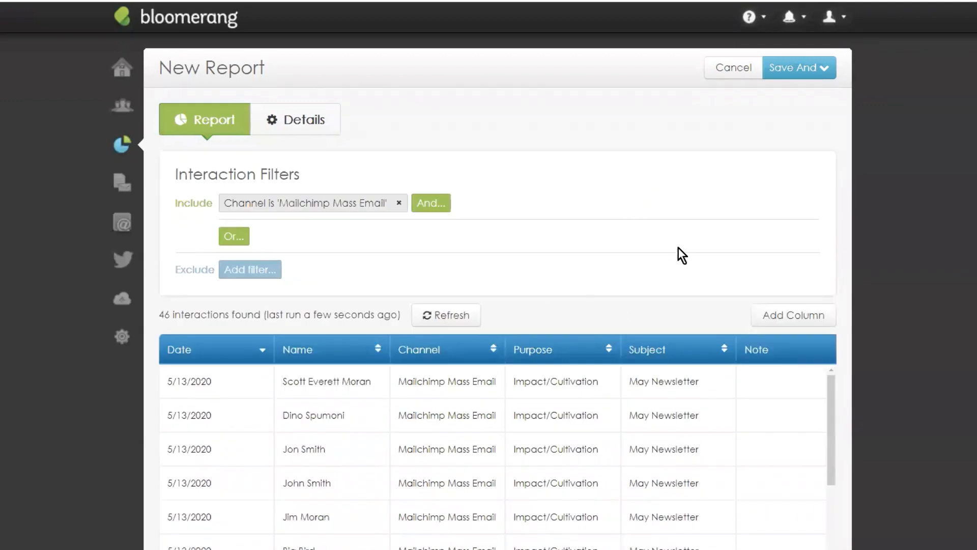
Step: Review the report results and open the Emails section in a new browser tab
scroll(682, 255, "down", 3)
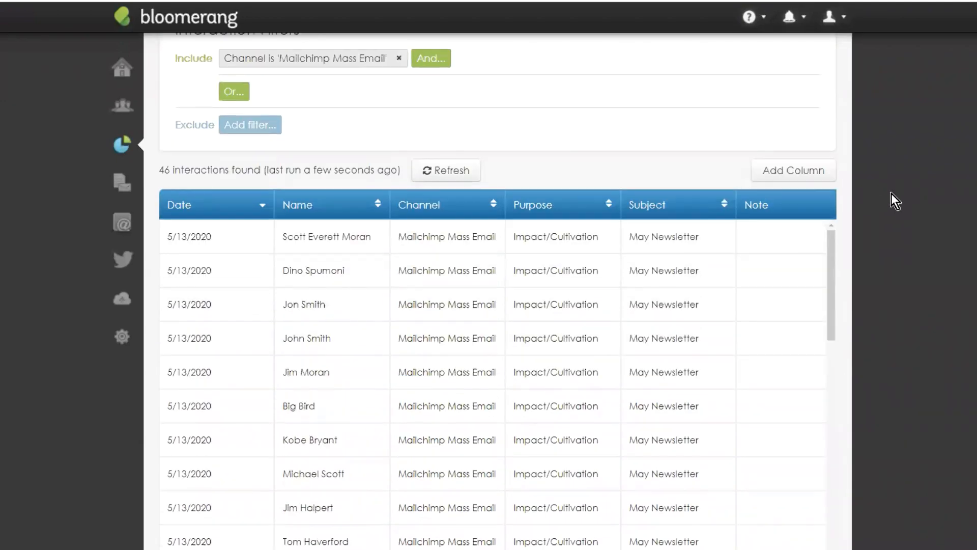
scroll(865, 219, "down", 1)
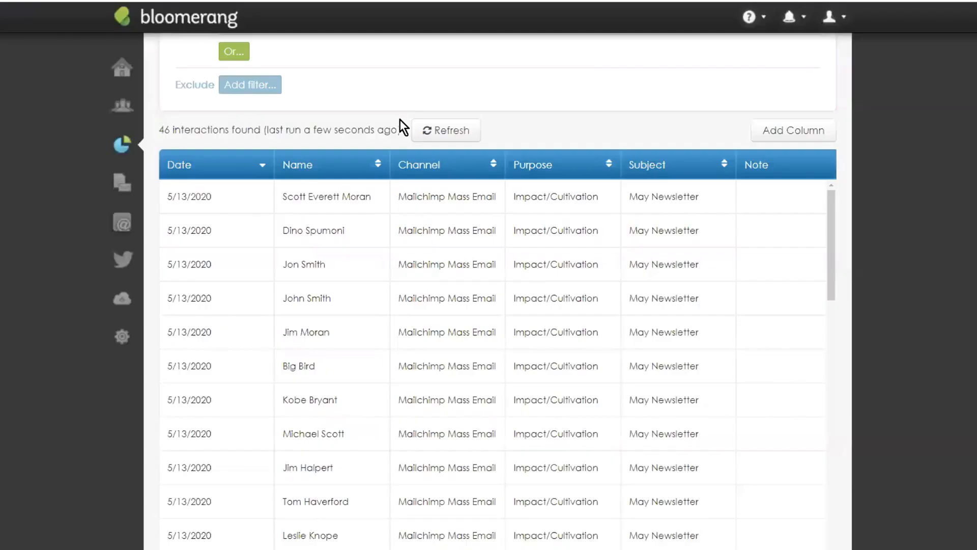
right_click(125, 227)
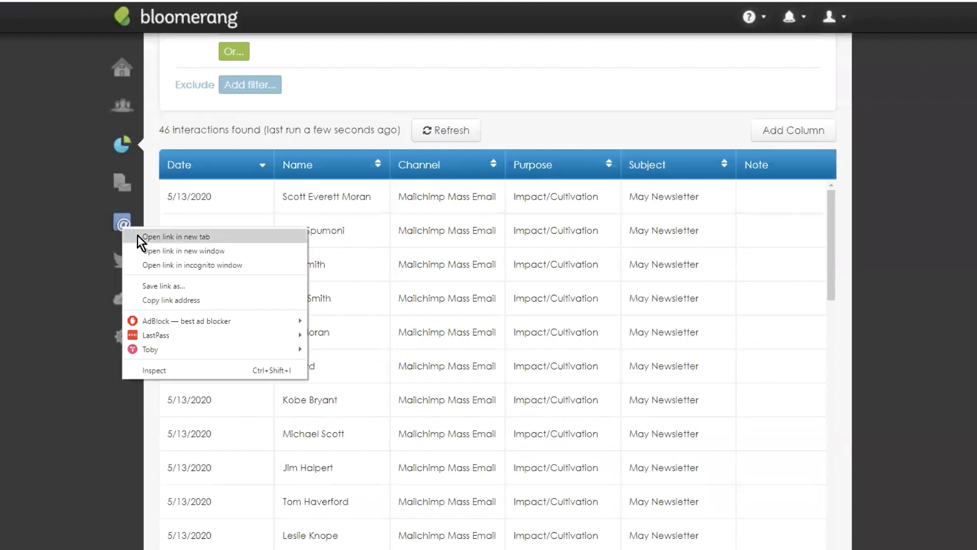
left_click(137, 235)
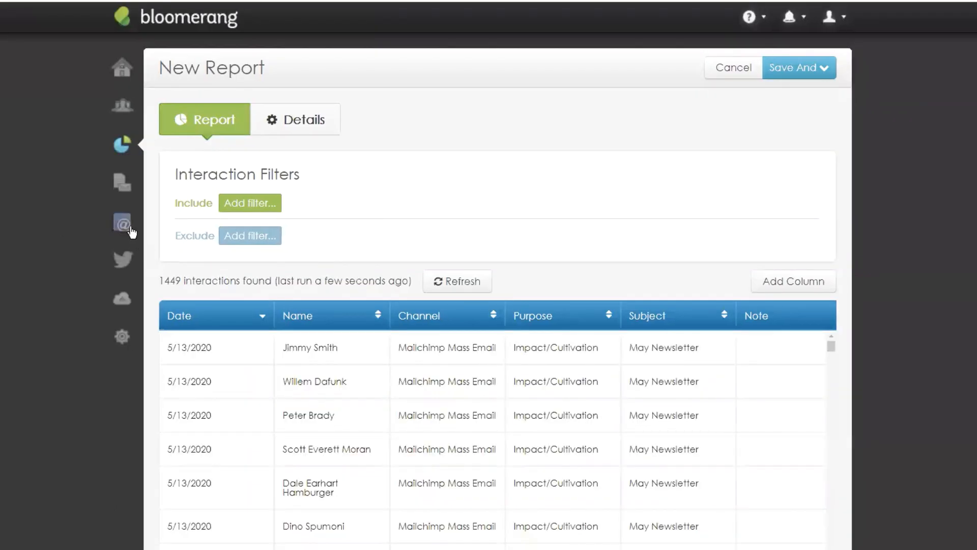
Step: Check Academy Class May's Newsletter interest, then refresh the report to 60 Mailchimp Mass Email interactions
mouse_move(131, 232)
left_click(184, 130)
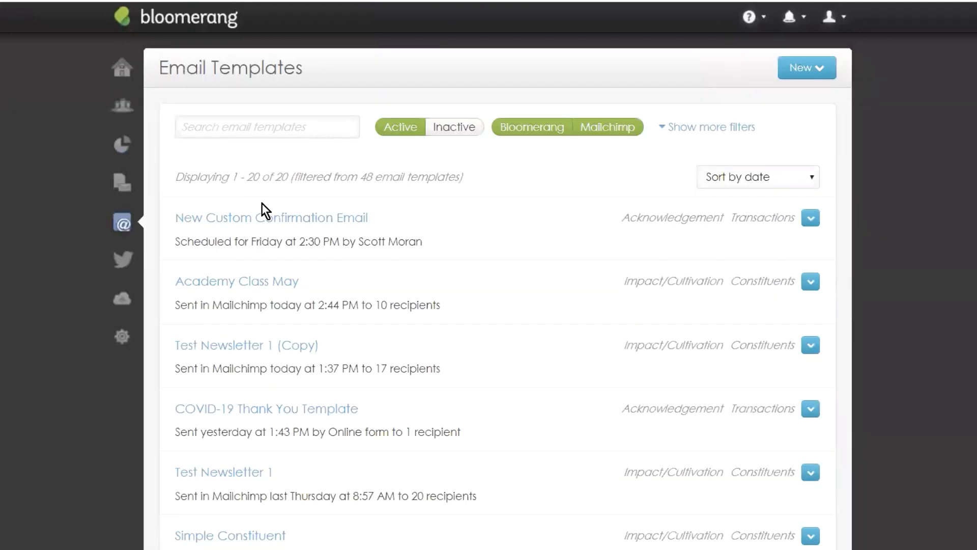
left_click(541, 128)
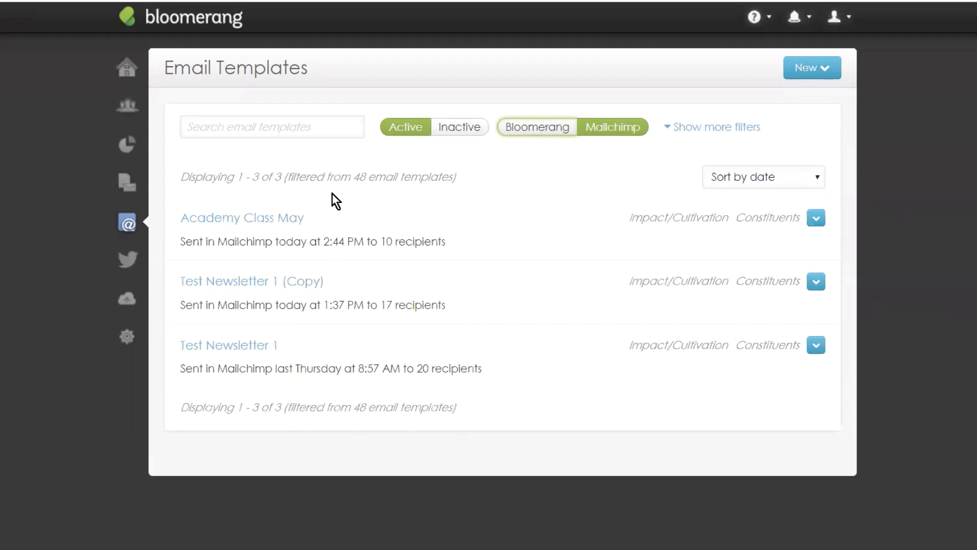
left_click(260, 221)
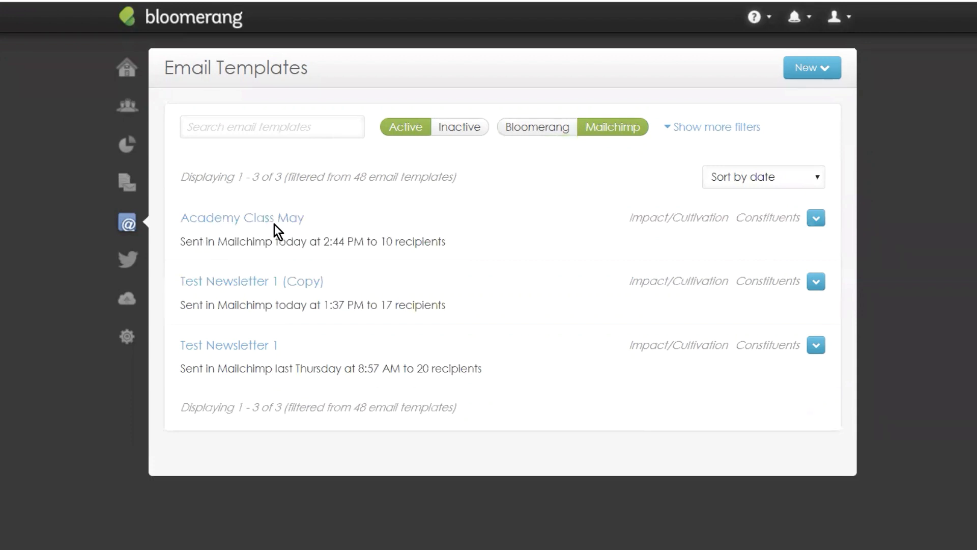
left_click(300, 115)
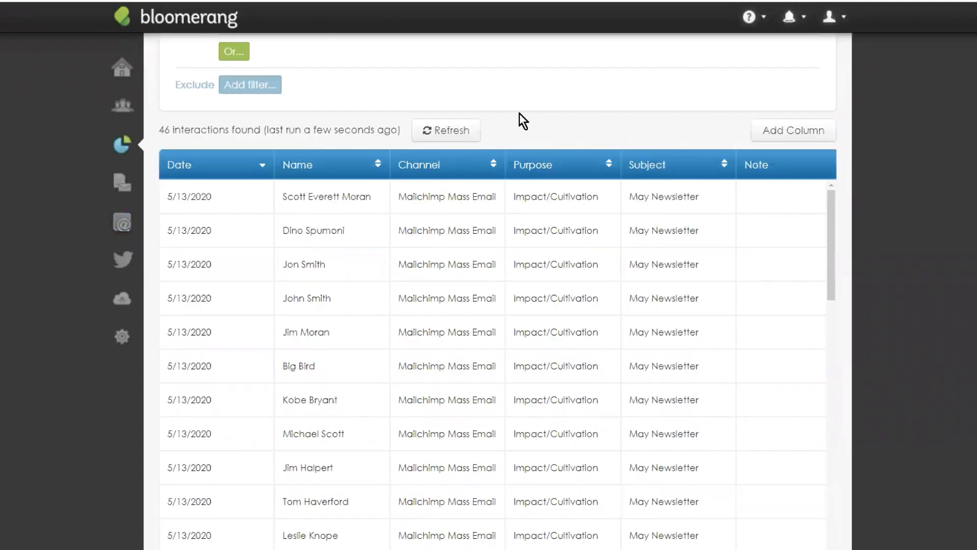
scroll(584, 199, "up", 4)
left_click(452, 316)
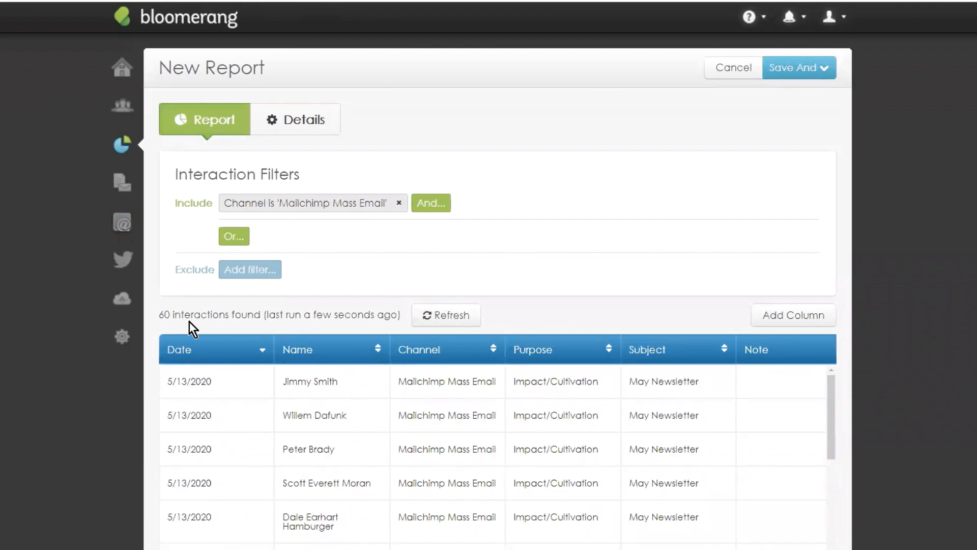
Step: Group the 60 Mailchimp Mass Email interactions by the Subject column
left_click_drag(170, 316, 159, 316)
left_click(196, 313)
scroll(399, 185, "down", 3)
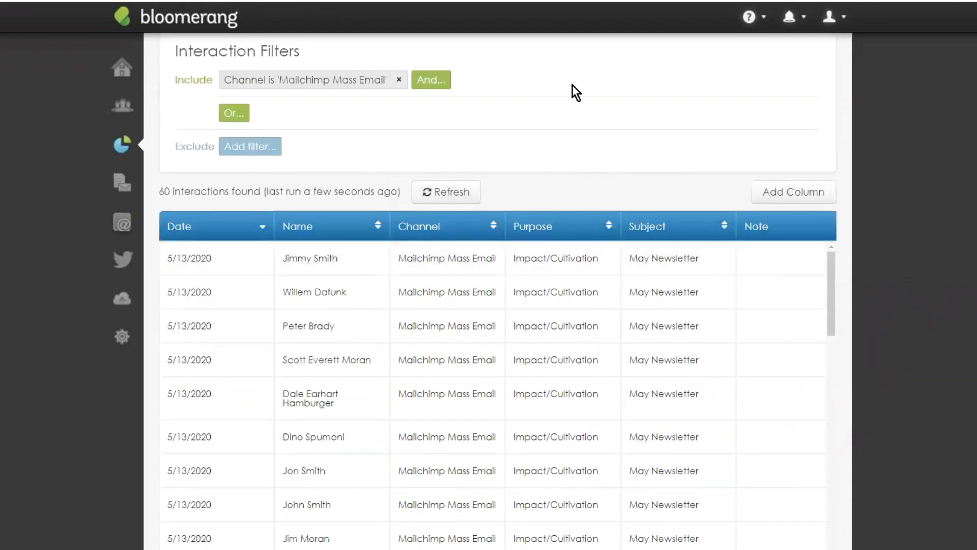
scroll(646, 266, "down", 8)
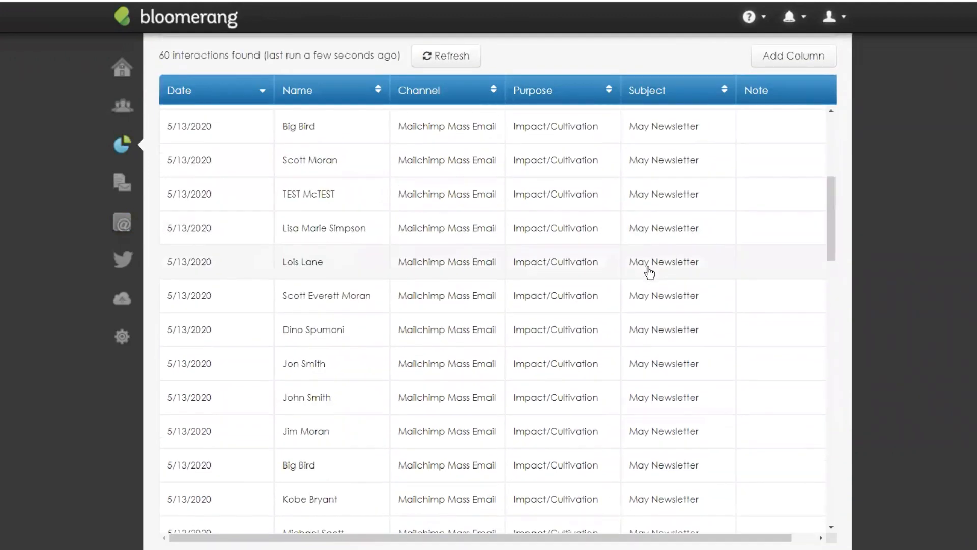
scroll(655, 273, "up", 5)
scroll(680, 258, "up", 6)
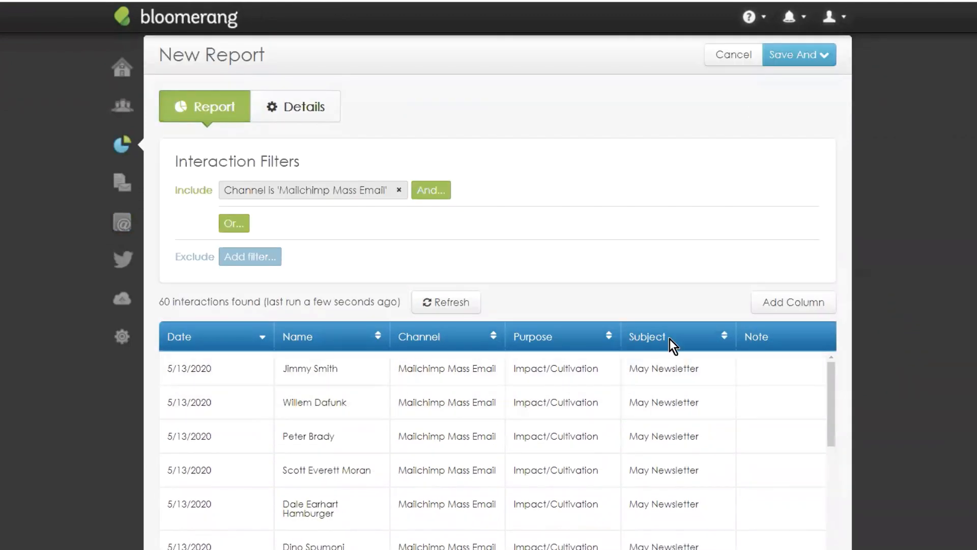
left_click(657, 336)
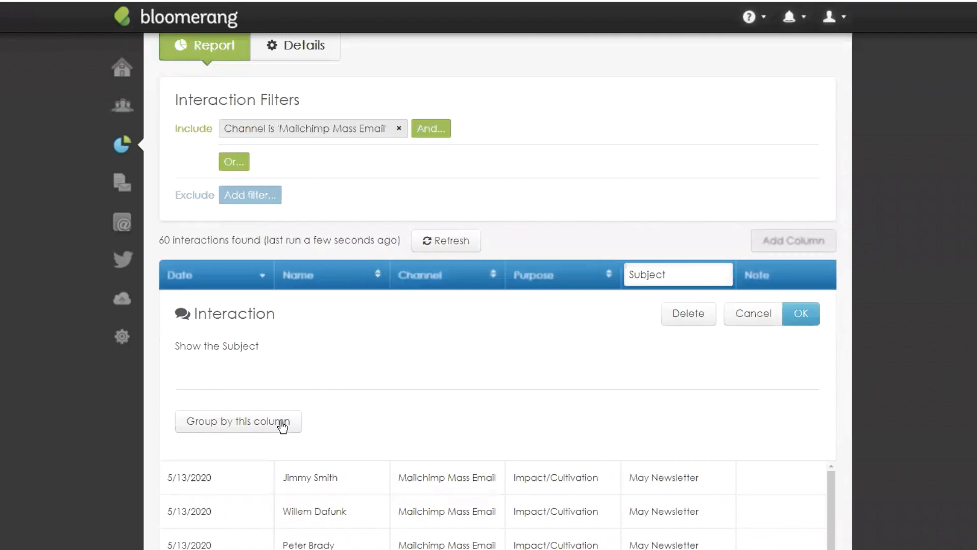
left_click(283, 425)
left_click(804, 319)
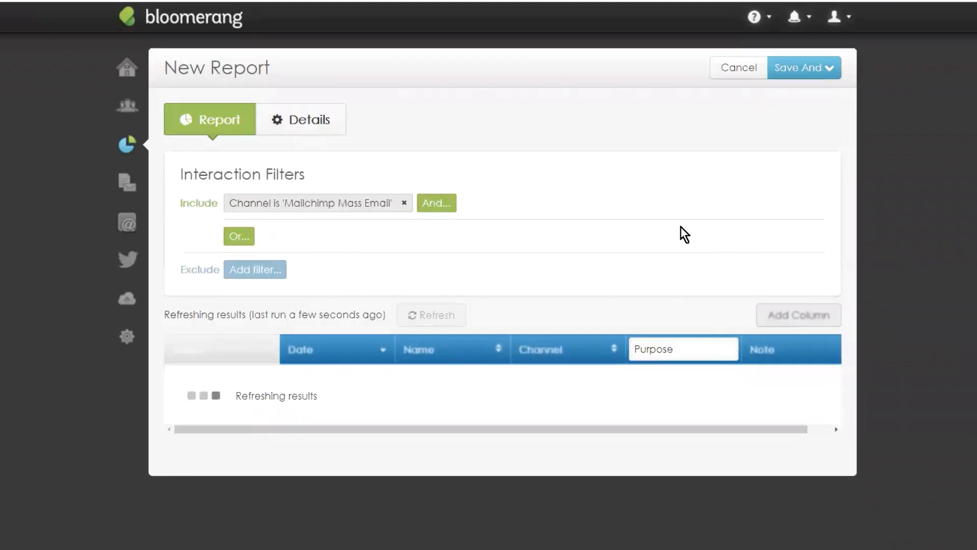
Step: Add the Has Any Clicked Links and Links Clicked columns, found by searching 'clic'
scroll(466, 376, "down", 3)
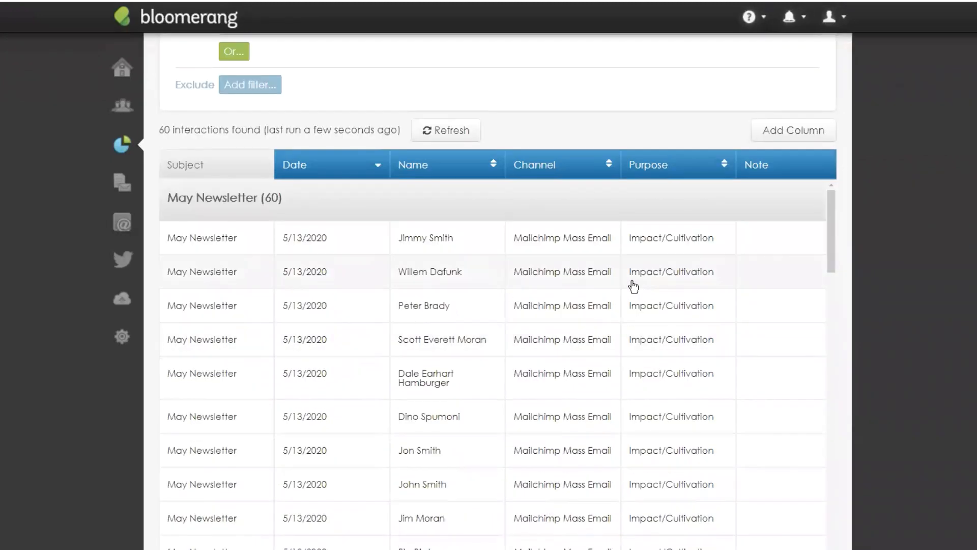
scroll(789, 299, "down", 8)
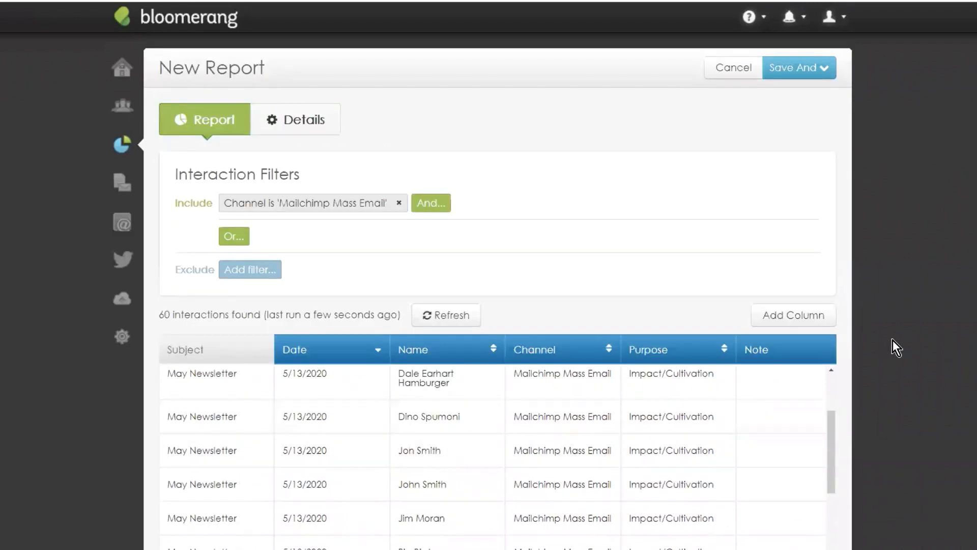
scroll(894, 343, "down", 5)
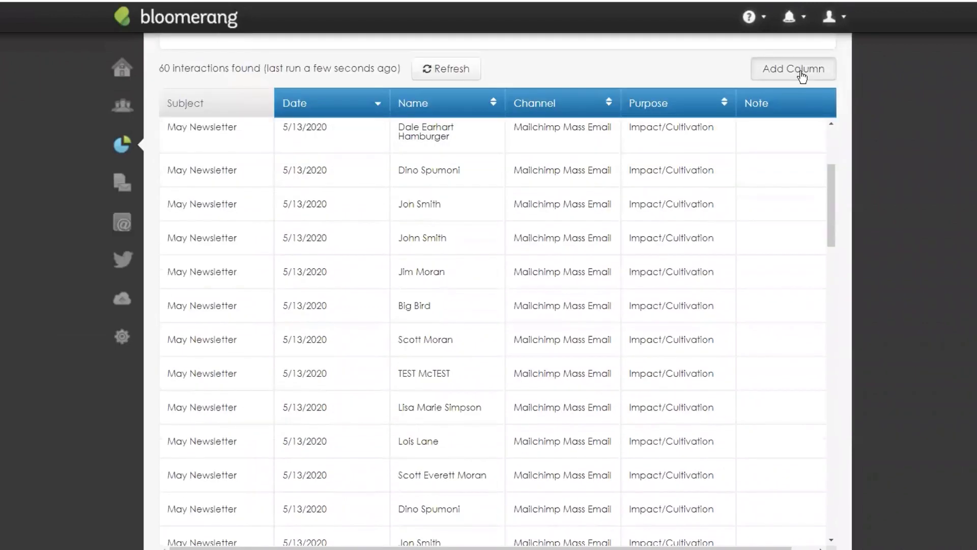
left_click(803, 76)
type("clic")
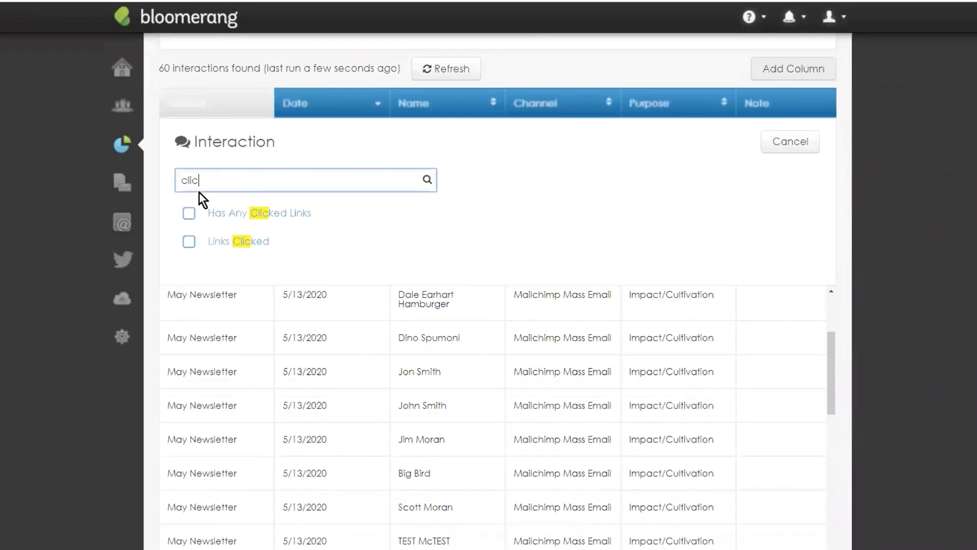
left_click(189, 213)
left_click(189, 242)
left_click(694, 142)
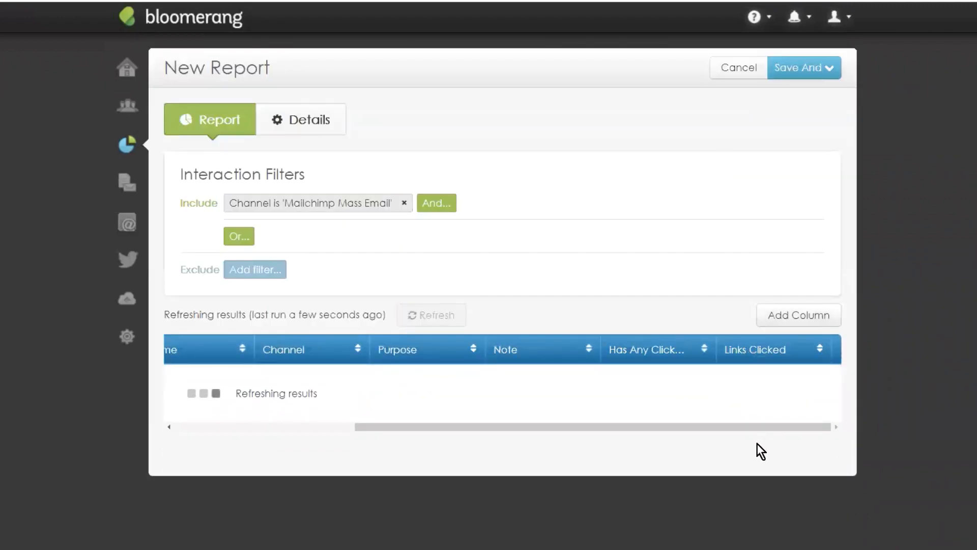
scroll(890, 210, "down", 5)
scroll(877, 262, "up", 5)
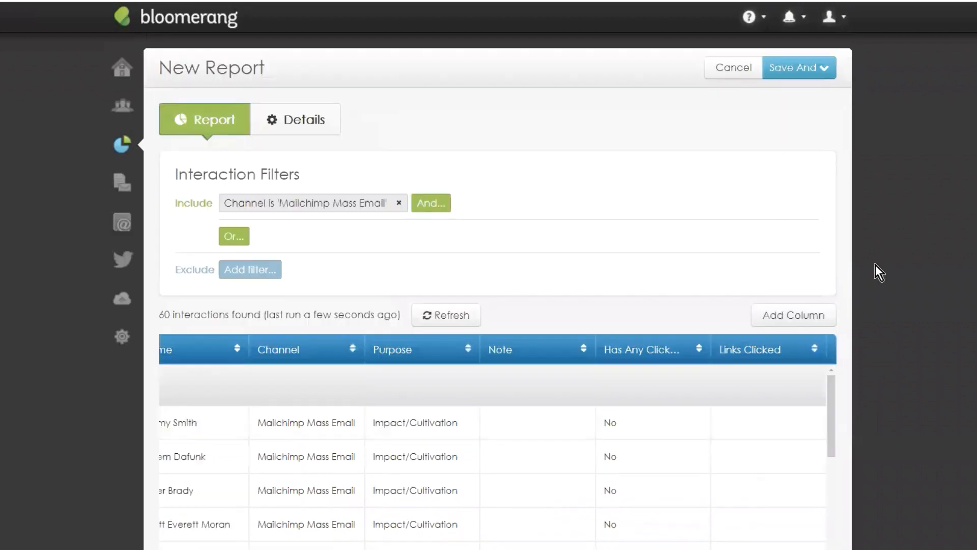
scroll(821, 338, "down", 5)
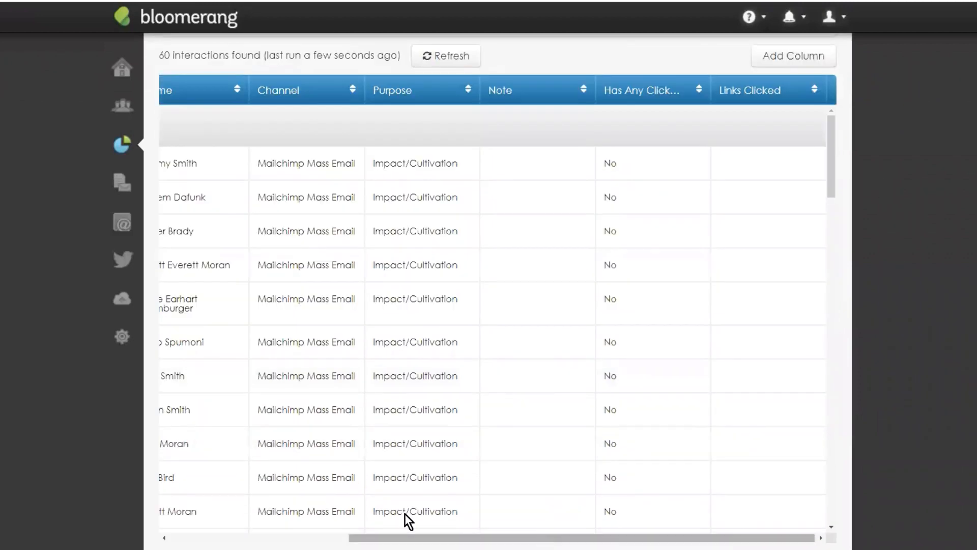
left_click_drag(404, 516, 229, 342)
scroll(308, 161, "up", 5)
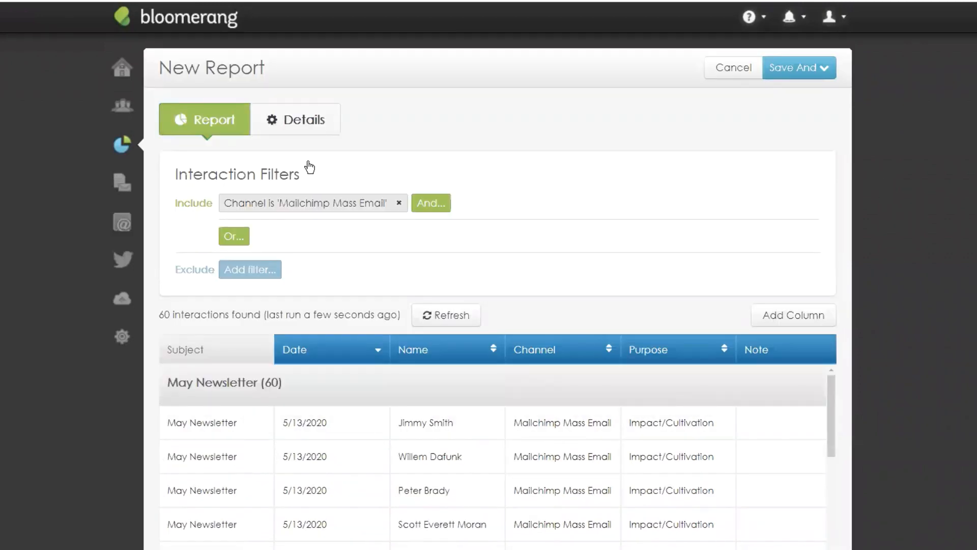
Step: Add an OR filter Channel is 'Mass Email', expanding the report to 473 interactions
left_click(234, 236)
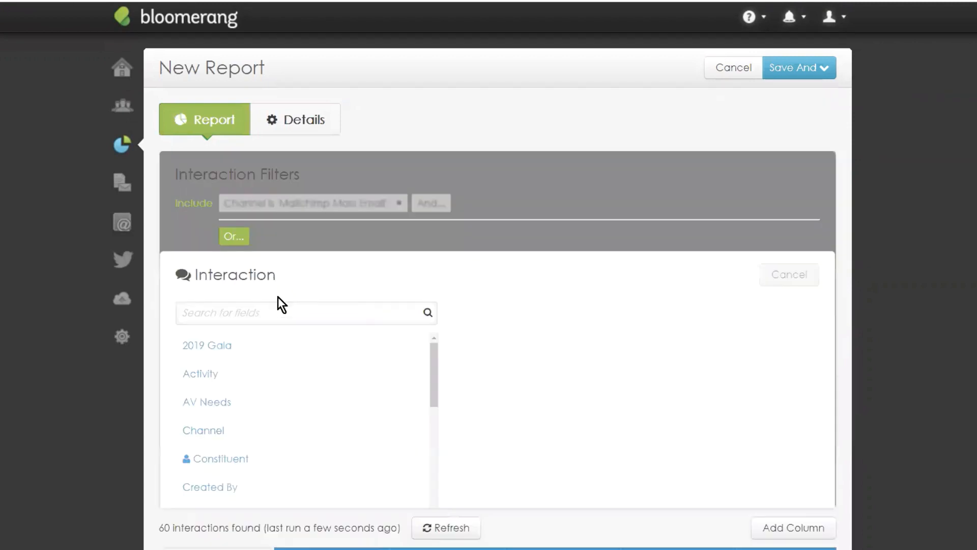
left_click(232, 430)
left_click(320, 318)
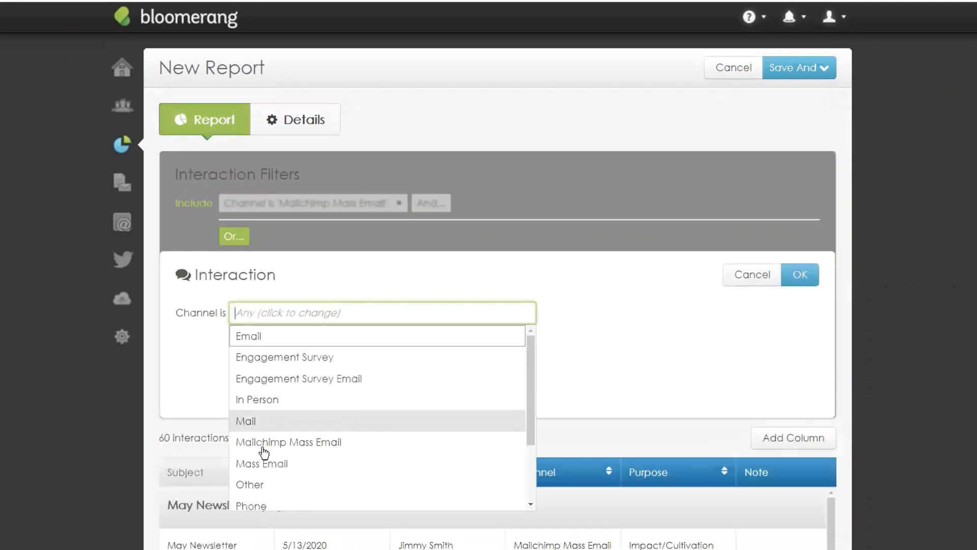
left_click(237, 463)
left_click(643, 307)
left_click(800, 278)
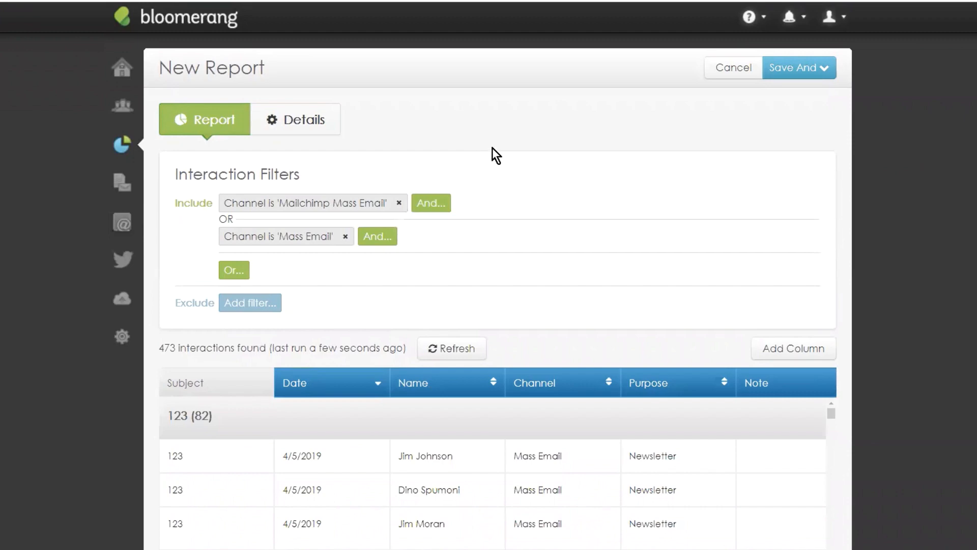
scroll(493, 147, "down", 2)
double_click(175, 225)
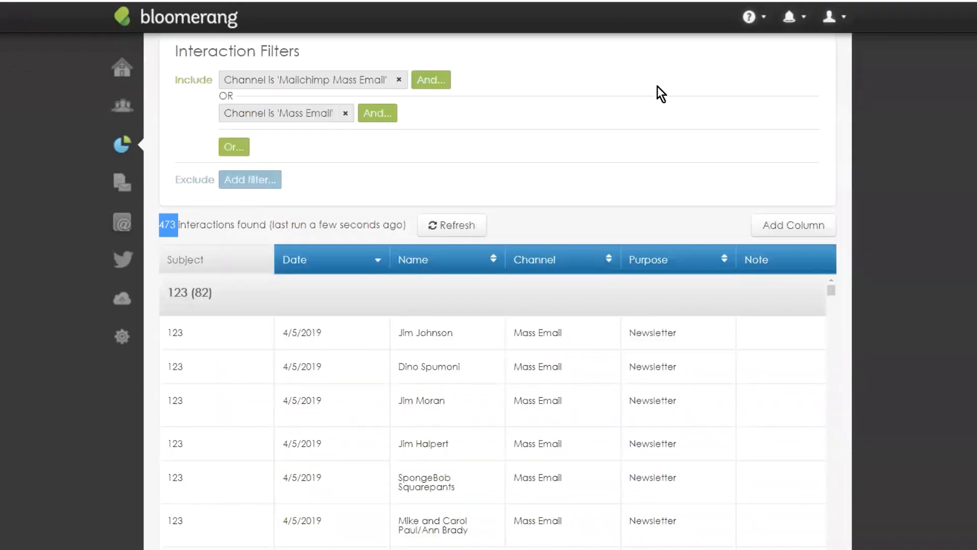
scroll(665, 148, "down", 1)
scroll(674, 170, "up", 3)
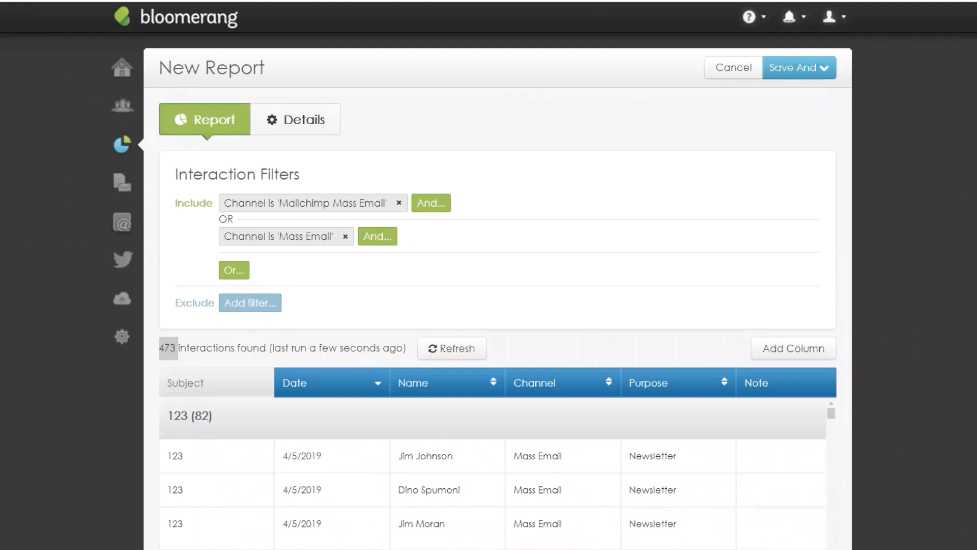
left_click(11, 175)
Step: Discard the unsaved report and start a new Constituent report from scratch
left_click(120, 148)
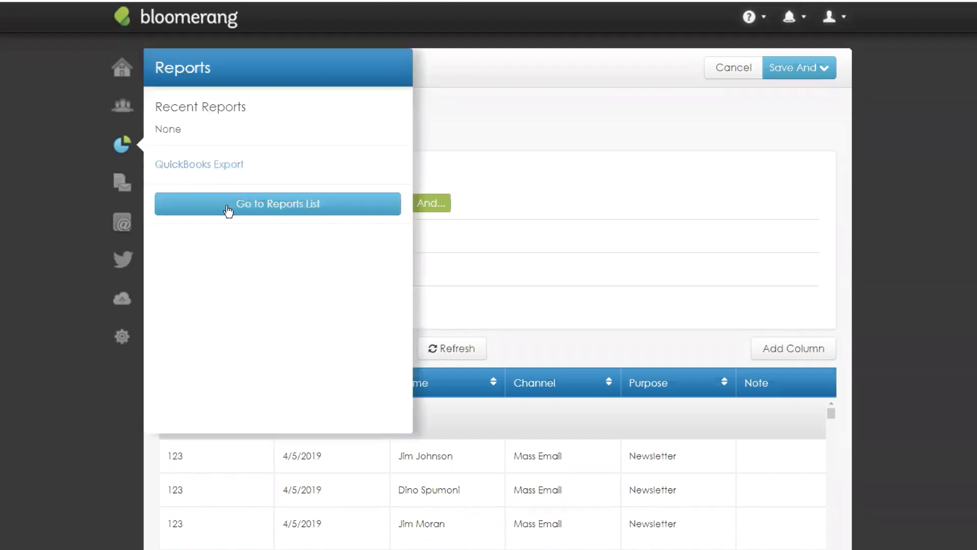
left_click(229, 205)
left_click(554, 40)
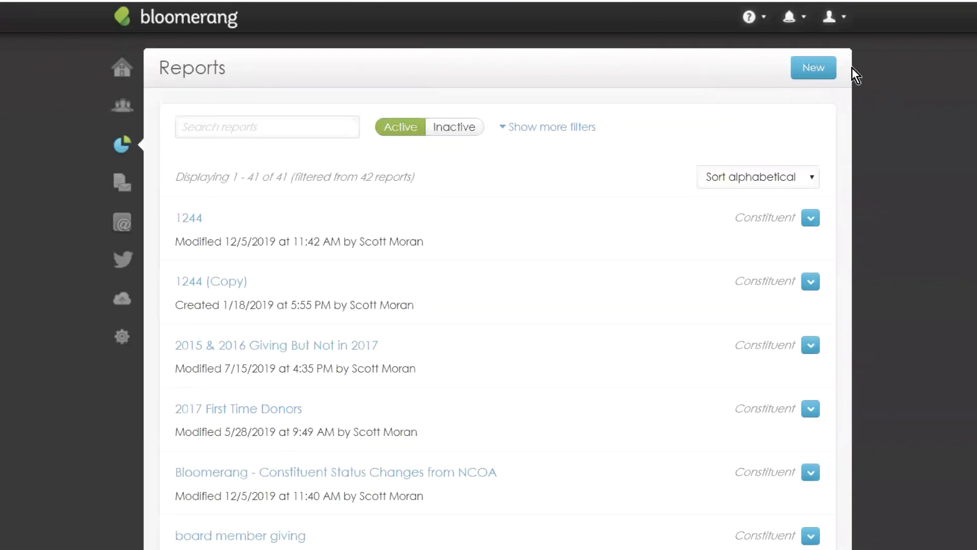
left_click(816, 68)
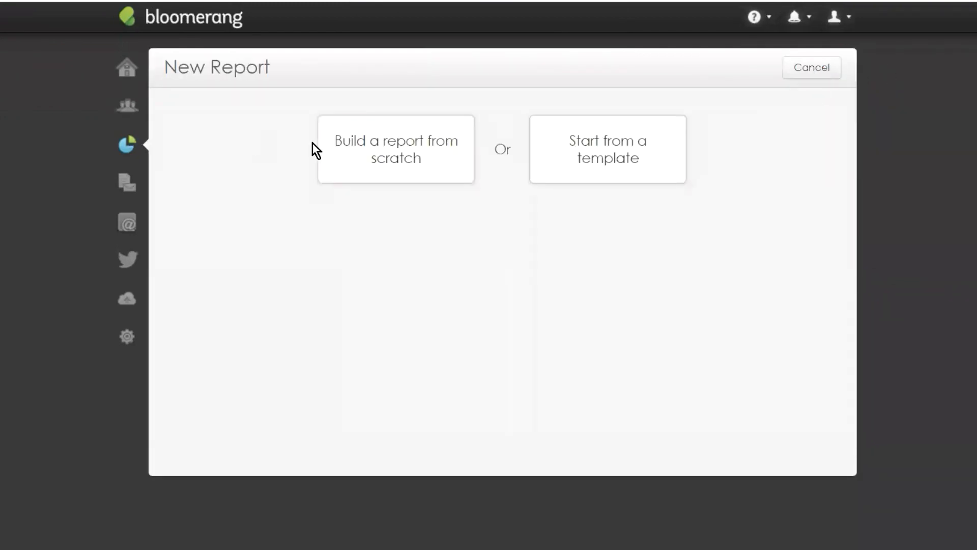
left_click(384, 152)
left_click(341, 313)
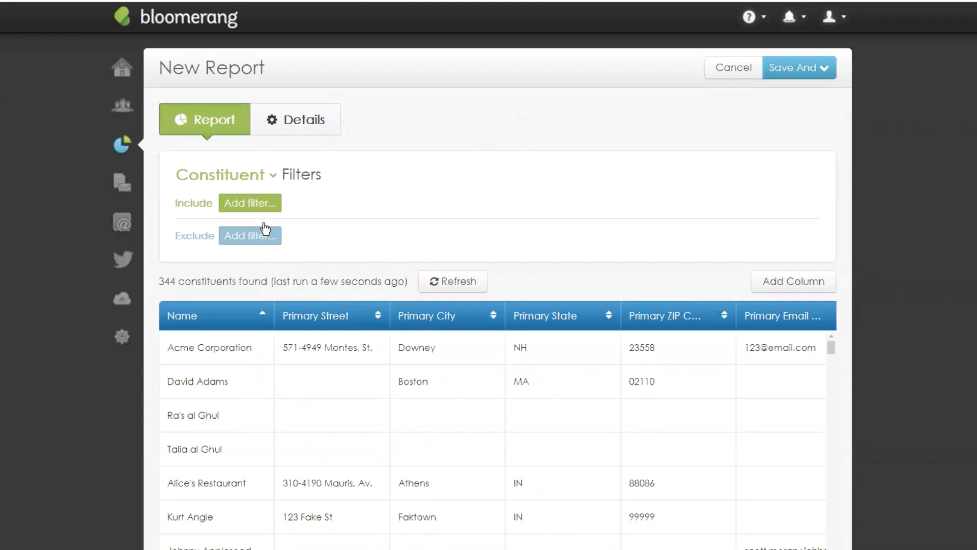
Step: Filter constituents to Created Date during This year, leaving 20 constituents
left_click(247, 207)
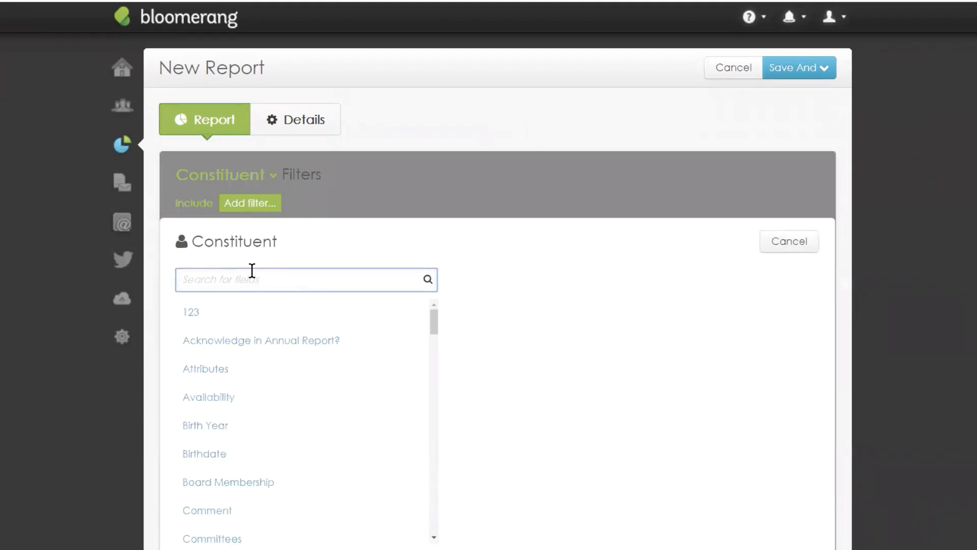
type("cre")
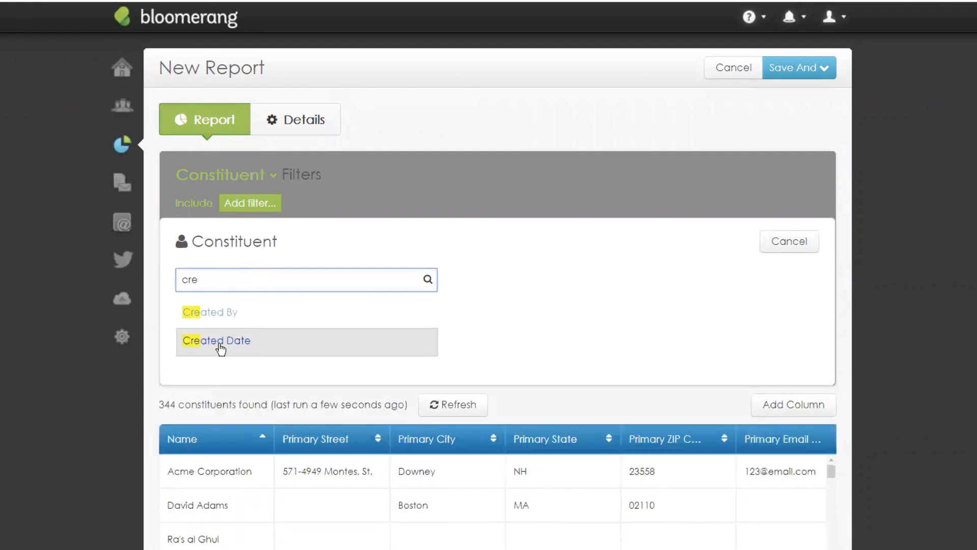
left_click(220, 348)
left_click(280, 281)
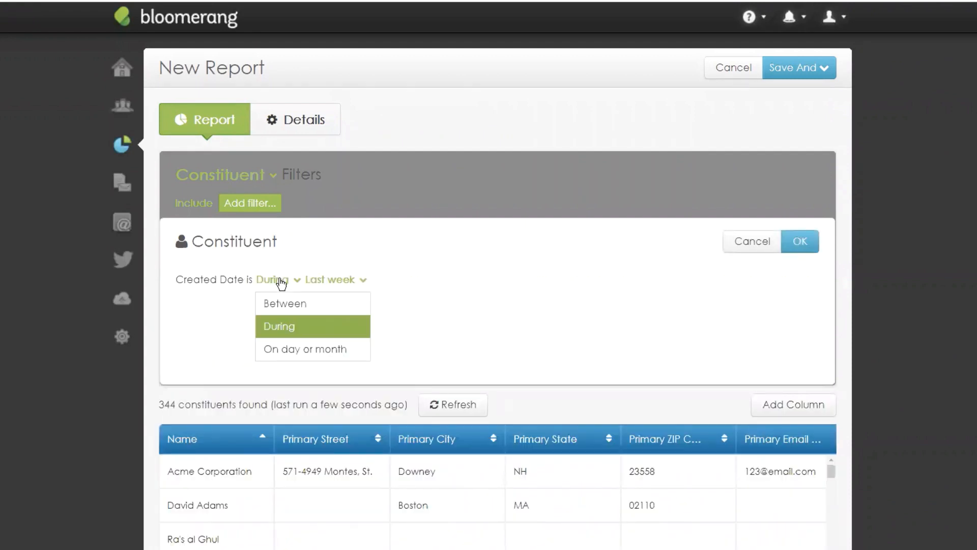
left_click(343, 281)
scroll(376, 341, "down", 5)
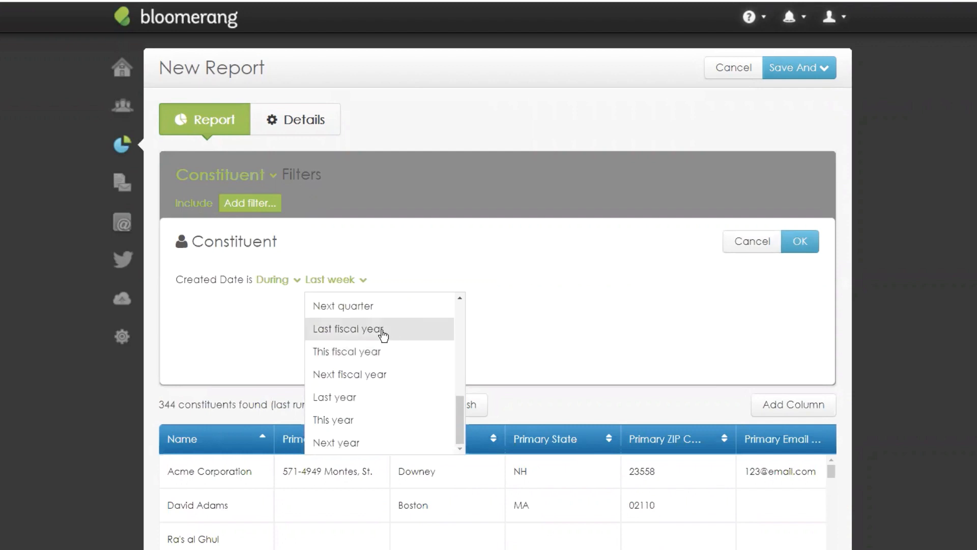
scroll(383, 333, "up", 3)
scroll(357, 367, "down", 3)
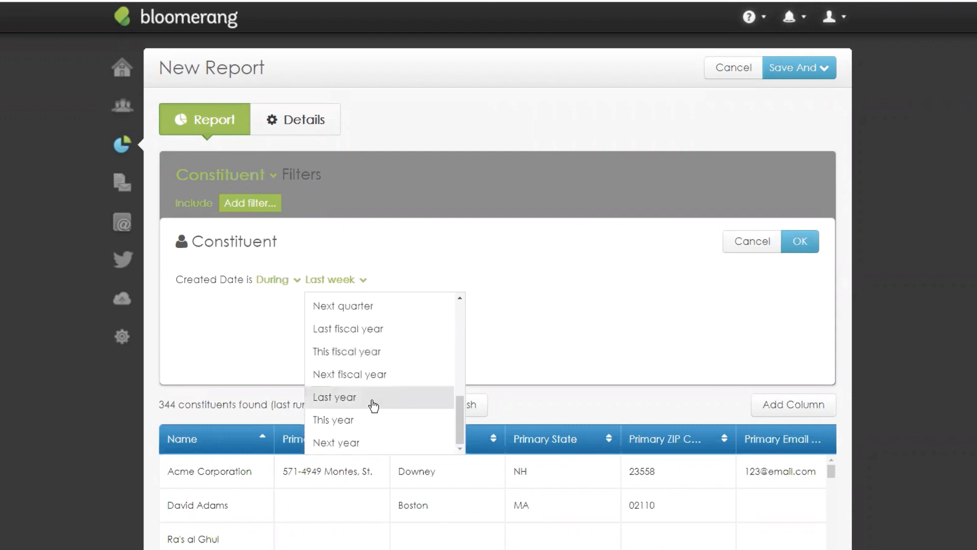
left_click(334, 420)
left_click(798, 249)
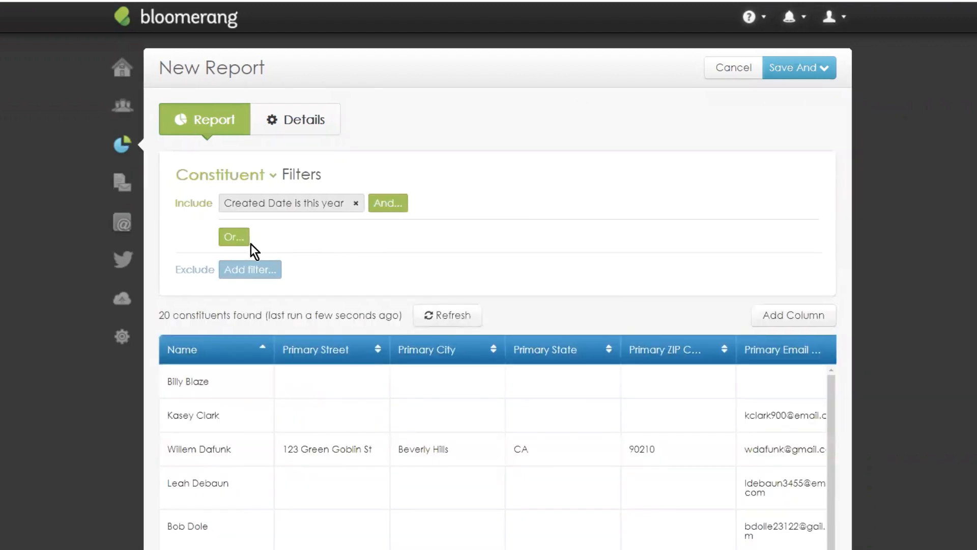
Step: Browse the fields for an OR condition, then cancel without adding one
left_click(235, 237)
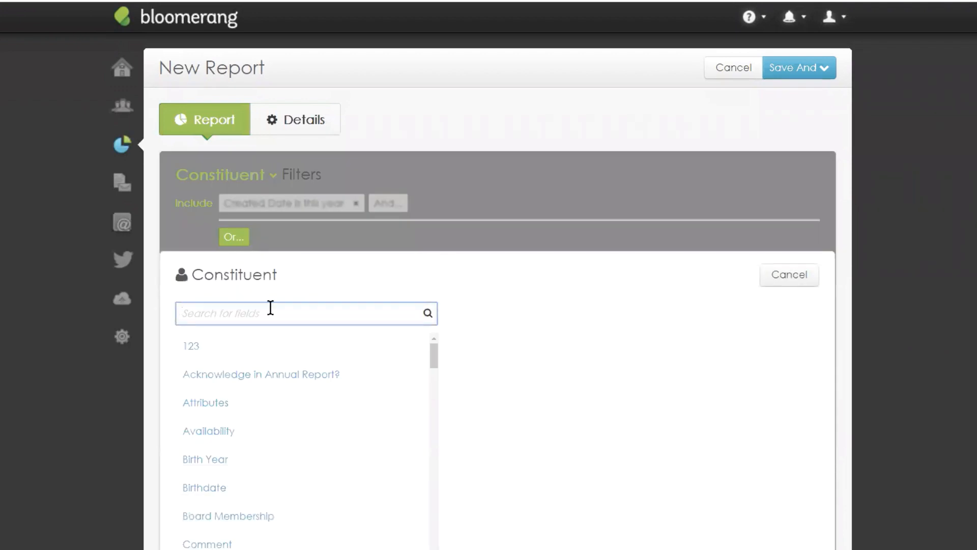
scroll(447, 267, "down", 1)
scroll(358, 310, "down", 3)
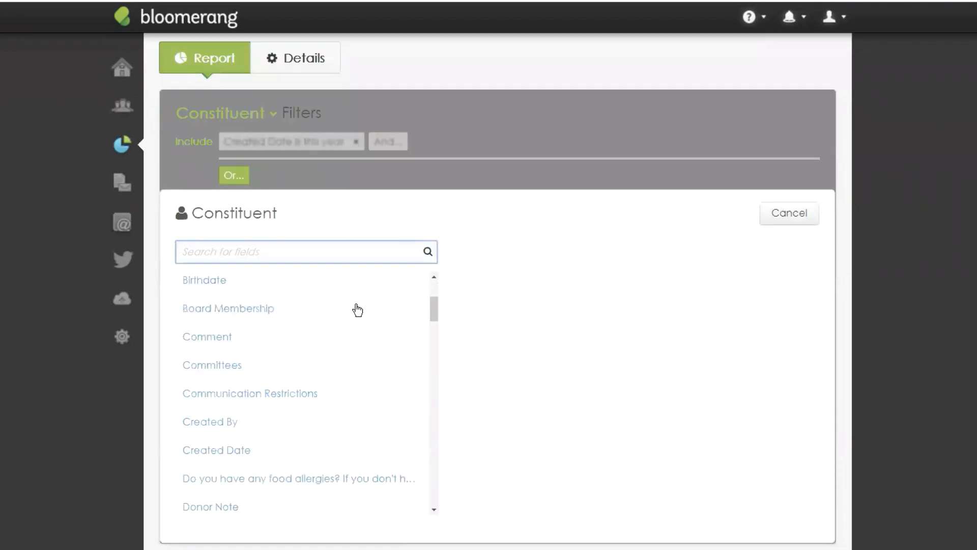
scroll(221, 328, "down", 2)
scroll(273, 321, "down", 2)
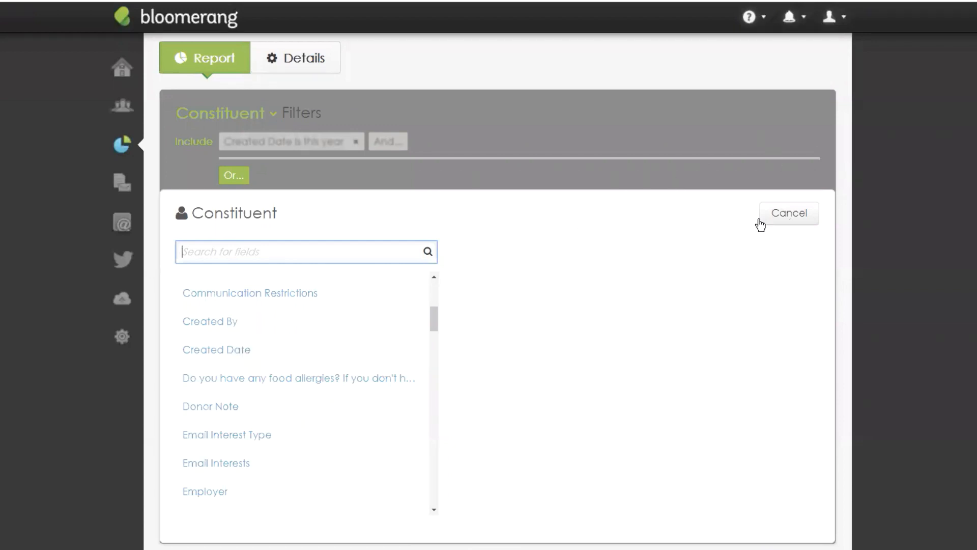
left_click(781, 220)
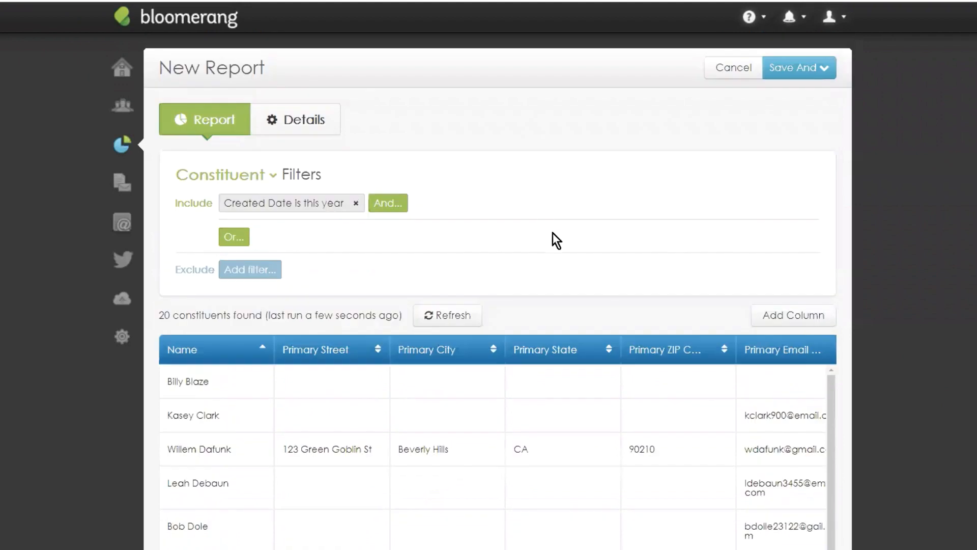
Step: Open the ? help menu, then the @ Emails sidebar flyout over the unsaved report
left_click(760, 20)
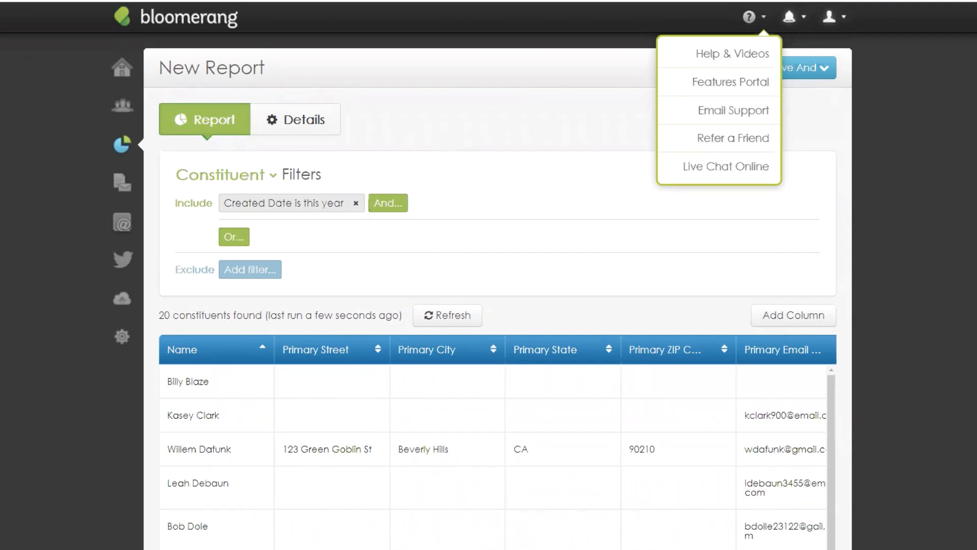
left_click(141, 216)
Step: Go to Email Settings, discard the unsaved report, and open the Update email interest for editing
left_click(182, 179)
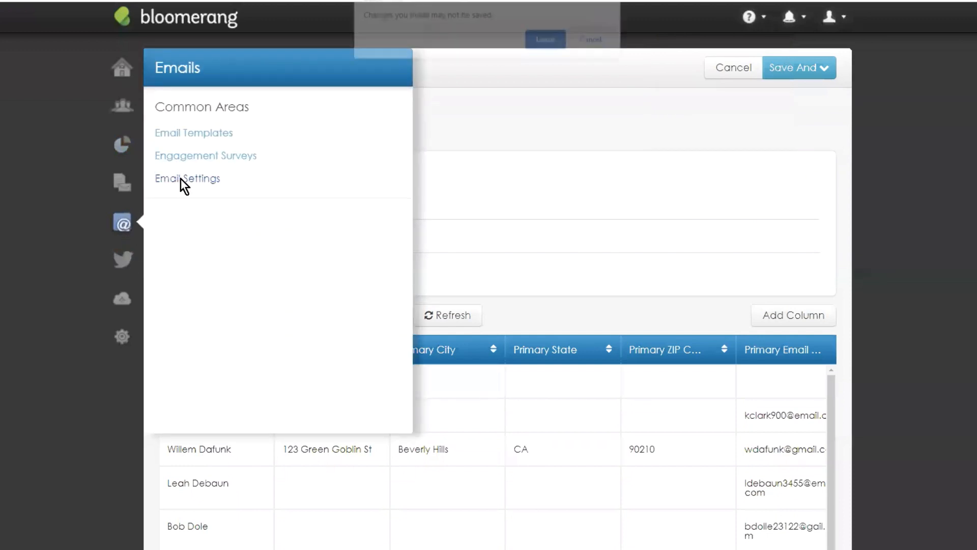
left_click(547, 41)
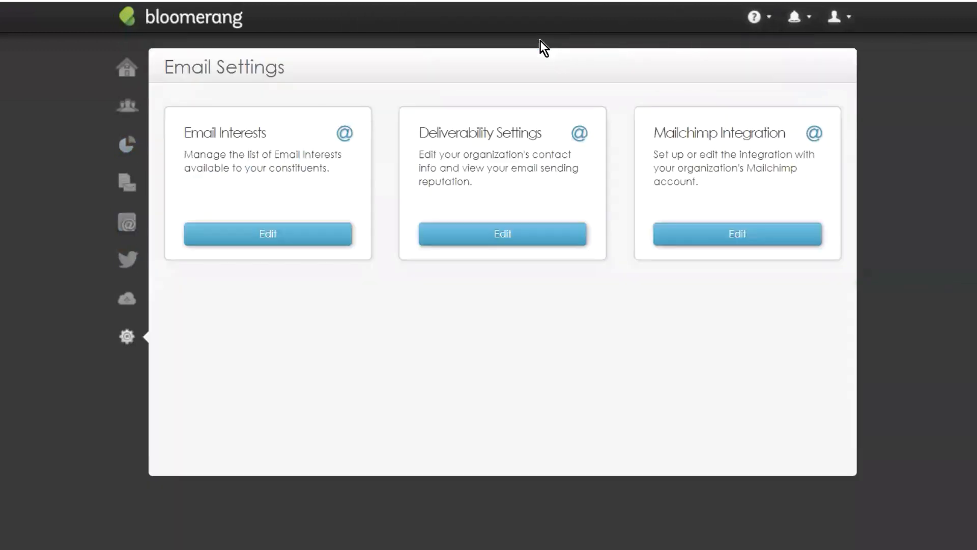
left_click(255, 241)
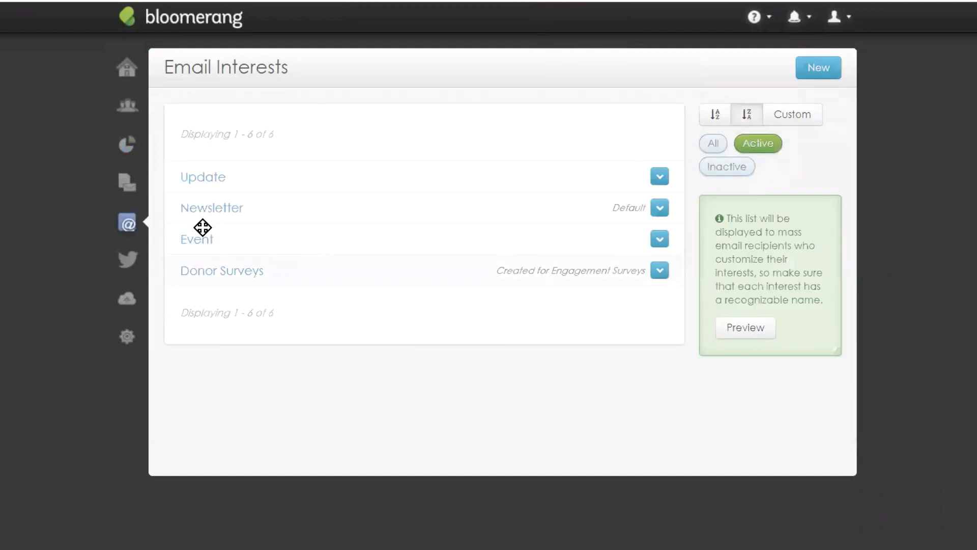
left_click(204, 179)
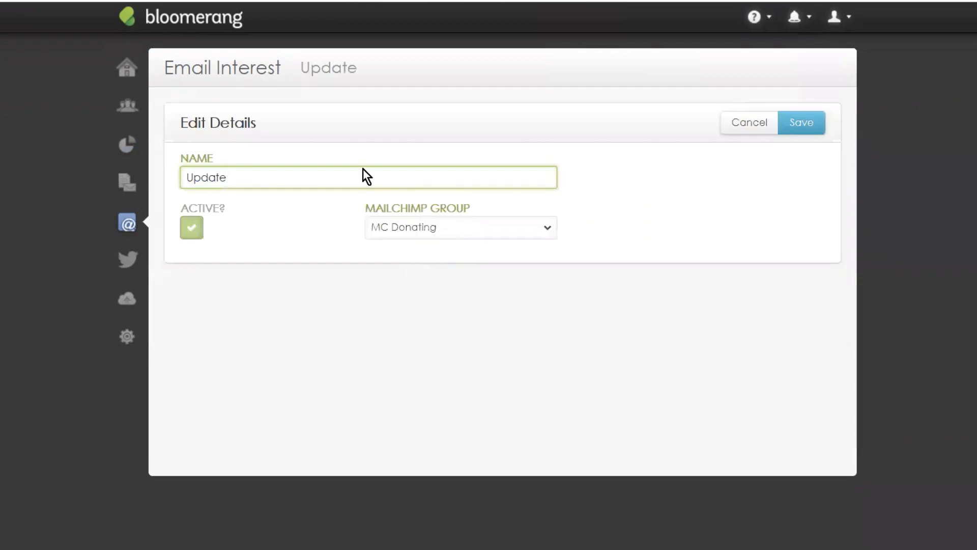
Step: Check the Update interest's Mailchimp group stays MC Donating and cancel without changes
left_click(456, 230)
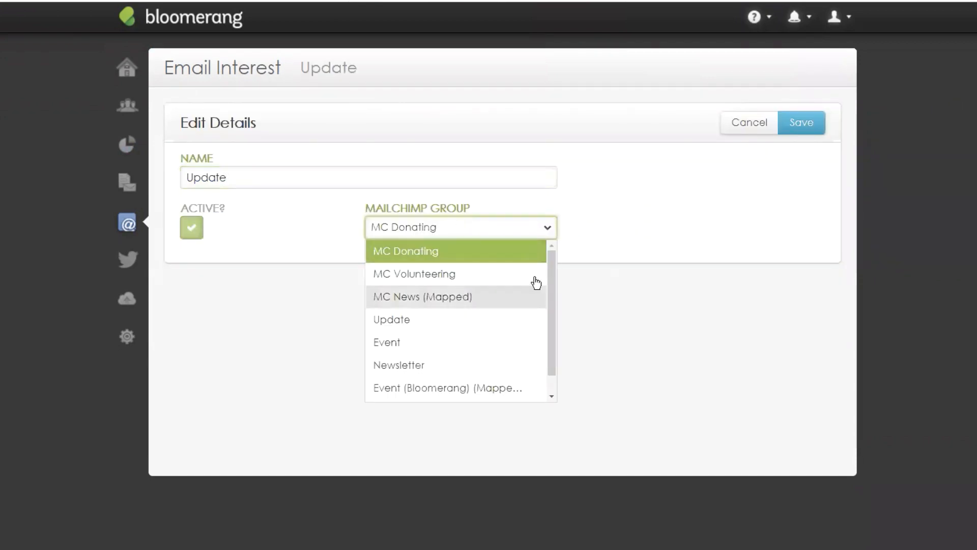
left_click(730, 156)
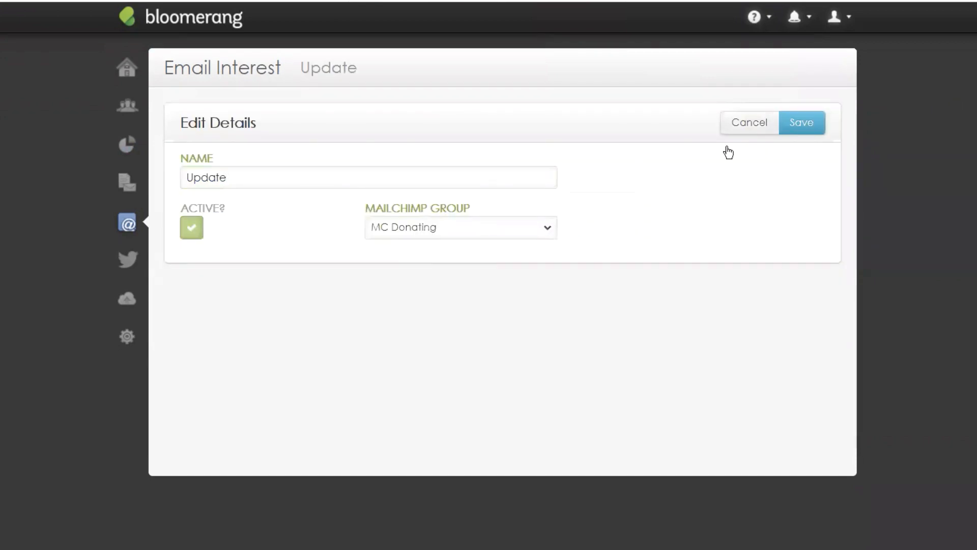
left_click(739, 126)
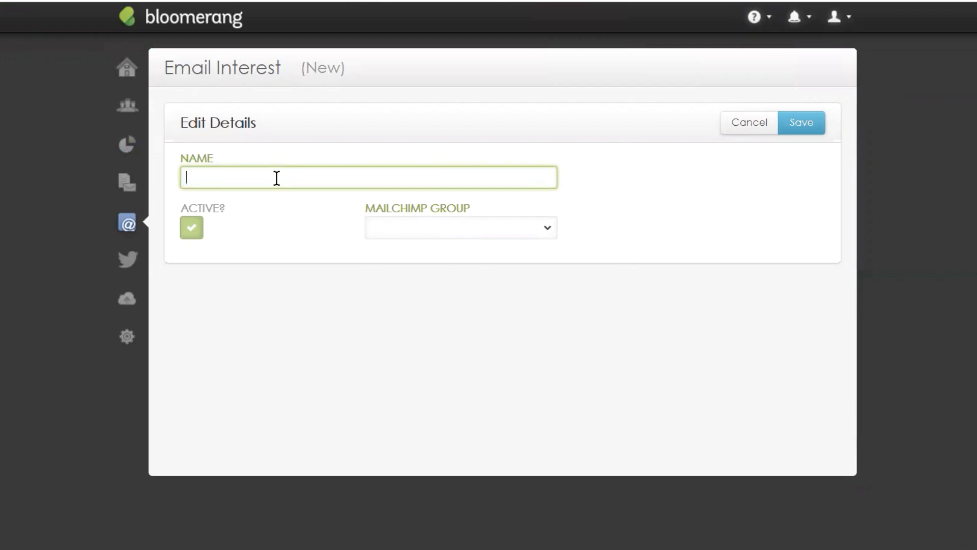
Step: Create the COVID-19 email interest mapped to the new COVID-19 Mailchimp group and save it
type("COVID-19")
left_click(387, 229)
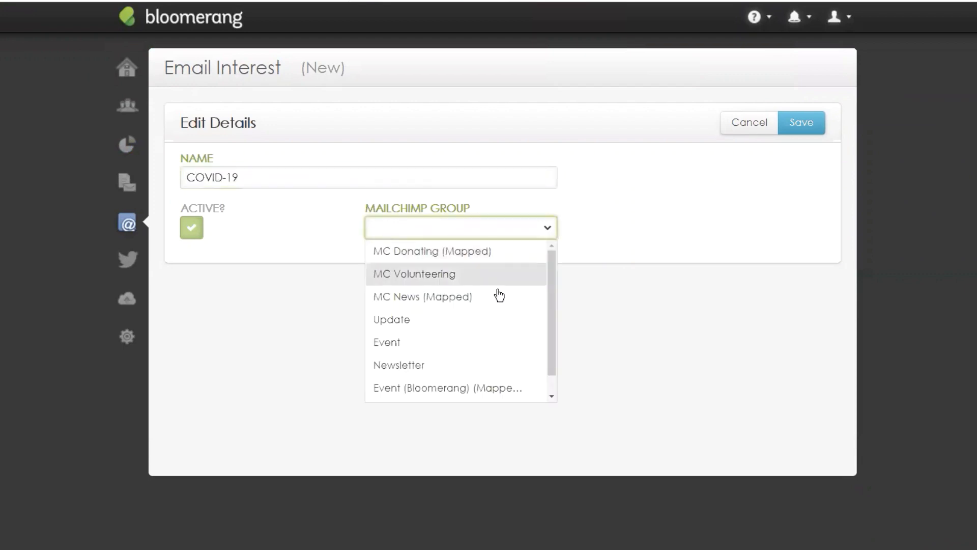
scroll(501, 306, "down", 1)
scroll(495, 270, "up", 1)
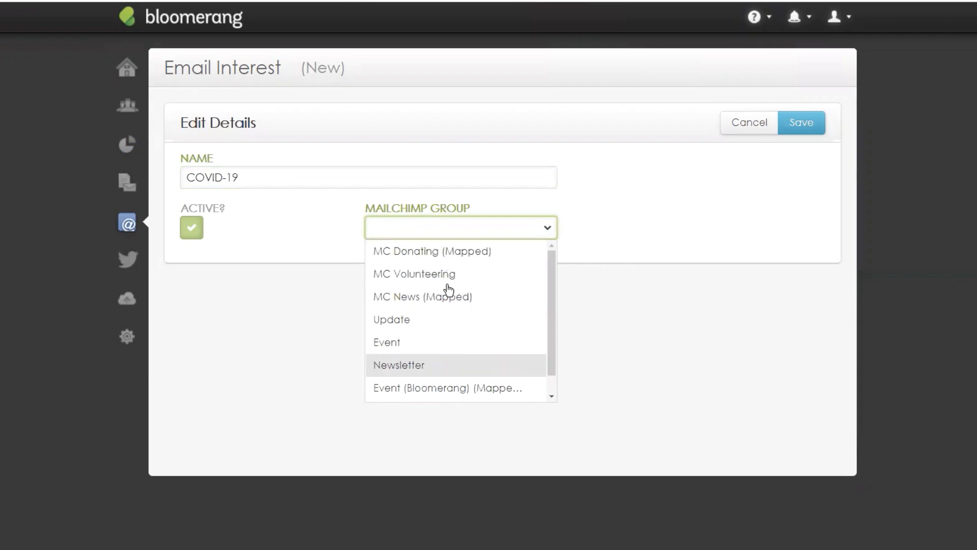
scroll(448, 387, "down", 1)
left_click(426, 396)
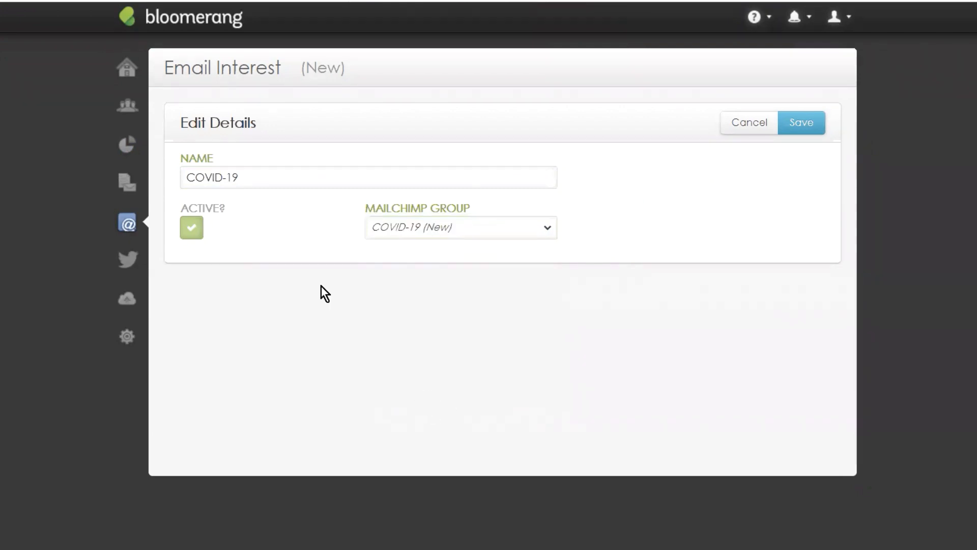
left_click(812, 123)
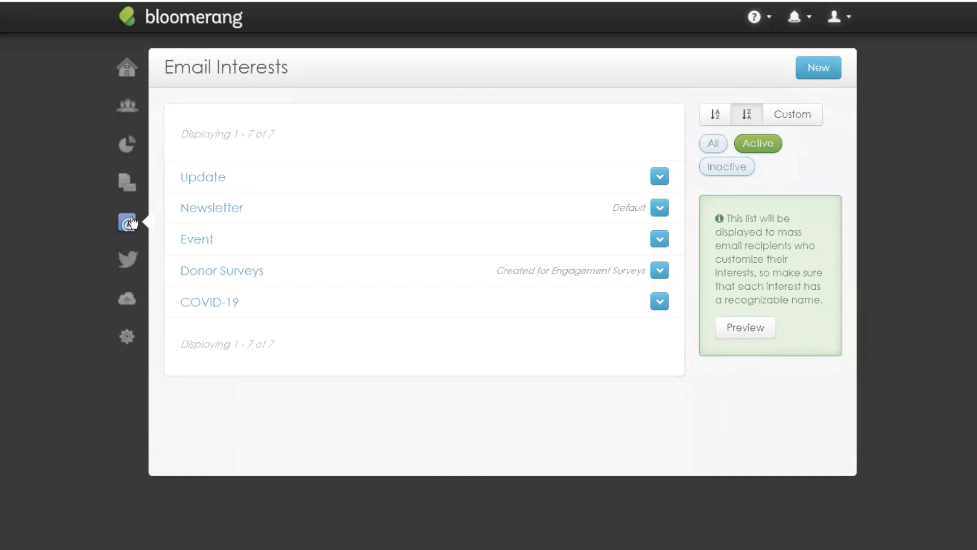
Step: Show the @ Emails flyout listing the email sections over the email interests page
mouse_move(132, 222)
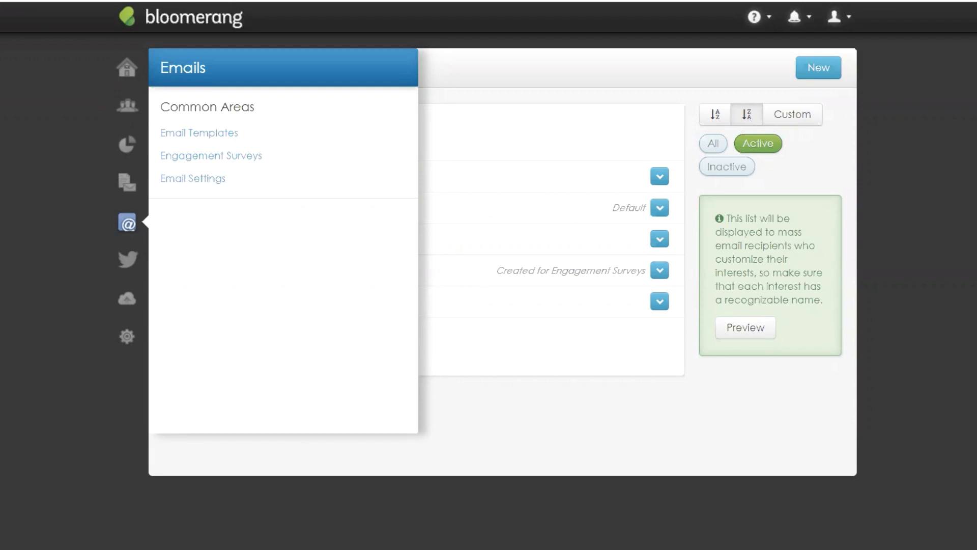
Step: Search constituents by the person's name and open their Profile tab to view emails and phones
left_click(125, 108)
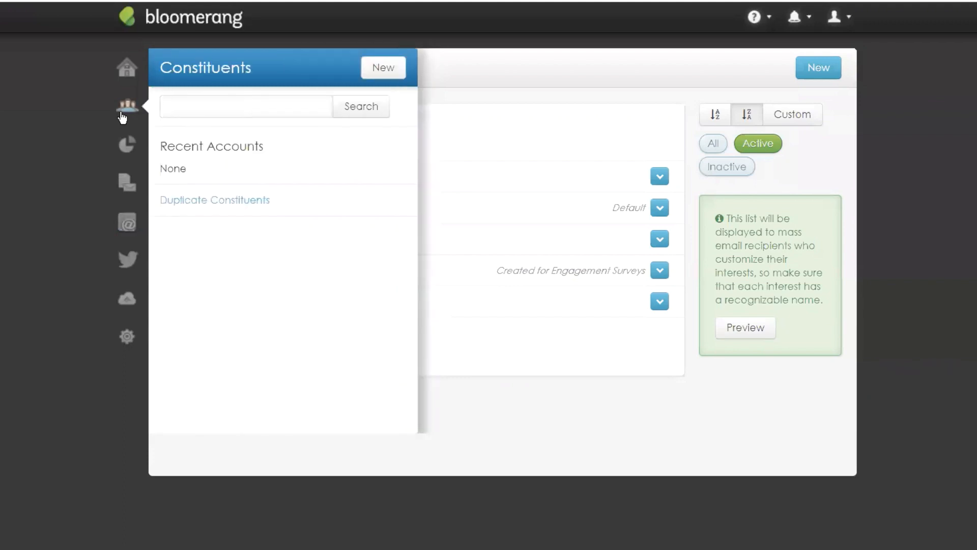
left_click(204, 105)
type("john s")
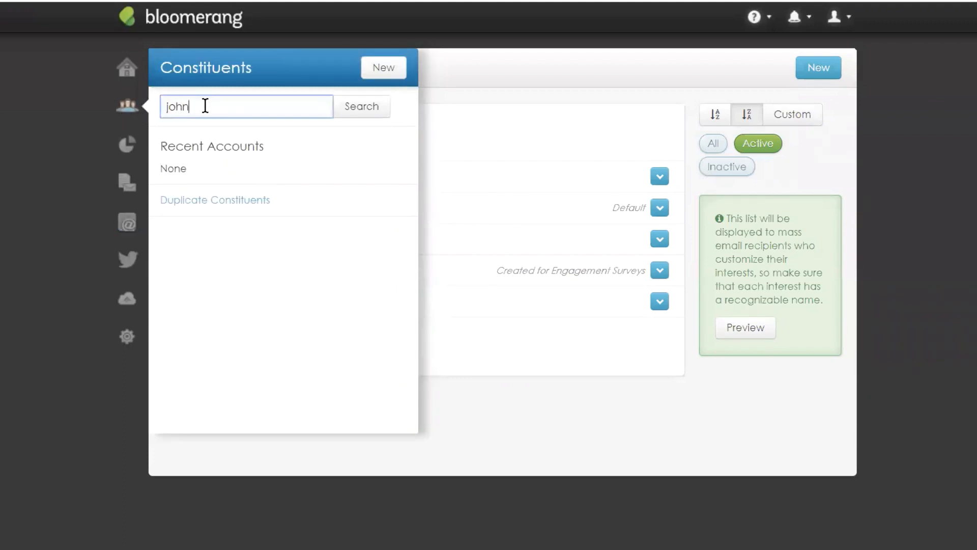
type("mith")
key("Return")
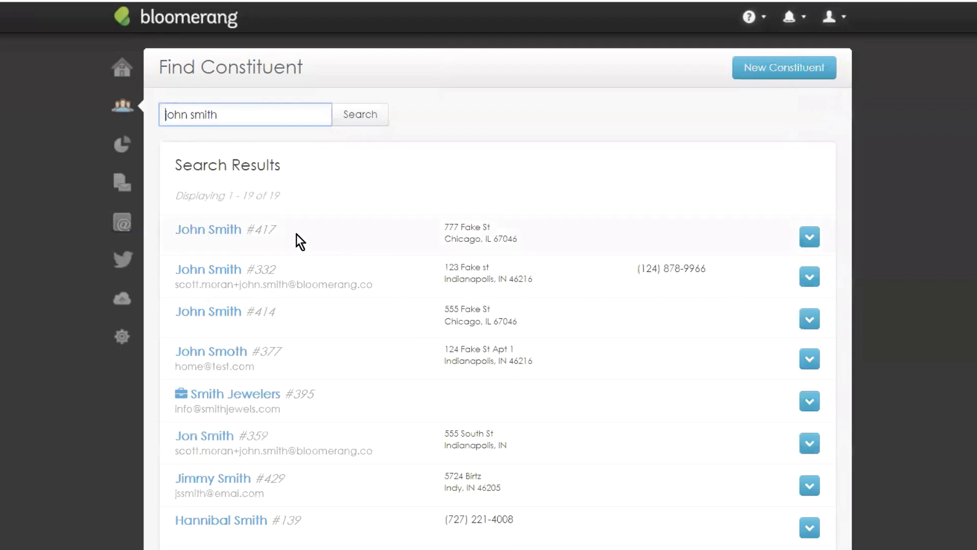
left_click(229, 270)
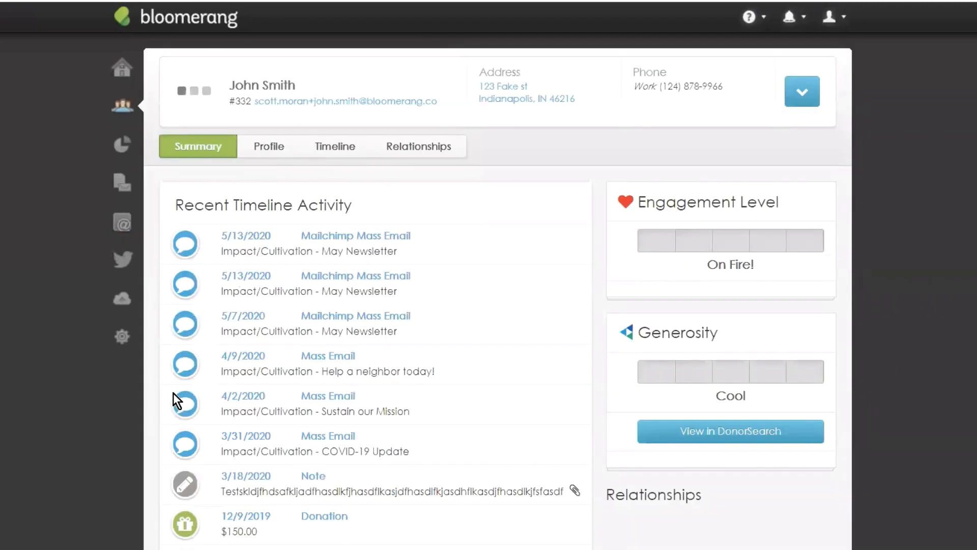
left_click(259, 151)
scroll(660, 266, "down", 5)
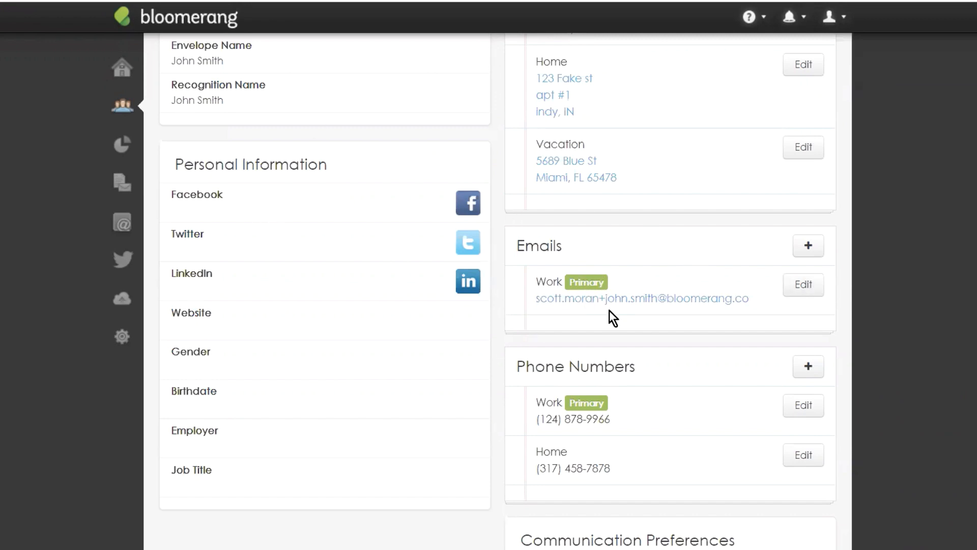
Step: Reopen the existing work email address and save it unchanged
left_click(608, 280)
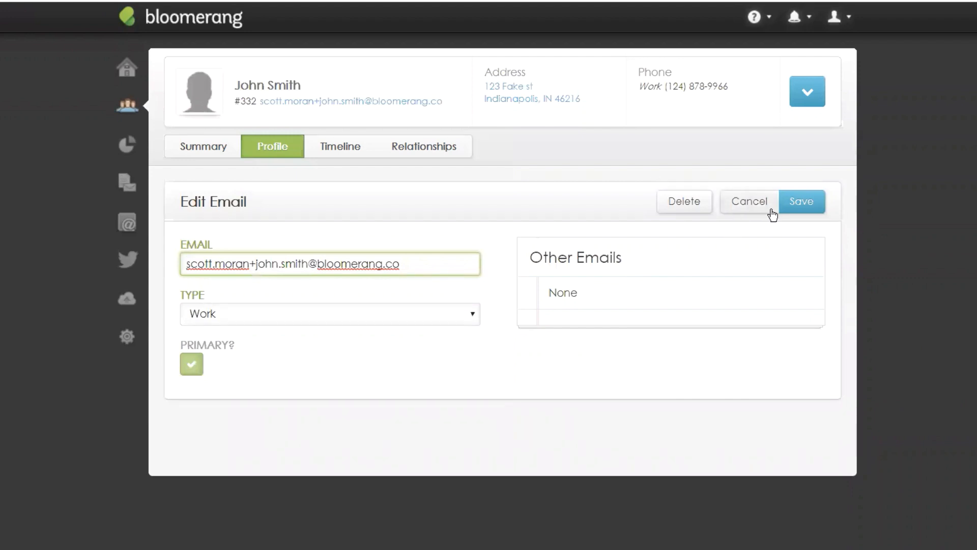
left_click(798, 209)
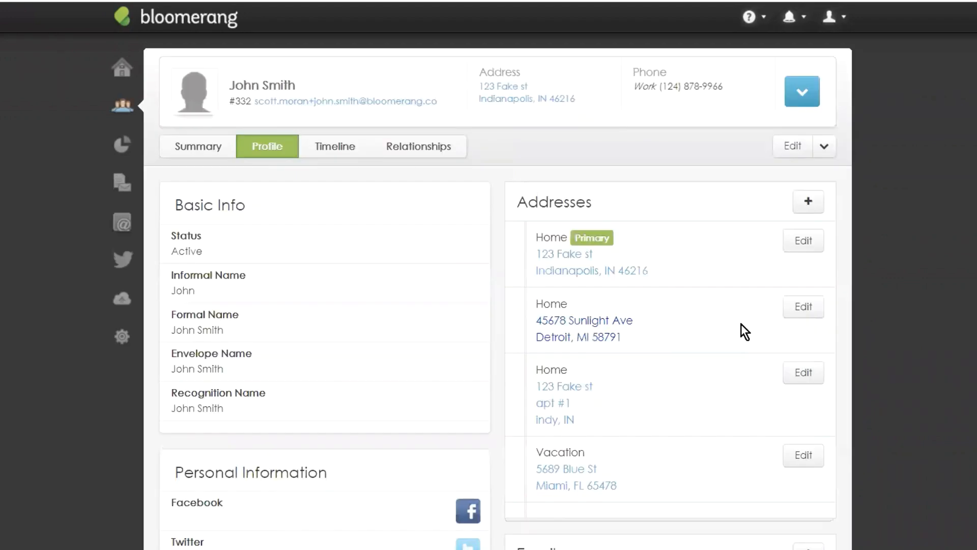
scroll(682, 217, "down", 10)
scroll(854, 220, "up", 3)
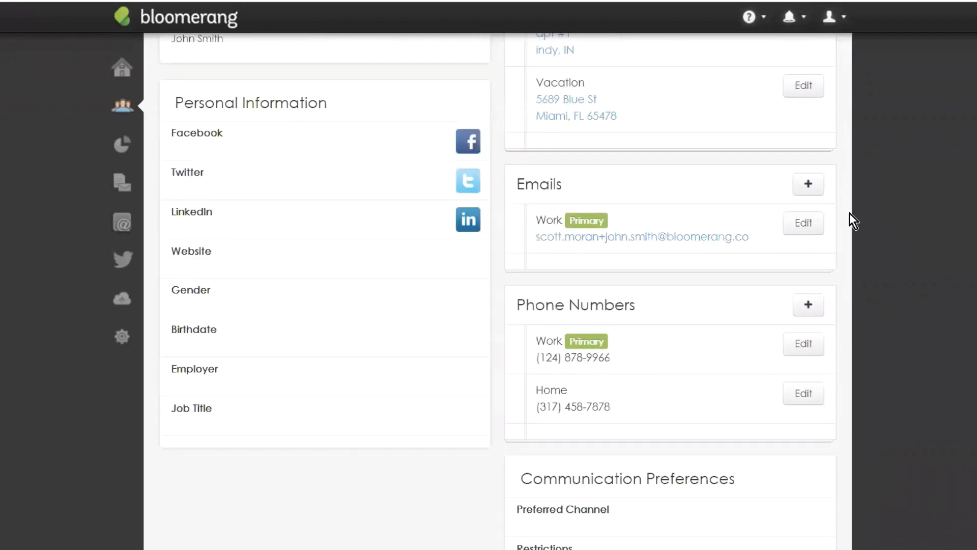
Step: Add a new Work email address marked Primary and save it
left_click(820, 185)
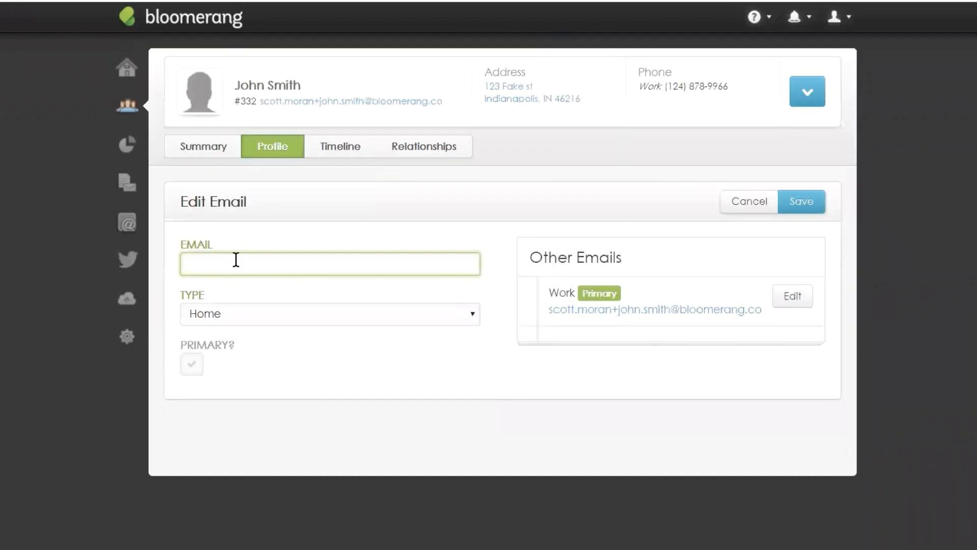
type("work@email.com")
left_click(222, 321)
left_click(235, 347)
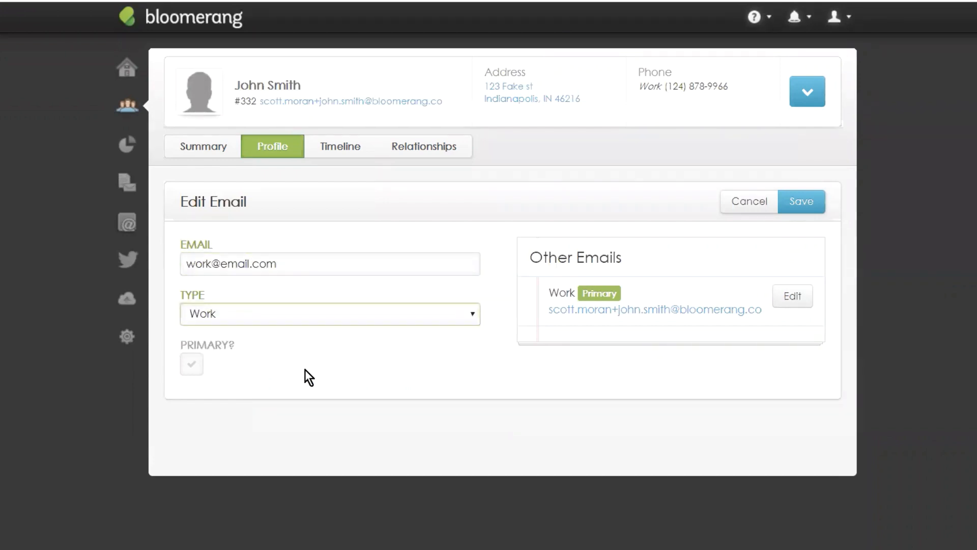
left_click(202, 368)
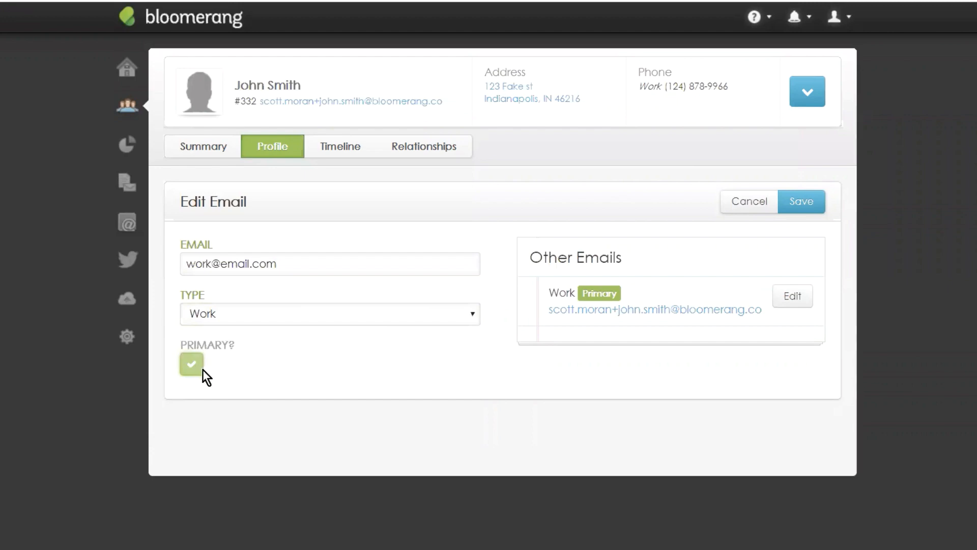
left_click(799, 203)
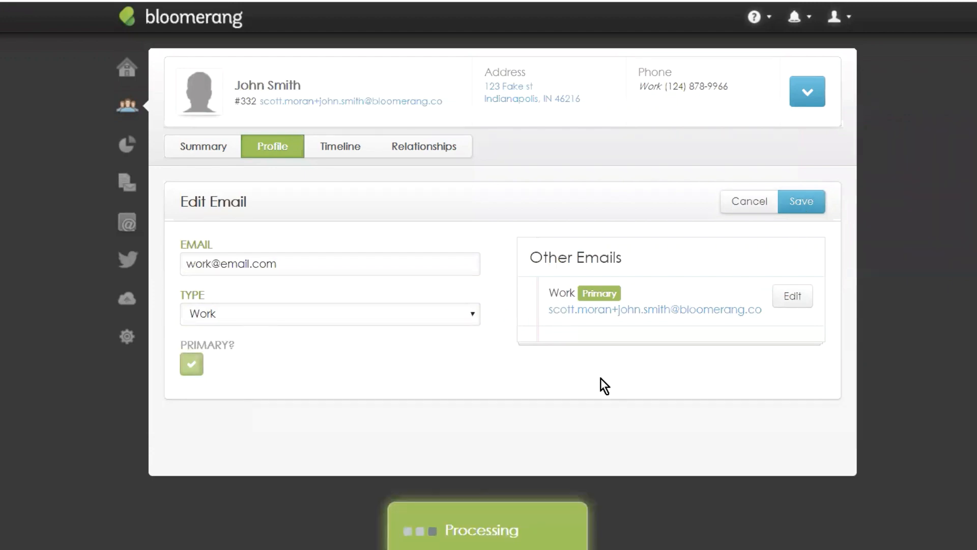
scroll(677, 298, "down", 9)
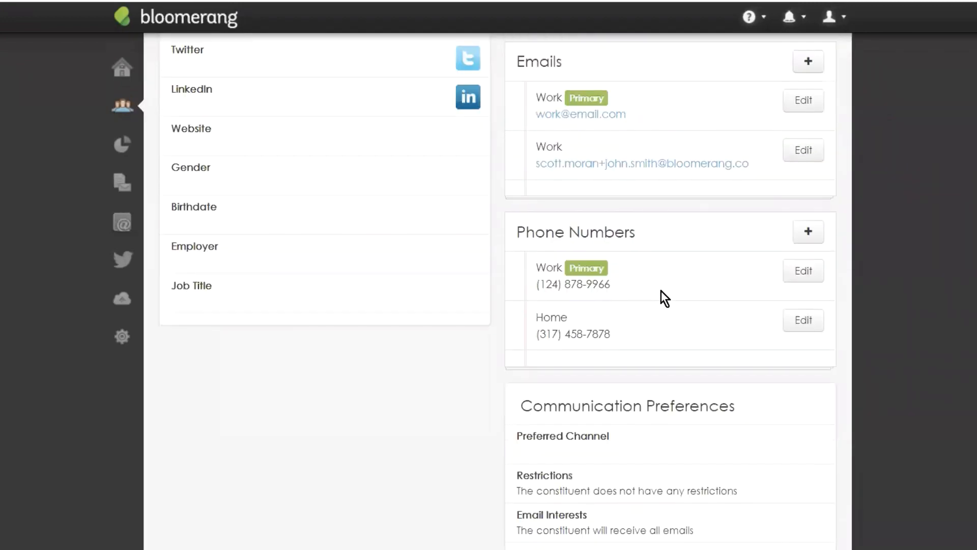
Step: Scroll back through the updated profile's emails, then open Mailchimp's Campaigns list
scroll(661, 297, "up", 2)
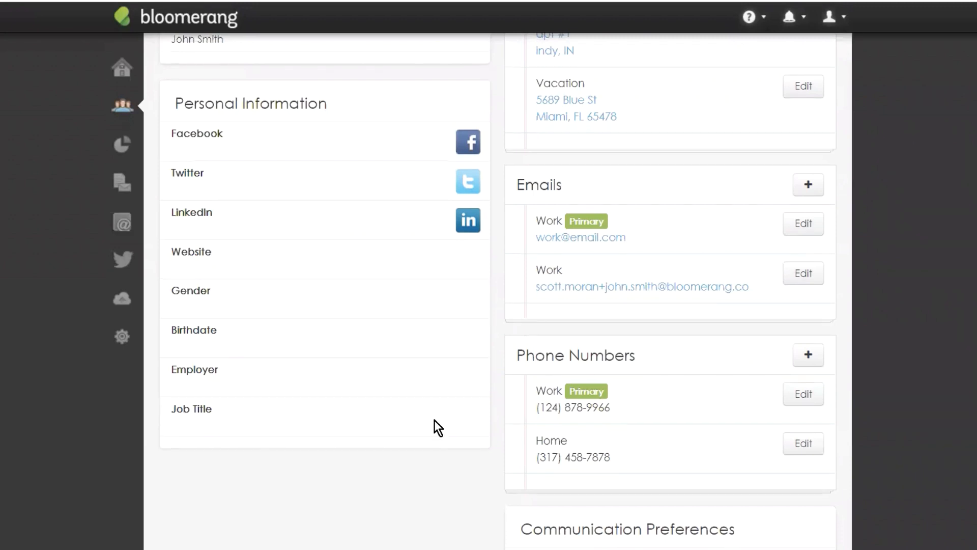
scroll(437, 428, "up", 3)
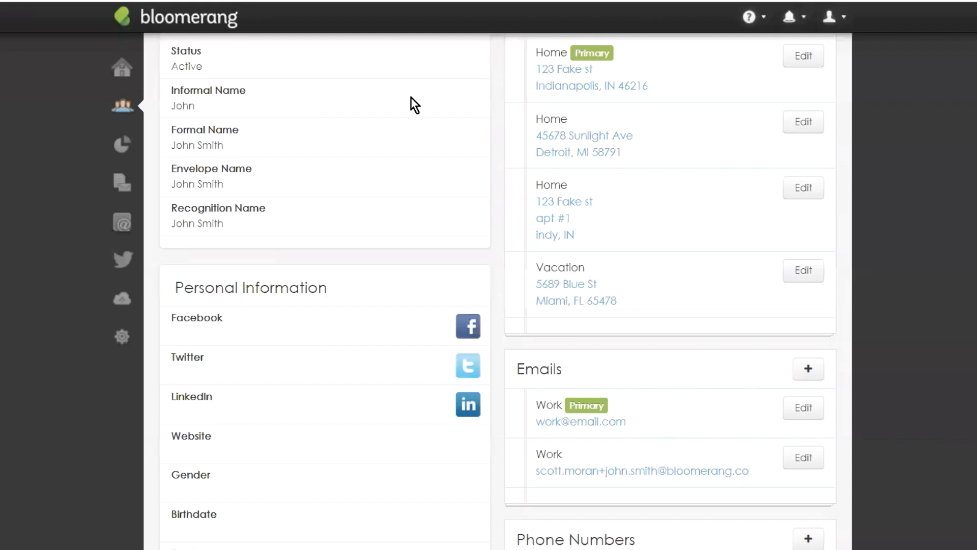
scroll(917, 234, "up", 4)
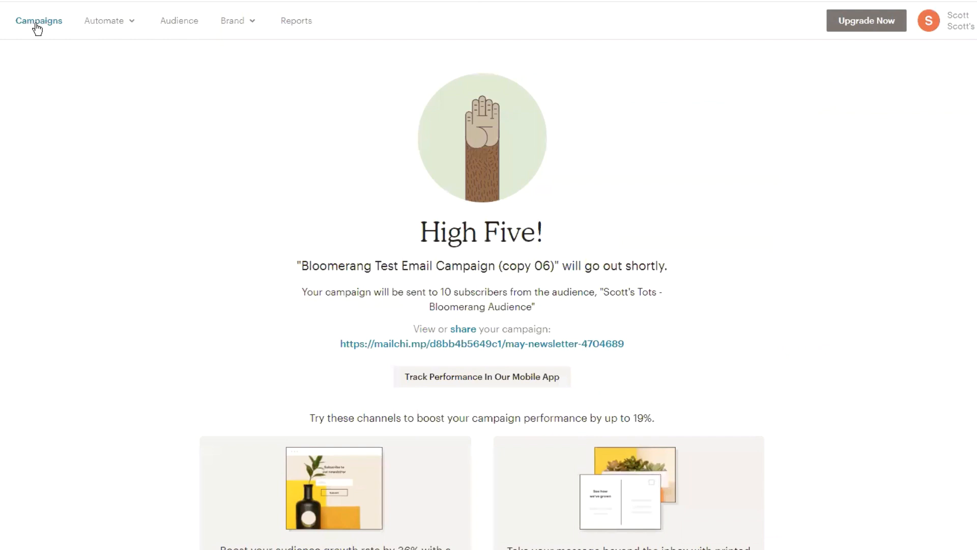
left_click(36, 24)
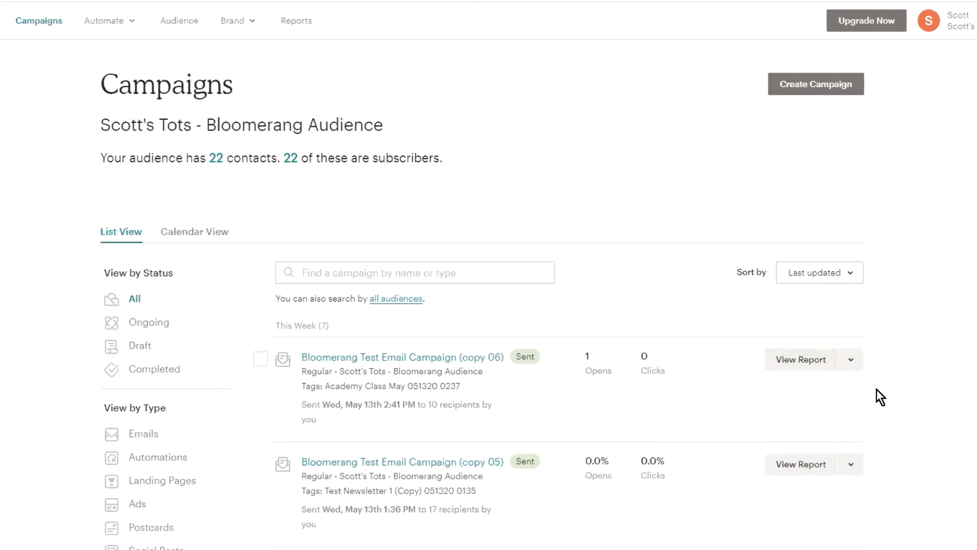
Step: Replicate the latest sent campaign as copy 07 and begin editing its recipients
left_click(851, 361)
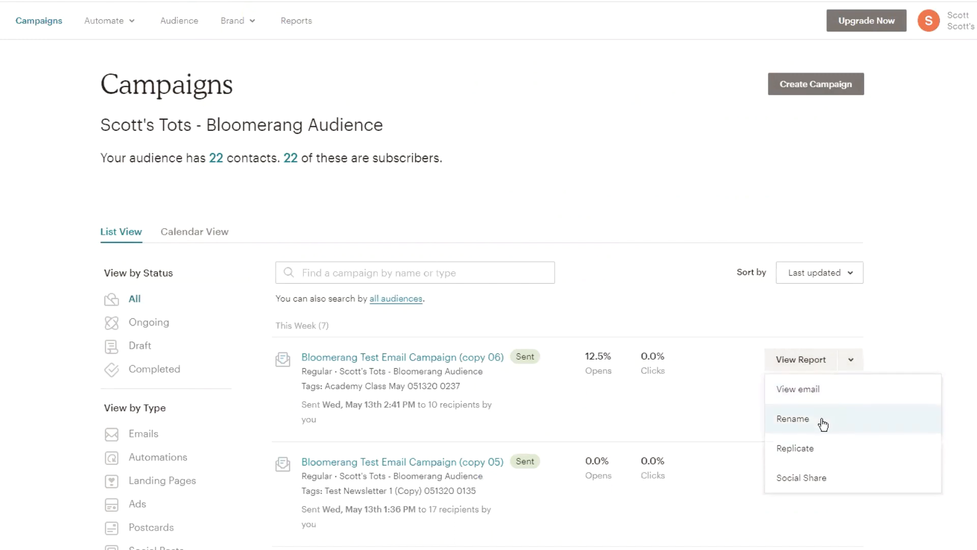
left_click(820, 451)
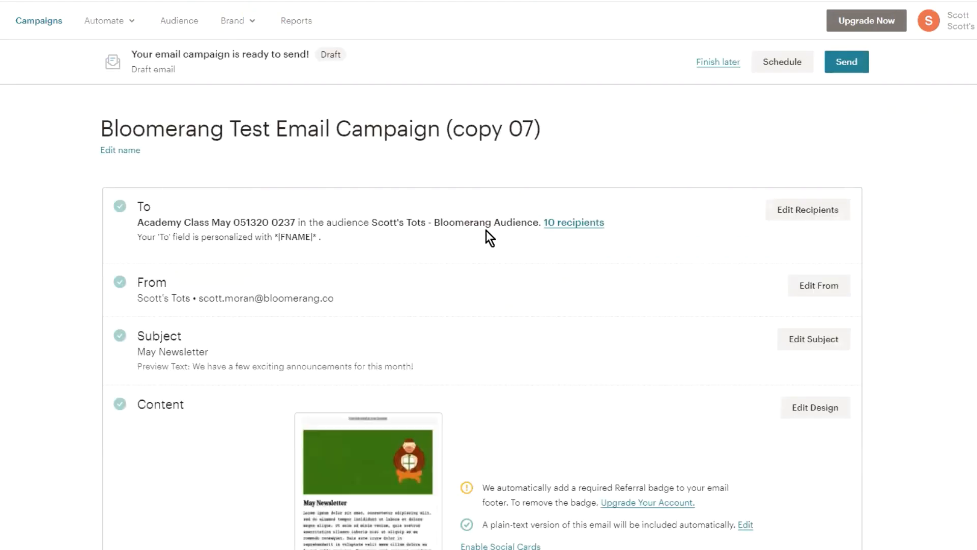
left_click(781, 210)
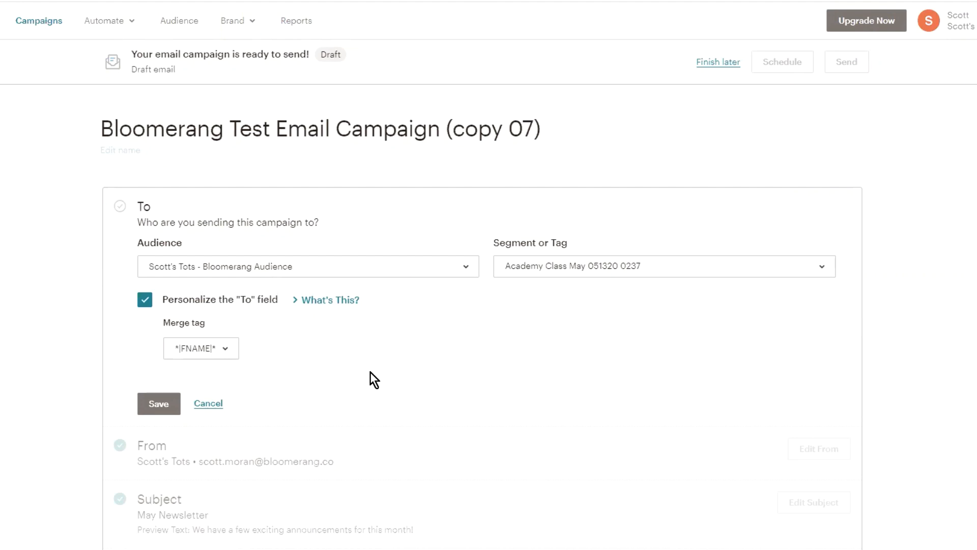
left_click(568, 268)
left_click(573, 321)
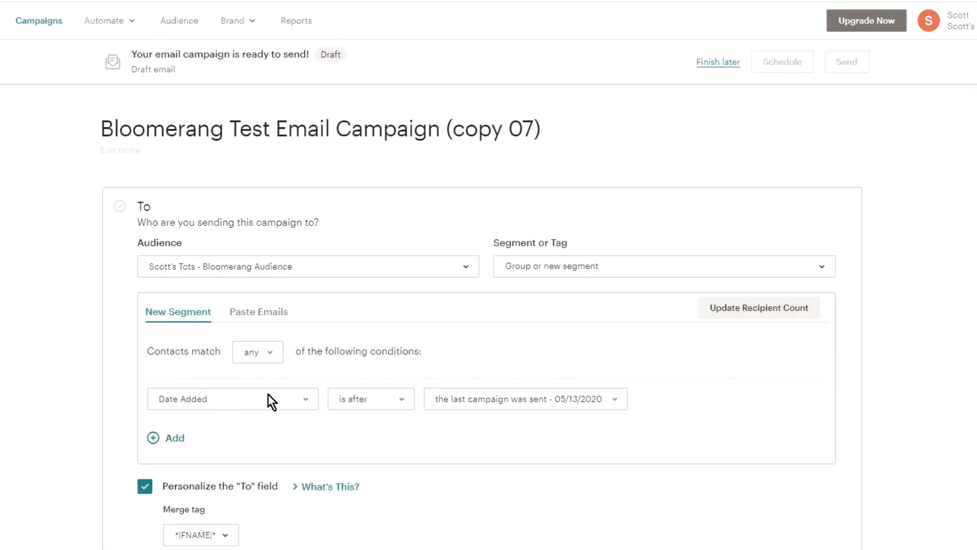
left_click(267, 399)
scroll(244, 314, "down", 3)
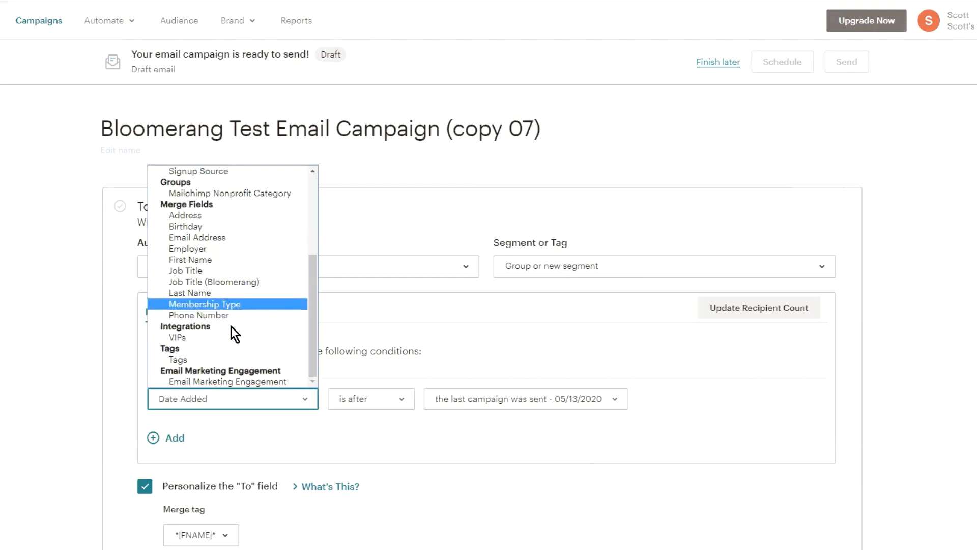
left_click(203, 359)
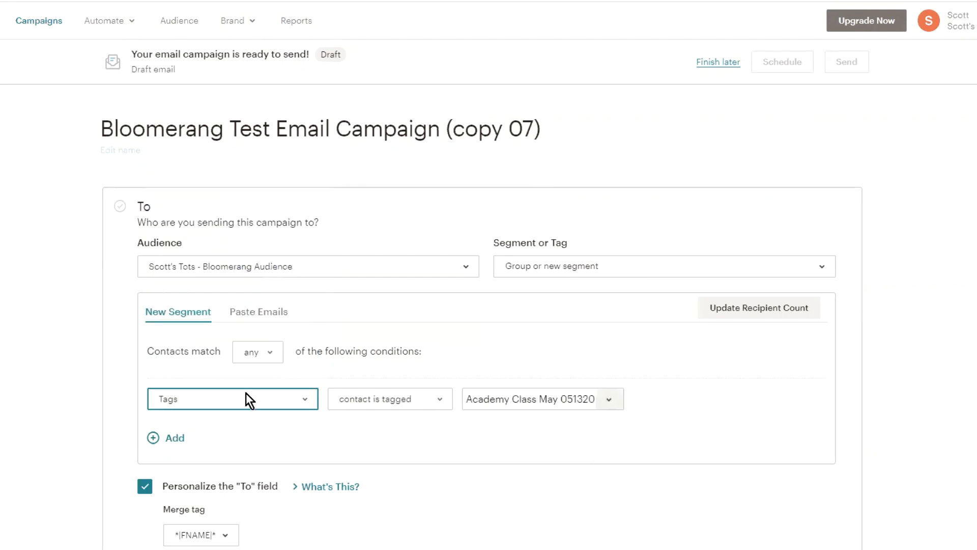
left_click(597, 400)
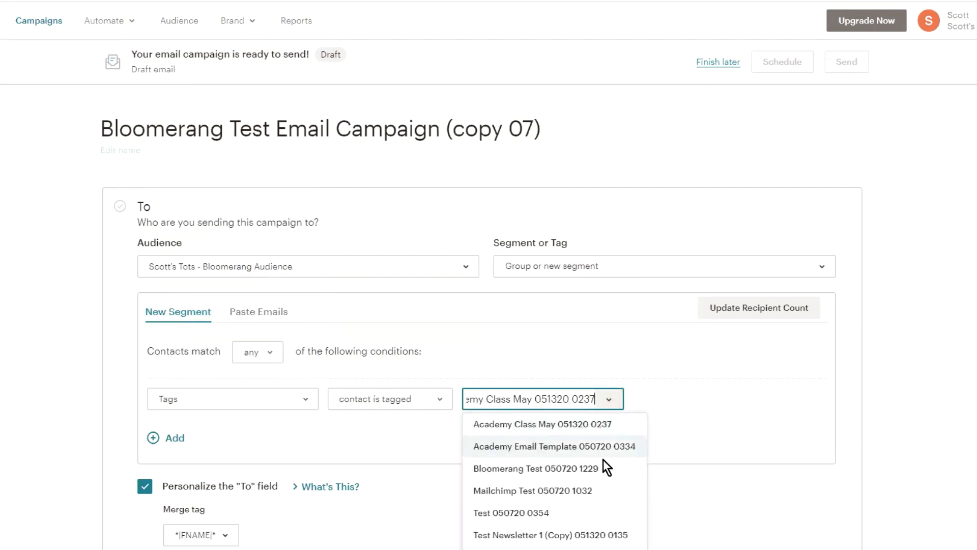
scroll(662, 396, "down", 2)
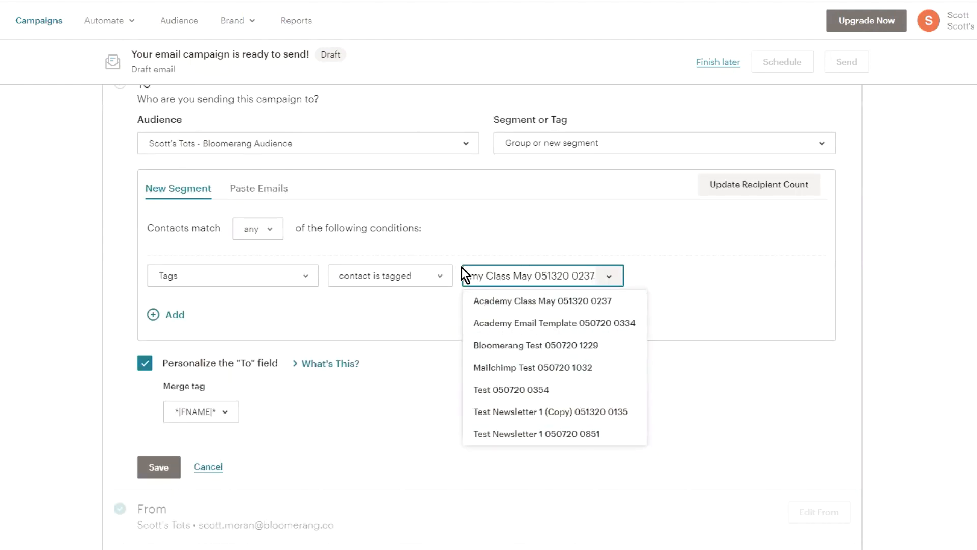
left_click(176, 319)
left_click(175, 316)
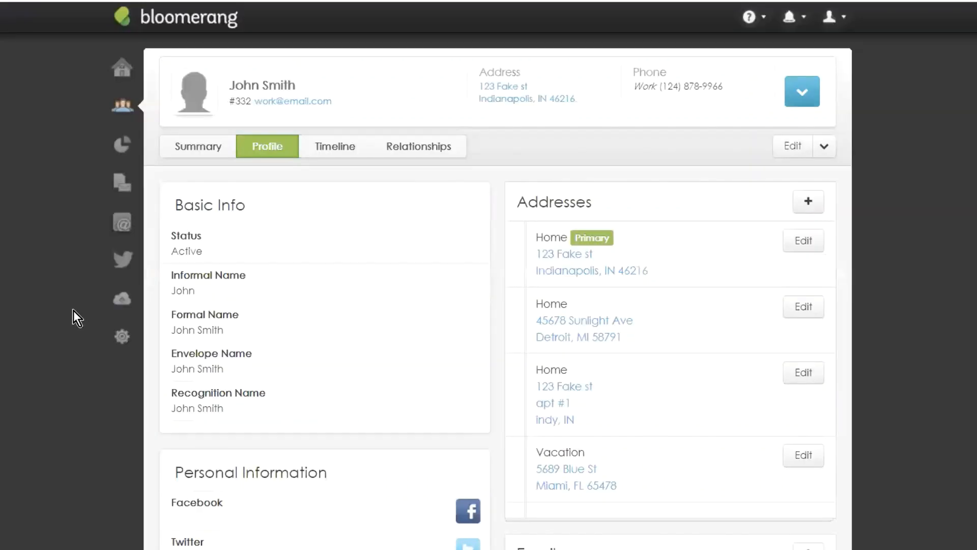
Step: Start a new import named 'new import' and advance to step 2 of the wizard
left_click(120, 298)
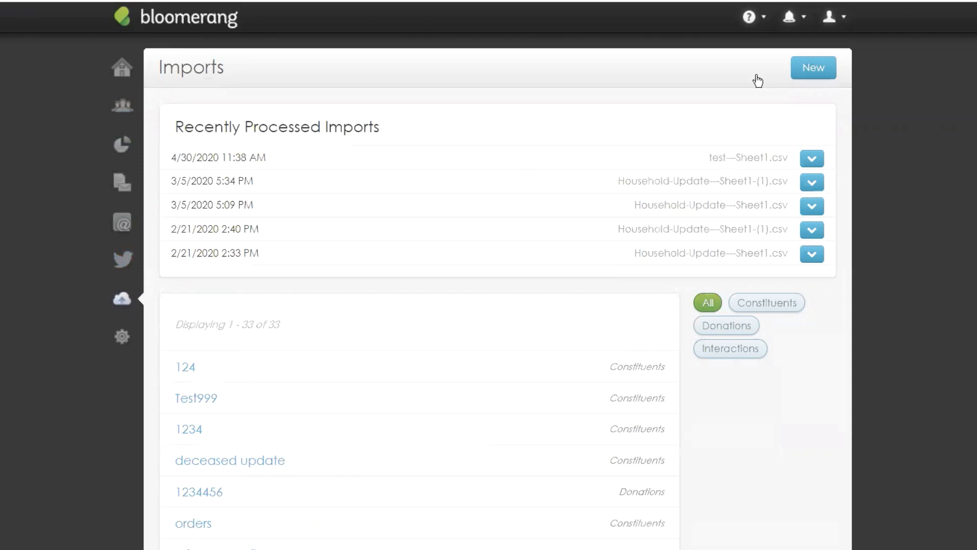
left_click(817, 75)
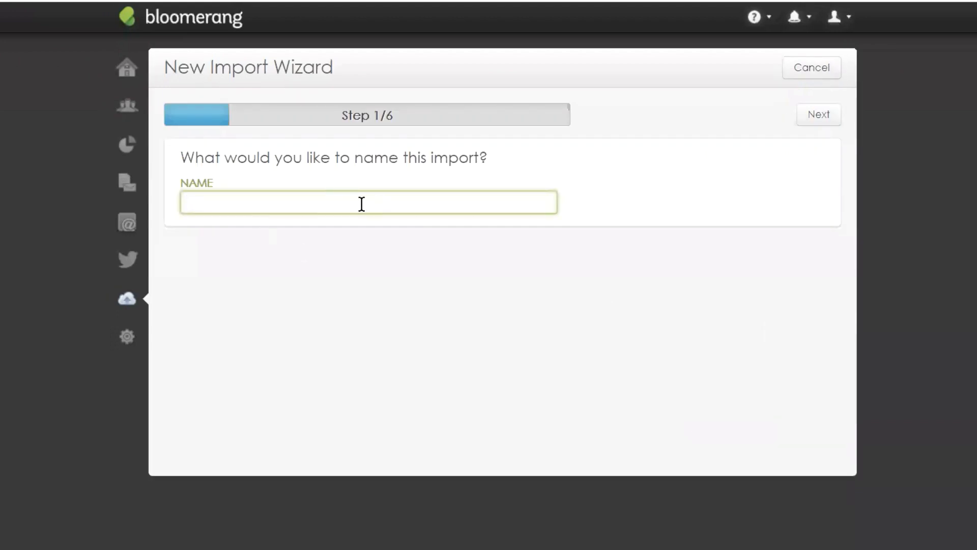
type("new import")
left_click(823, 117)
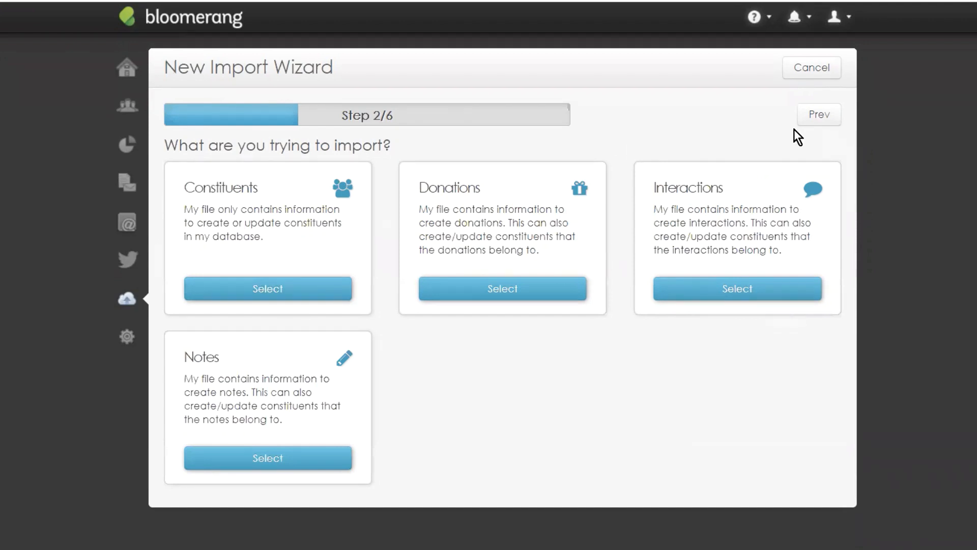
left_click(127, 67)
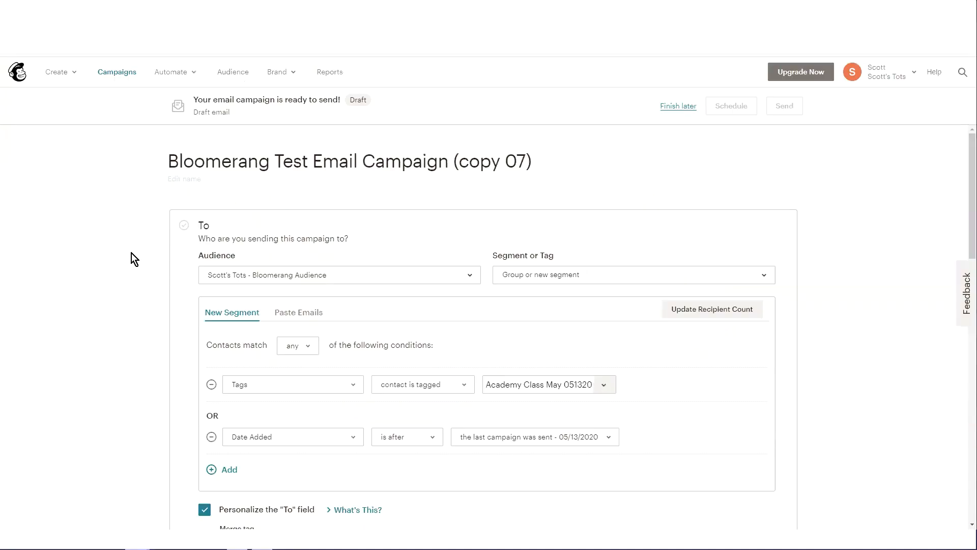
scroll(131, 252, "down", 12)
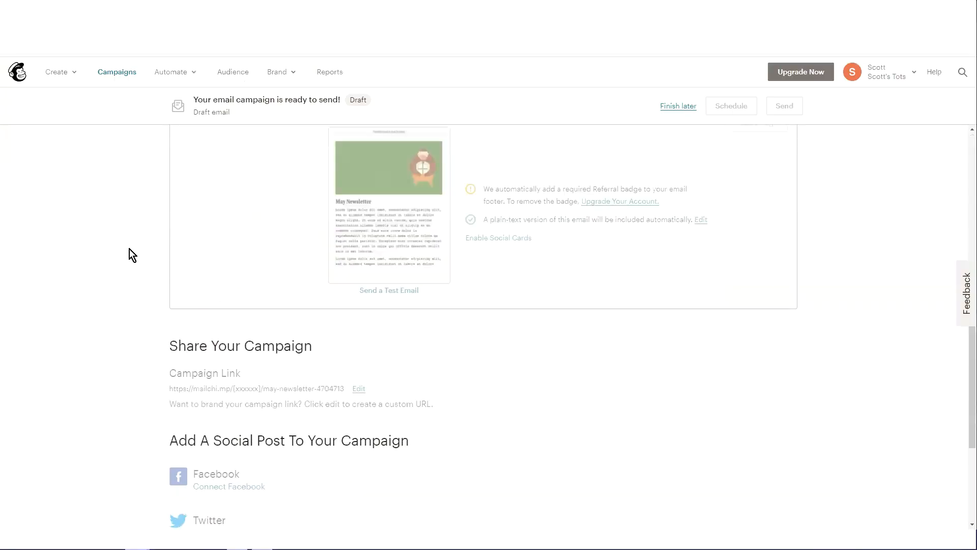
scroll(129, 249, "up", 12)
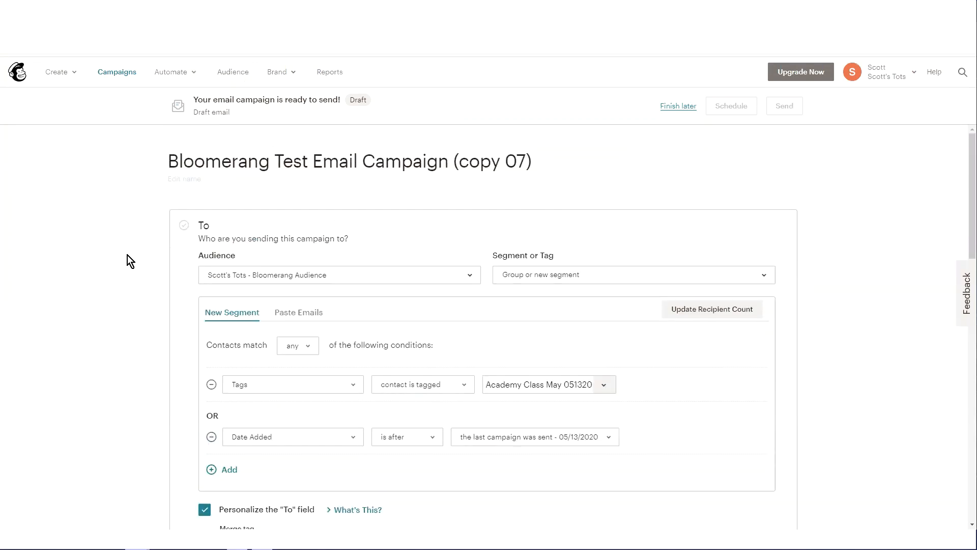